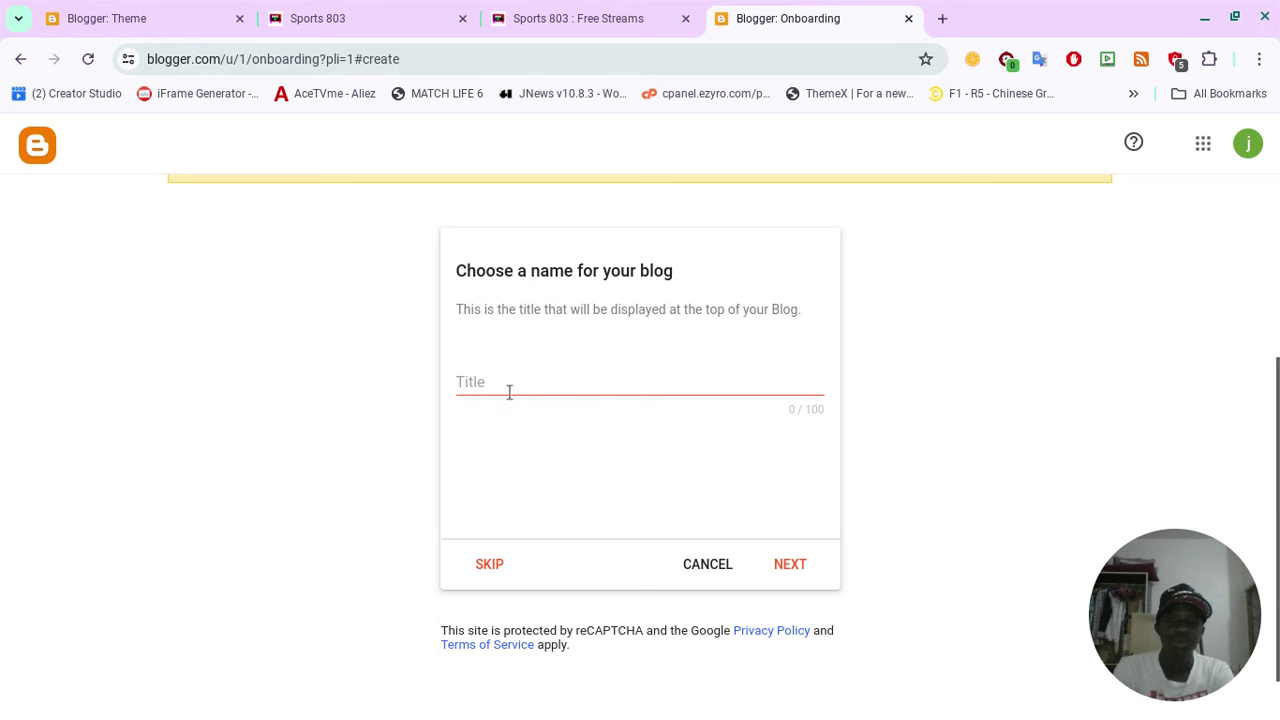
Set the new blog's title to SportsLlive and proceed to choosing its web address.
left_click(508, 391)
type("Sports")
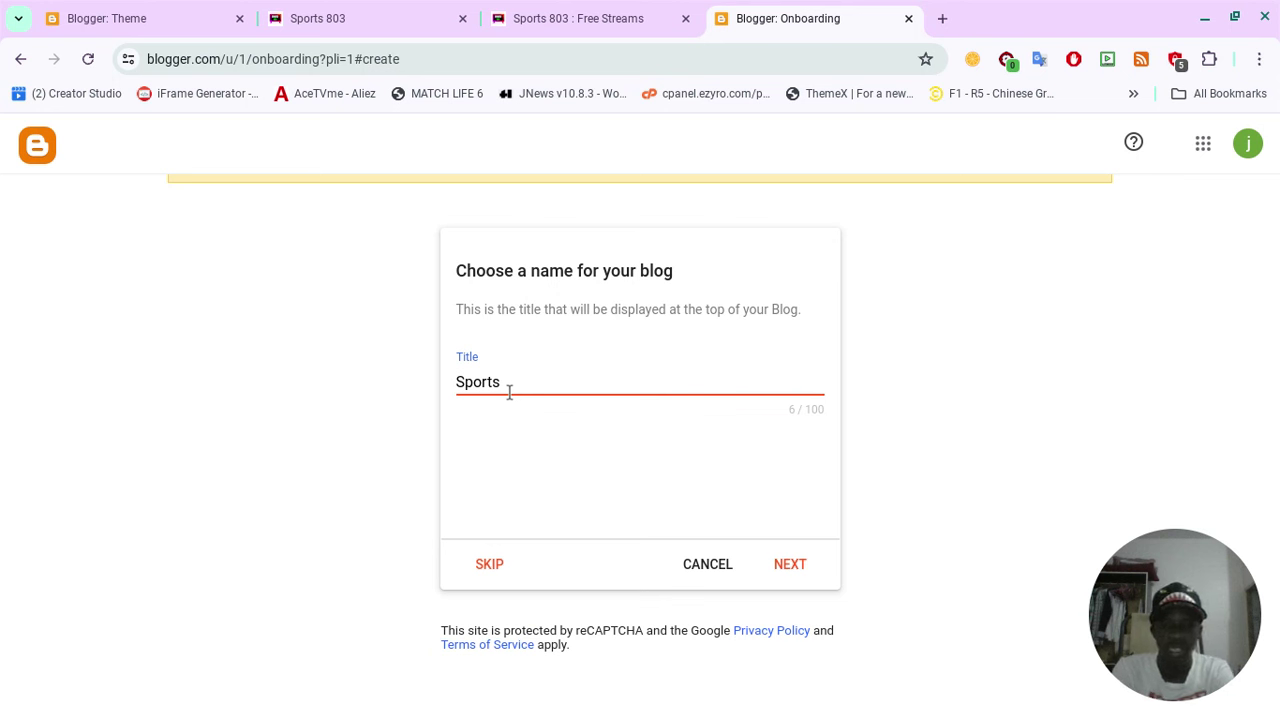
type("Li")
type("ive")
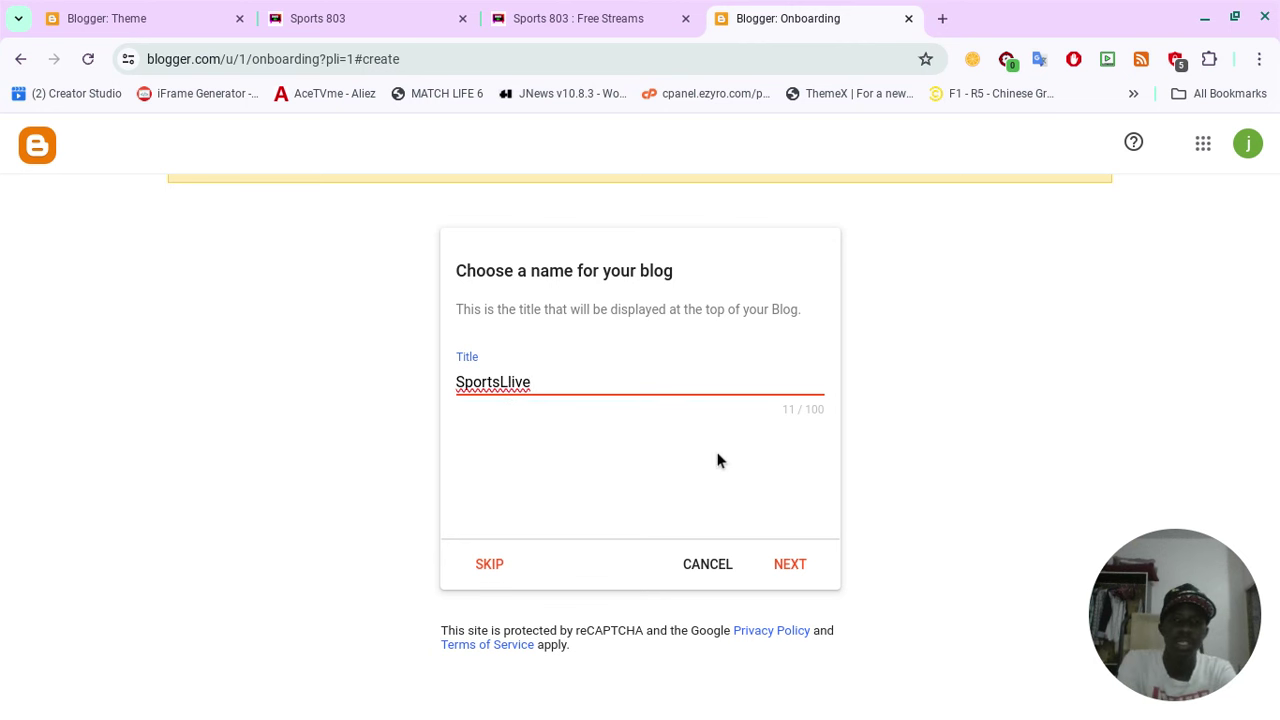
left_click(790, 565)
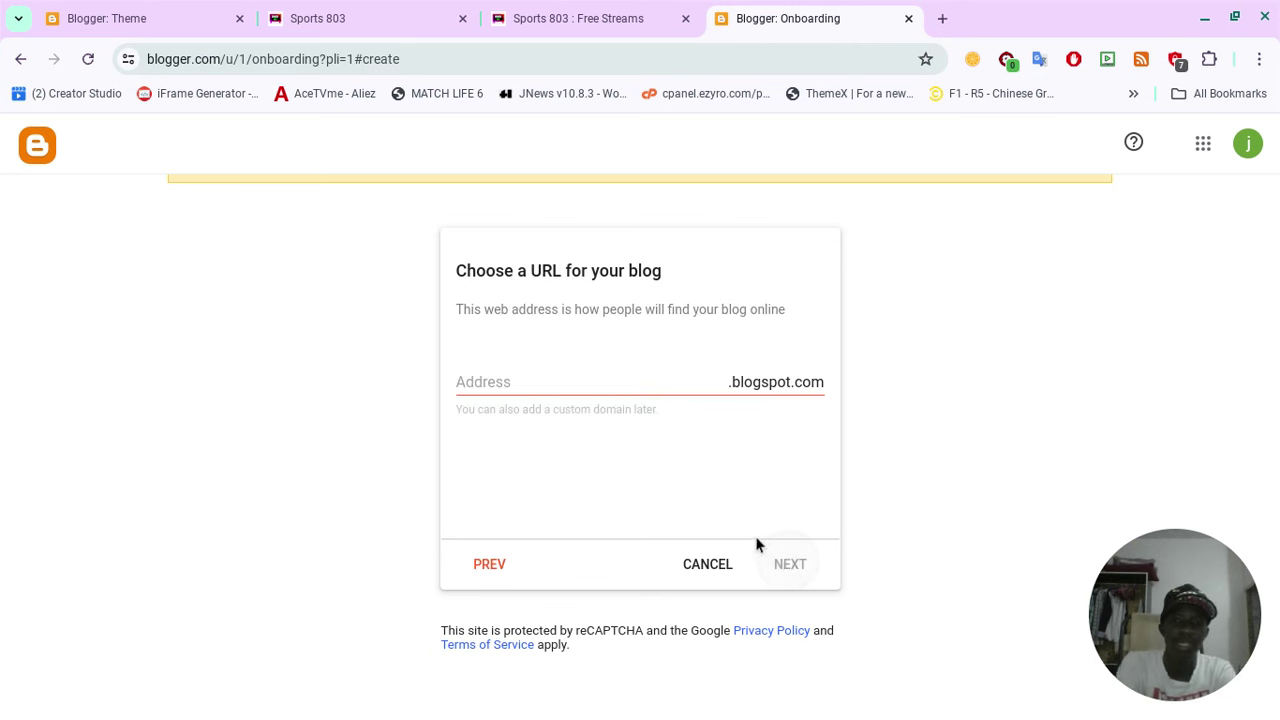
Try Sports803 and Sportslive as the new blog's blogspot.com address.
left_click(647, 388)
type("S")
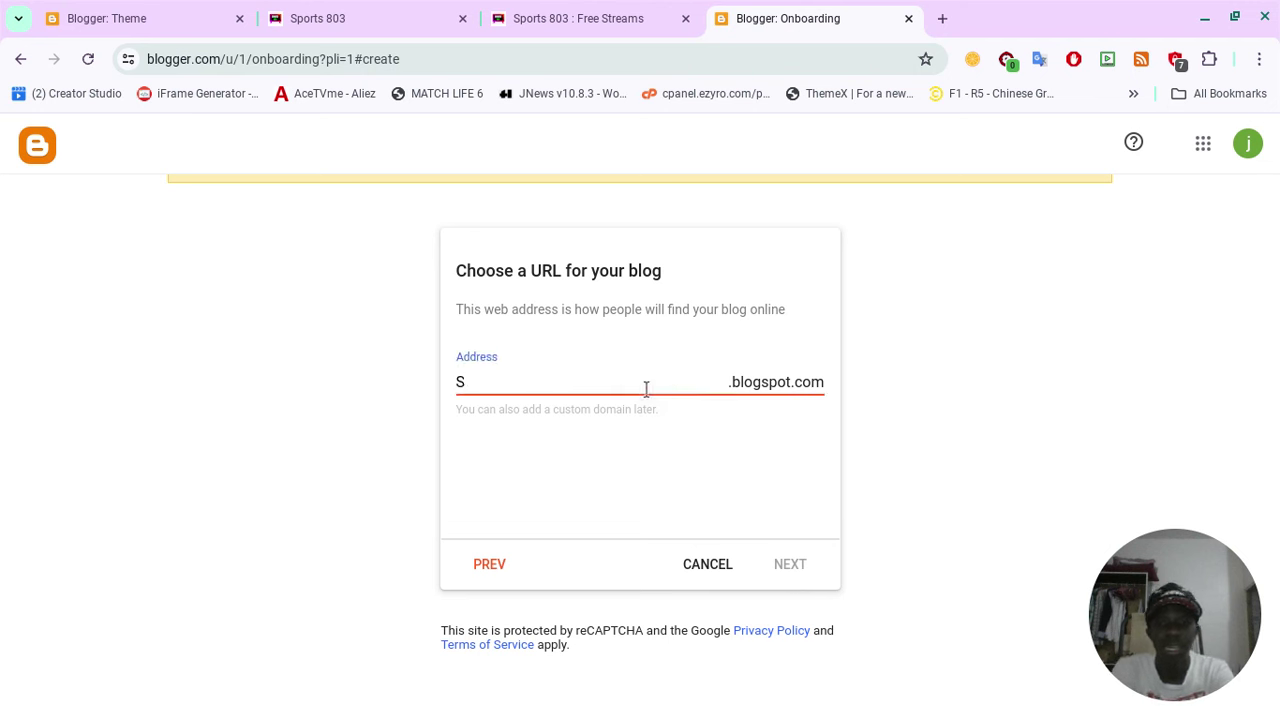
type("ports")
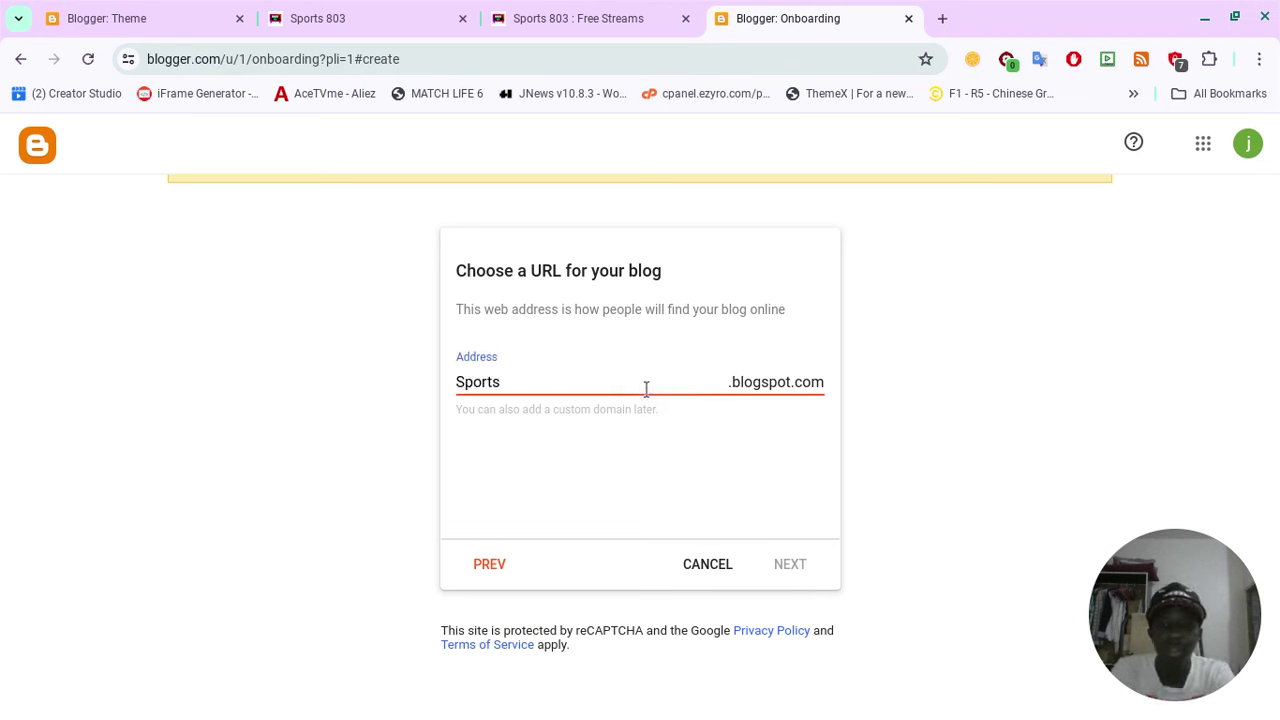
type("803")
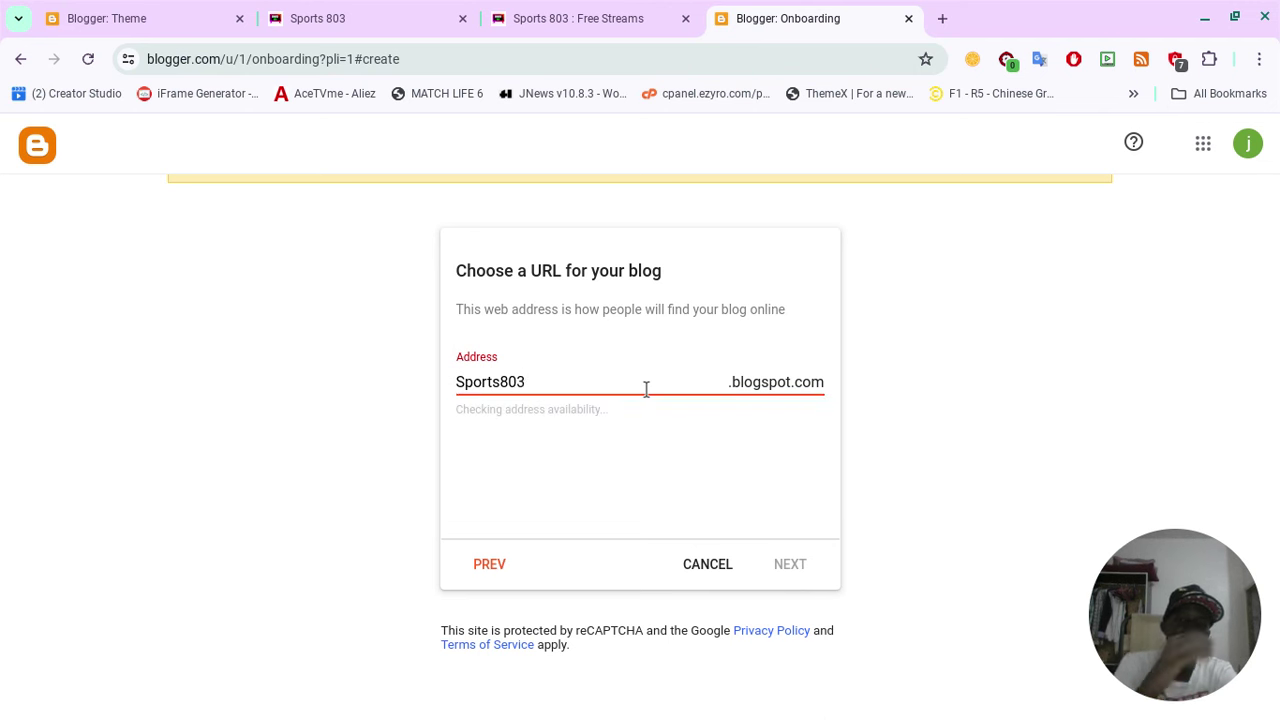
key("BackSpace")
key("BackSpace")
key("BackSpace")
type("live")
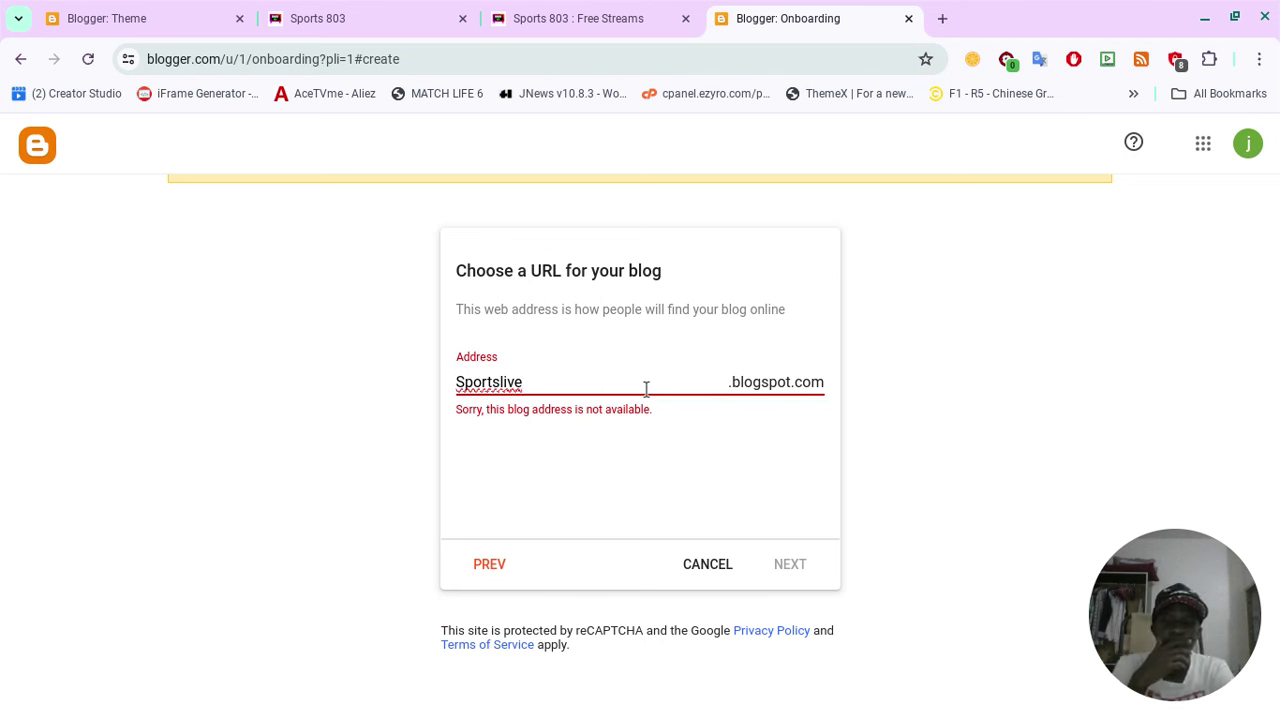
Try Sportslive256 as the blog address and remove the number ending.
type("256")
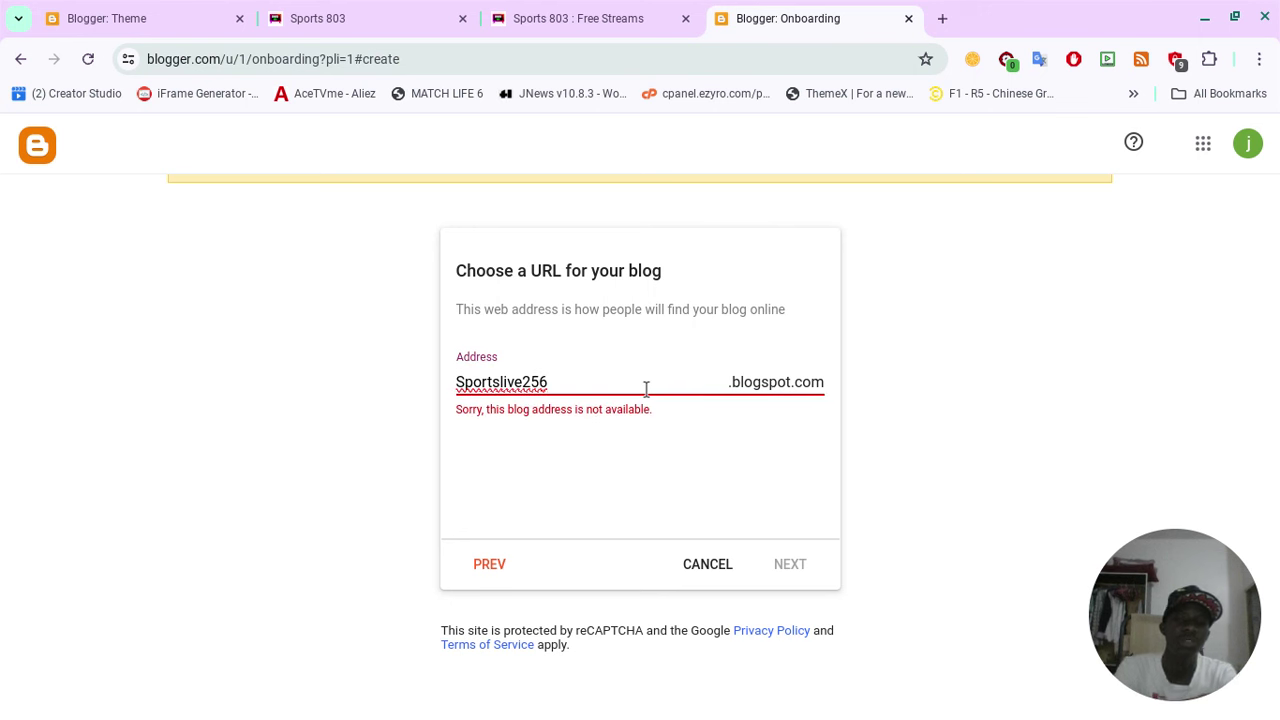
key("BackSpace")
key("BackSpace")
key("BackSpace")
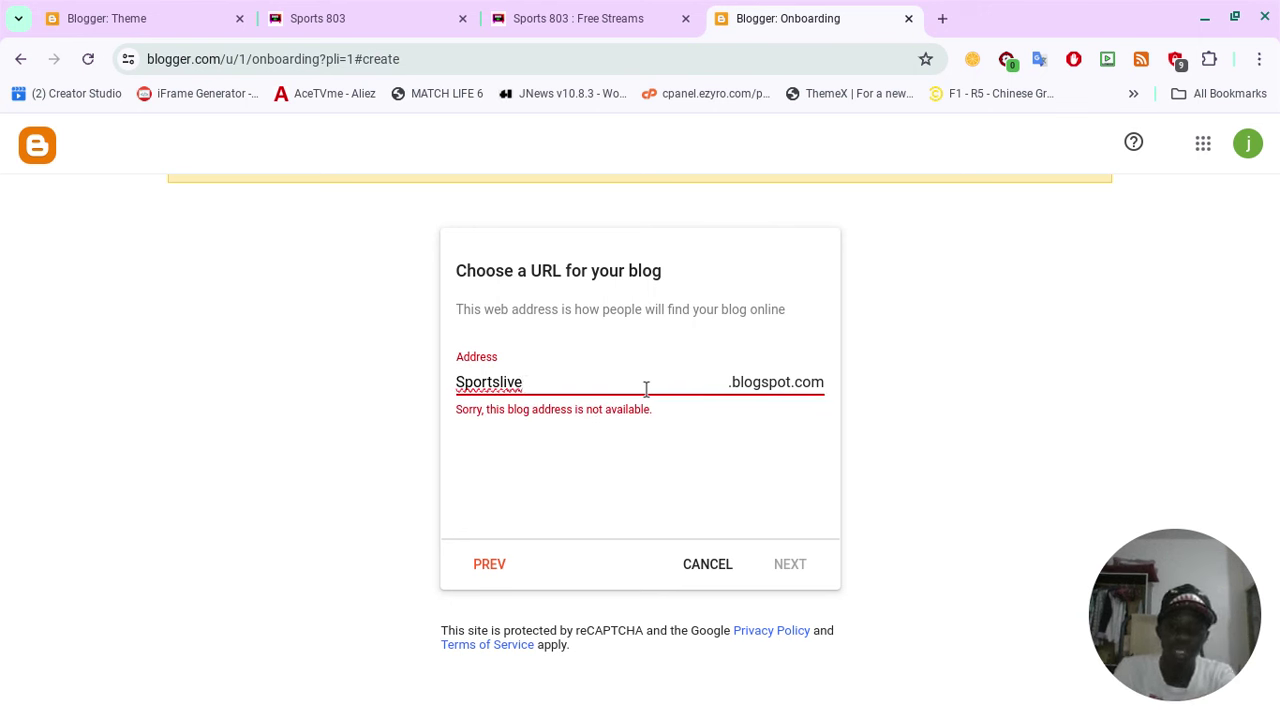
Try Sportslivestream and Sportlivestreams as variants, and settle on Sportlivestreamsfree as the blogspot.com address.
type("s")
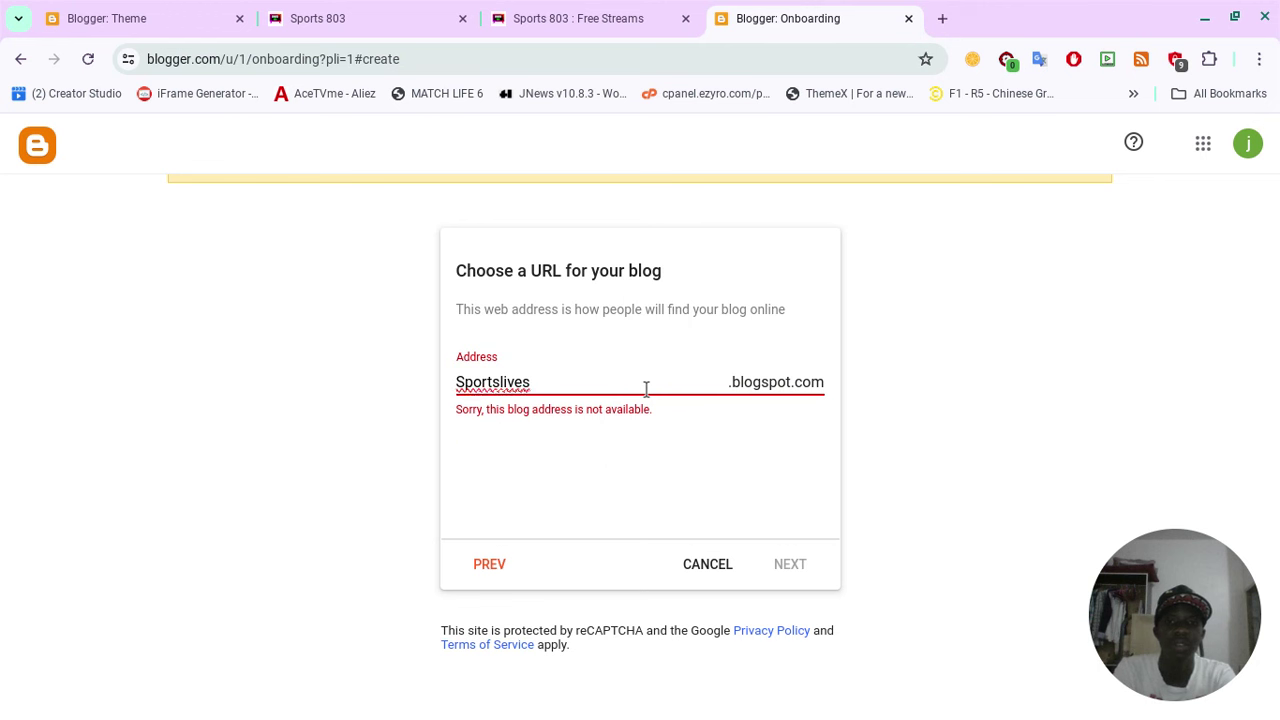
type("tream")
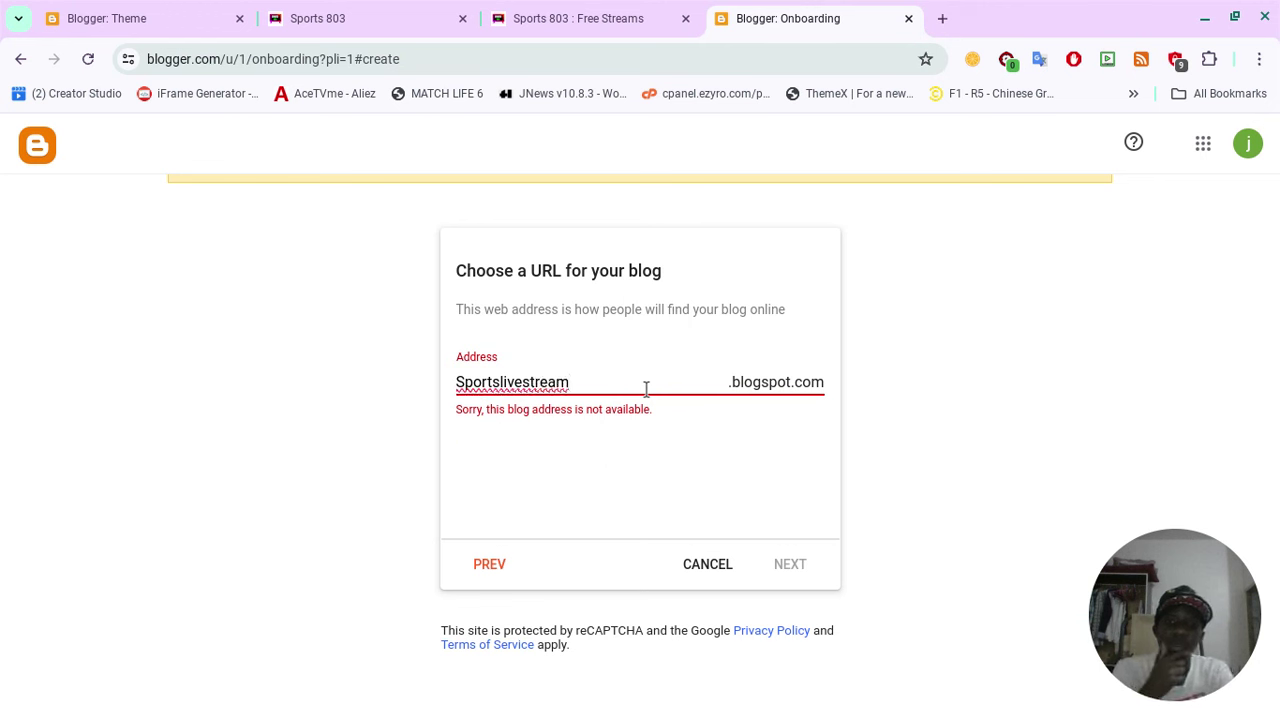
left_click(500, 381)
key("BackSpace")
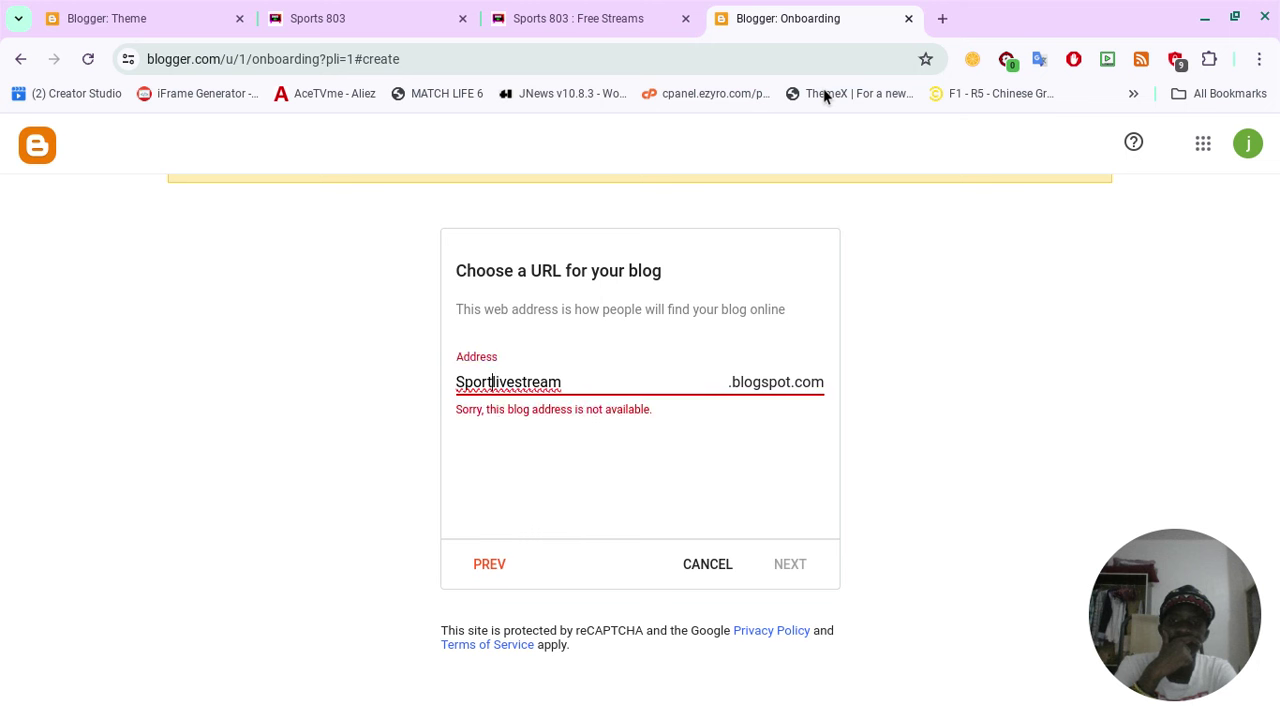
left_click(624, 378)
type("s")
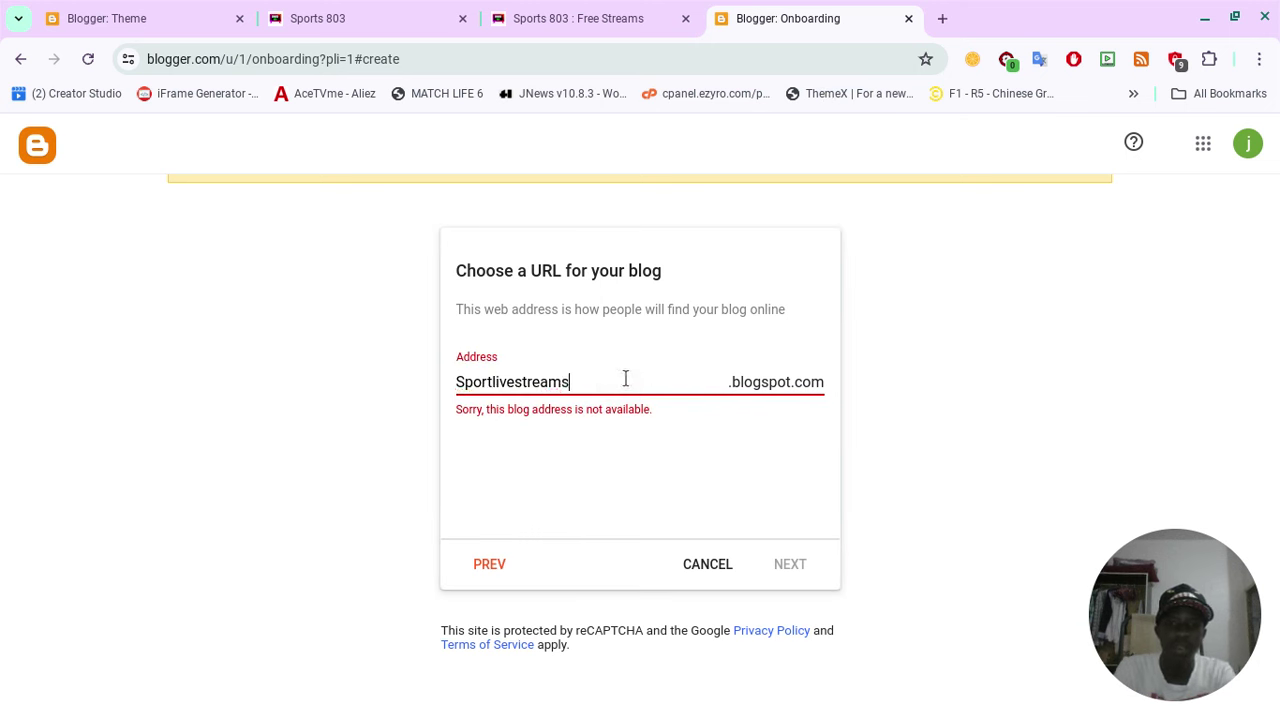
type("free")
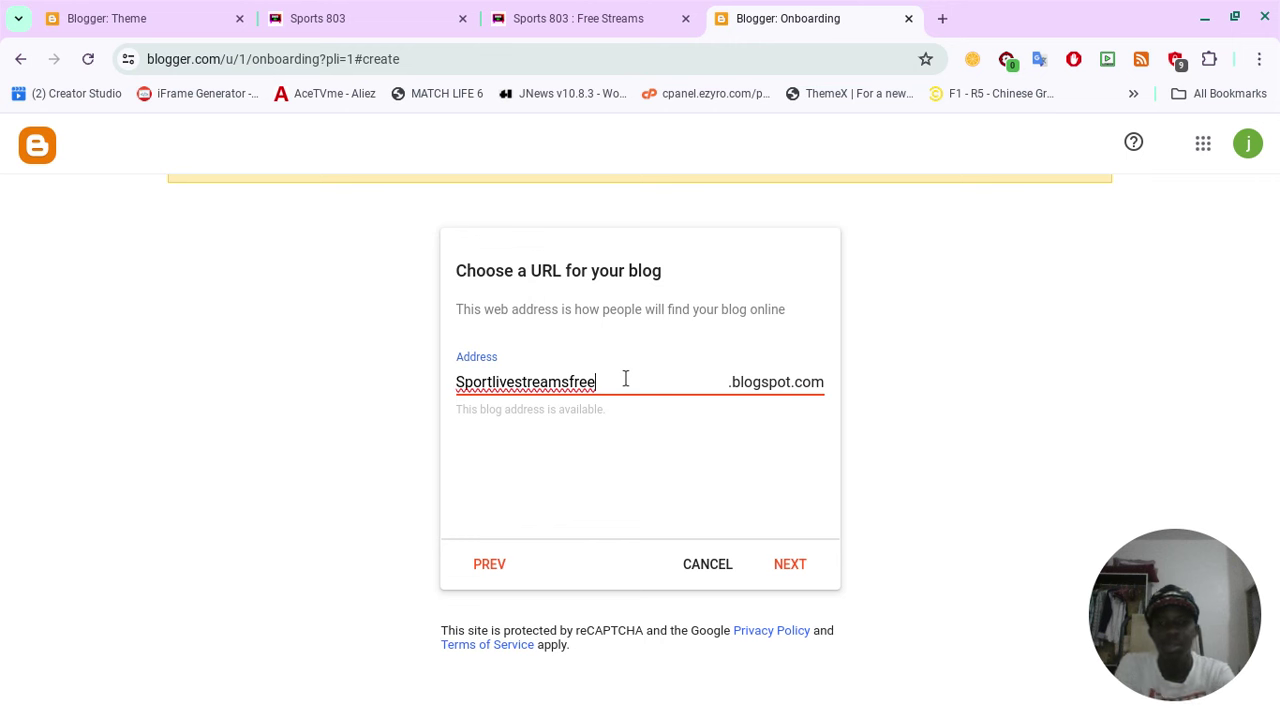
left_click(799, 565)
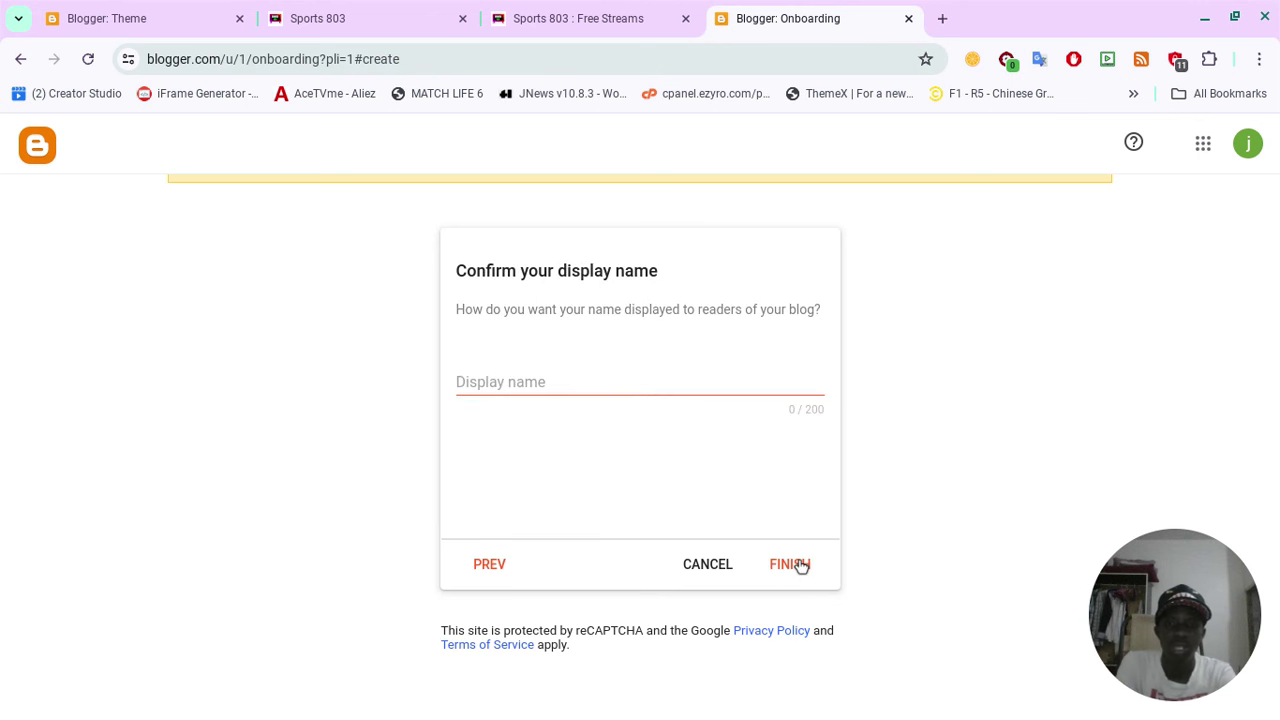
Enter the author's display name and finish creating the blog.
left_click(575, 377)
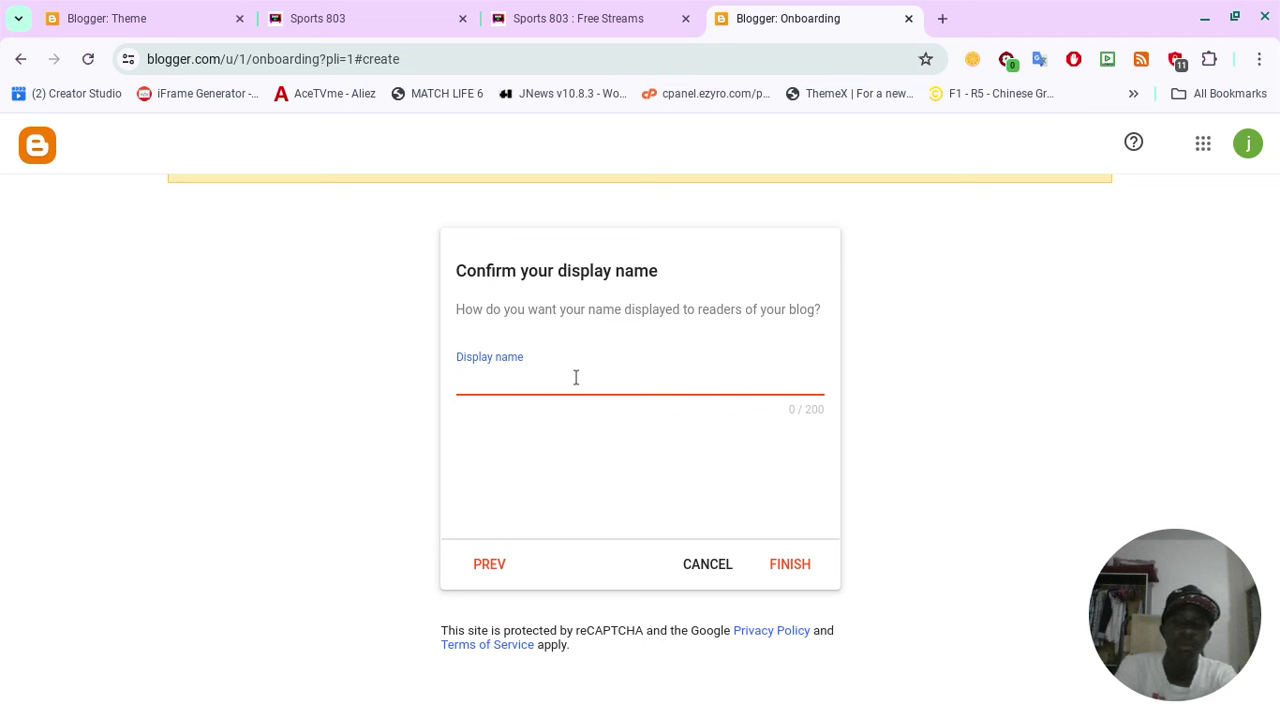
type("Noir")
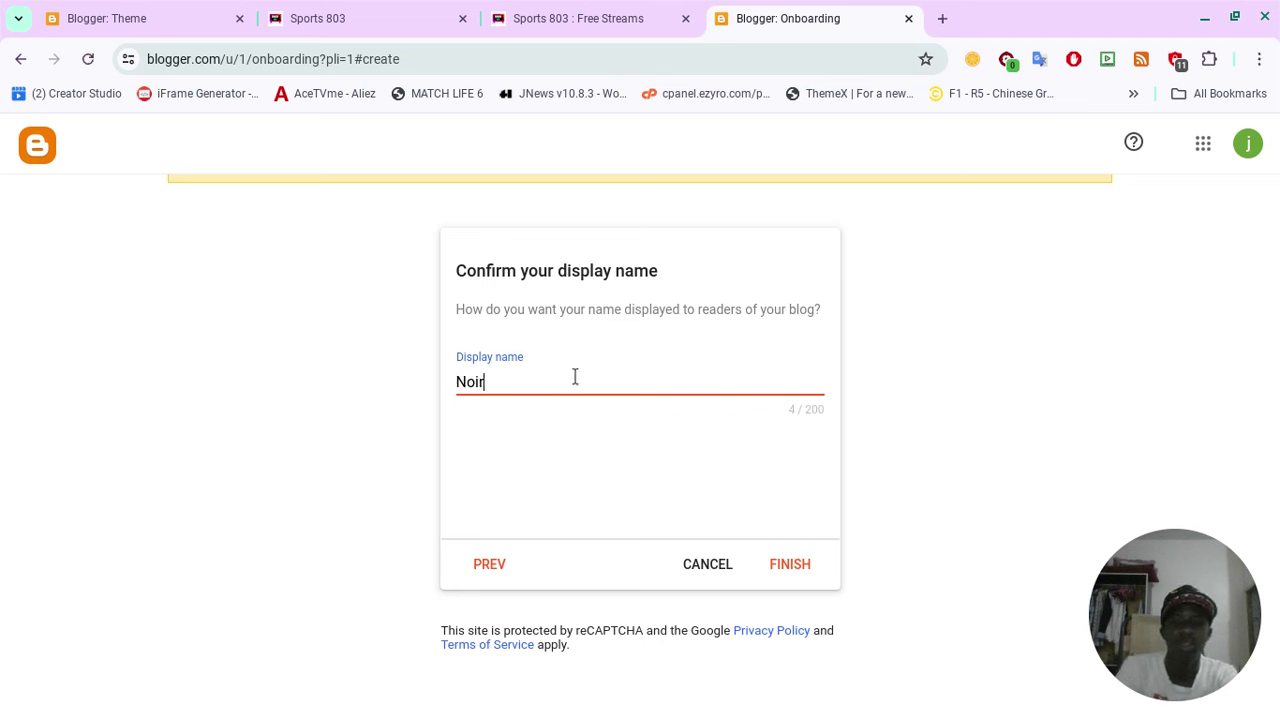
left_click(786, 564)
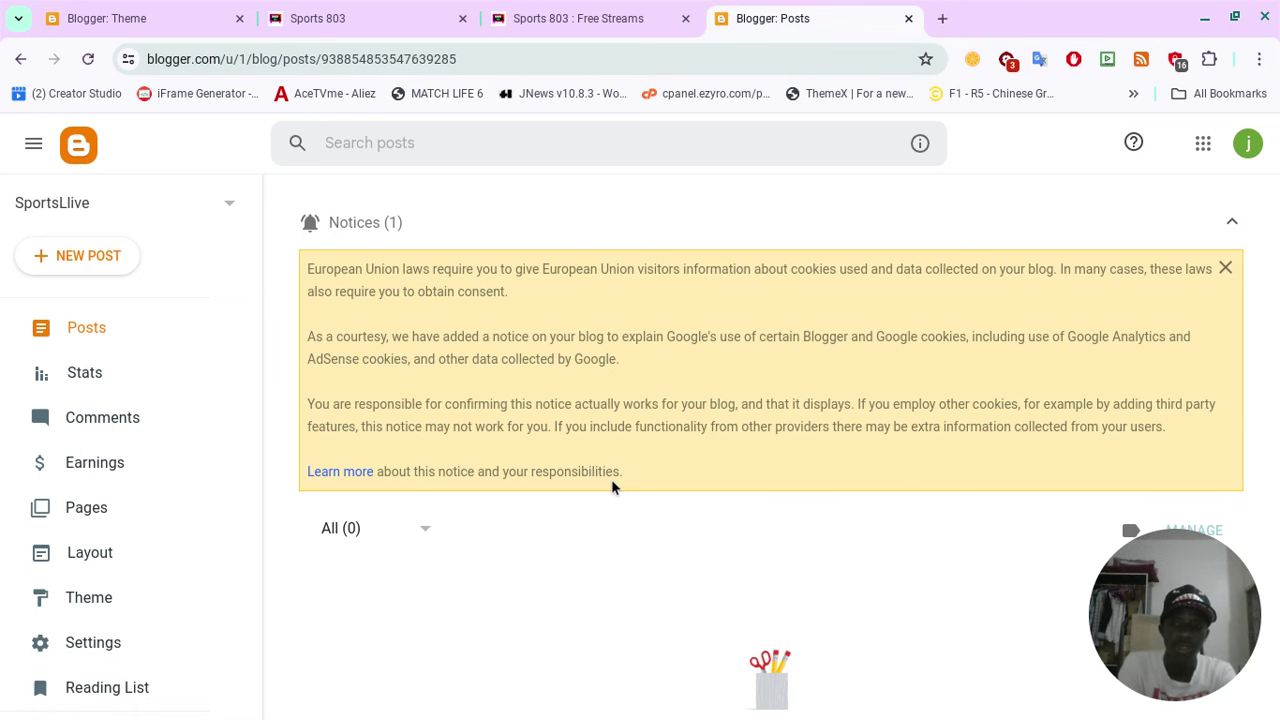
View the new blog's public page and return to the blog's dashboard.
scroll(86, 480, "down", 2)
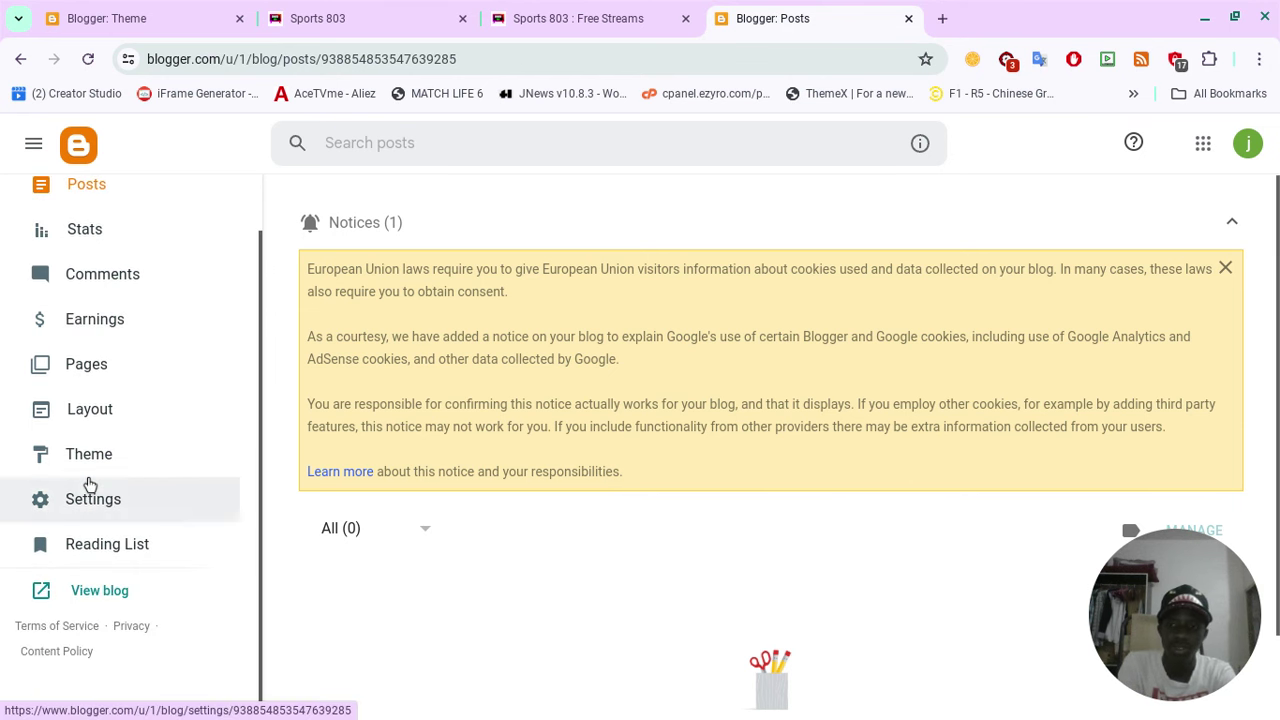
left_click(109, 588)
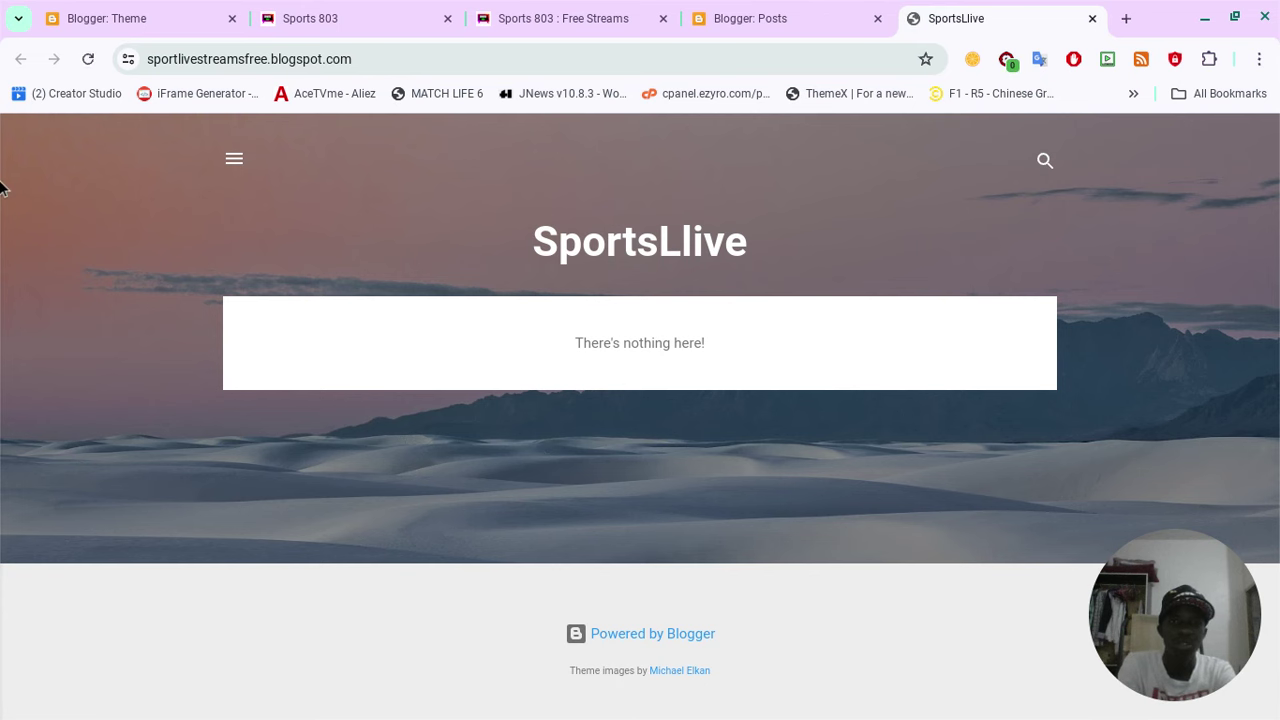
left_click(715, 12)
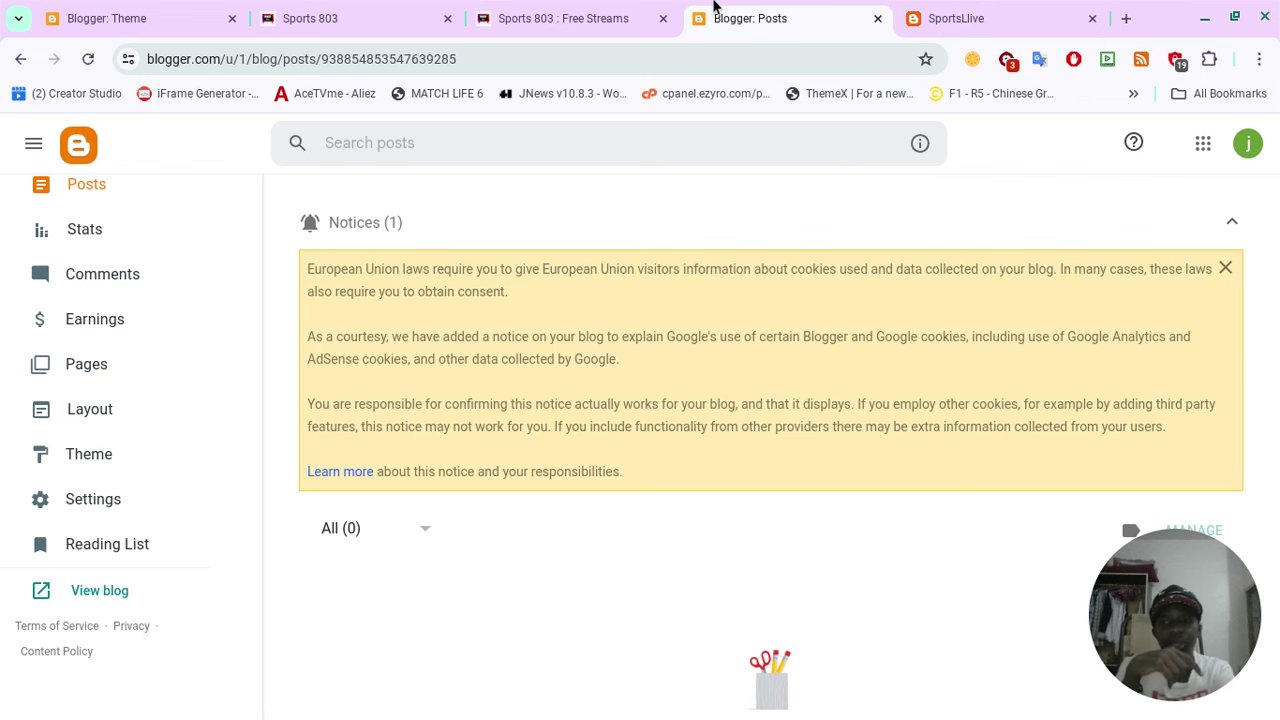
Restore the blog's theme from the file sports803.xml in the work folder.
left_click(96, 450)
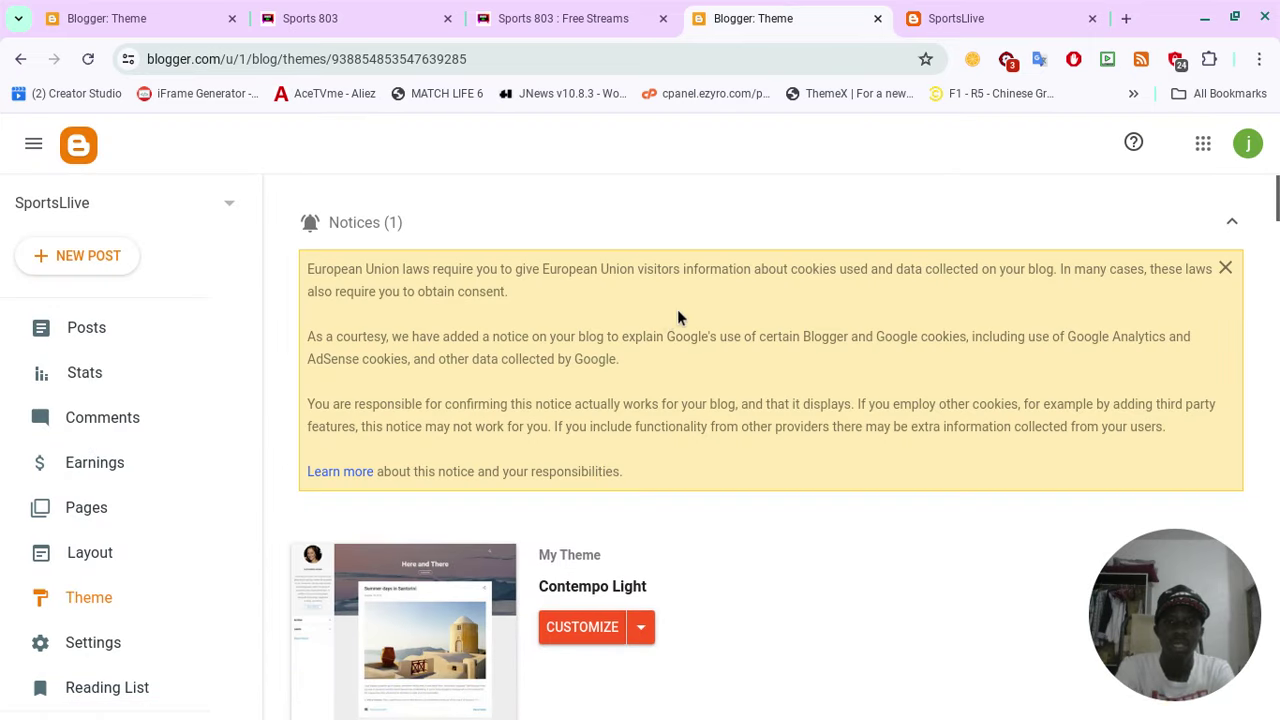
scroll(641, 497, "down", 2)
left_click(641, 497)
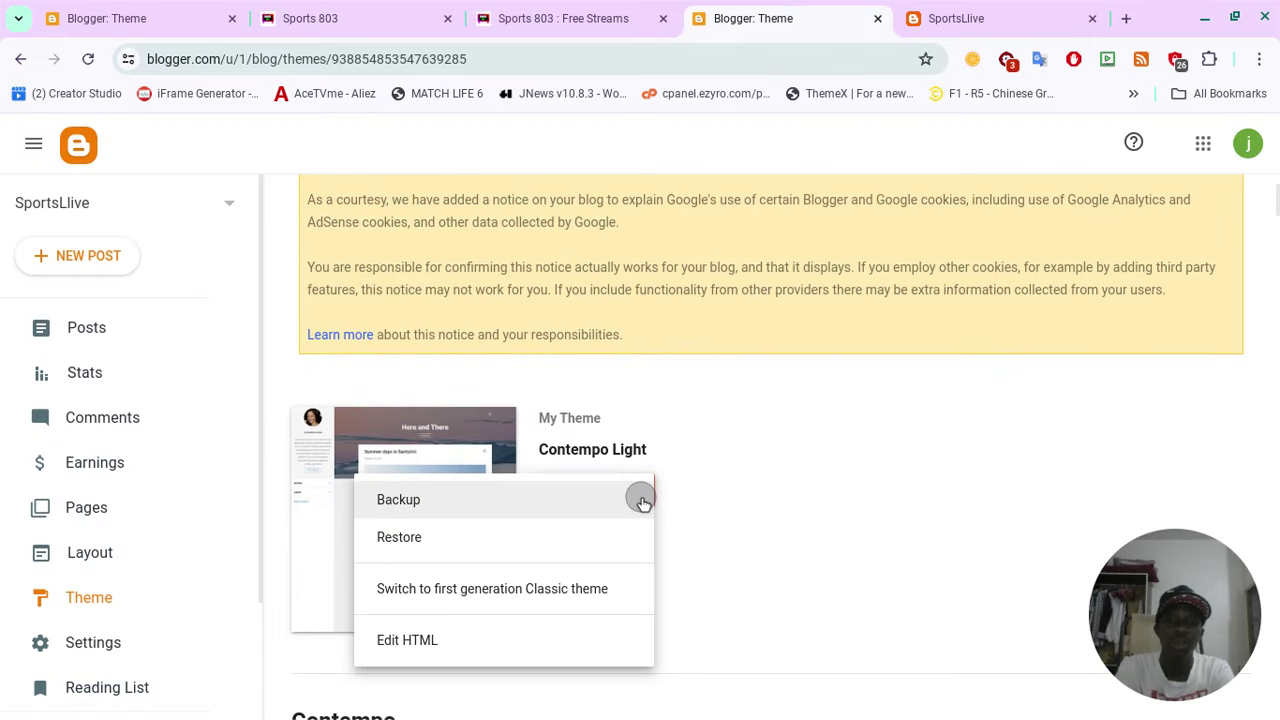
left_click(540, 538)
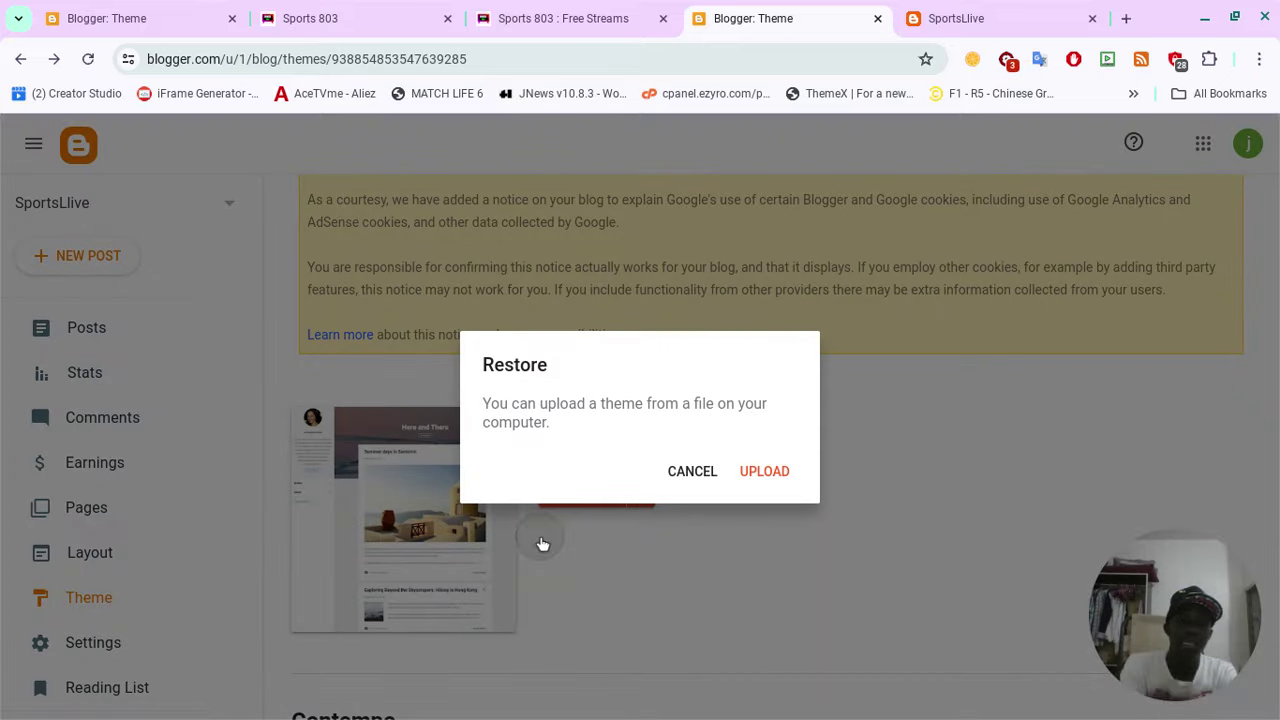
left_click(757, 478)
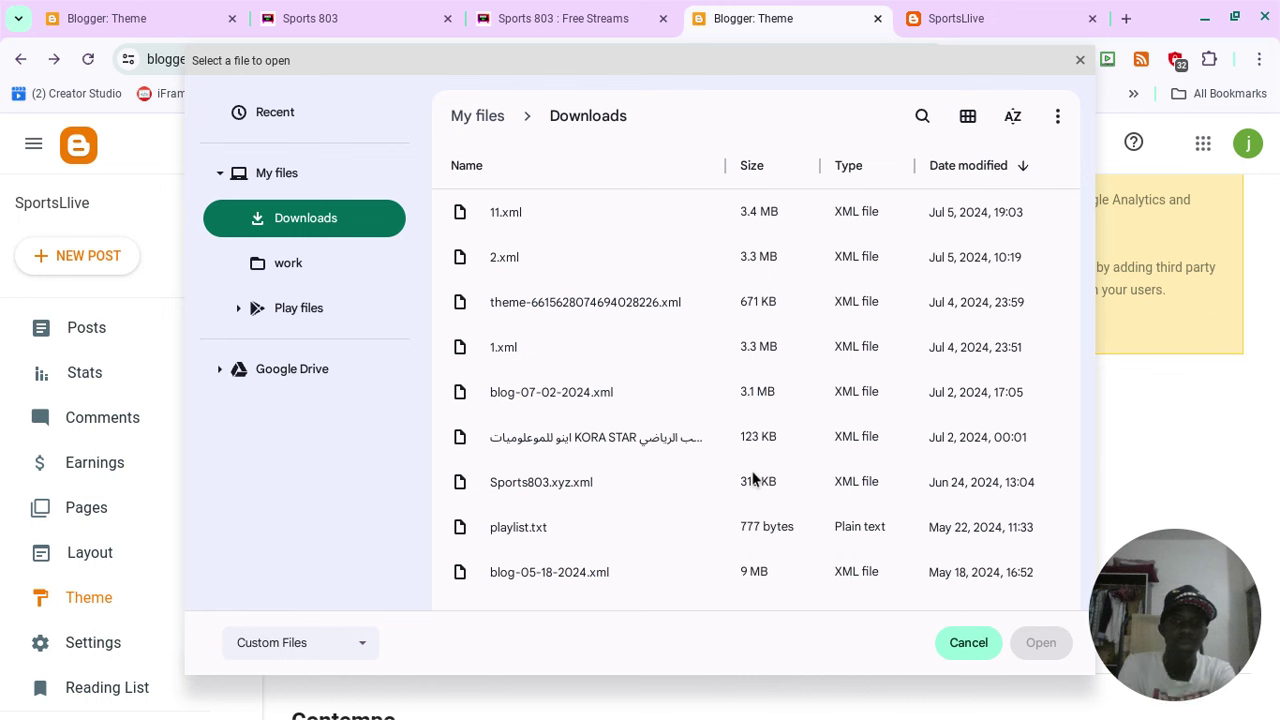
left_click(262, 263)
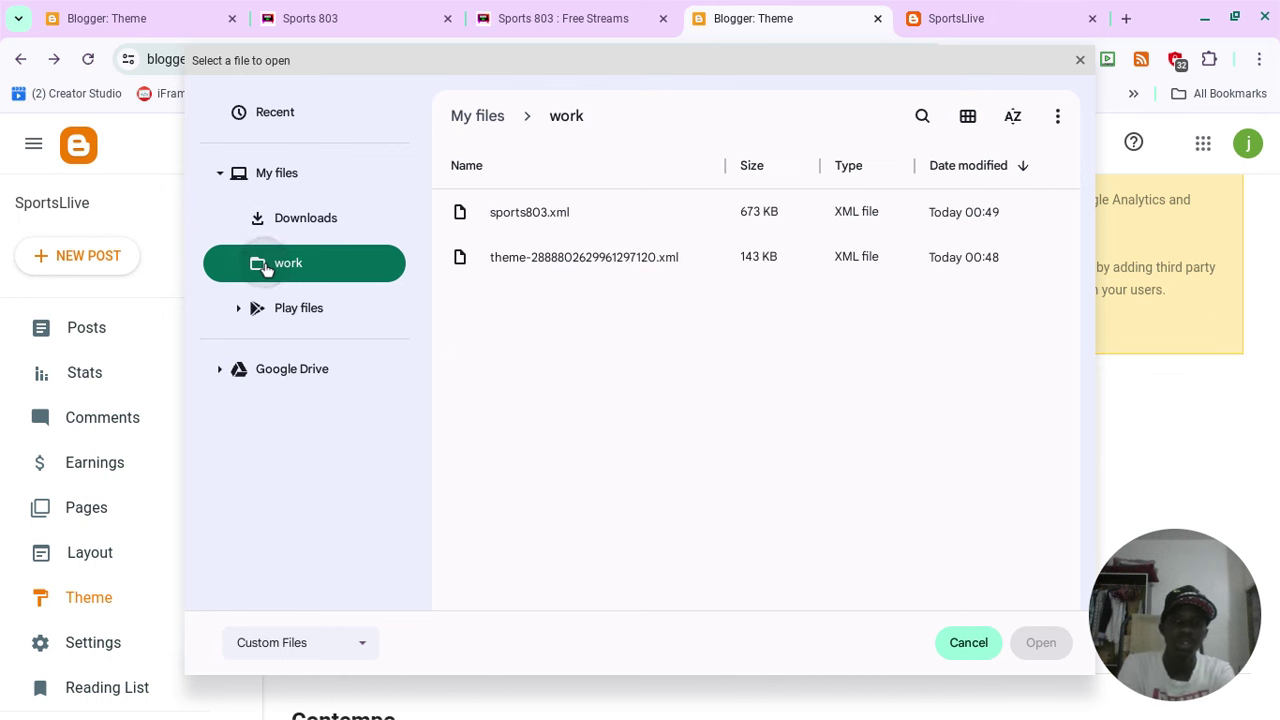
left_click(585, 212)
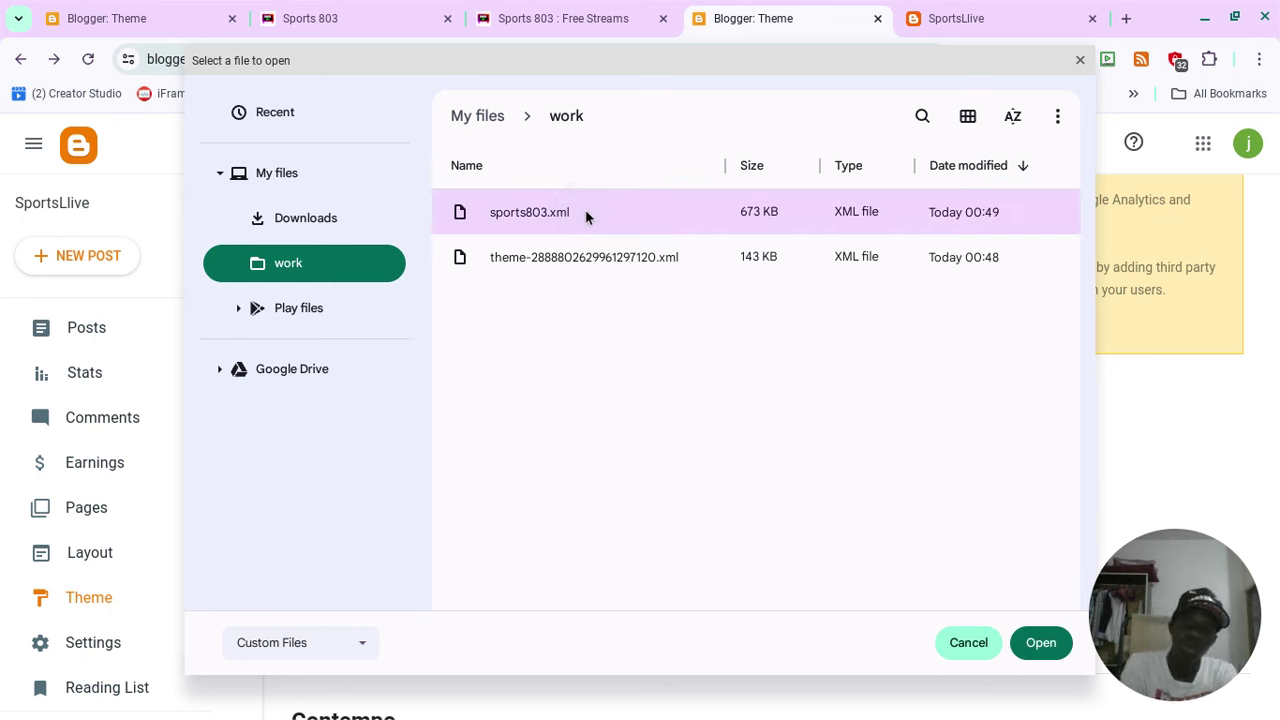
left_click(1056, 644)
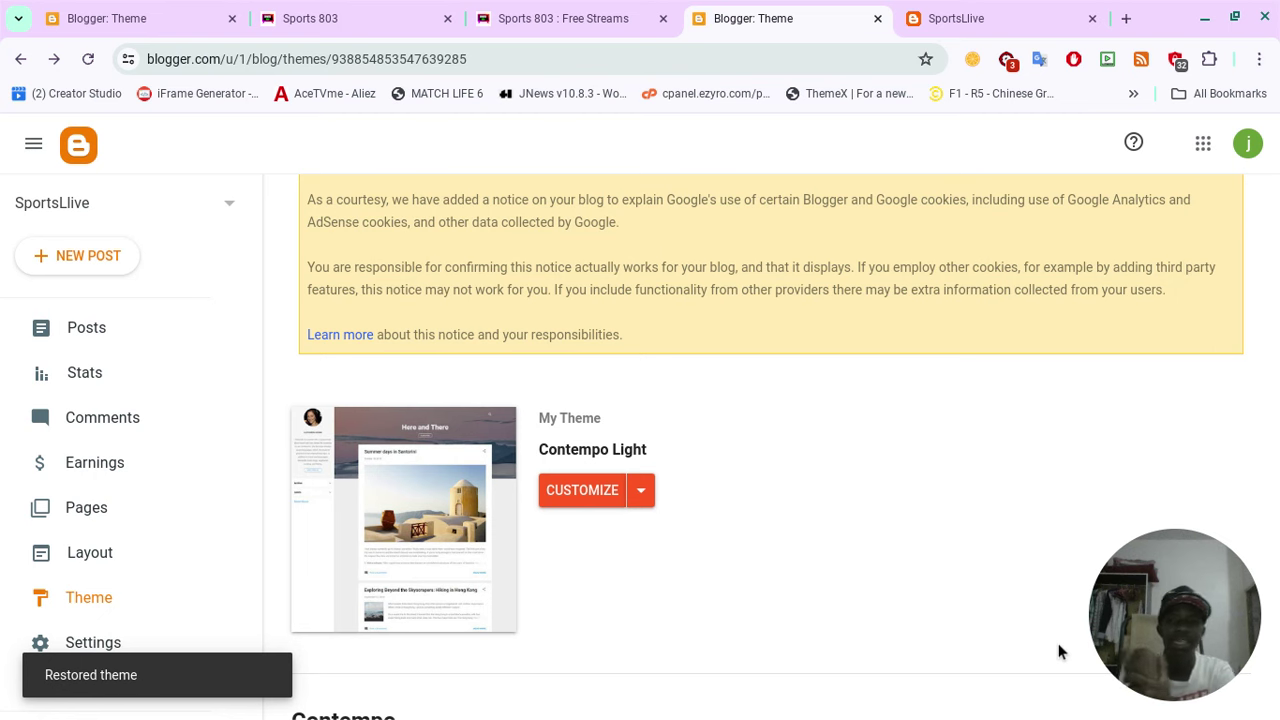
Reload the public blog, examine the restored theme's home page, and return to the blog's theme settings.
left_click(1082, 10)
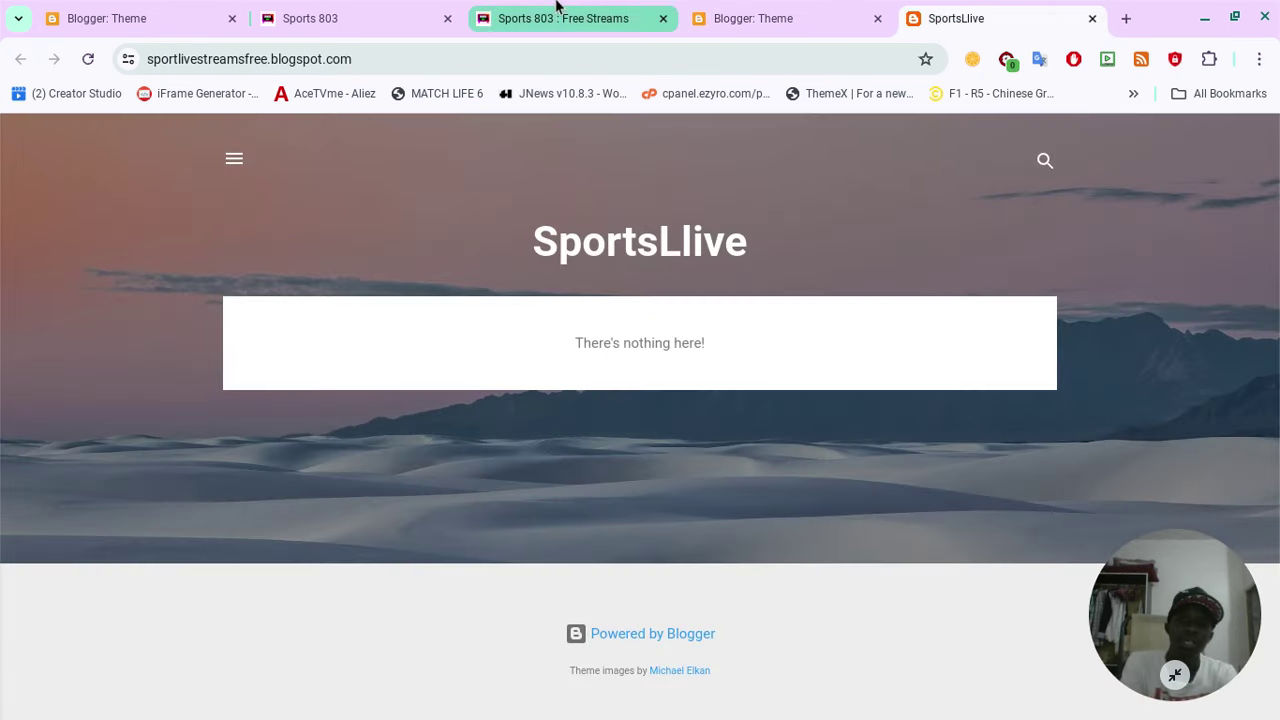
left_click(89, 59)
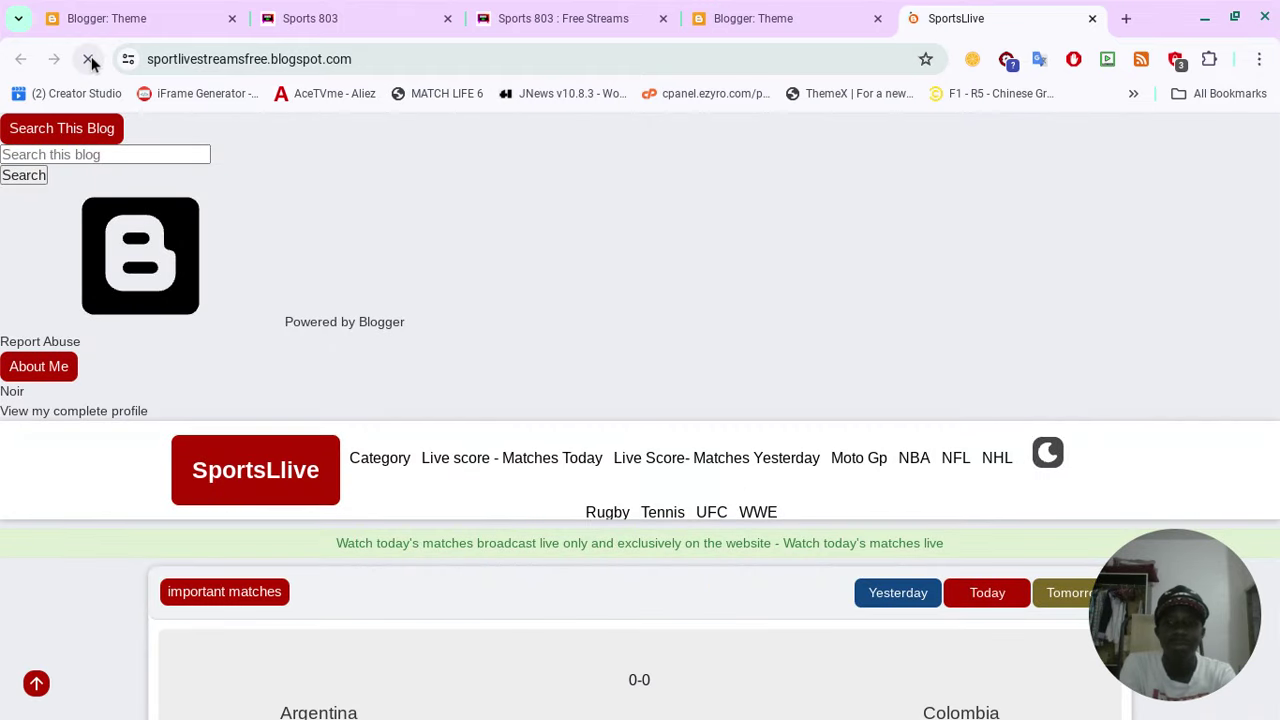
scroll(398, 478, "down", 10)
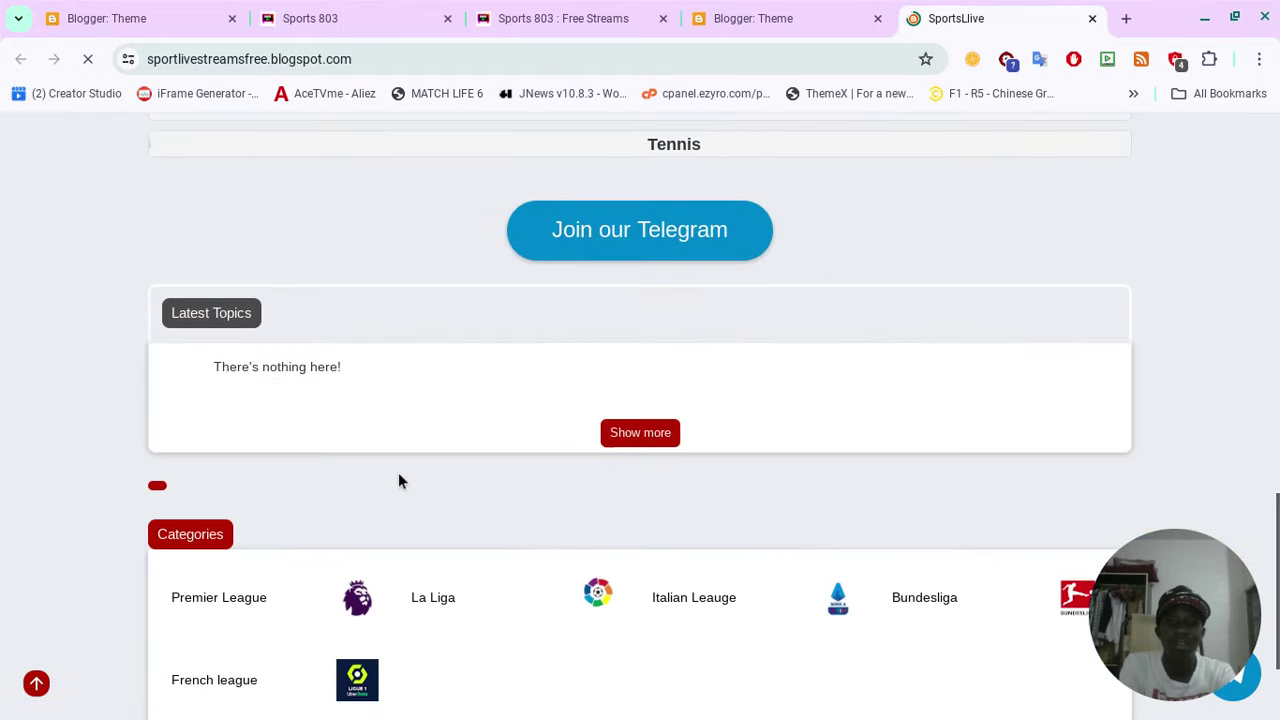
scroll(398, 482, "up", 5)
scroll(398, 482, "up", 1)
scroll(398, 482, "down", 6)
scroll(398, 481, "up", 5)
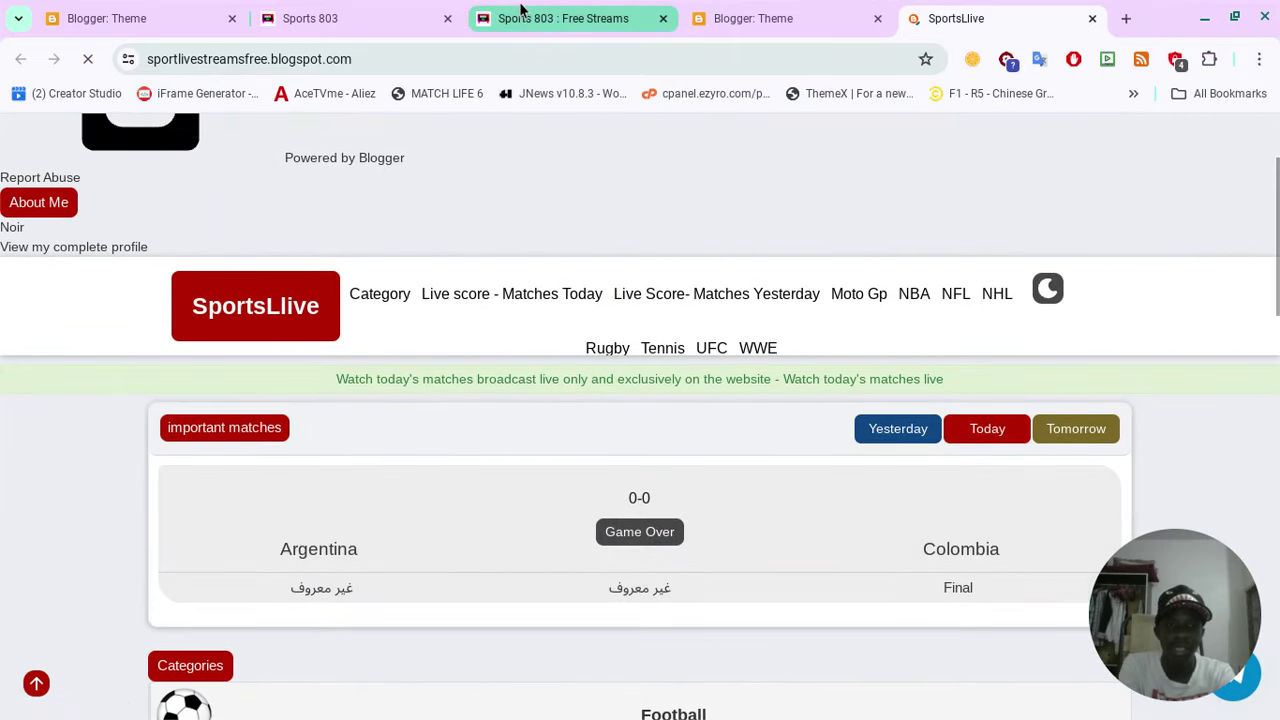
mouse_move(520, 9)
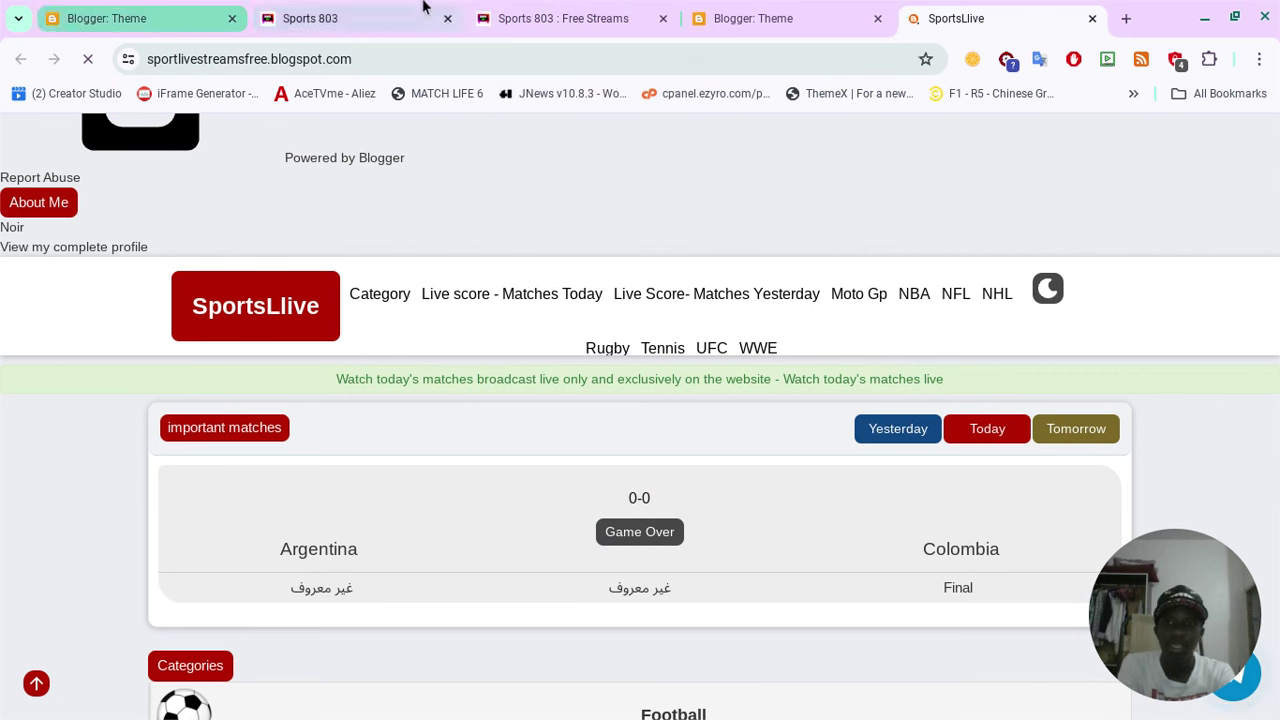
scroll(549, 175, "up", 2)
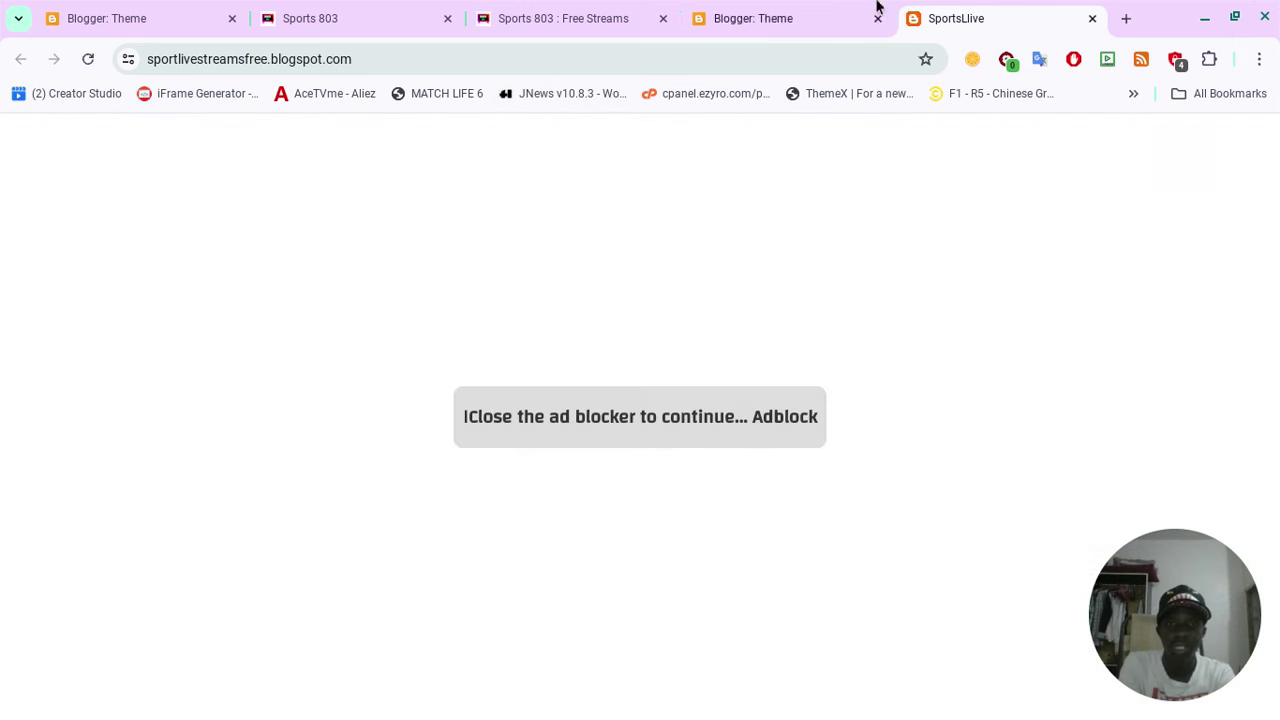
left_click(745, 16)
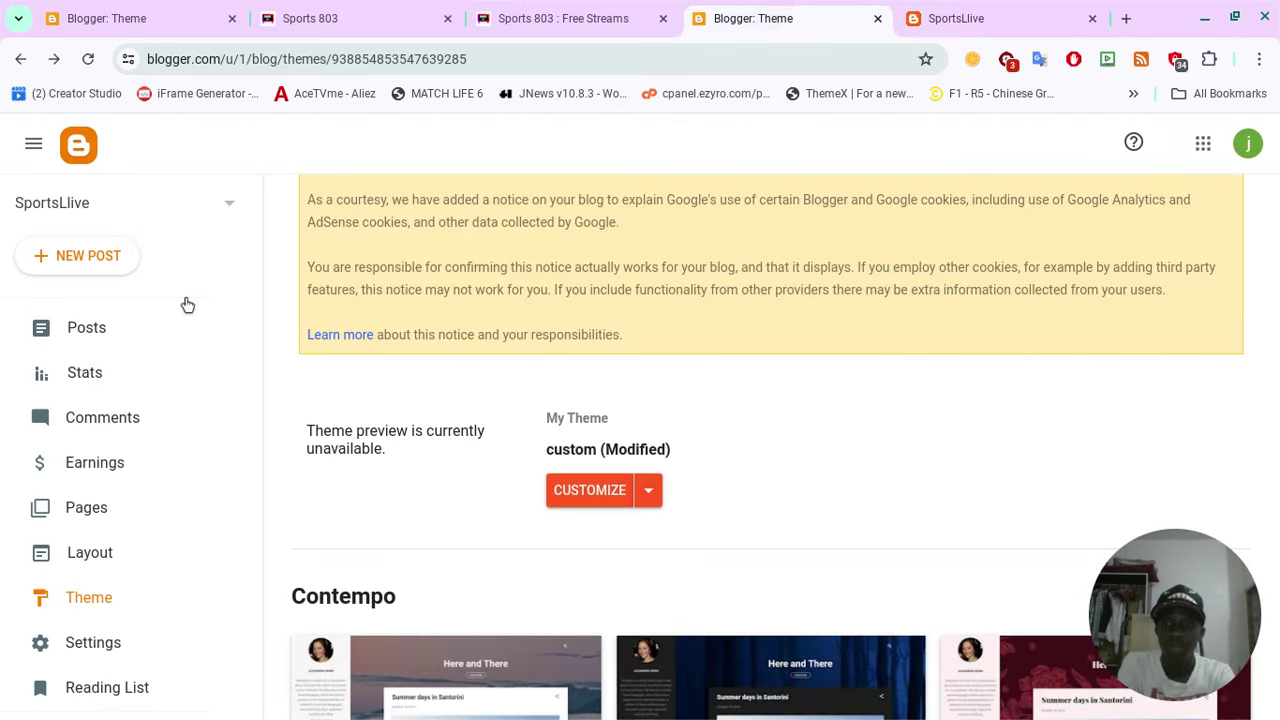
Open the blog's layout page, then disable AdBlocker Ultimate and pause AdBlock for the public blog sportlivestreamsfree.blogspot.com.
left_click(97, 563)
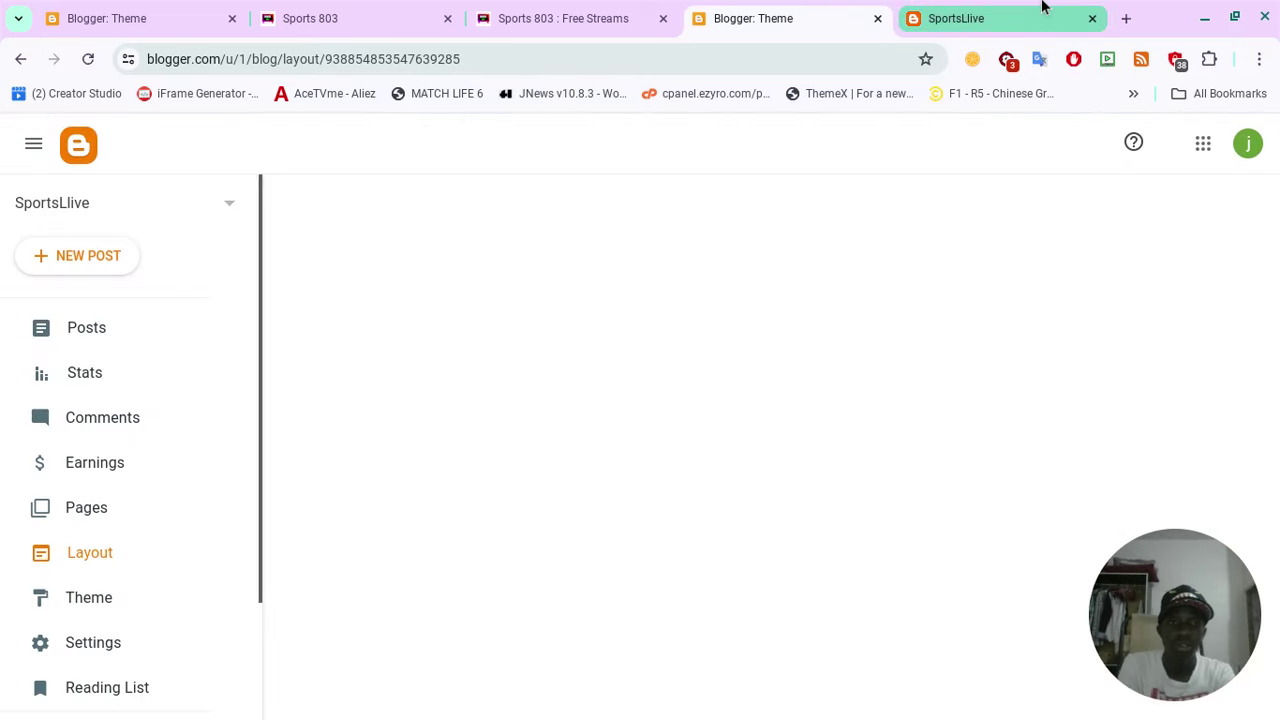
left_click(1042, 7)
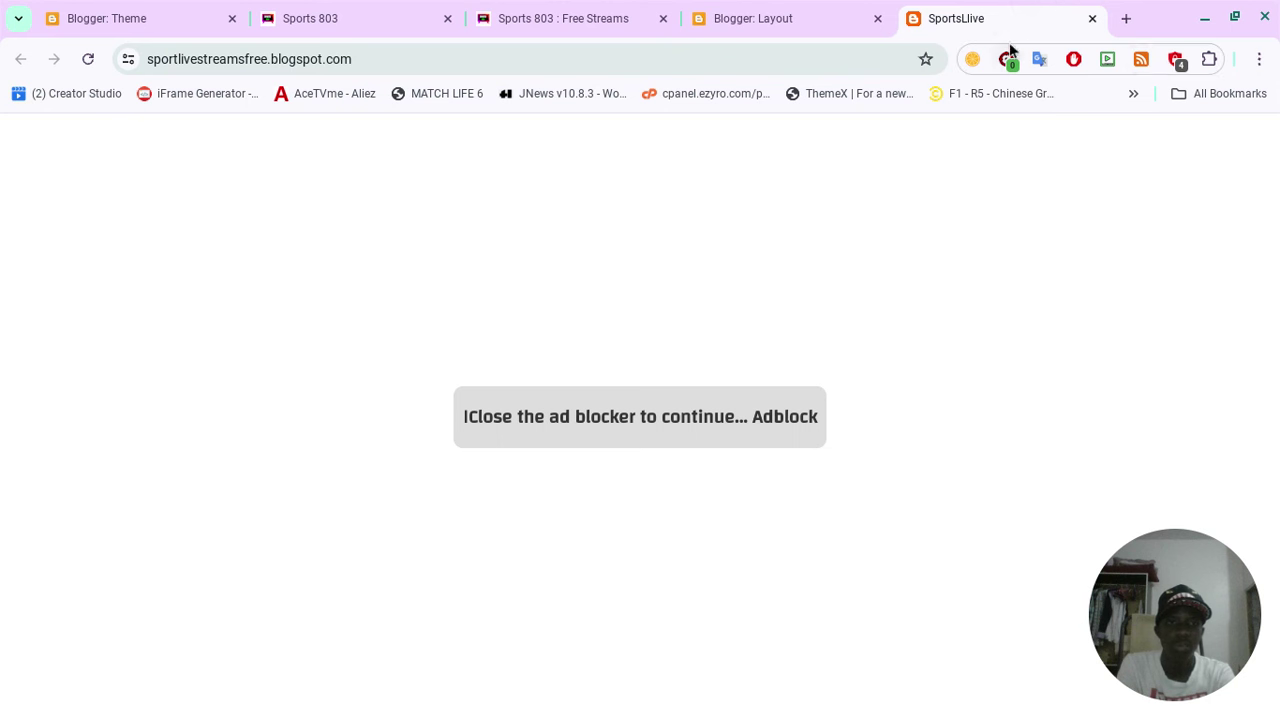
left_click(1178, 59)
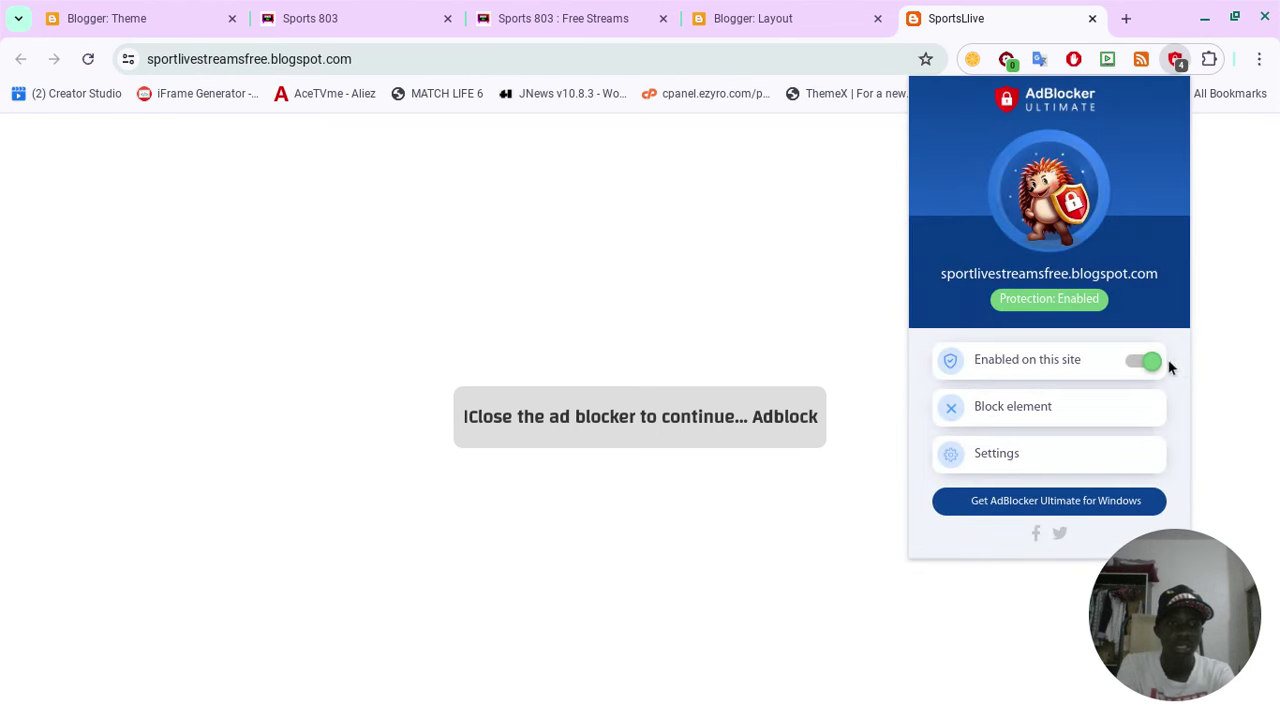
left_click(1150, 362)
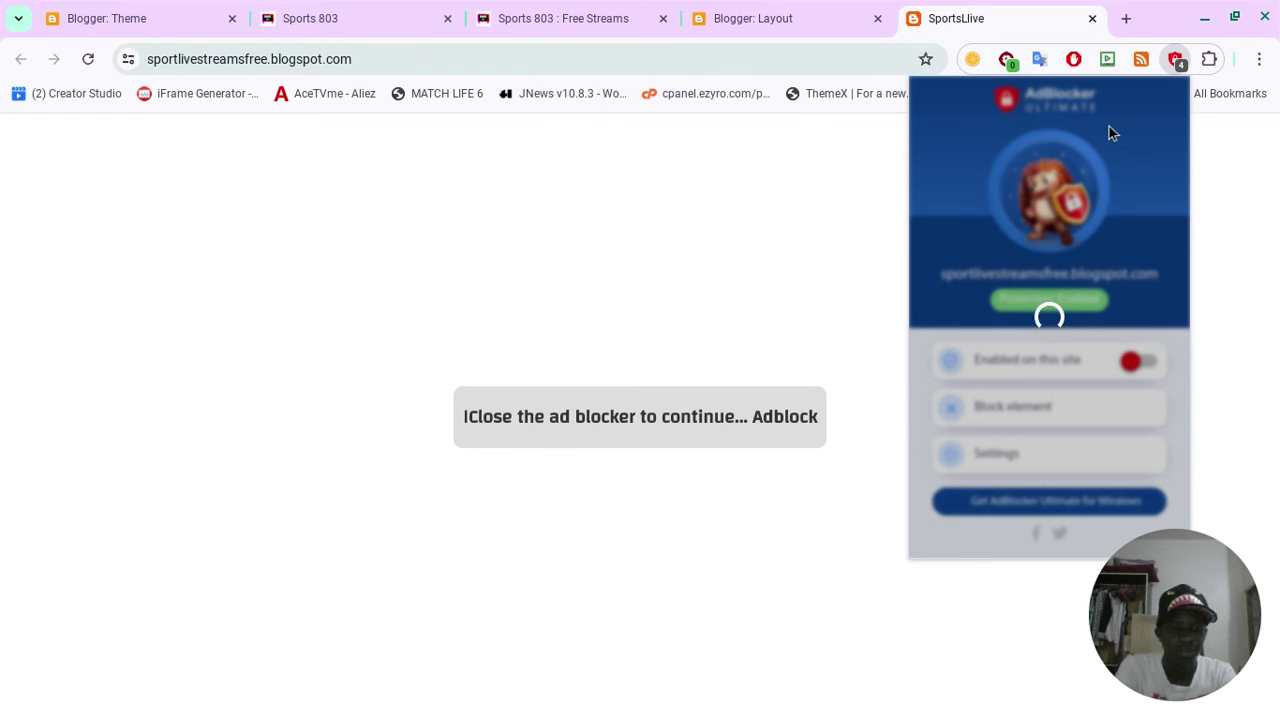
left_click(1072, 59)
right_click(1072, 59)
left_click(1072, 59)
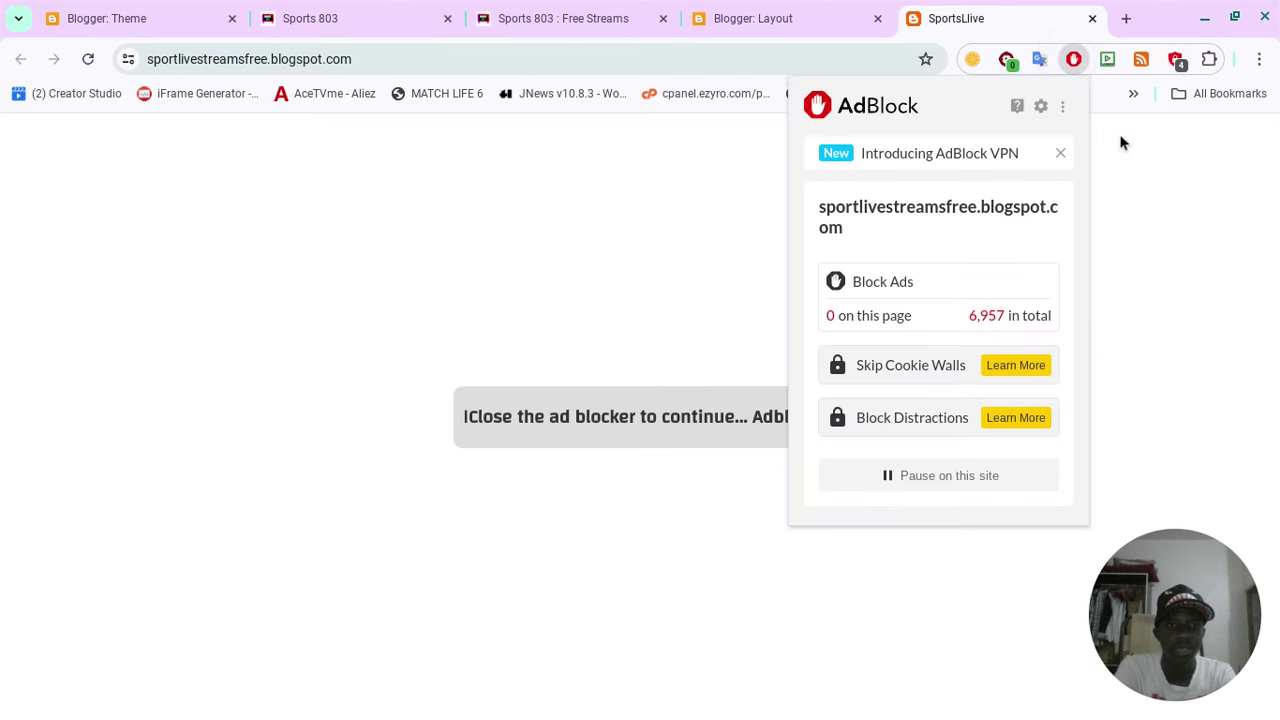
left_click(938, 475)
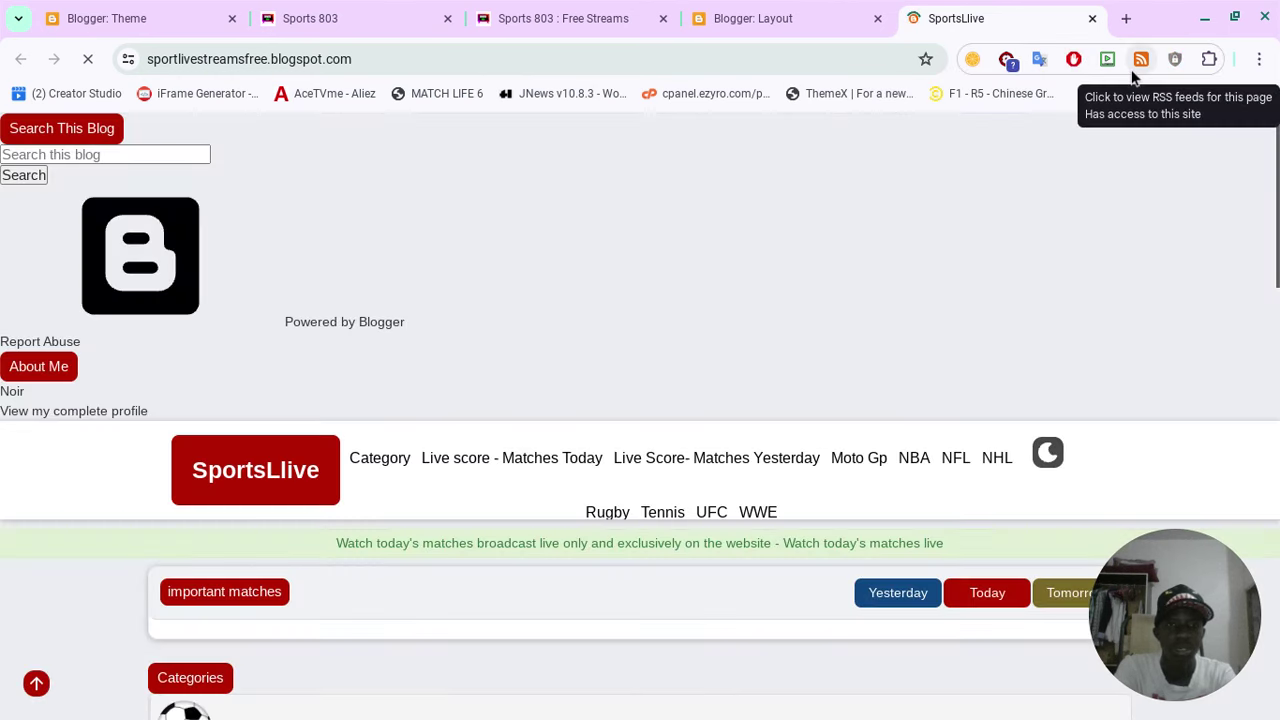
scroll(736, 330, "down", 2)
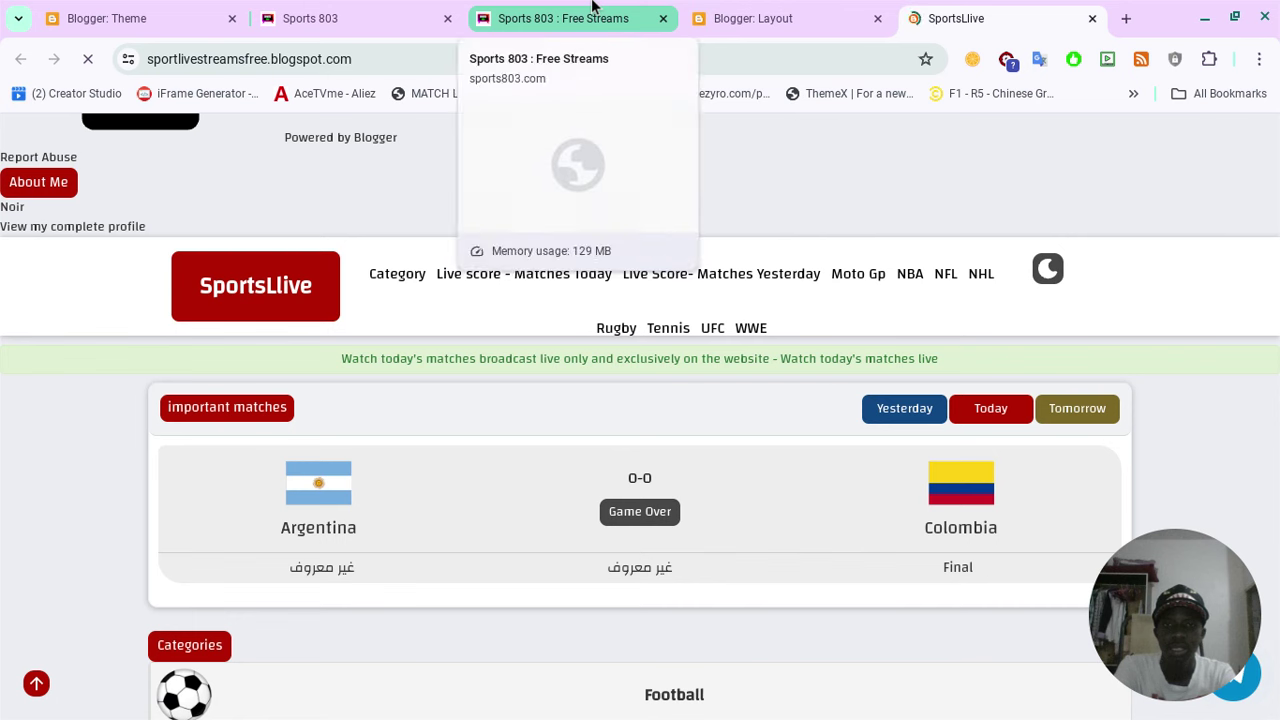
Dismiss the European Union cookie notice on the layout page and review the configuration of the HTML/JavaScript gadget for displaying AdSense ads.
left_click(719, 8)
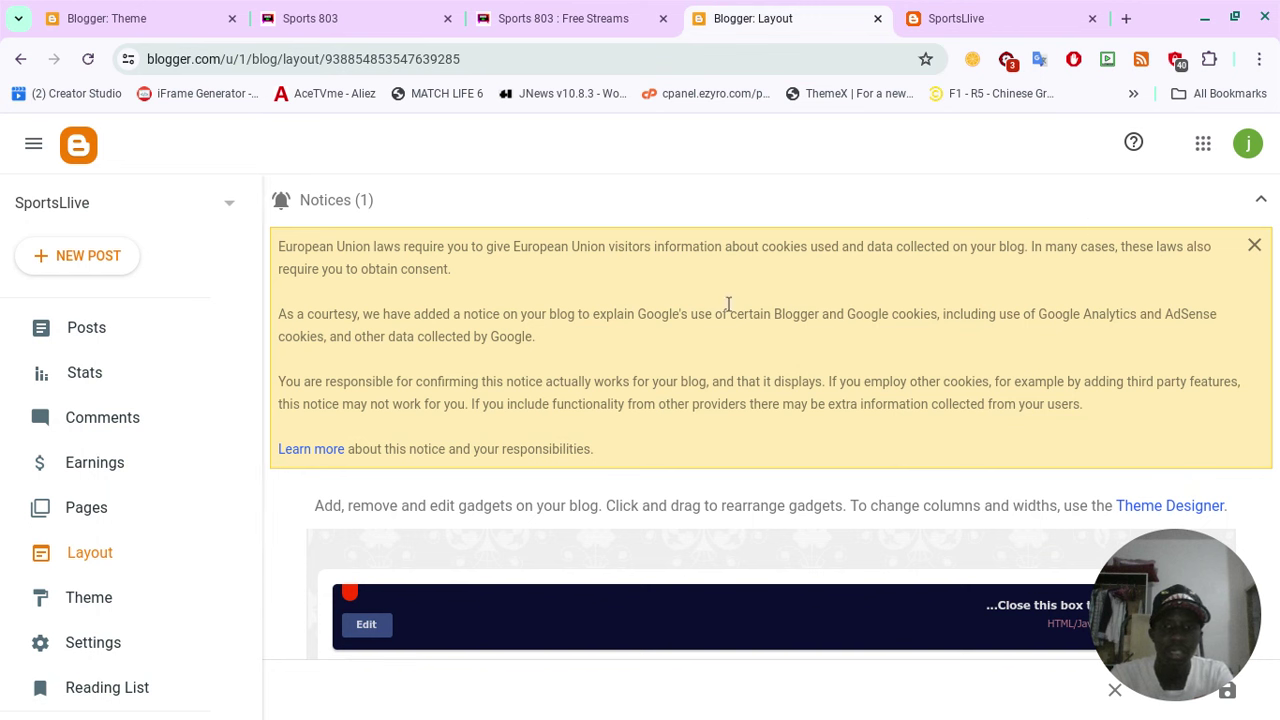
left_click(1257, 243)
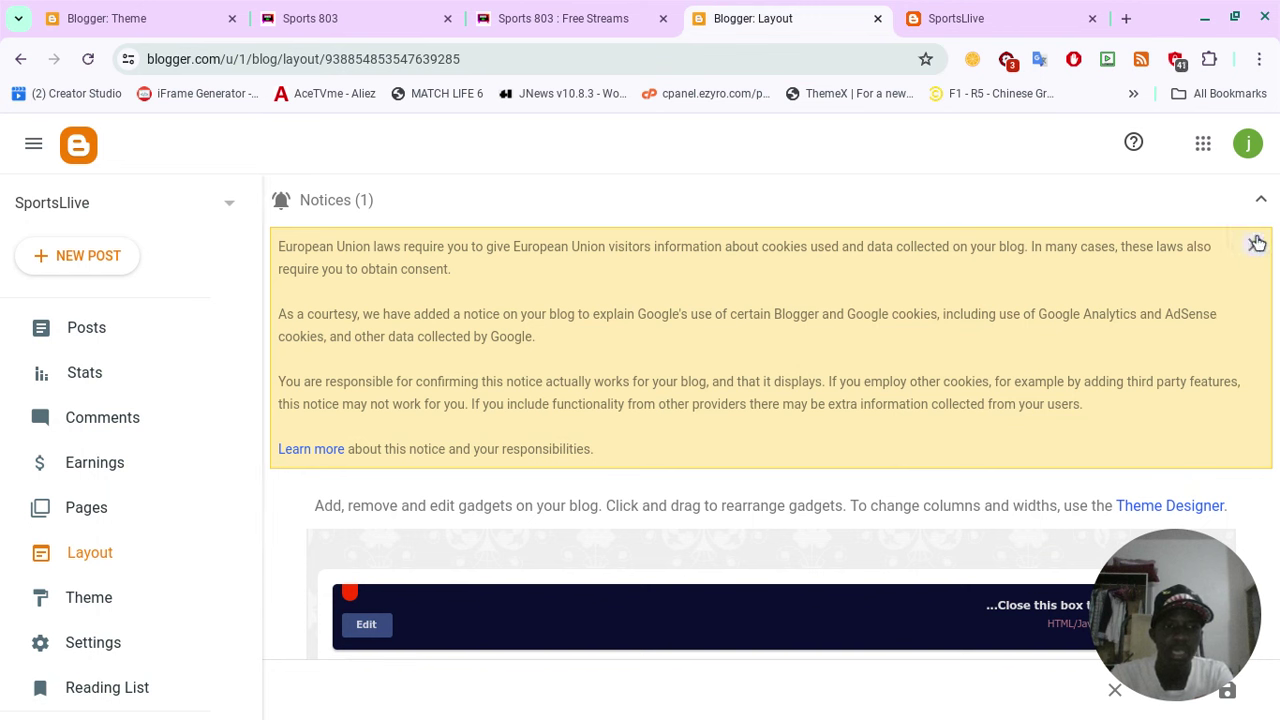
left_click(1256, 252)
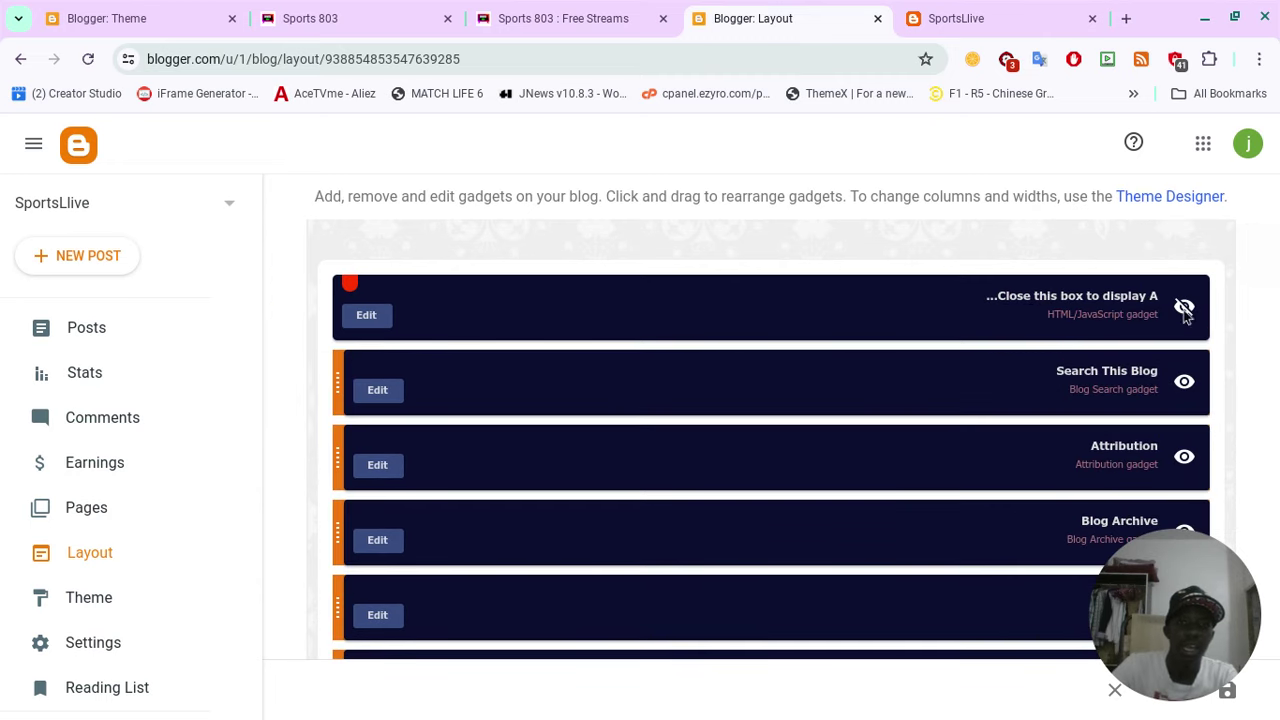
left_click(368, 318)
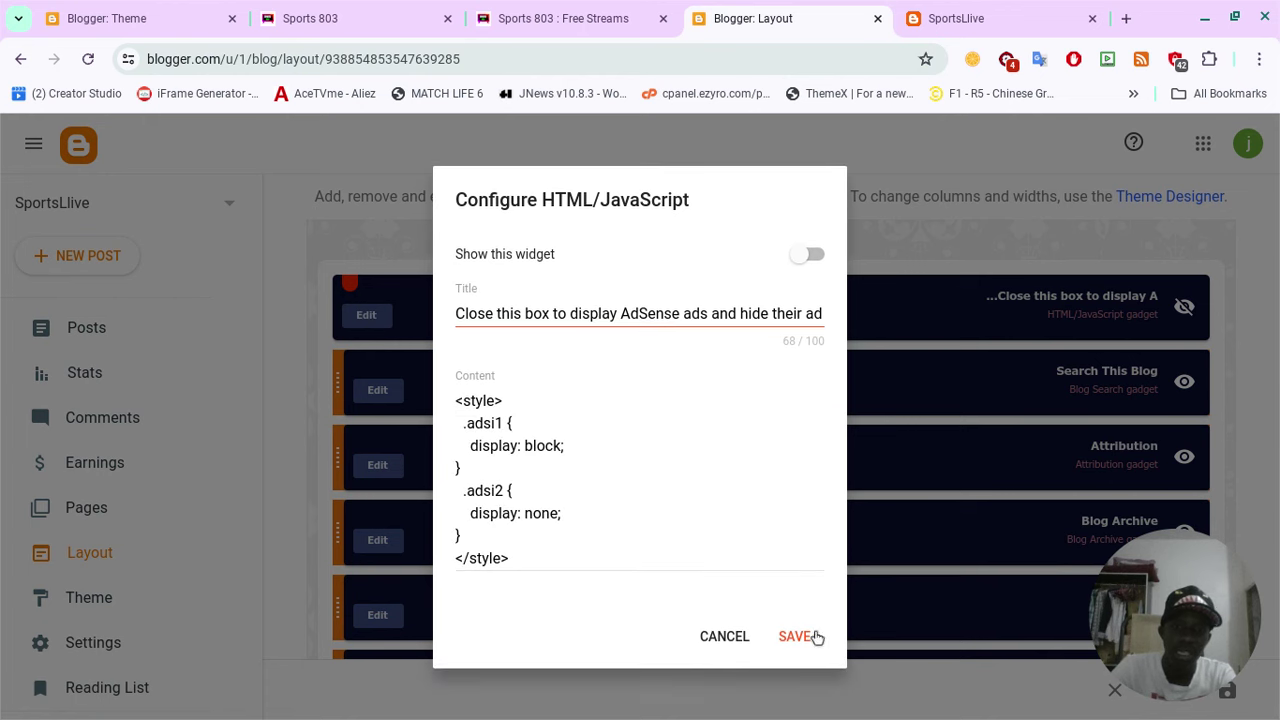
left_click(728, 640)
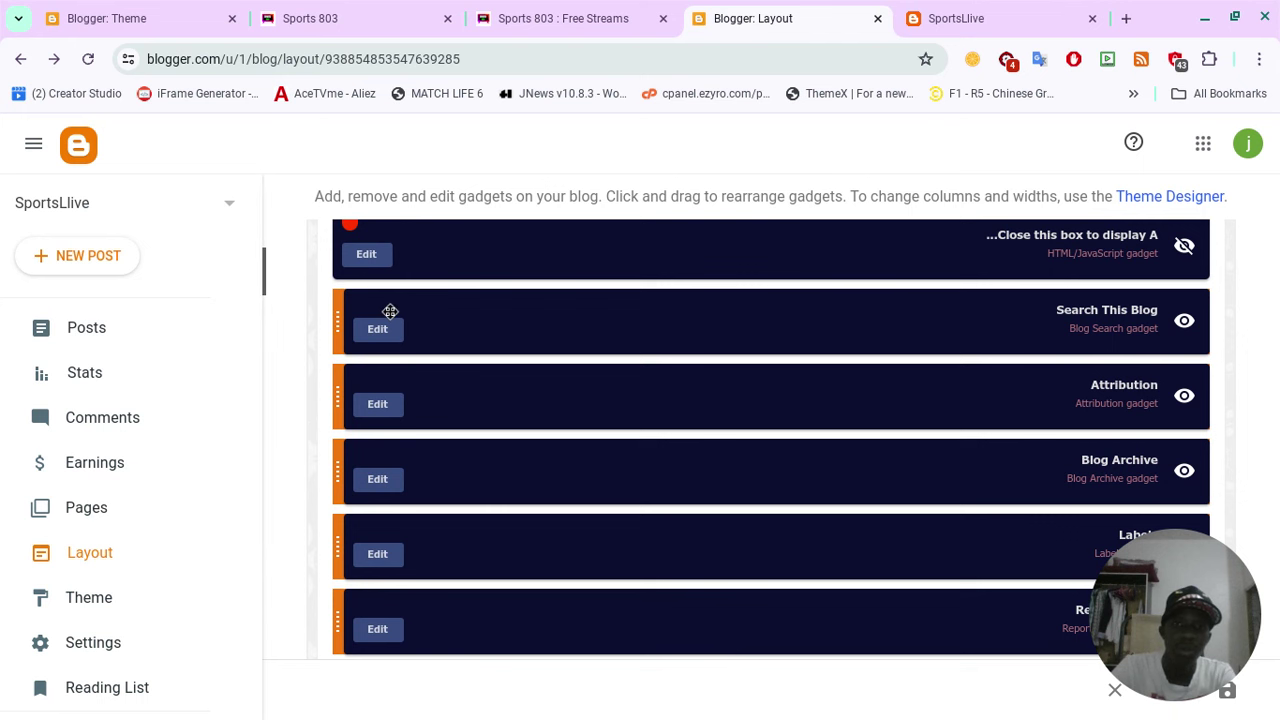
Check the widgets above the public blog's header and remove the Search This Blog gadget from the layout.
left_click(970, 18)
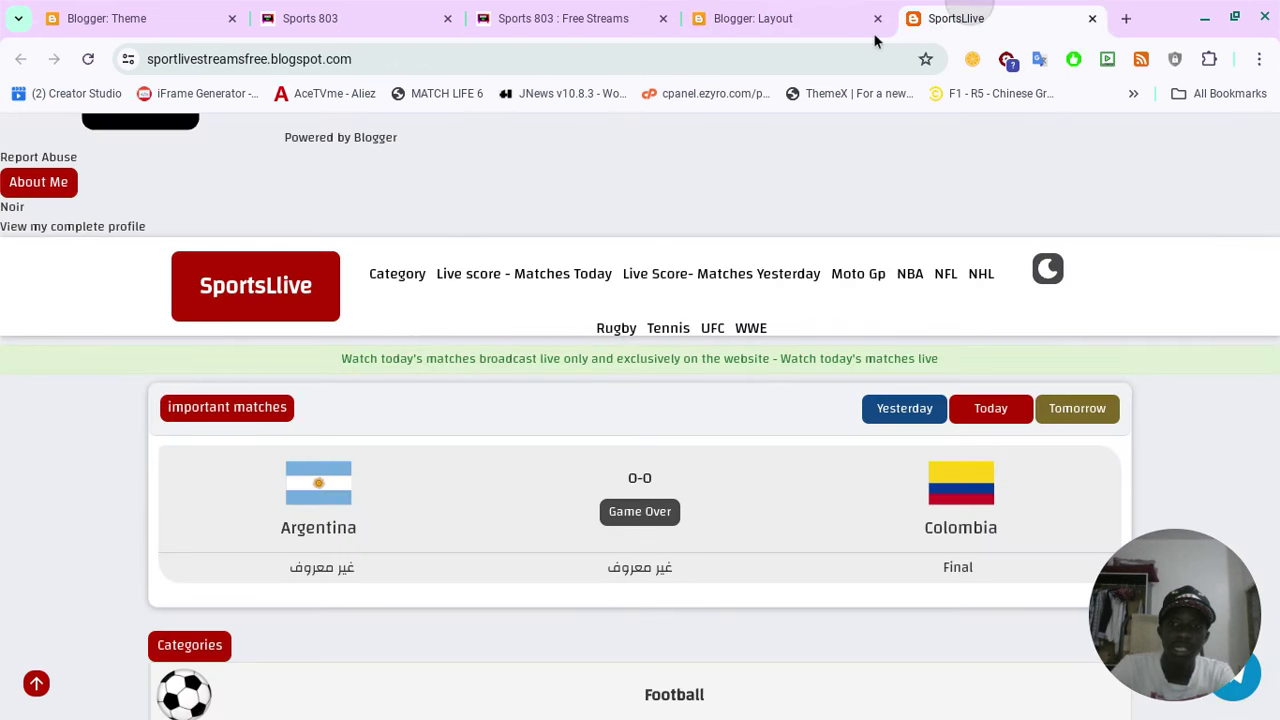
scroll(143, 171, "up", 2)
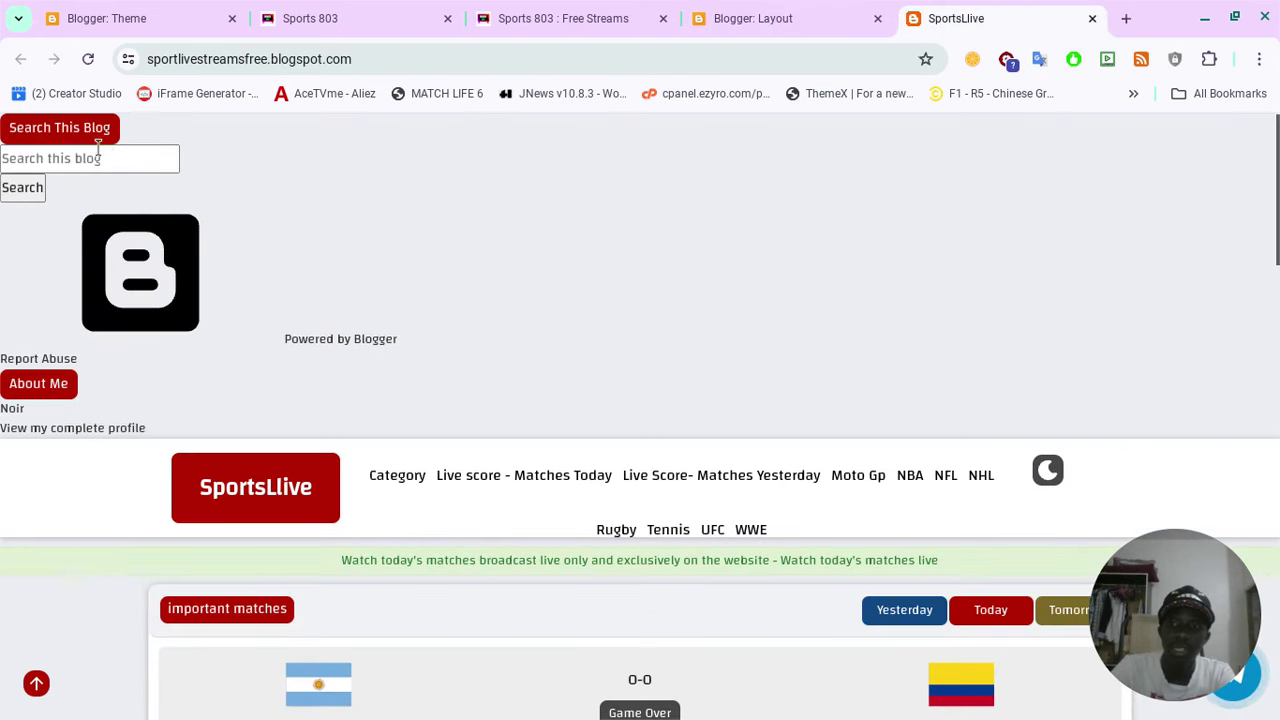
left_click(725, 15)
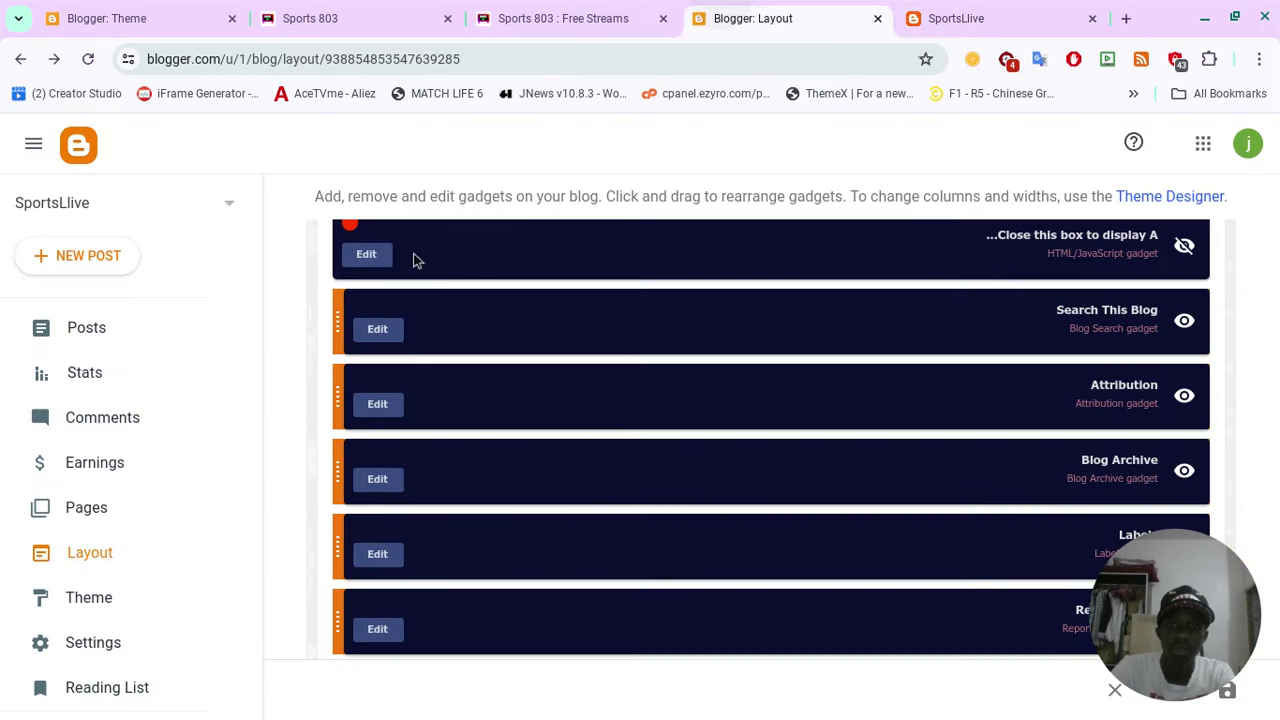
left_click(377, 328)
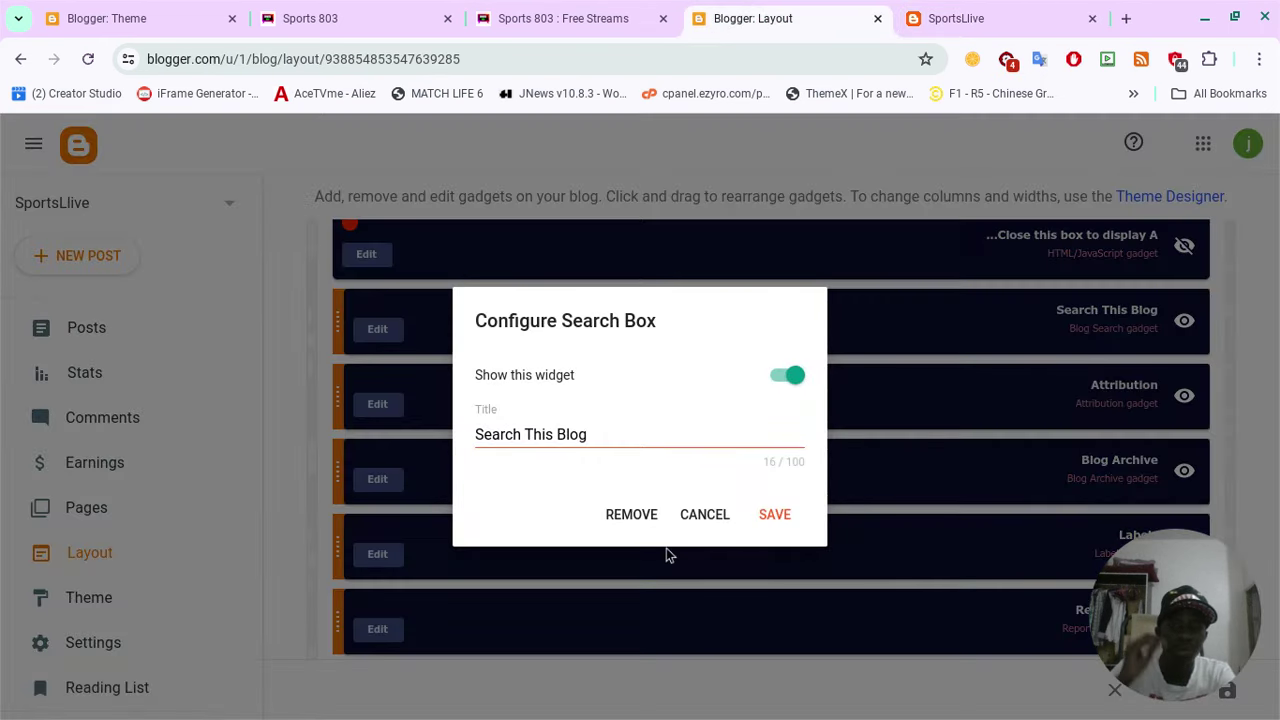
left_click(646, 512)
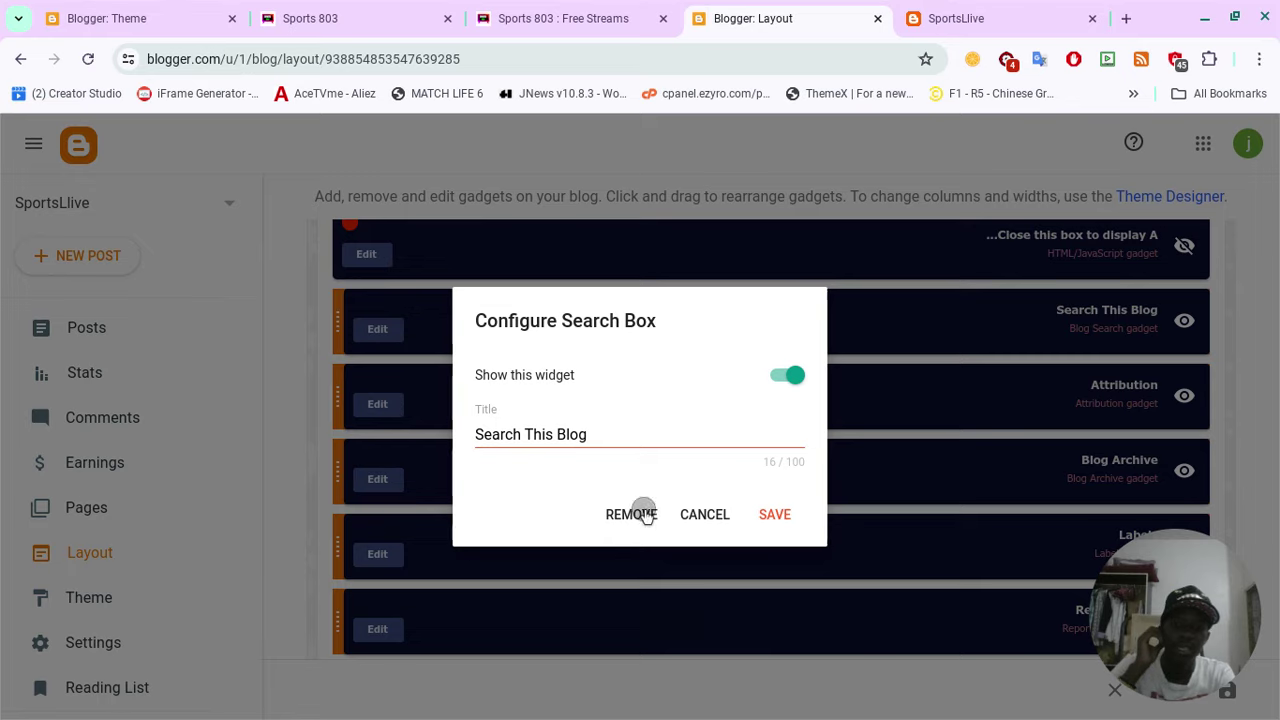
left_click(768, 472)
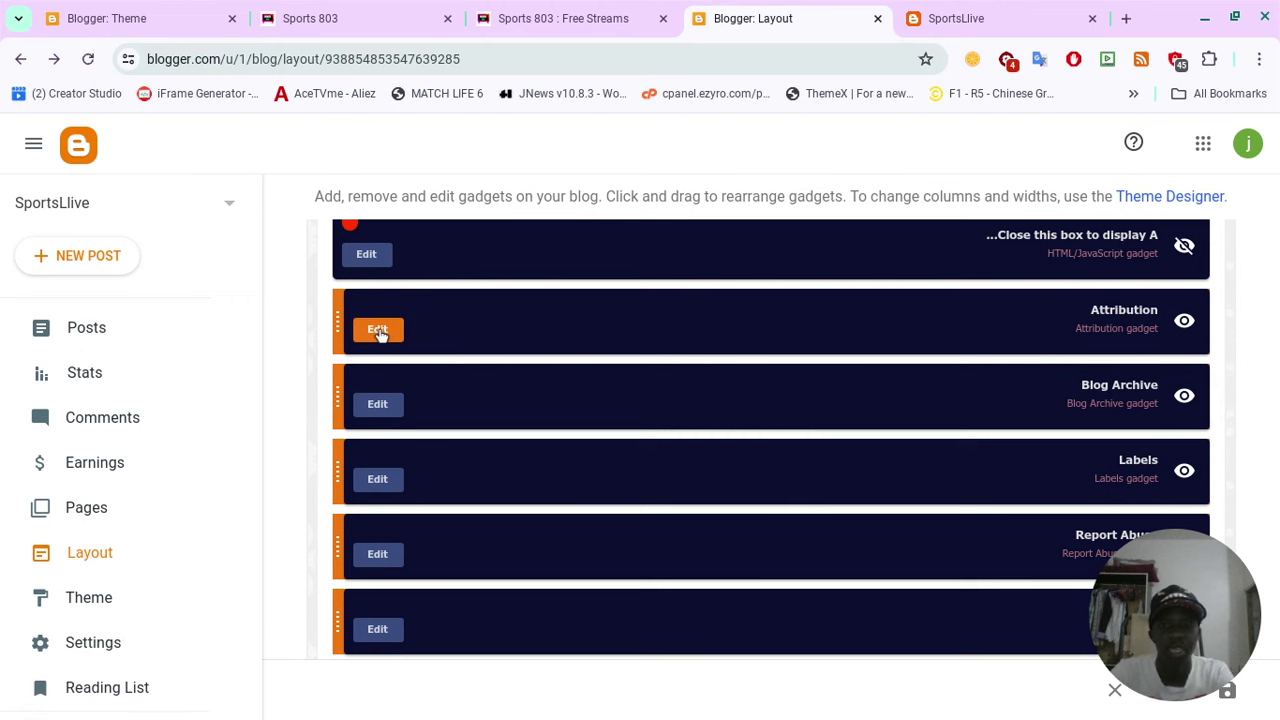
Compare the public blog with the layout and remove the Attribution gadget.
left_click(940, 14)
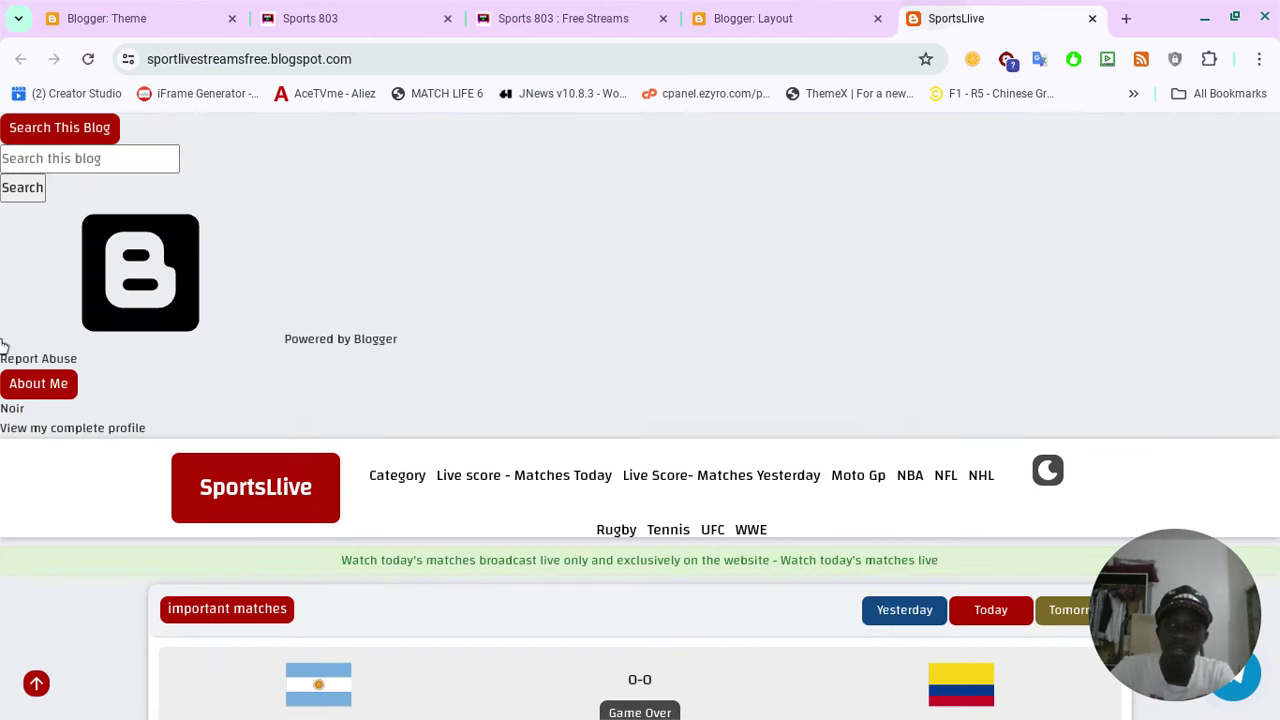
left_click(780, 14)
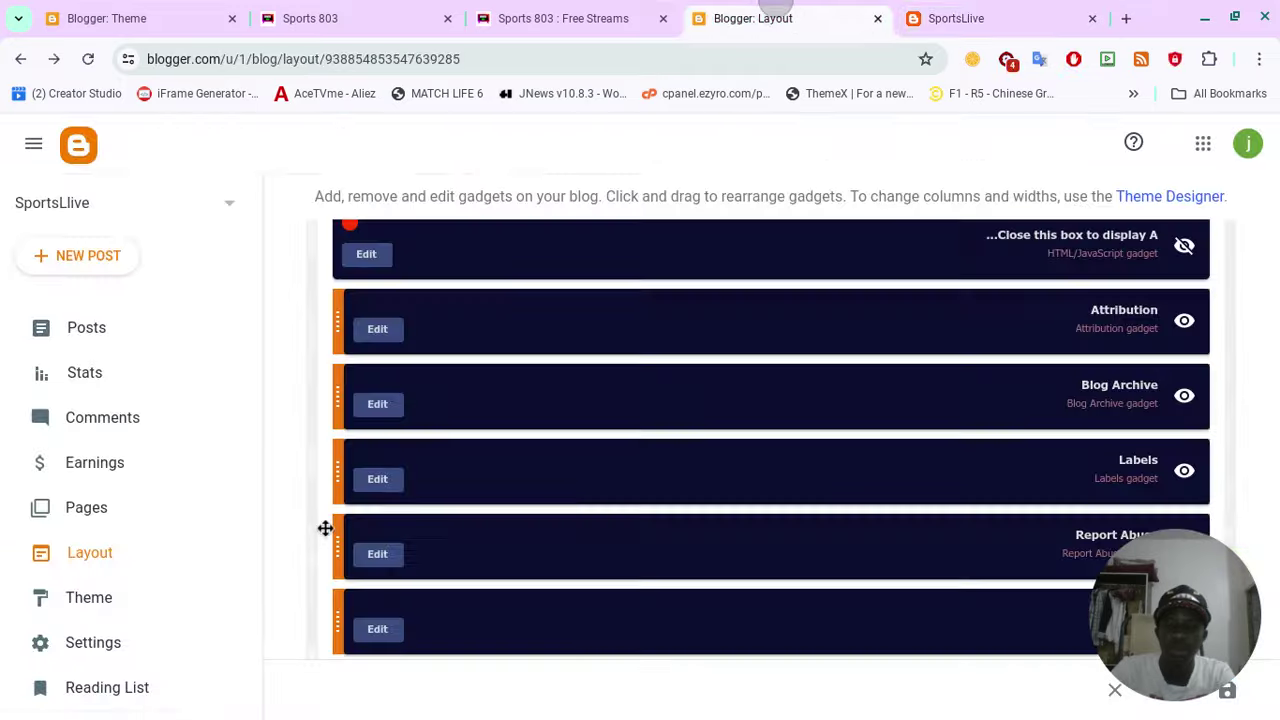
left_click(379, 331)
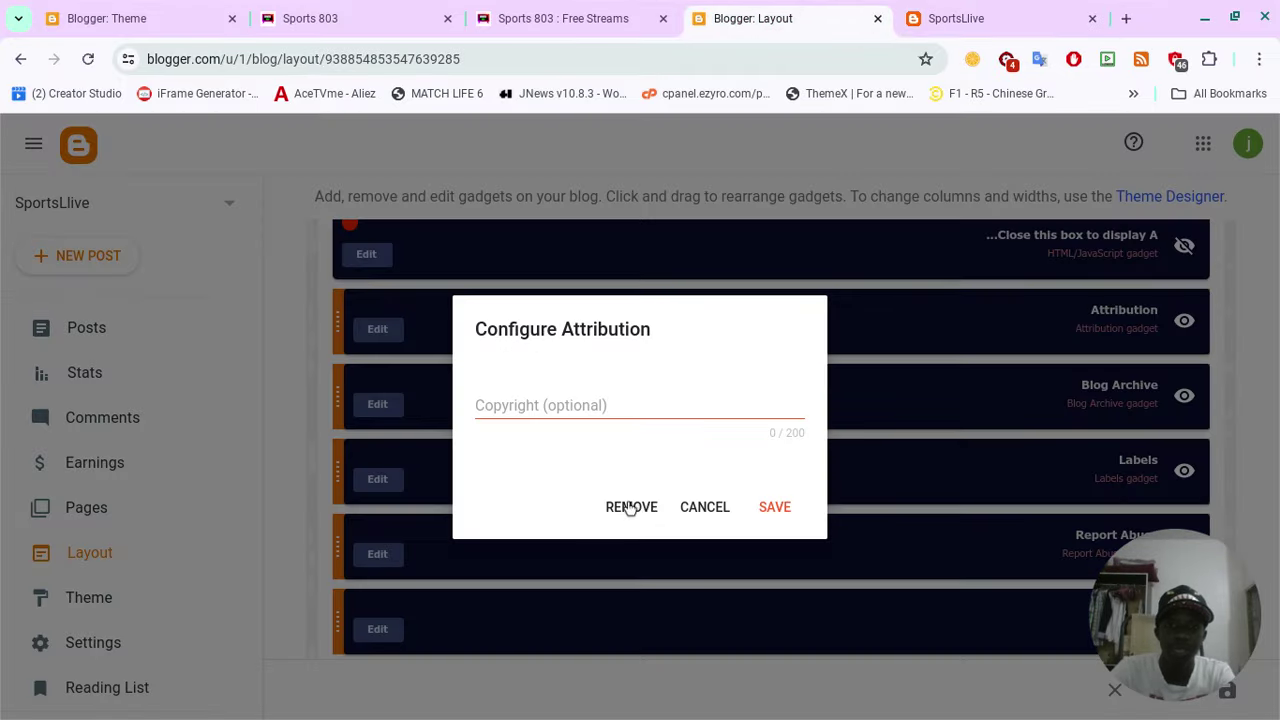
left_click(630, 507)
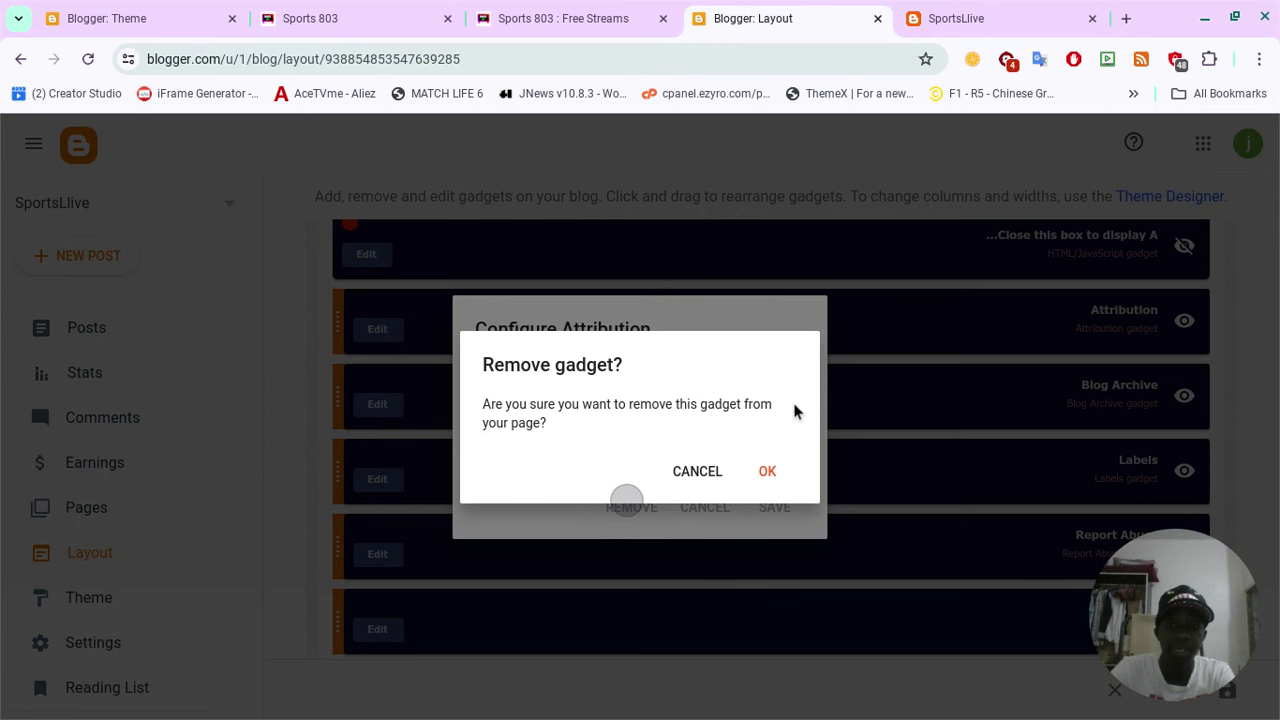
left_click(762, 472)
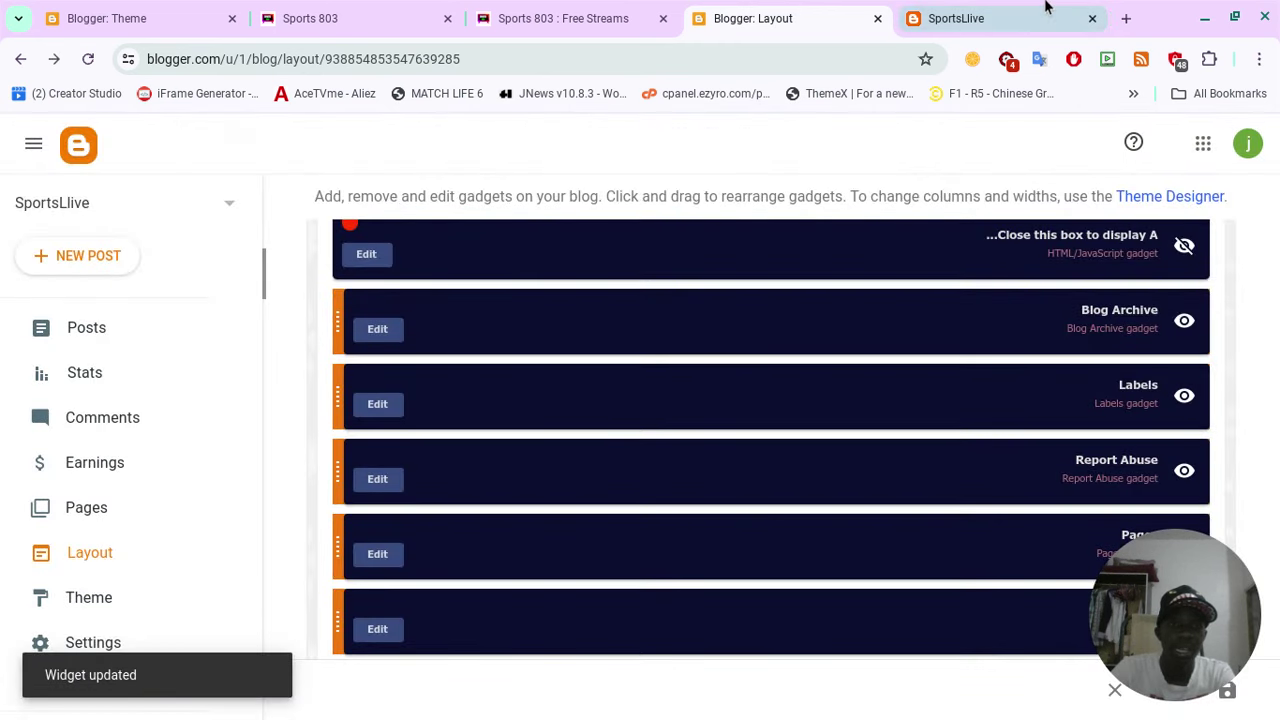
Check the public blog's remaining top widgets and remove the Blog Archive gadget from the layout.
left_click(1046, 14)
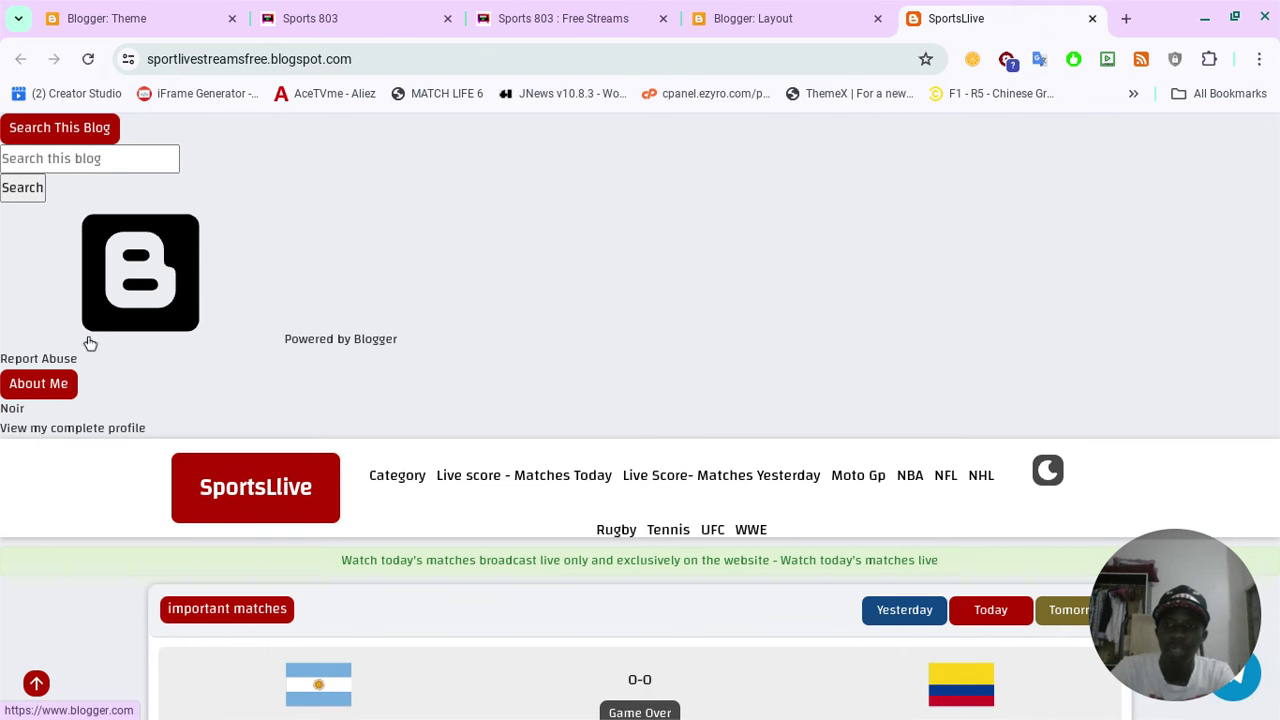
left_click(762, 16)
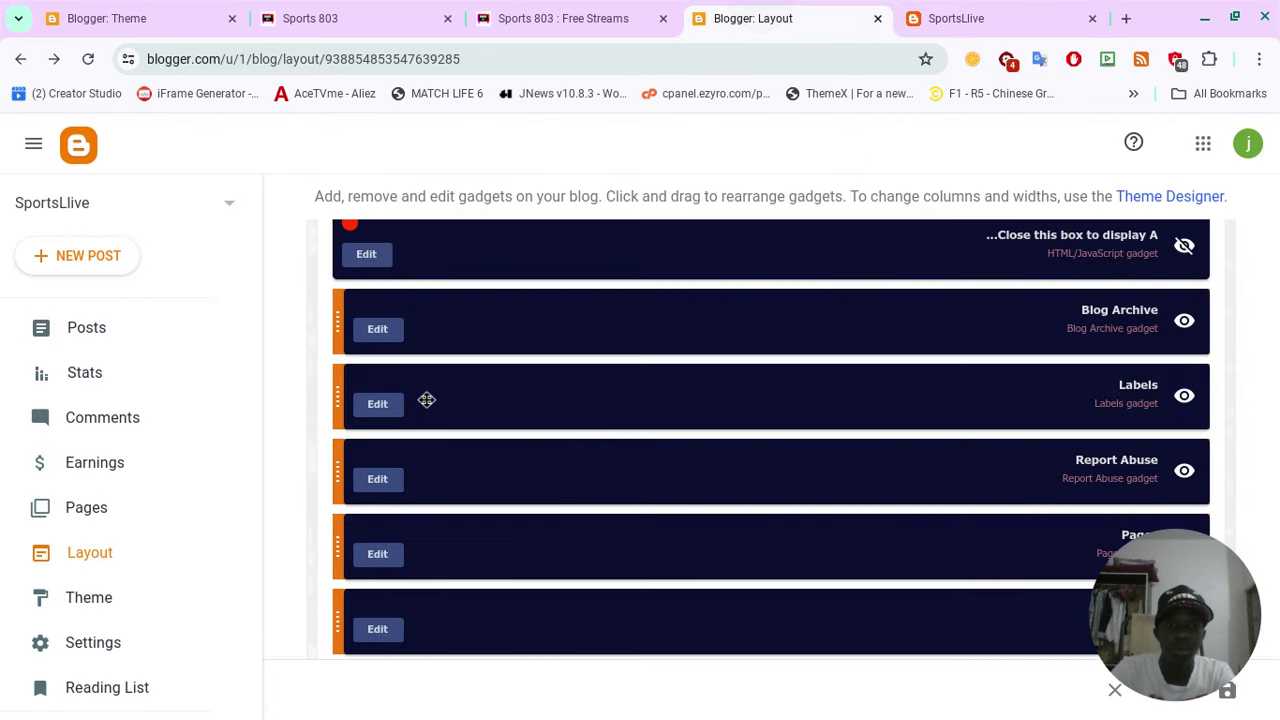
left_click(389, 338)
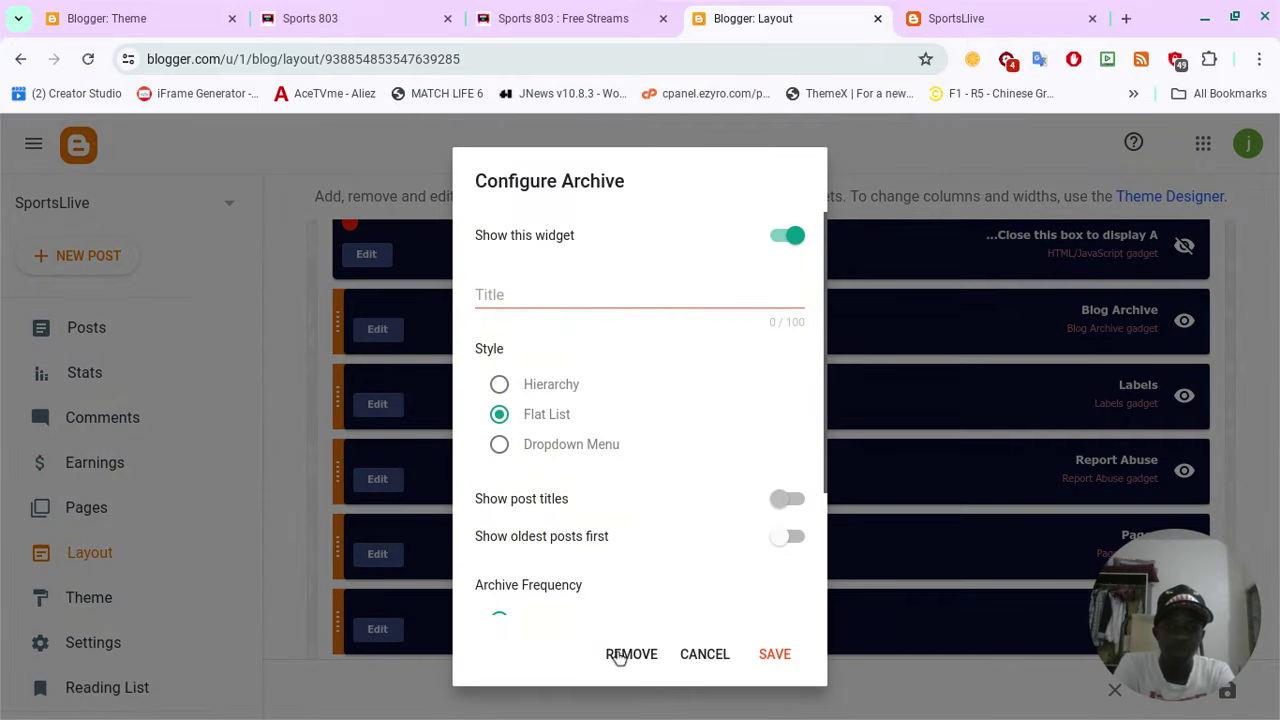
left_click(621, 655)
left_click(764, 470)
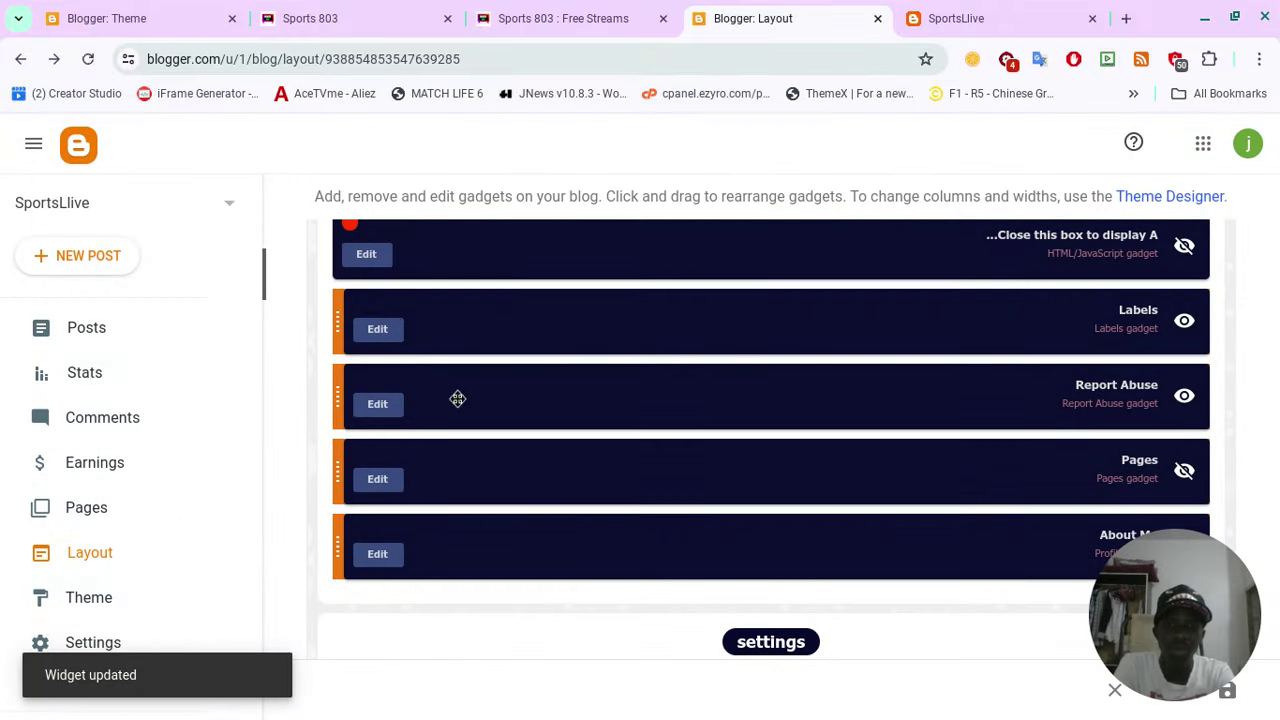
Review the Labels gadget's options and remove the gadget from the layout.
left_click(380, 332)
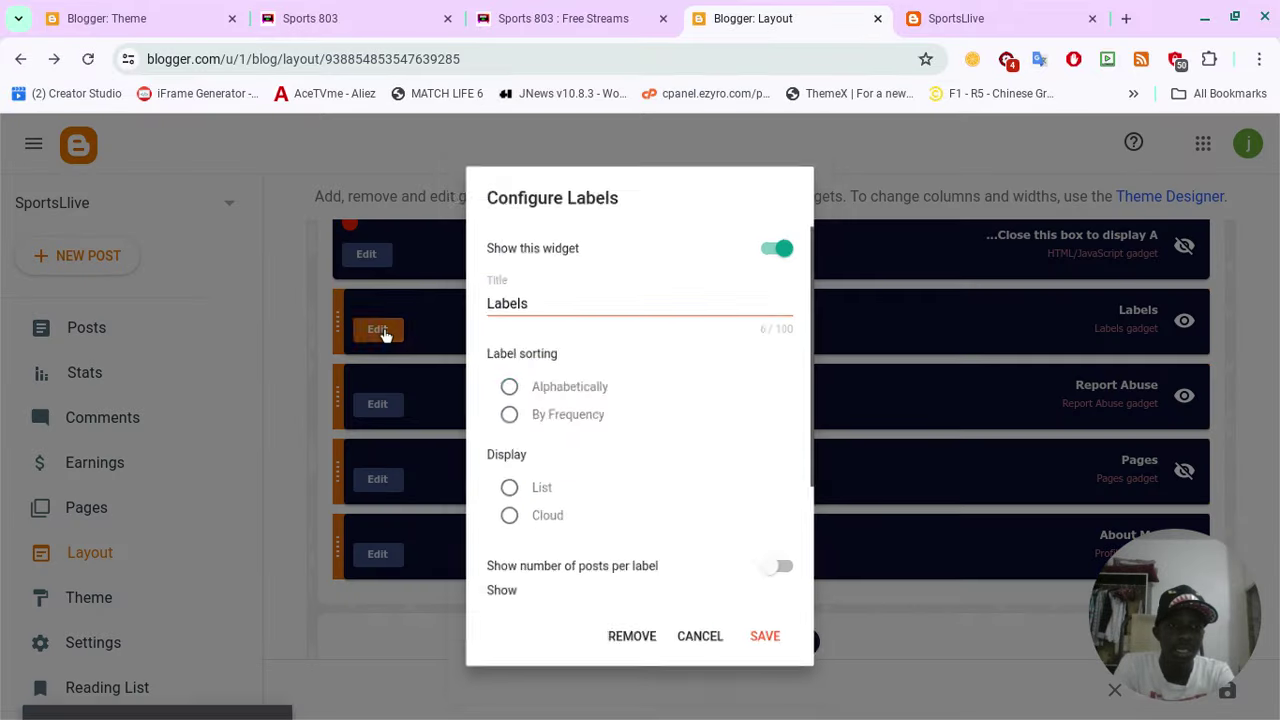
scroll(675, 570, "down", 2)
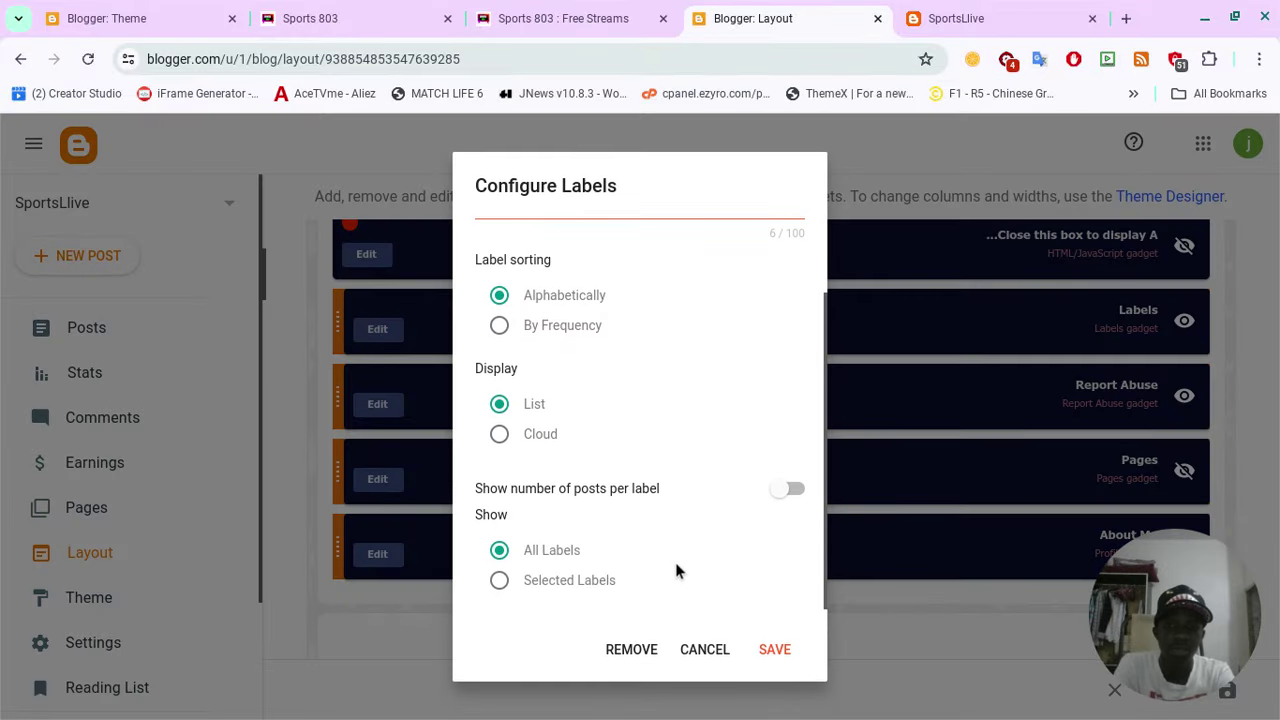
left_click(638, 652)
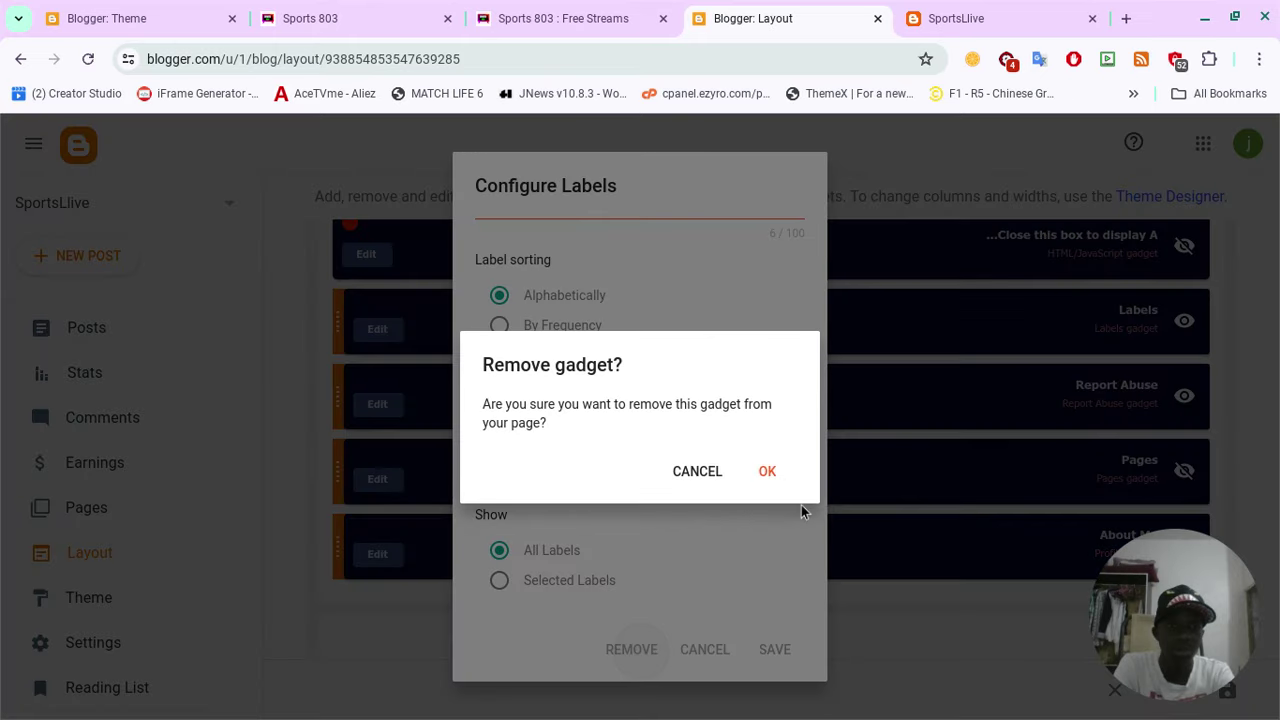
left_click(770, 474)
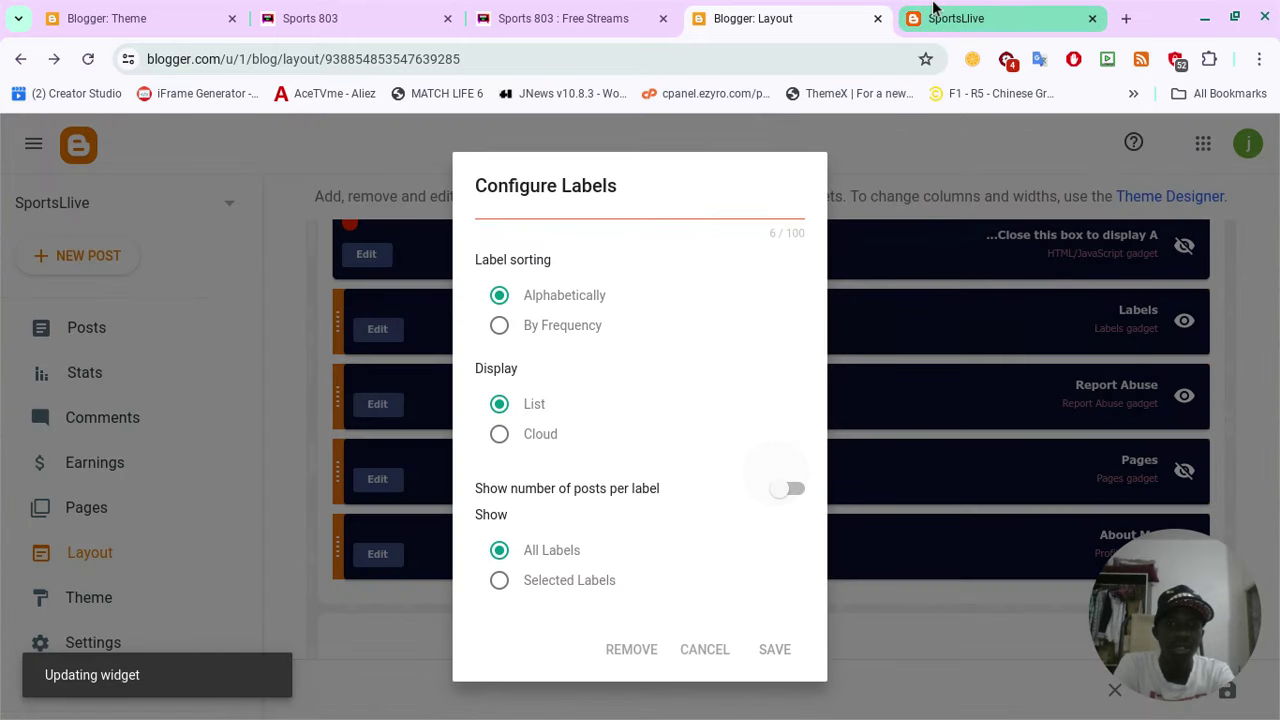
Look at the public blog's top widgets again and remove the Report Abuse gadget from the layout.
left_click(933, 12)
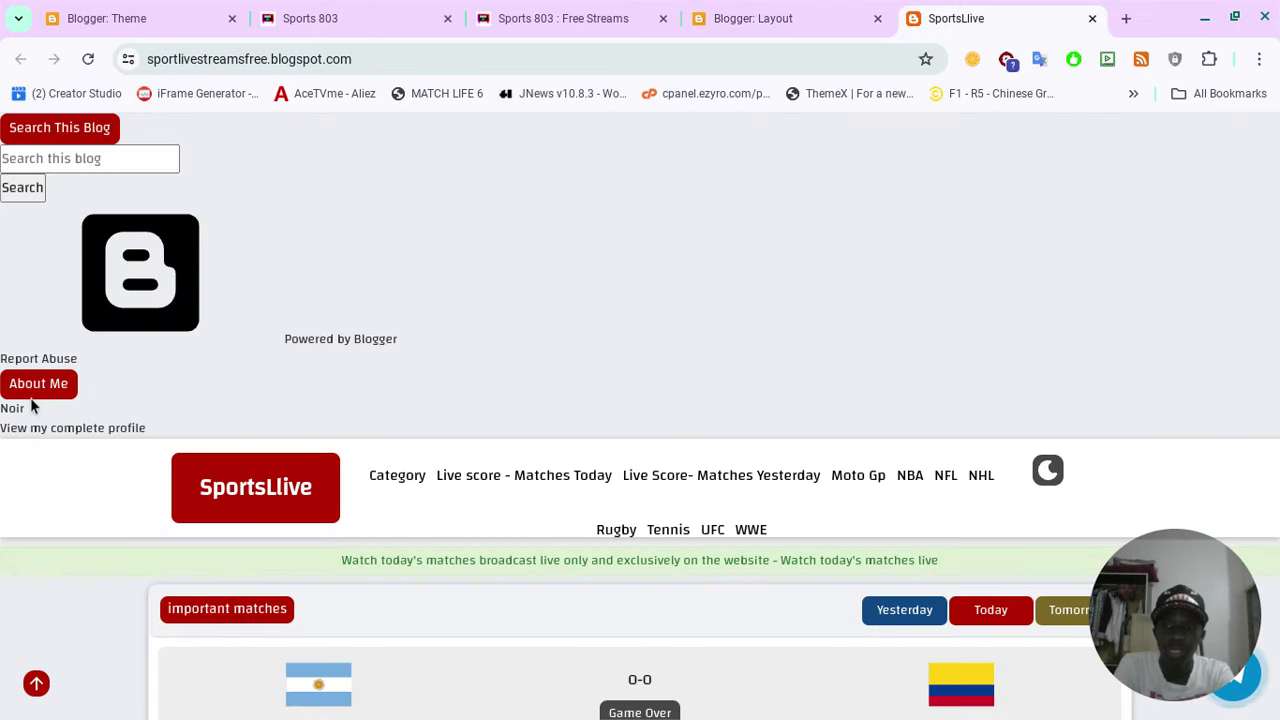
left_click(705, 16)
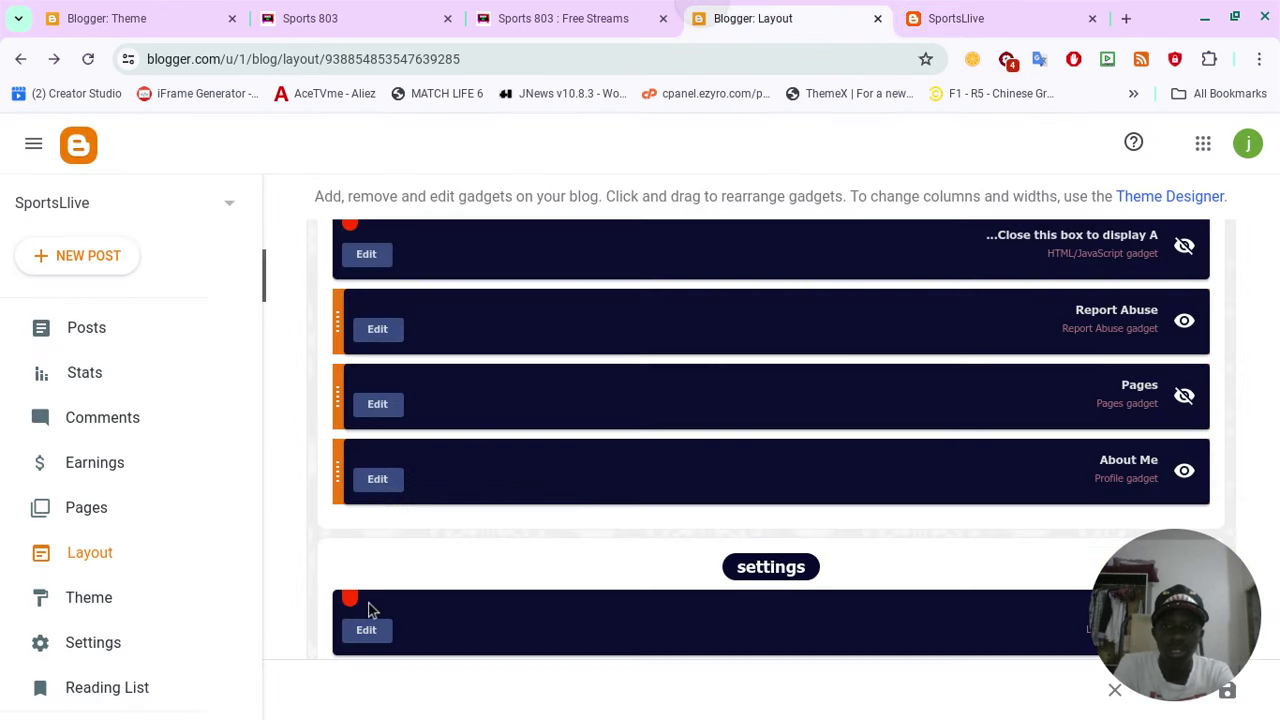
left_click(377, 329)
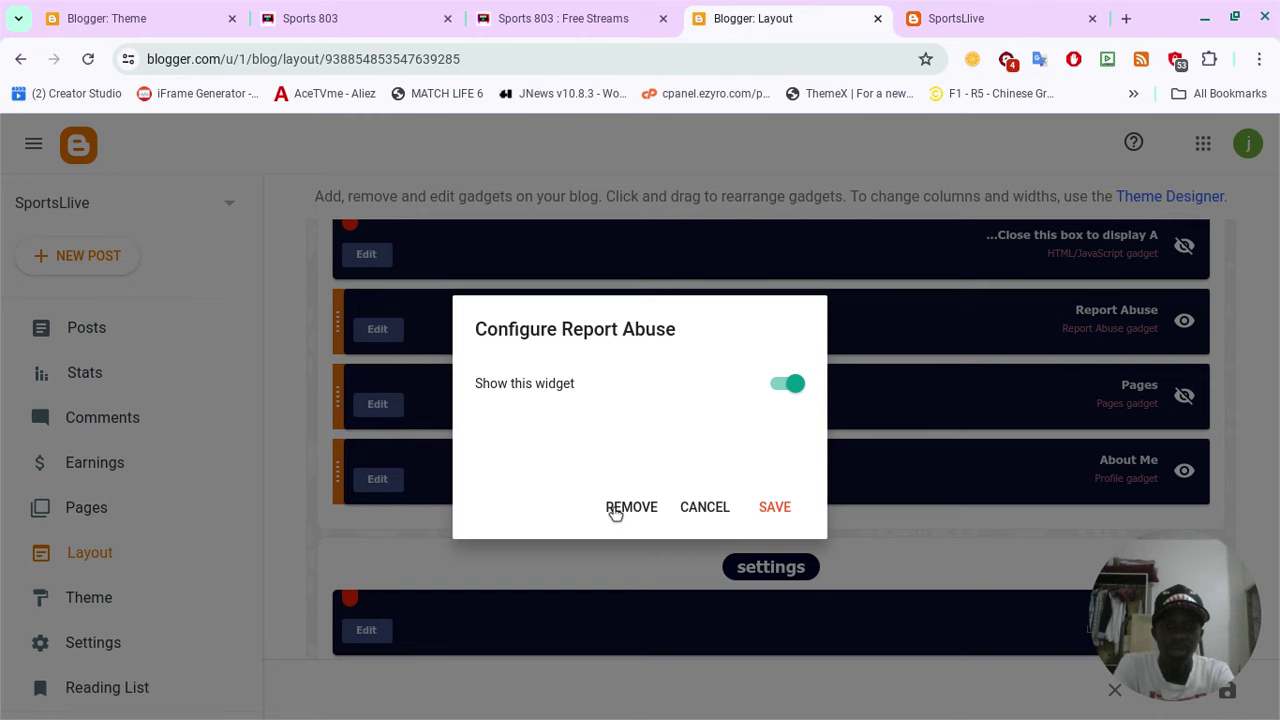
left_click(615, 508)
left_click(768, 470)
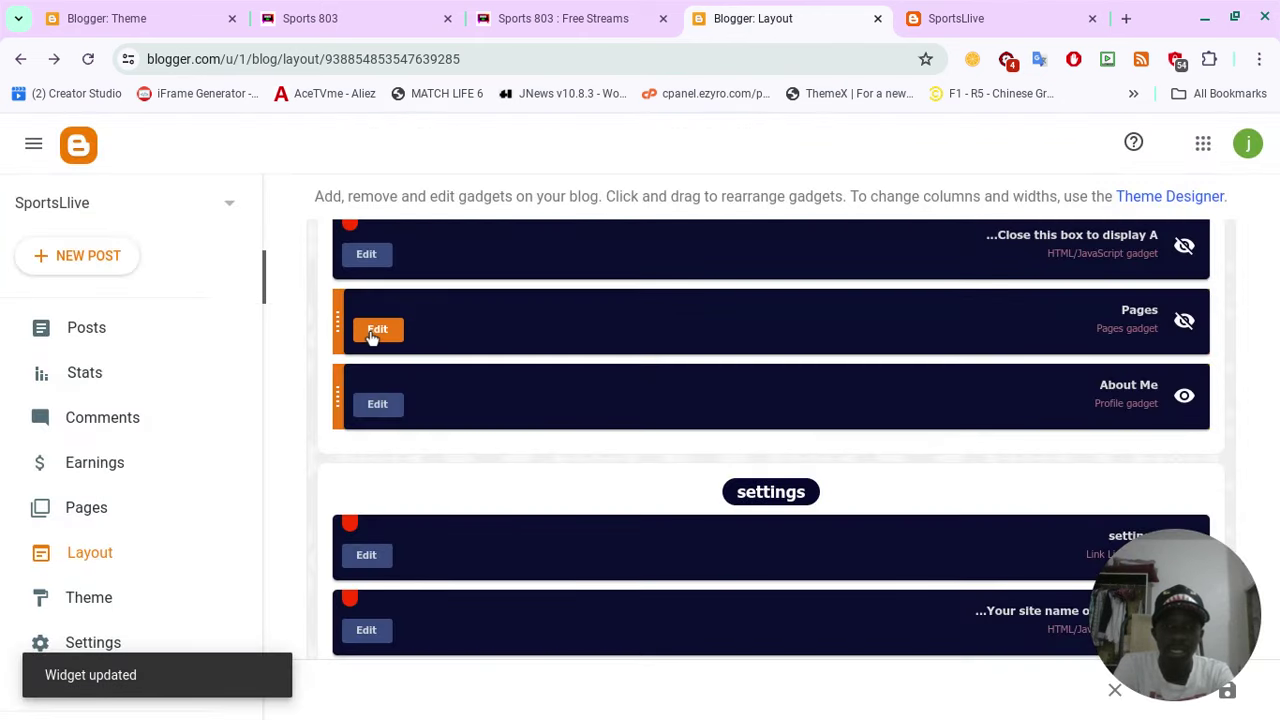
Remove the Pages gadget and the About Me profile gadget from the blog layout.
left_click(377, 330)
left_click(655, 621)
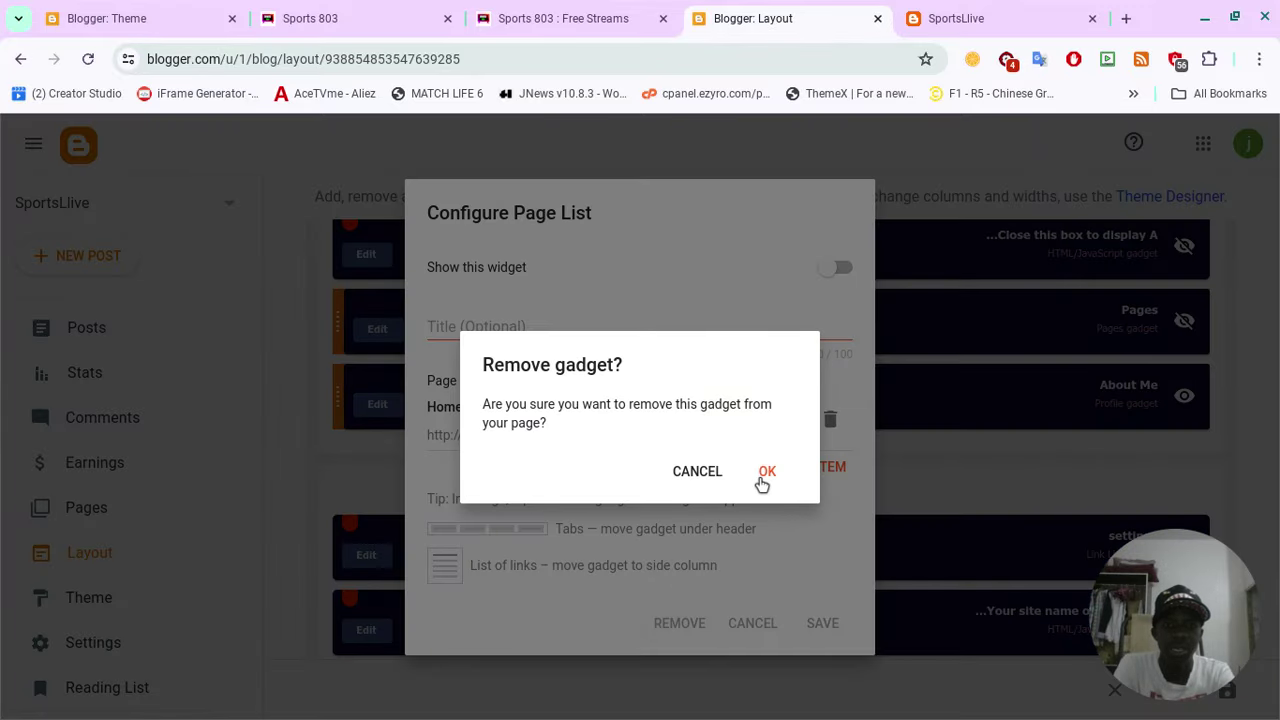
left_click(766, 472)
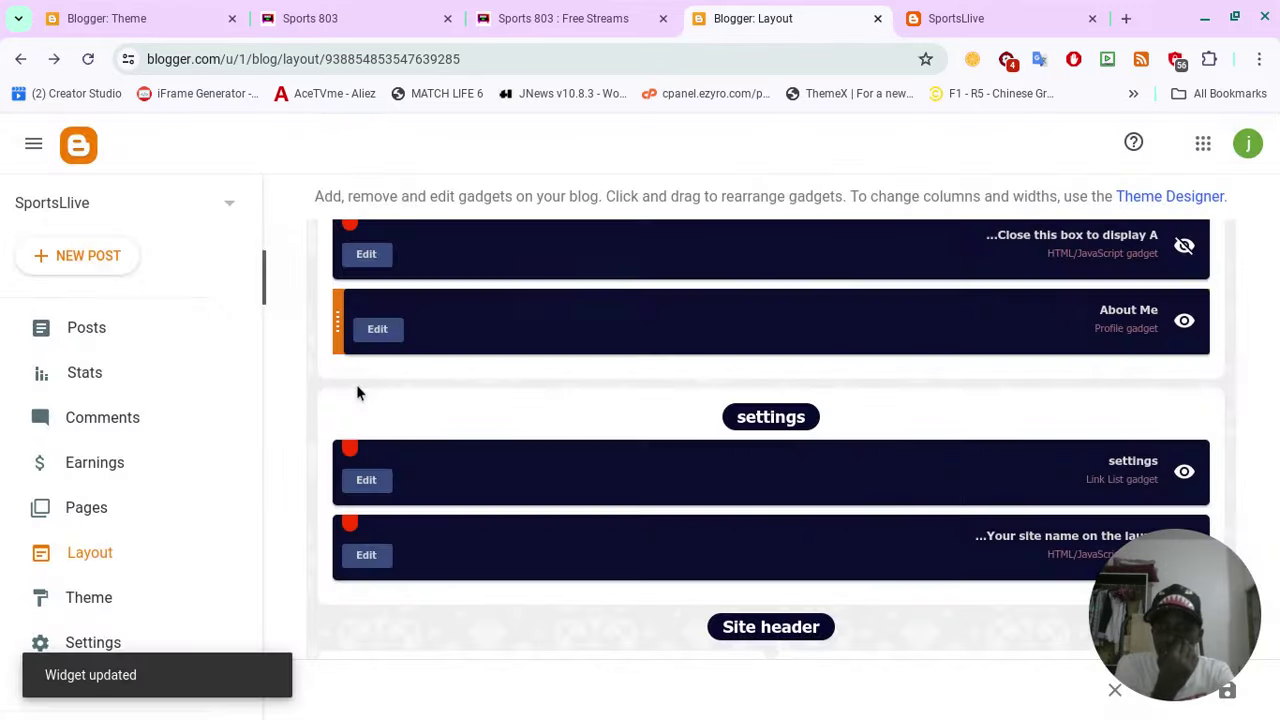
left_click(377, 330)
left_click(630, 558)
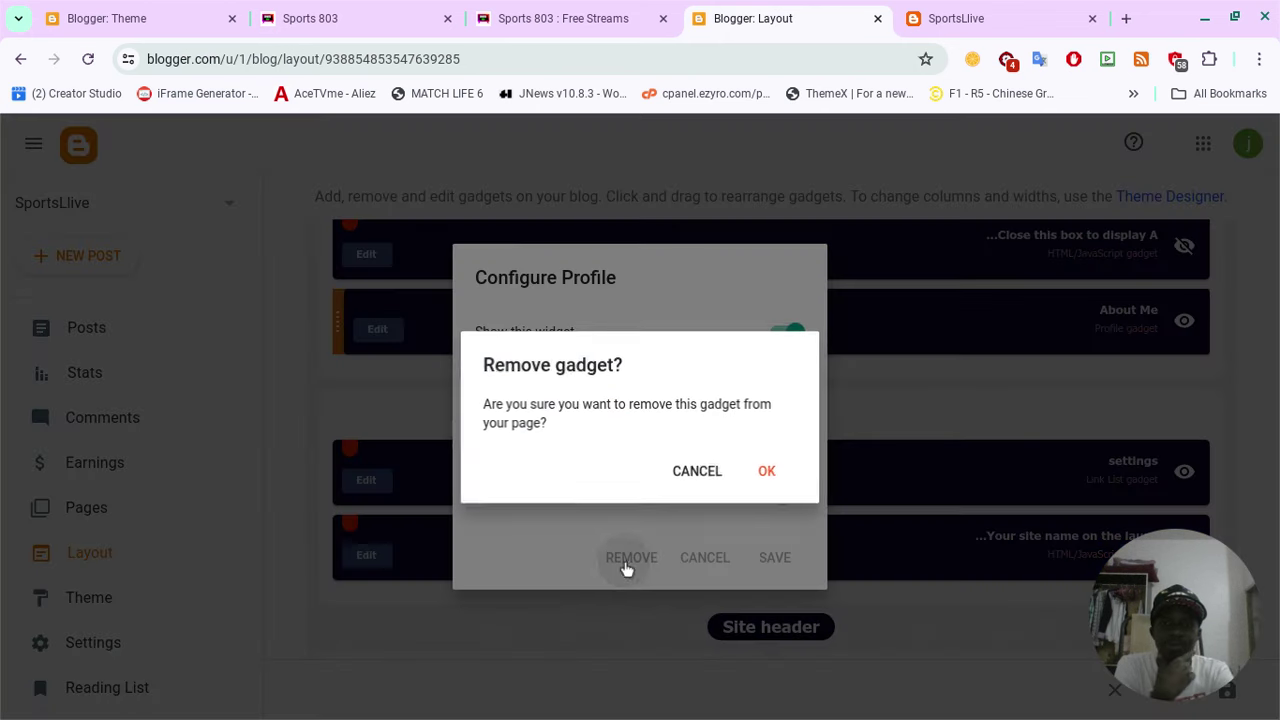
left_click(762, 472)
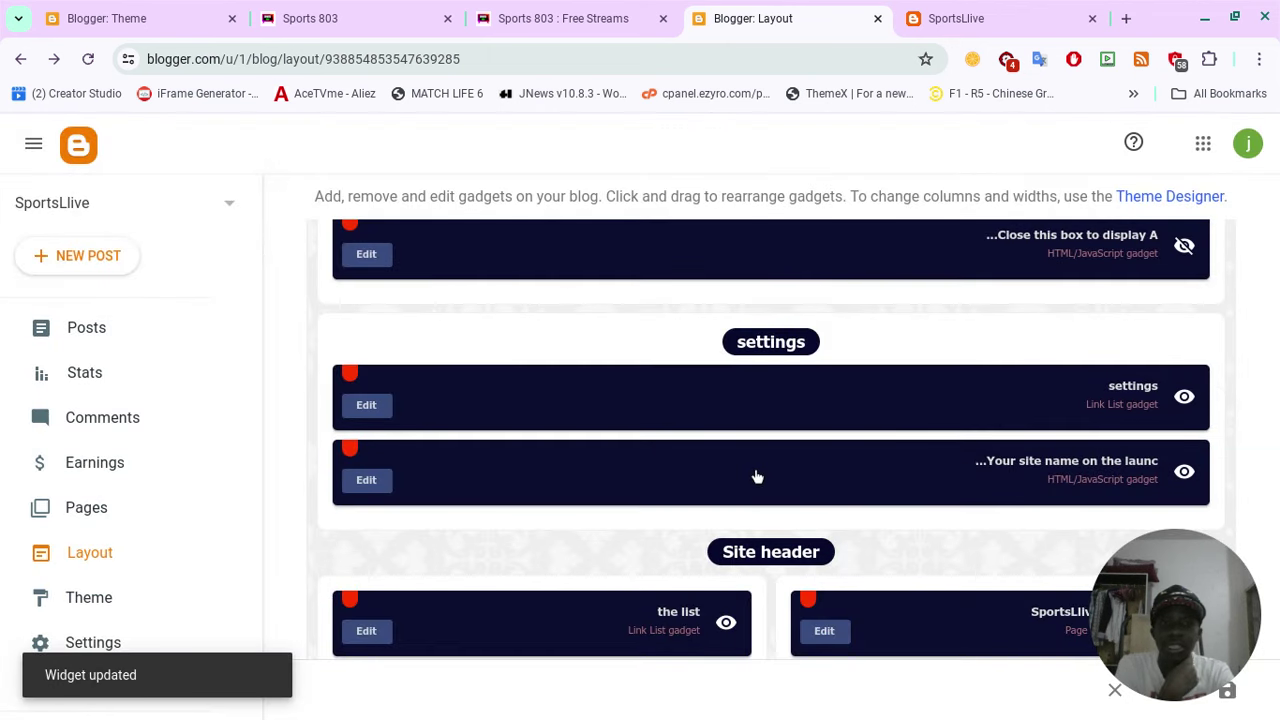
Reload the public blog and examine its header, category list, latest topics and footer sections.
left_click(955, 10)
left_click(74, 62)
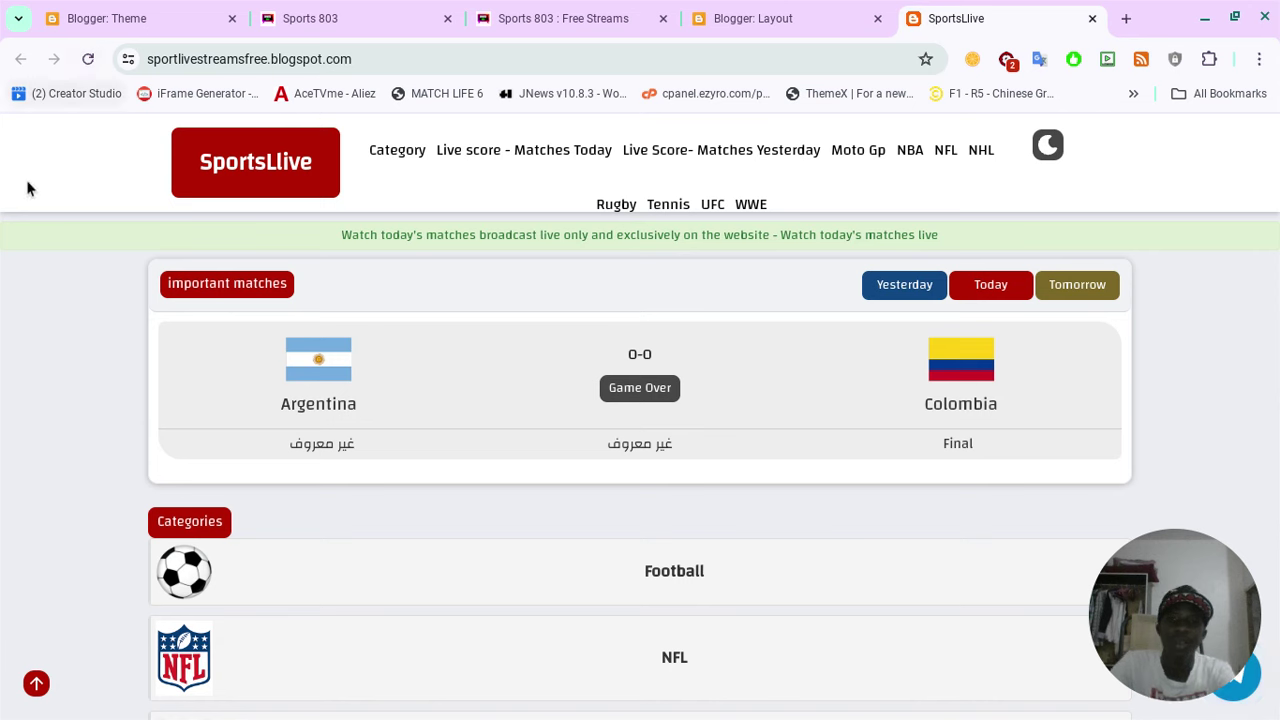
scroll(2, 330, "down", 2)
scroll(2, 330, "down", 2)
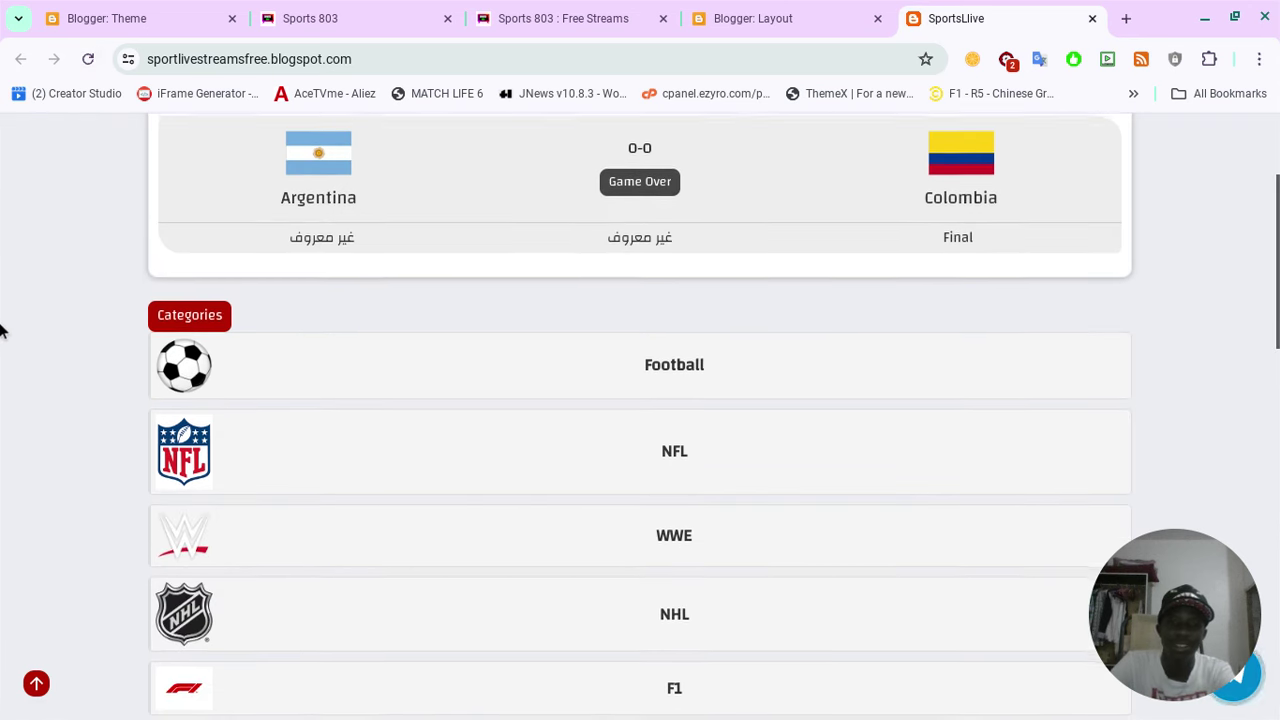
scroll(2, 330, "down", 12)
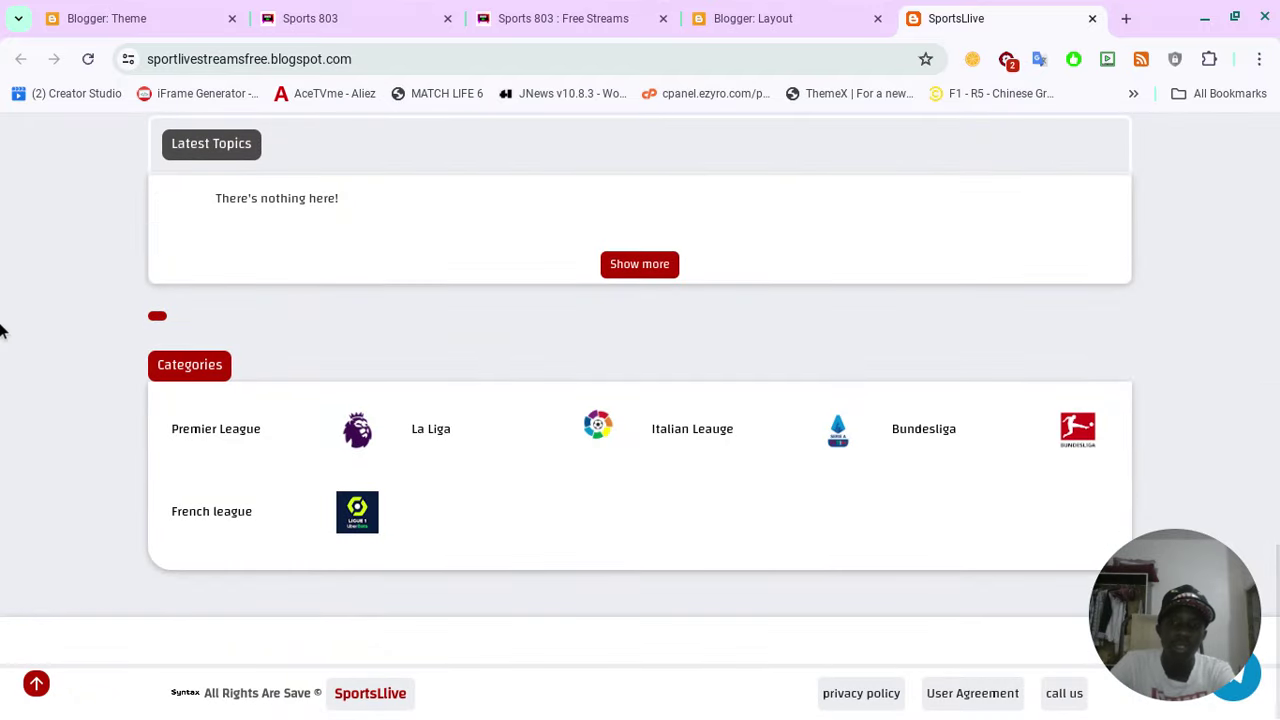
scroll(2, 330, "up", 5)
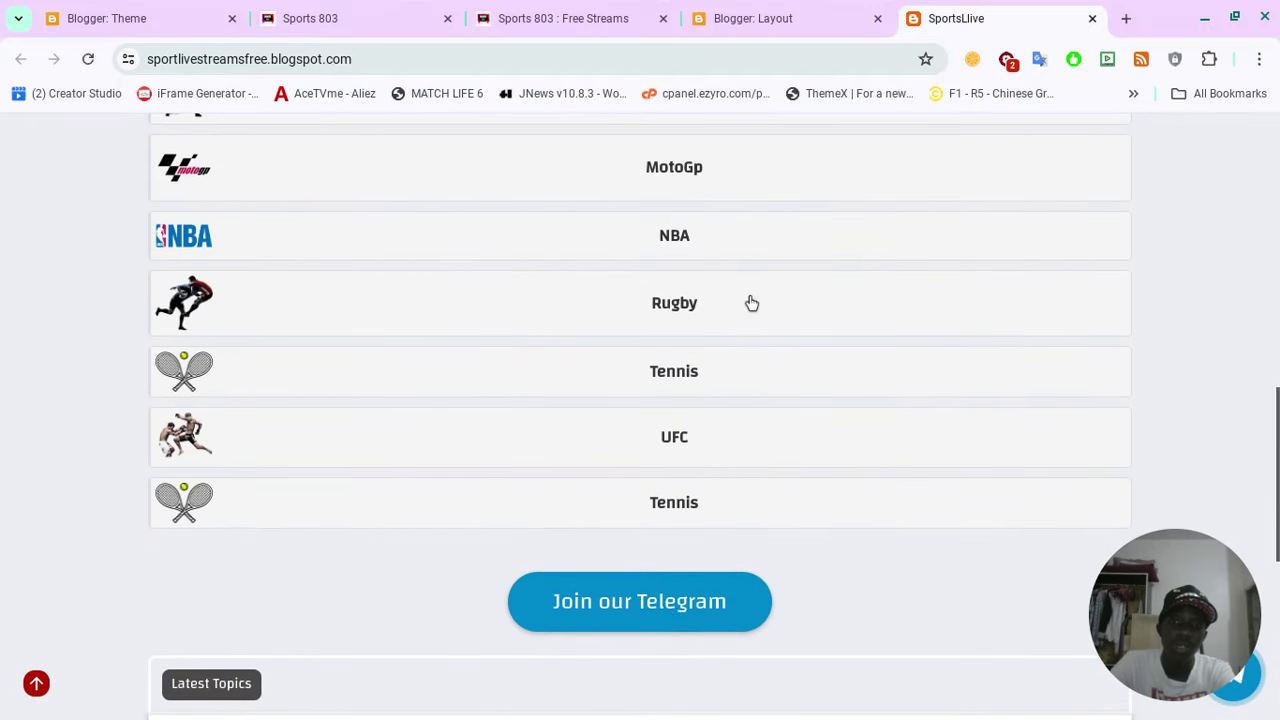
scroll(603, 258, "up", 3)
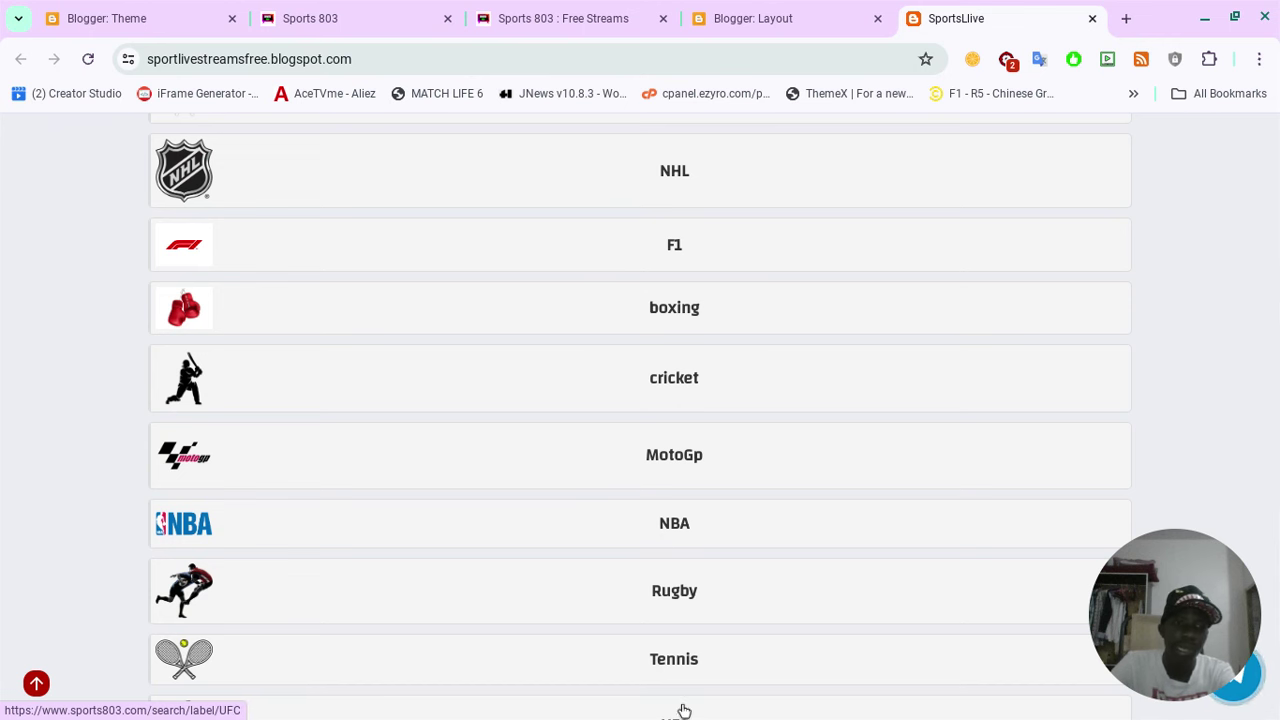
scroll(686, 682, "down", 2)
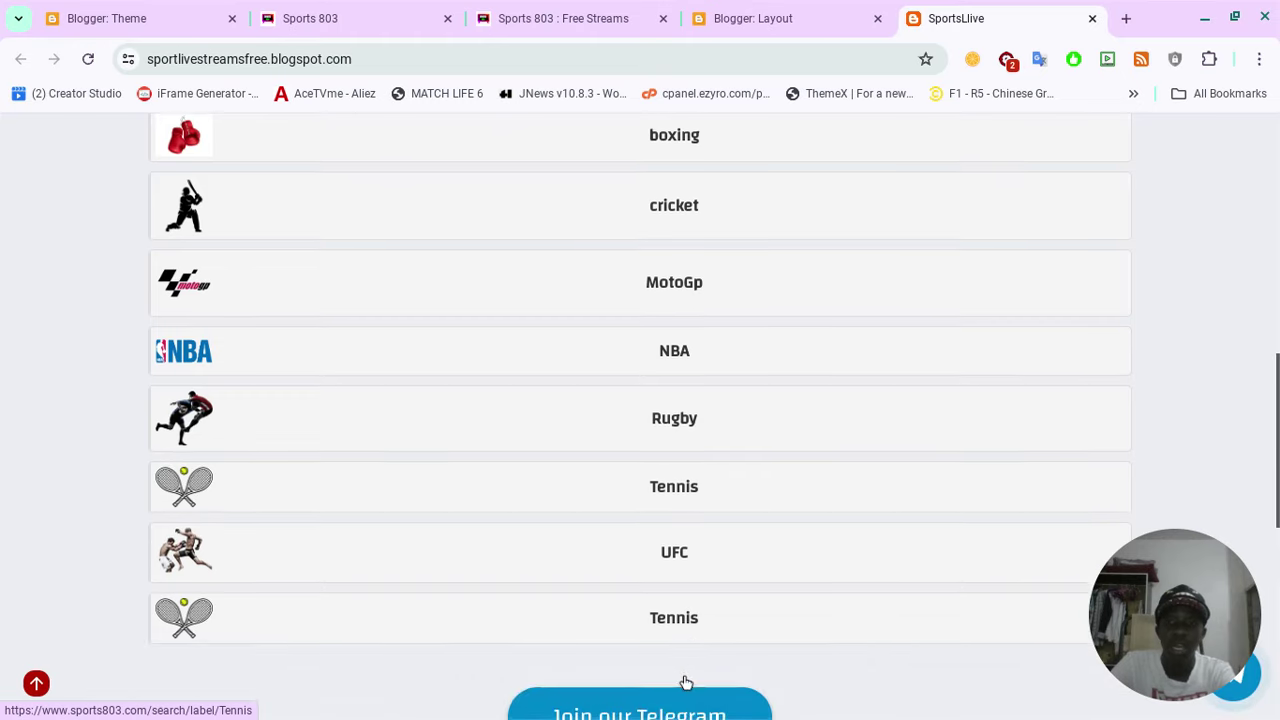
scroll(686, 682, "up", 2)
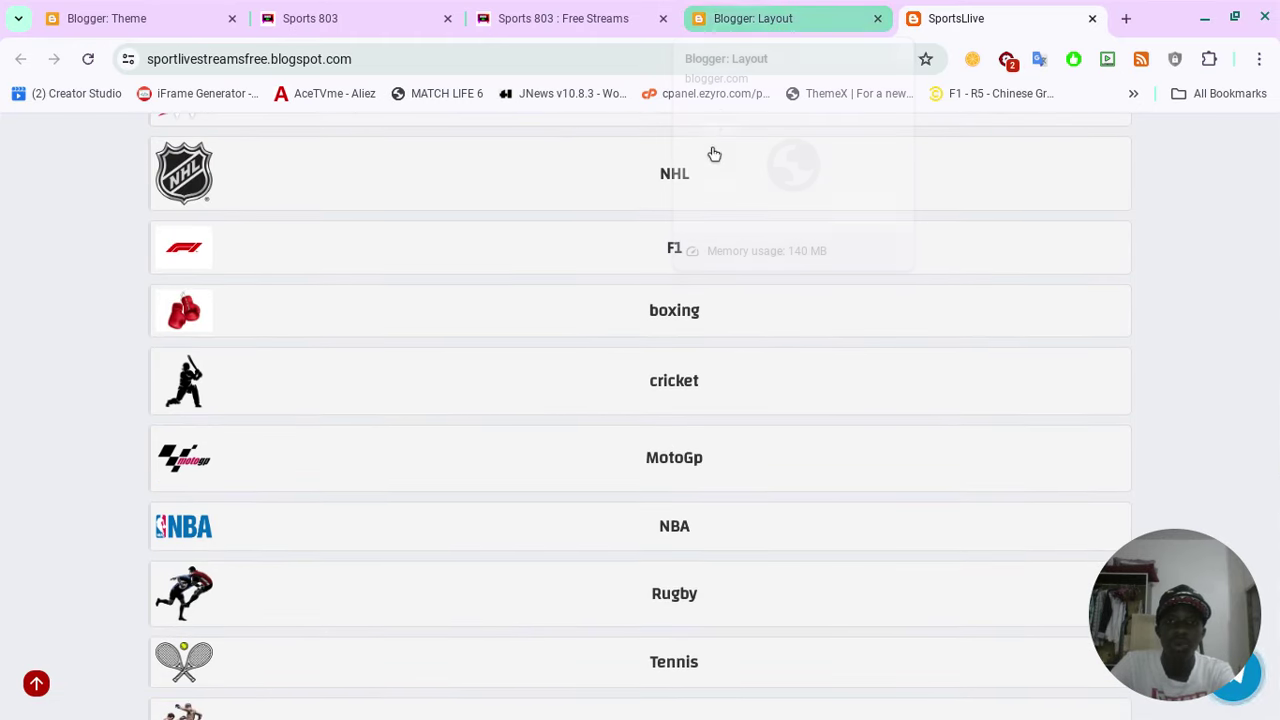
scroll(711, 154, "up", 3)
Return to the Blogger layout and open the link items of "the list" gadget in the Site header section.
left_click(886, 7)
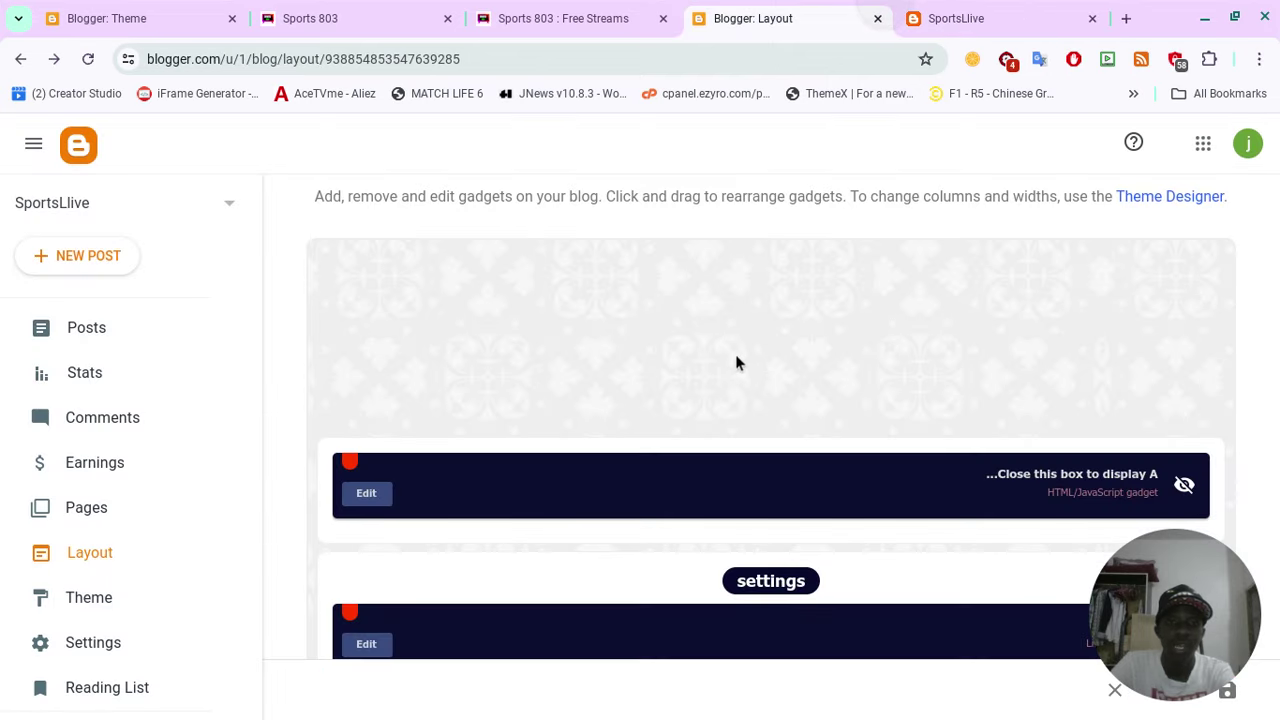
scroll(734, 360, "down", 3)
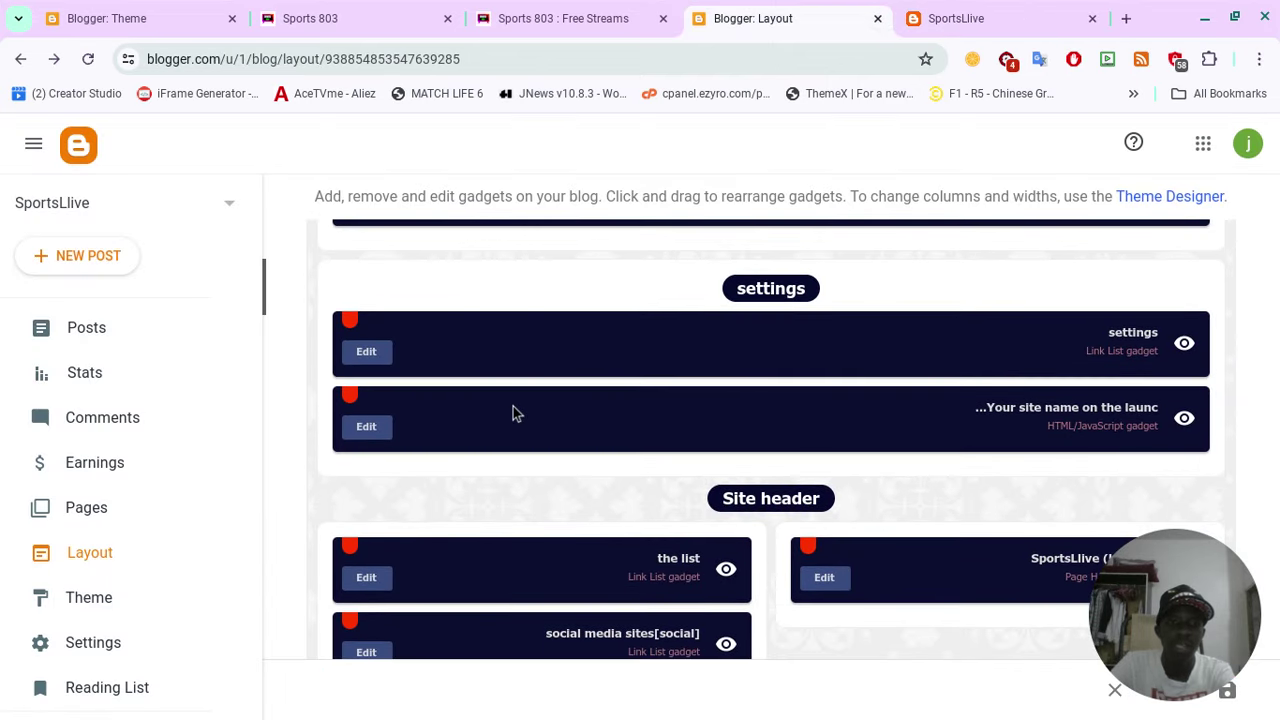
scroll(512, 410, "down", 3)
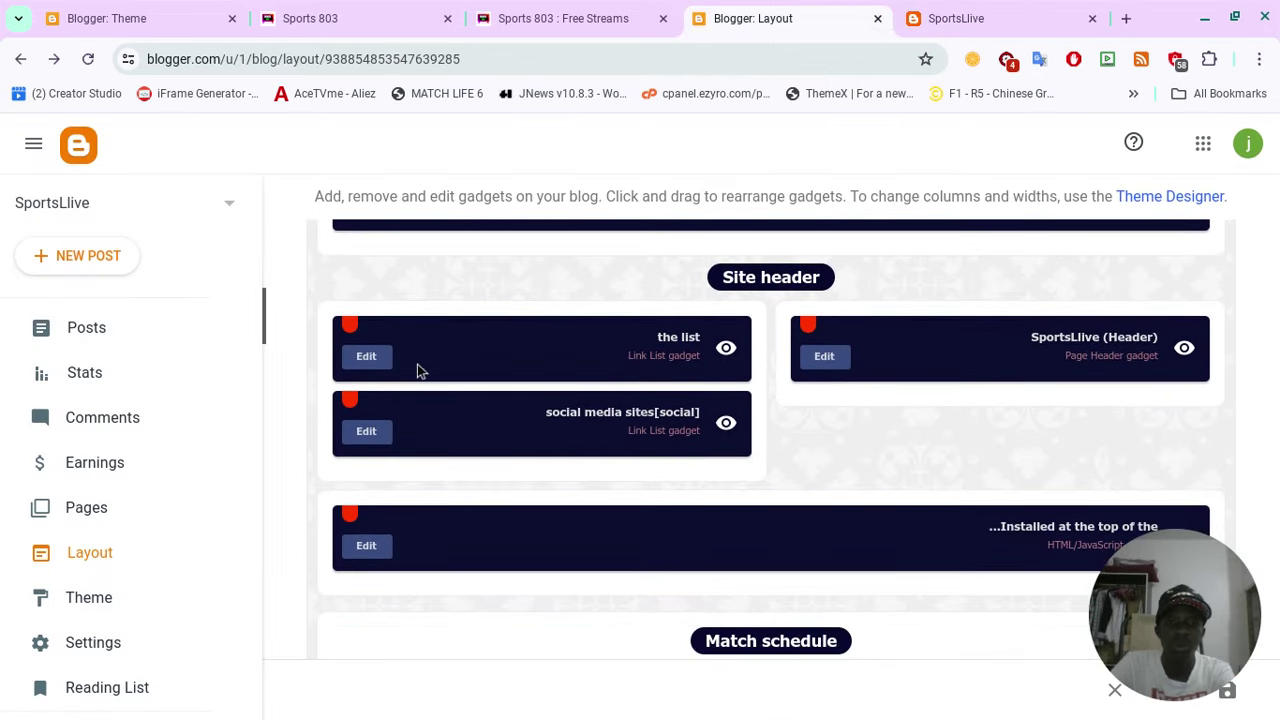
left_click(386, 362)
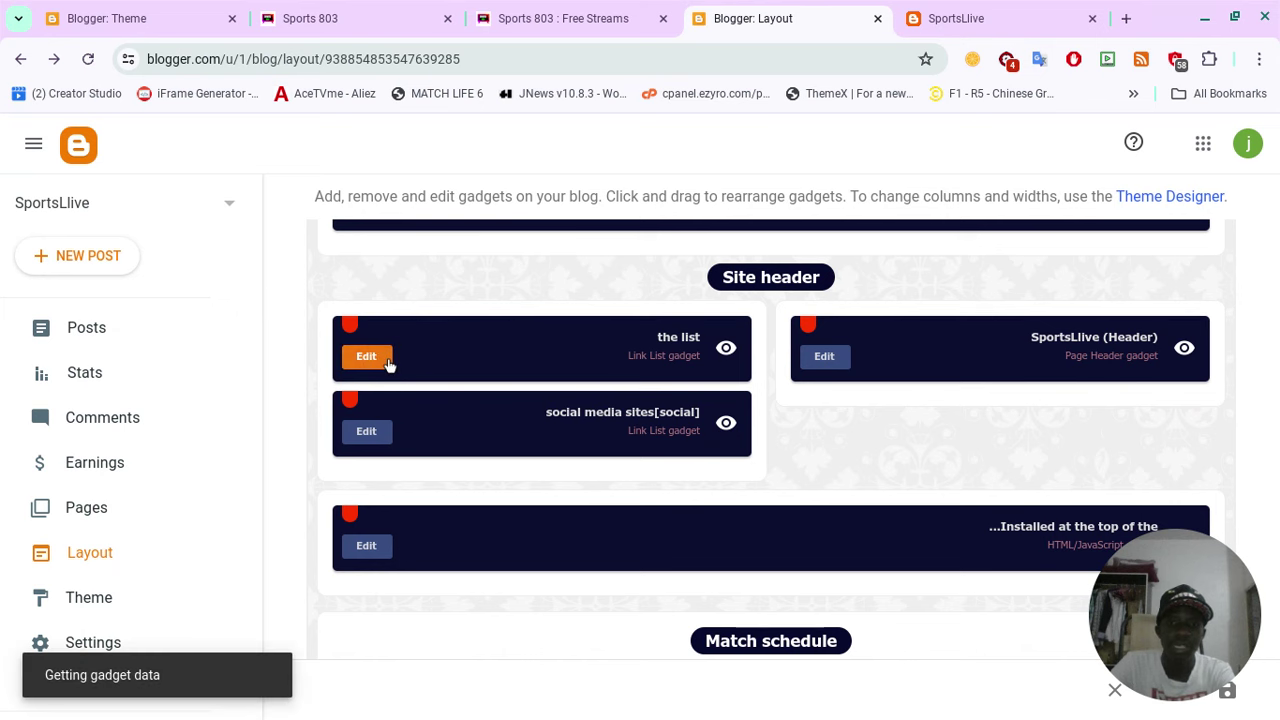
scroll(649, 478, "down", 4)
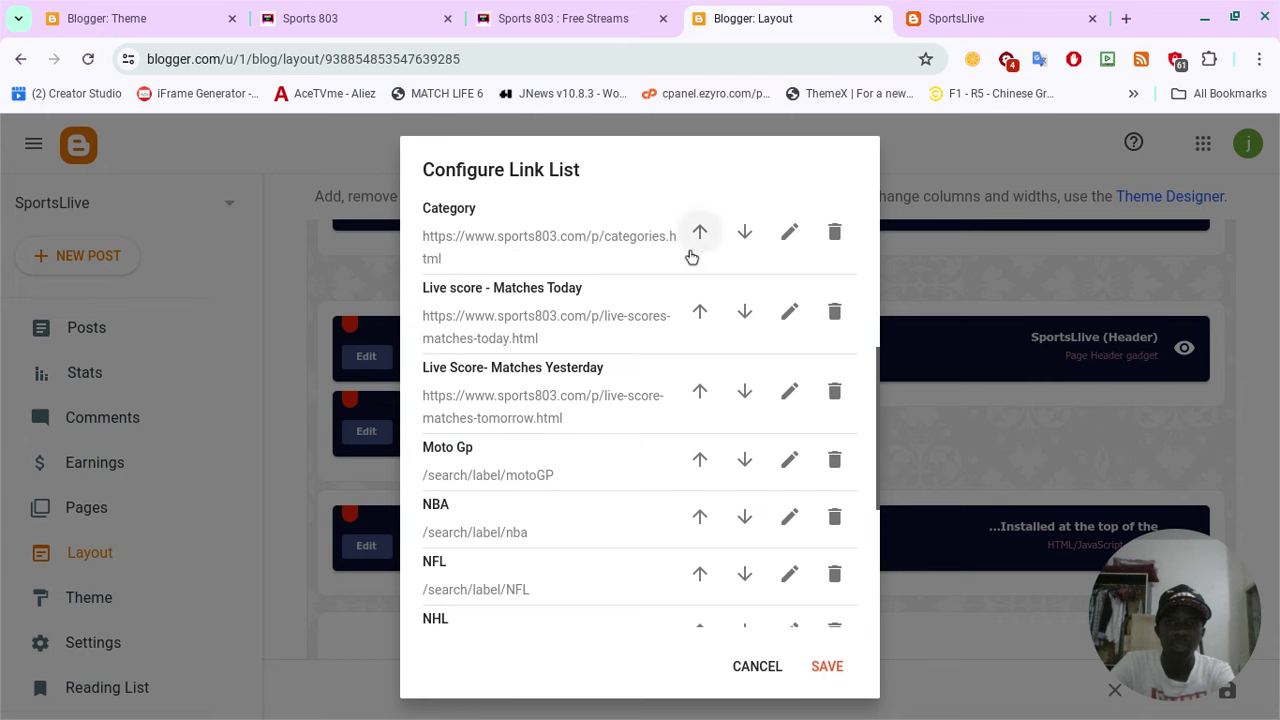
Copy the public blog's address, sportlivestreamsfree.blogspot.com, and return to the open link list configuration.
left_click(1033, 10)
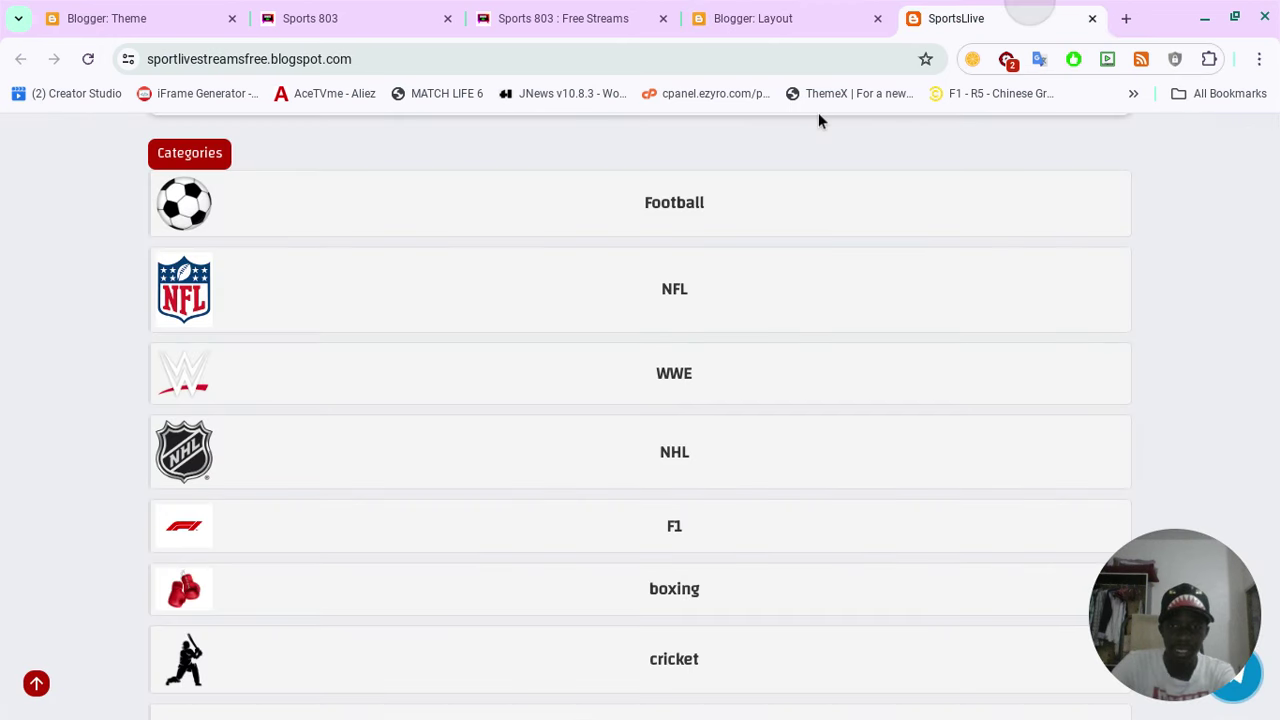
left_click(510, 49)
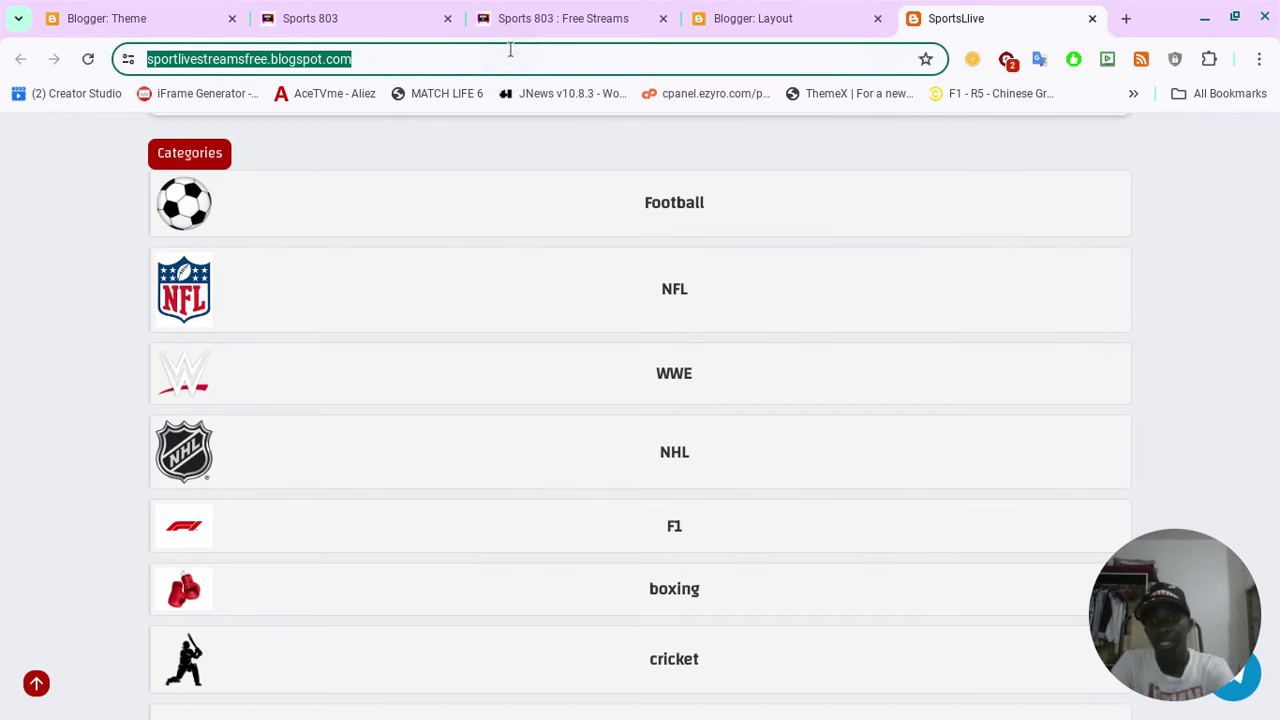
right_click(510, 49)
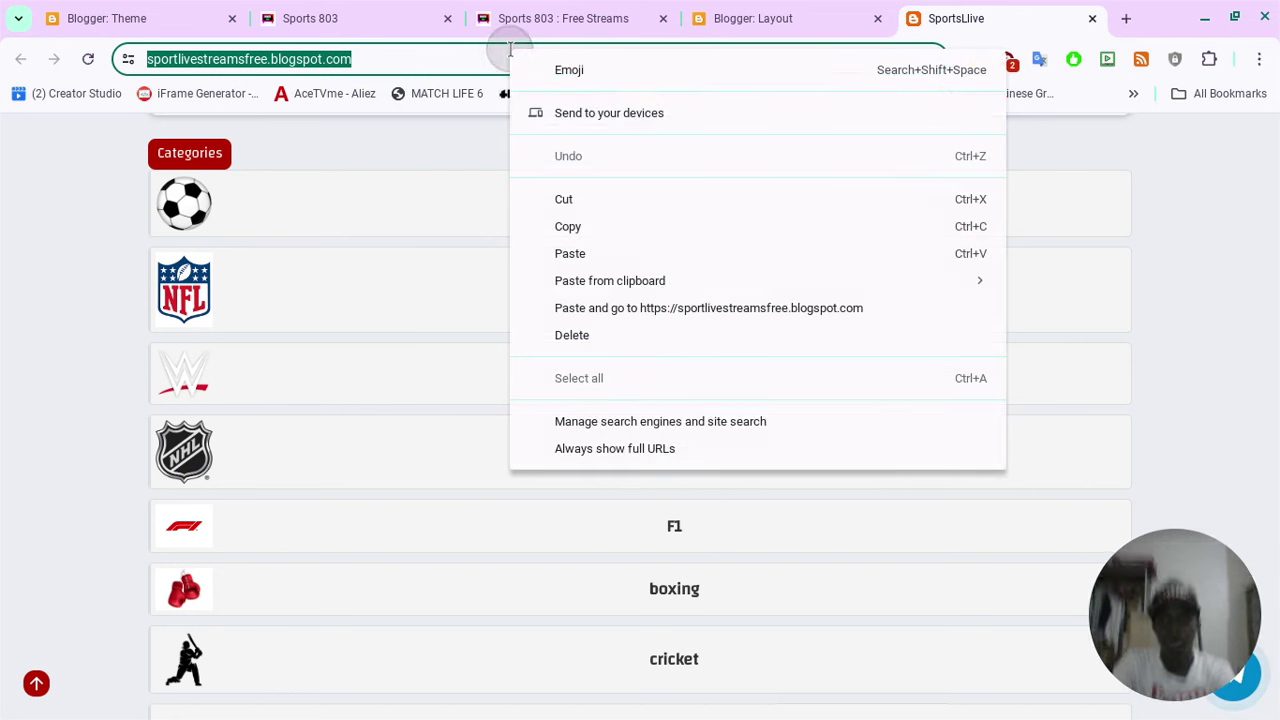
left_click(597, 226)
left_click(851, 18)
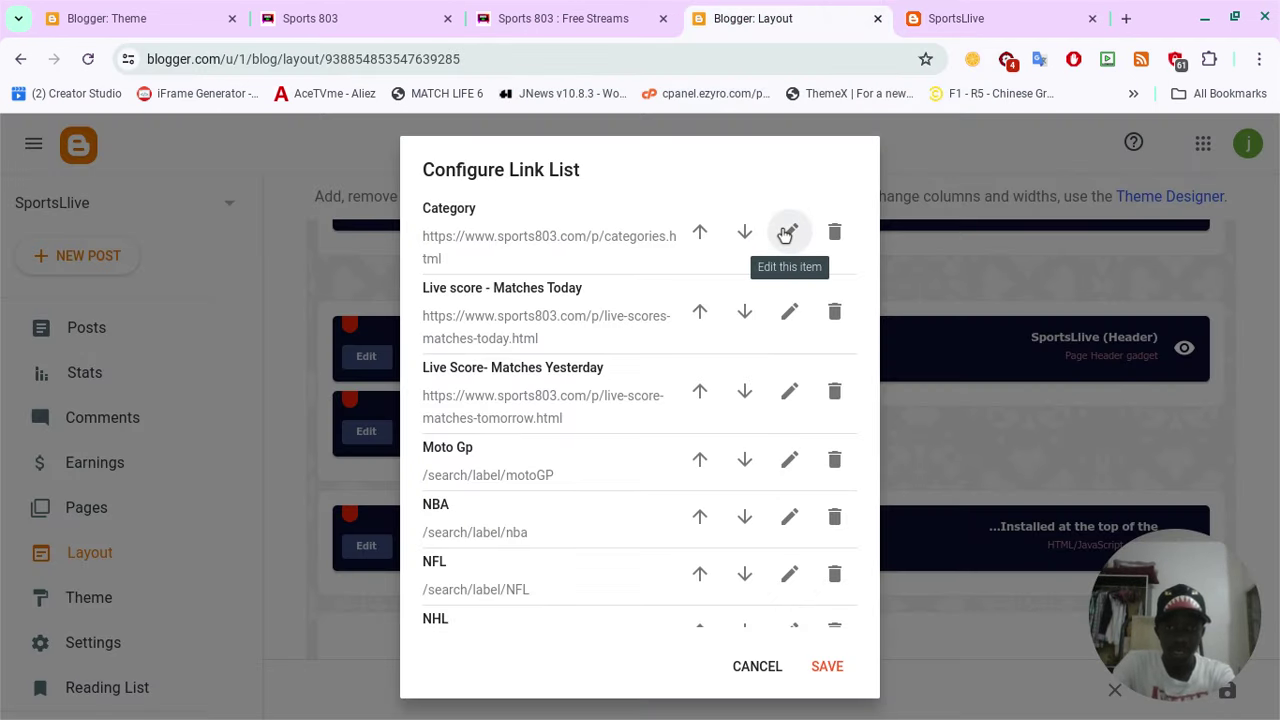
scroll(785, 233, "up", 5)
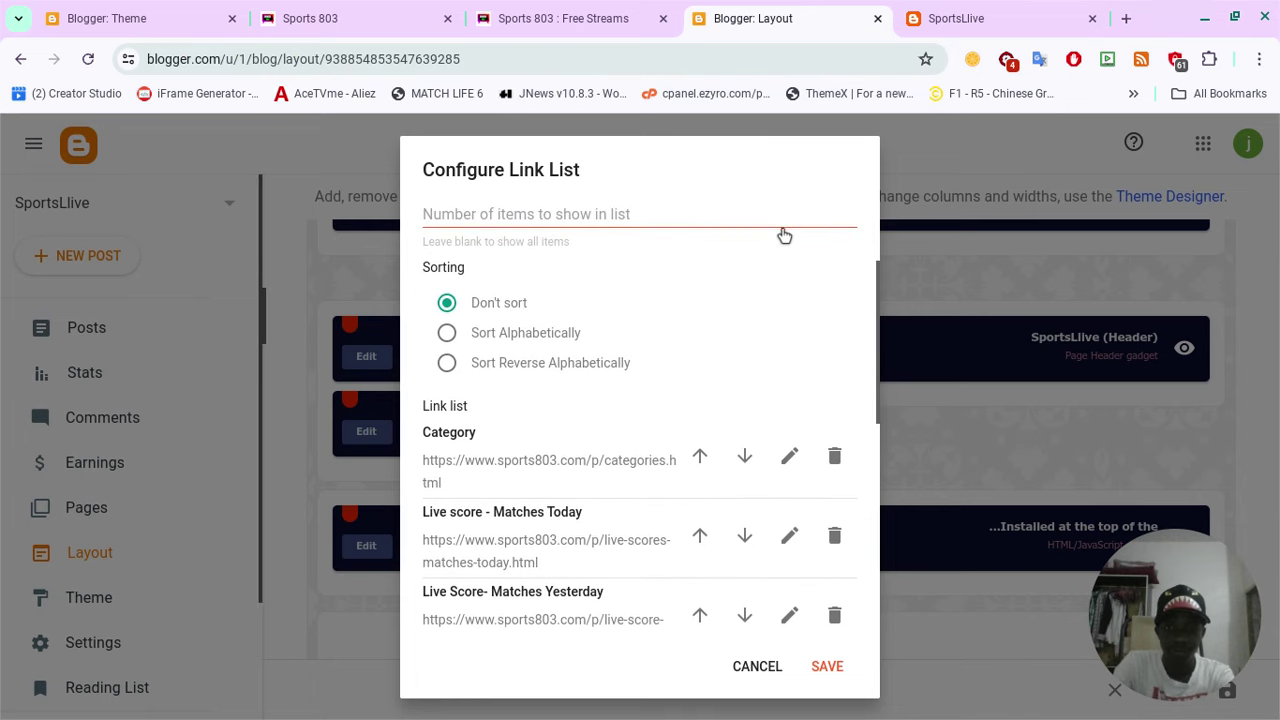
scroll(785, 235, "down", 1)
left_click(785, 342)
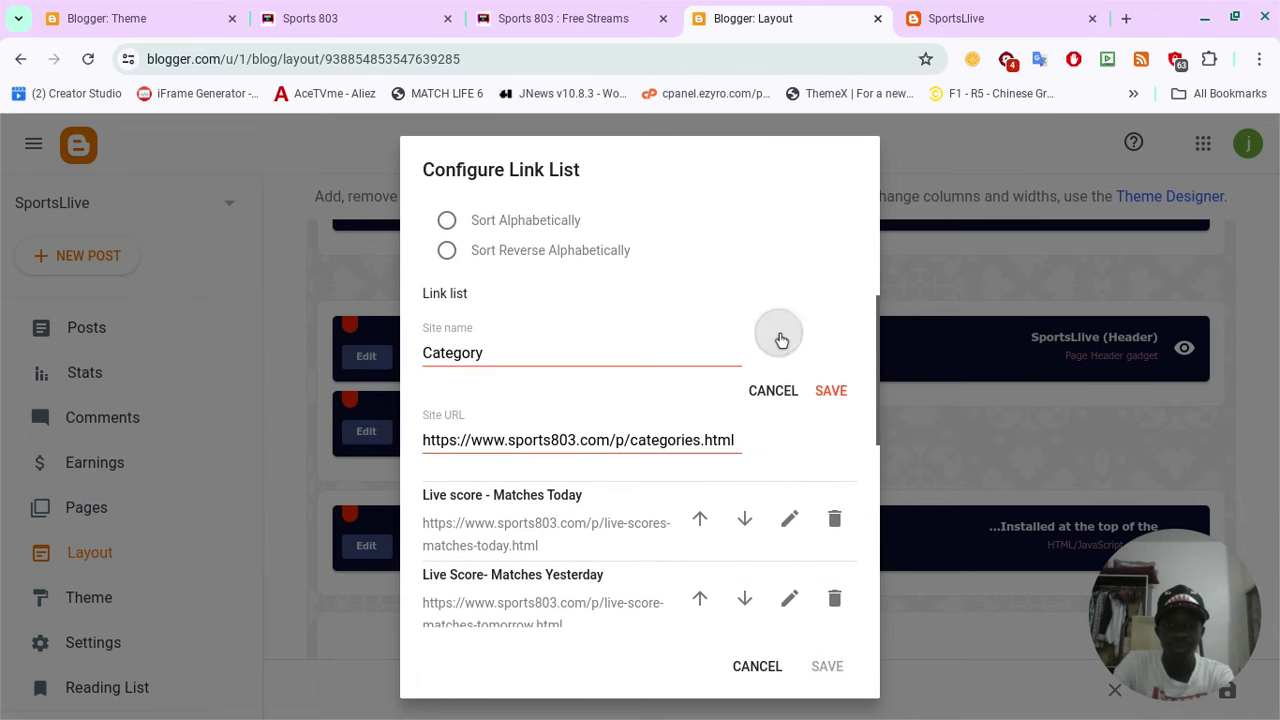
left_click(609, 438)
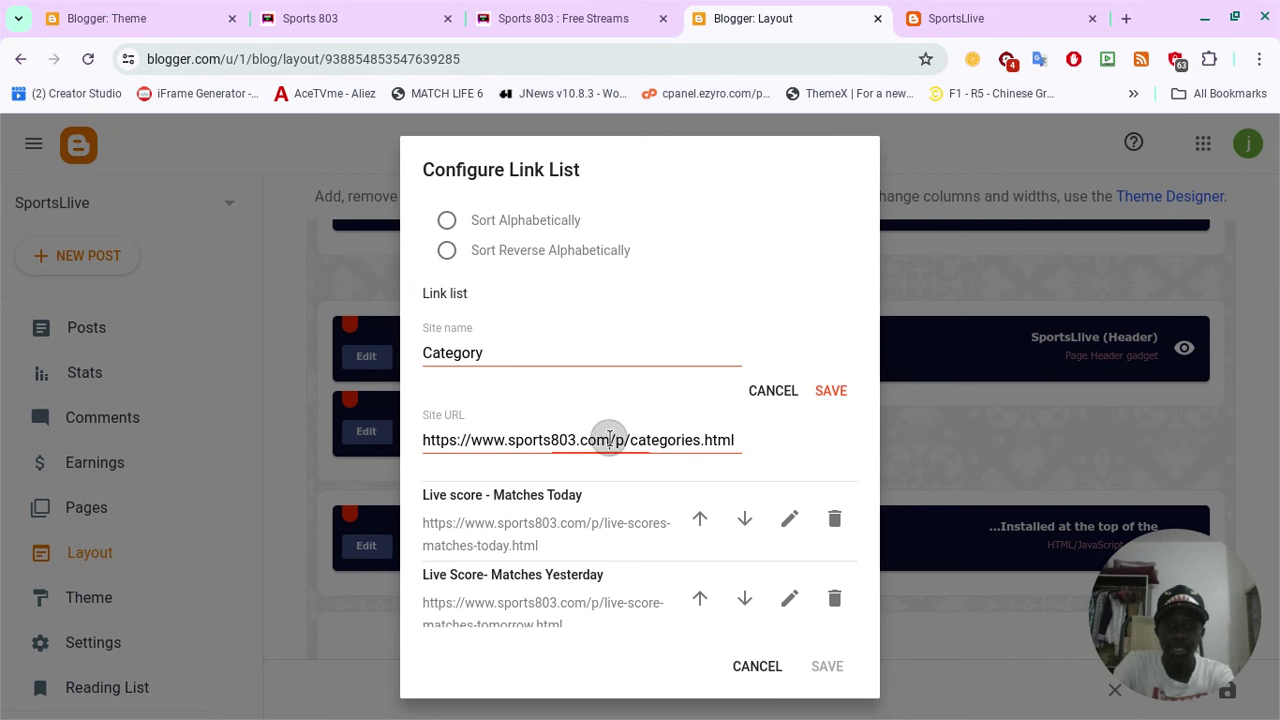
left_click_drag(609, 438, 216, 406)
key("ctrl+v")
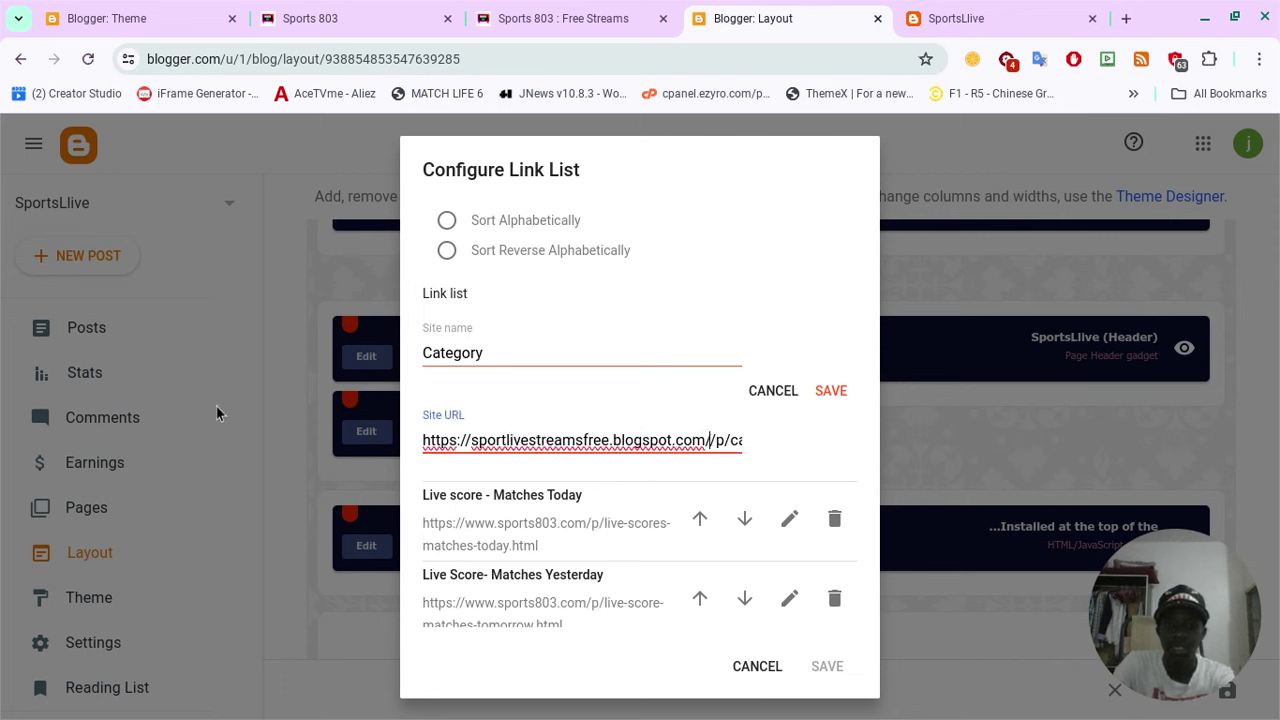
left_click(818, 391)
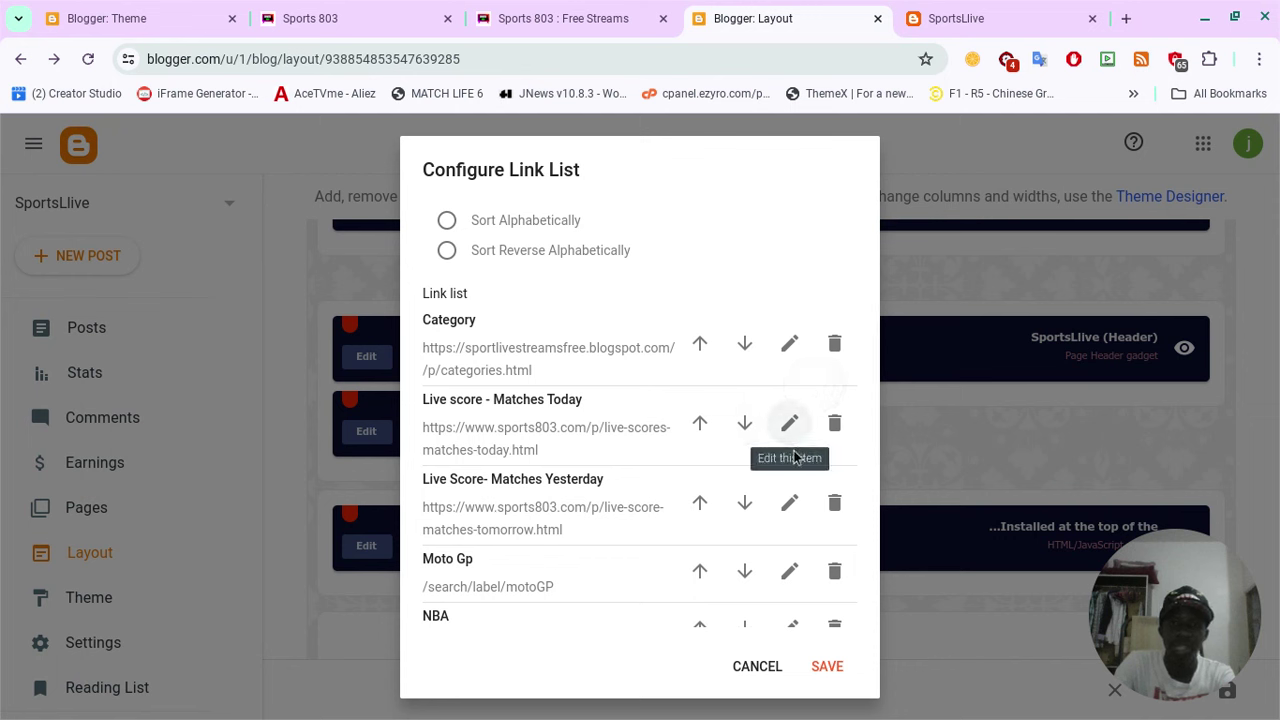
left_click(789, 424)
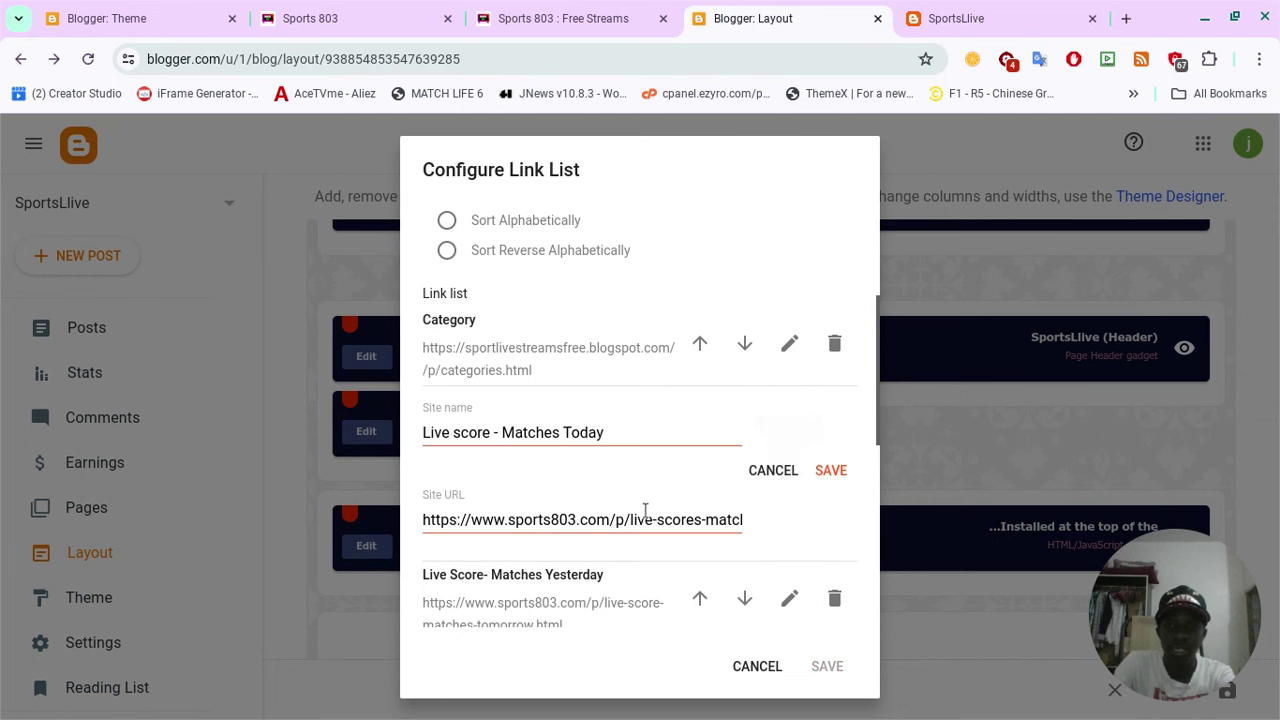
triple_click(608, 517)
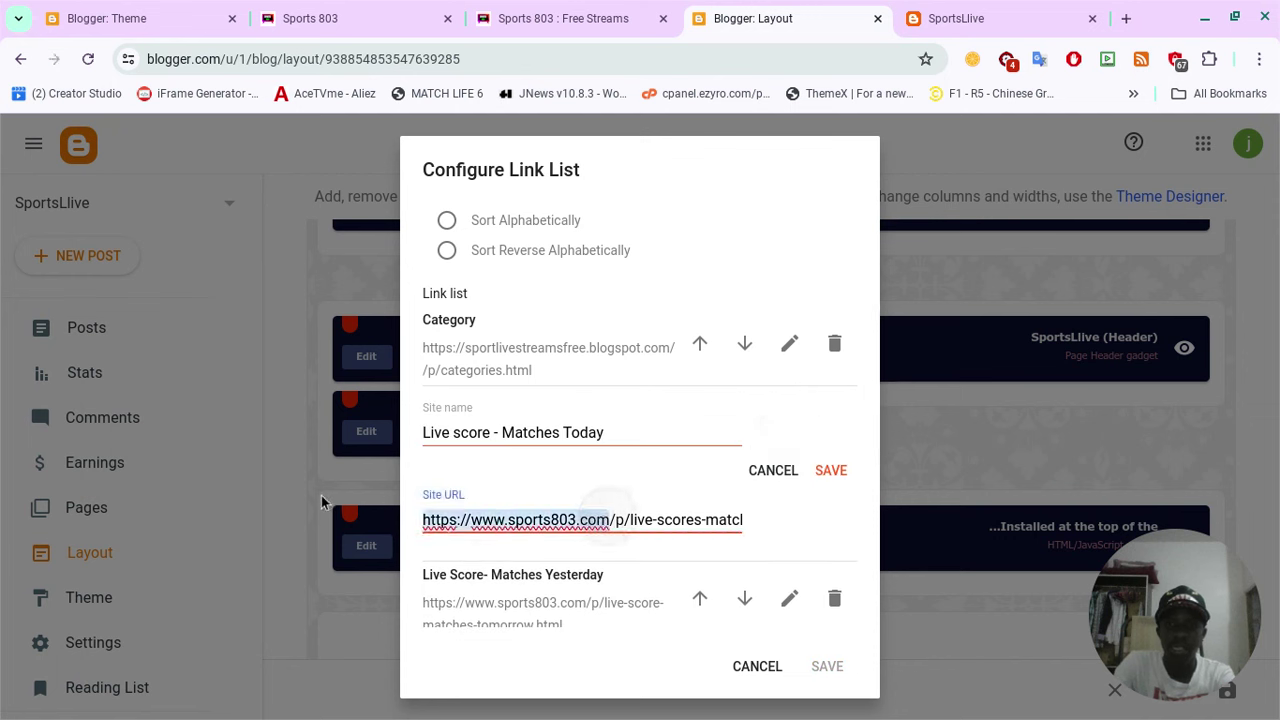
key("ctrl+v")
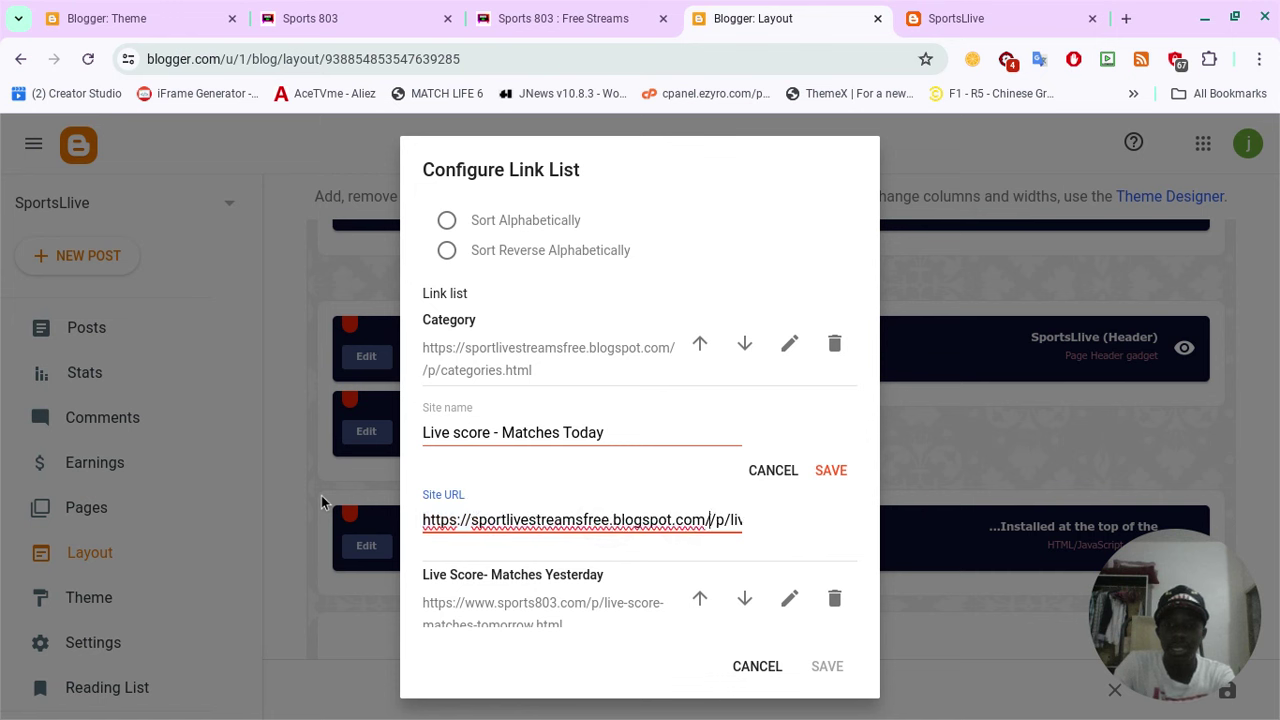
left_click(838, 471)
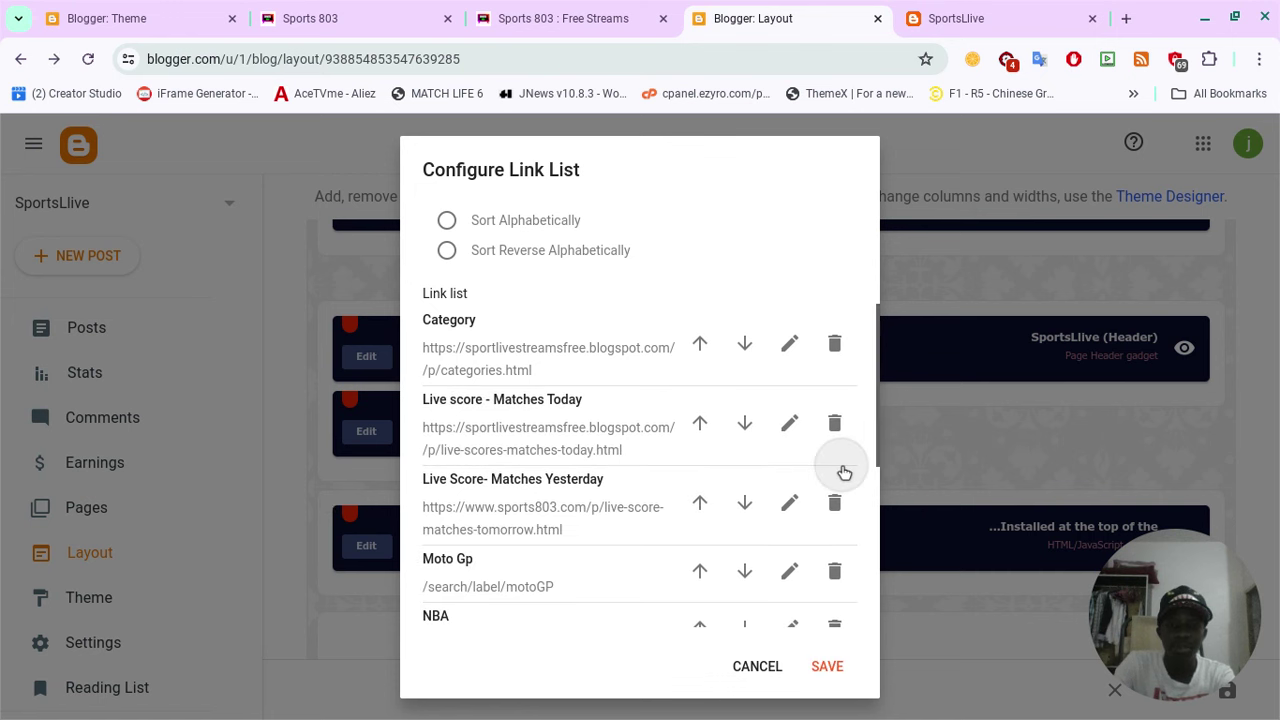
left_click(789, 502)
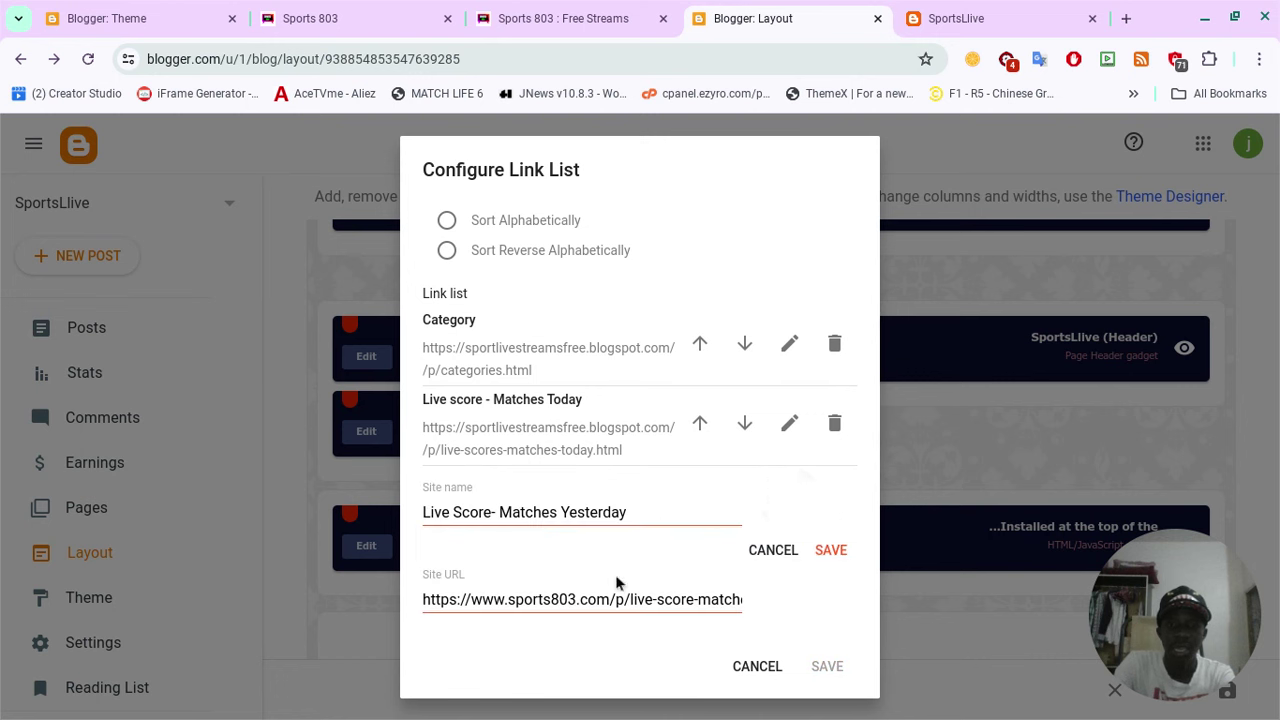
left_click_drag(612, 599, 363, 601)
key("ctrl+v")
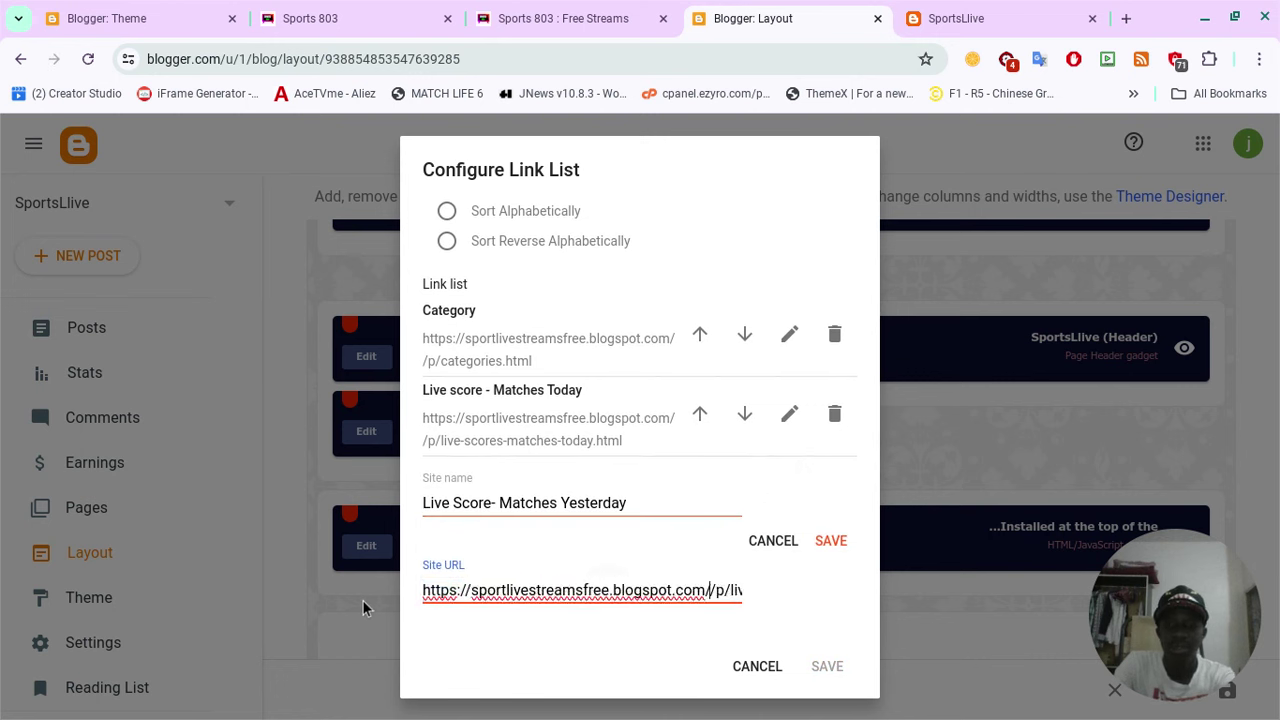
left_click(828, 540)
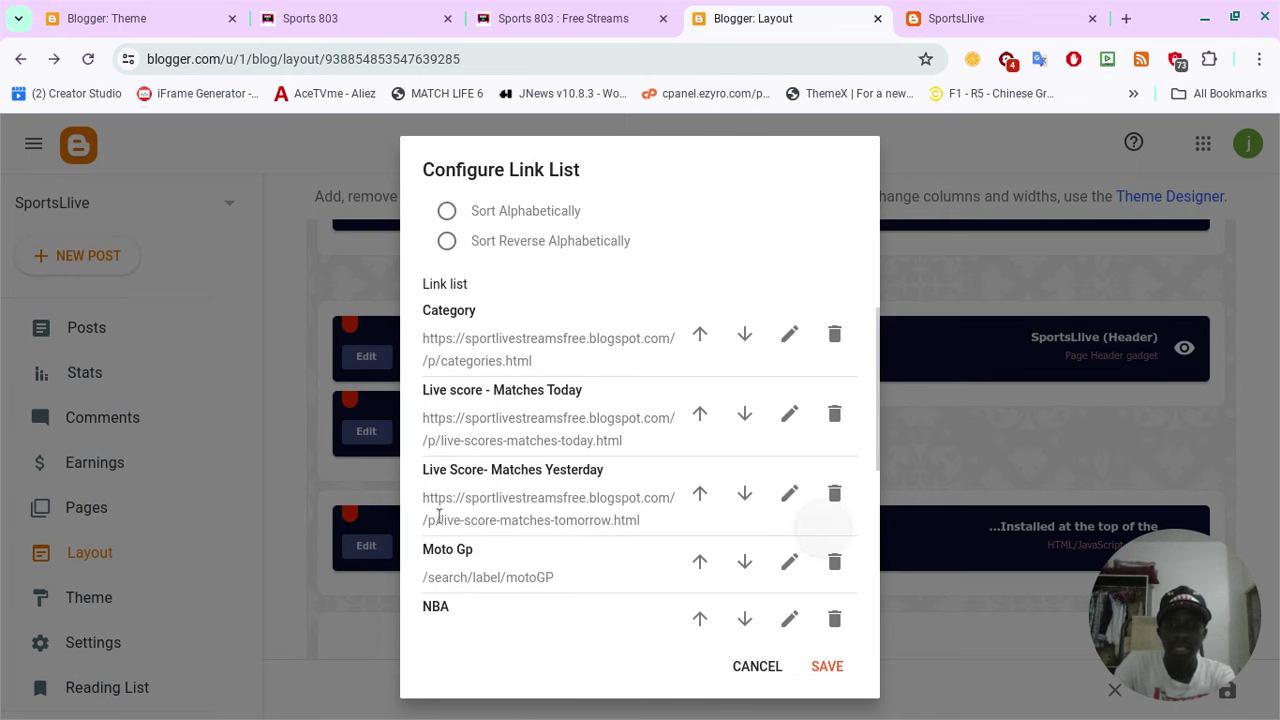
Check the remaining links, save the header link list, and switch to the public blog.
scroll(421, 522, "down", 3)
scroll(420, 520, "down", 2)
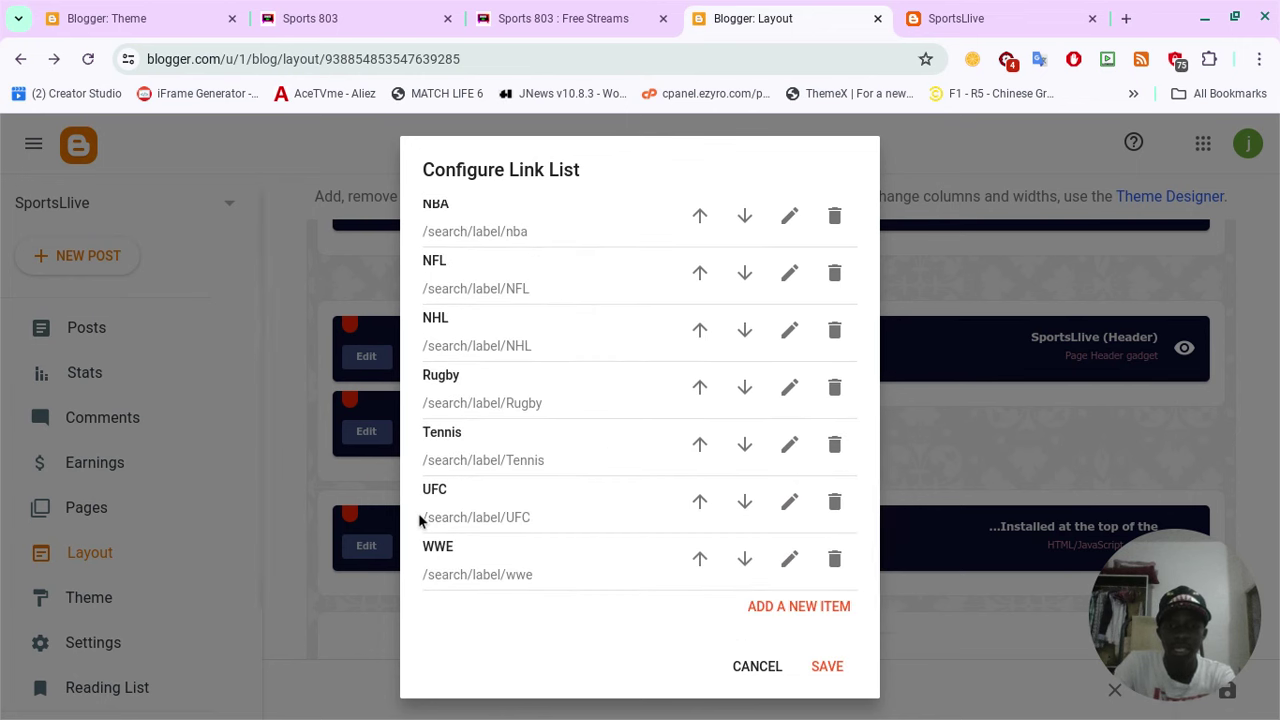
left_click(845, 667)
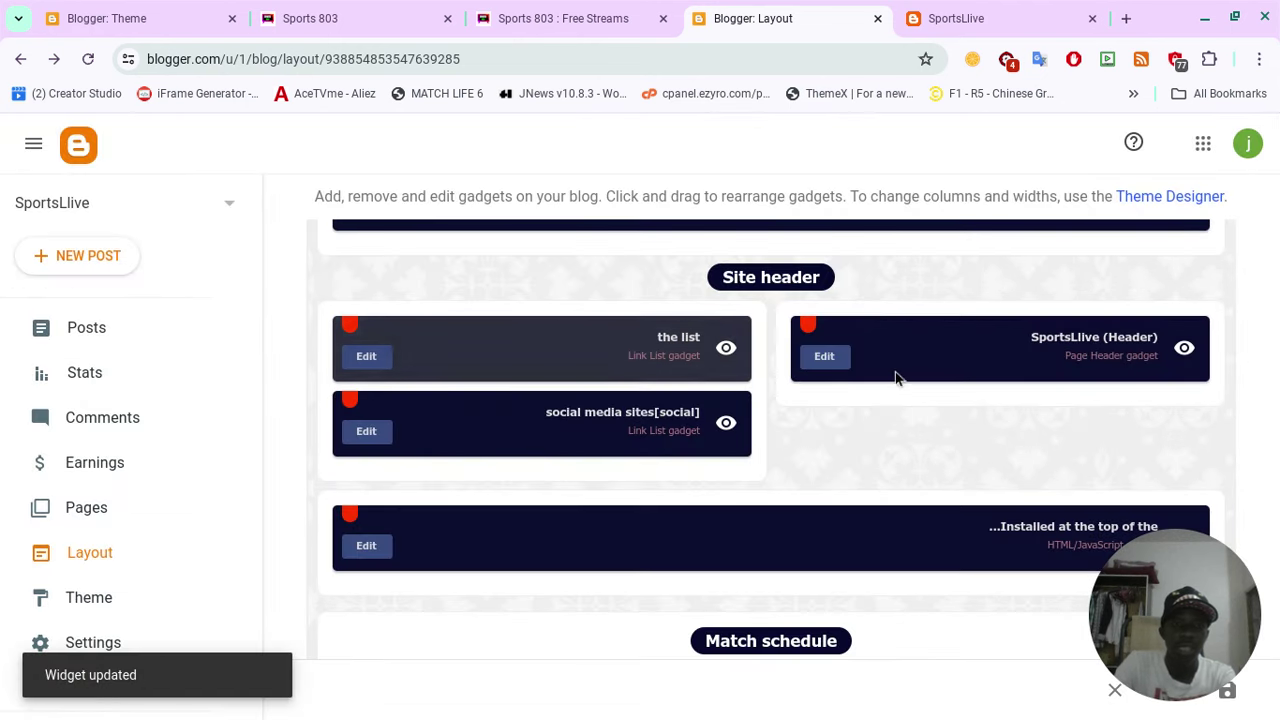
left_click(951, 12)
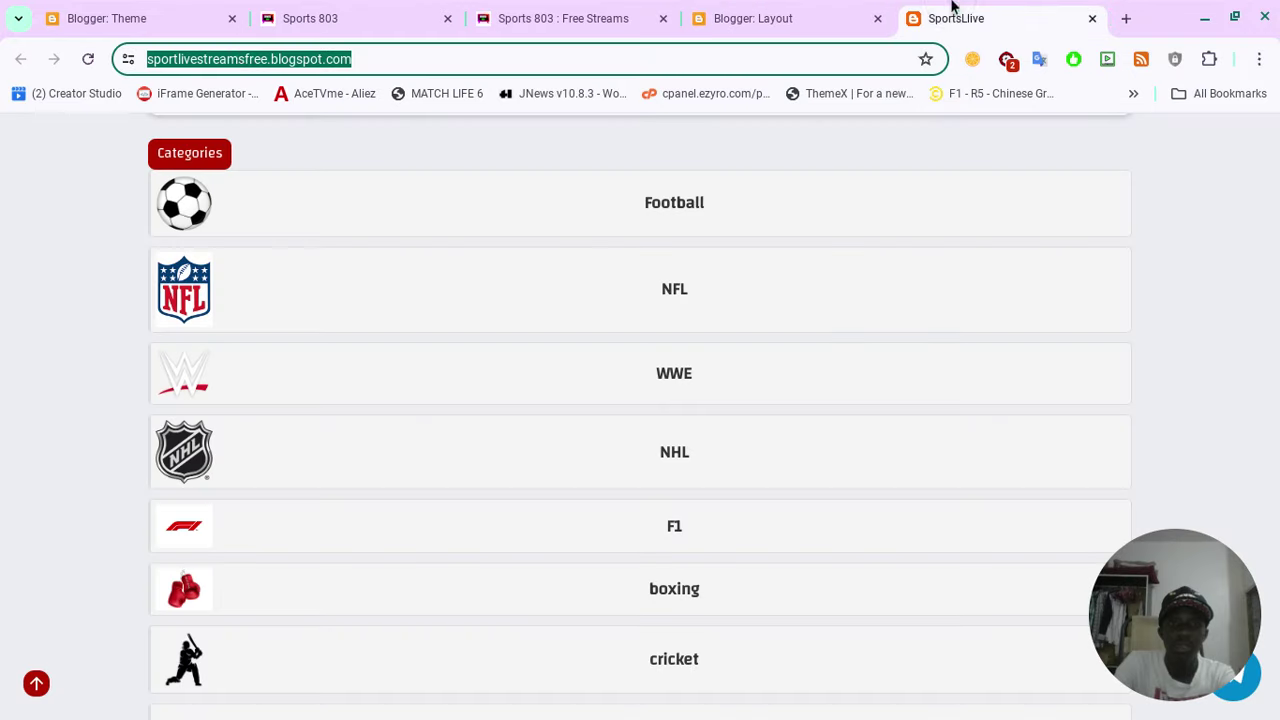
Reload the public blog and test its Category, Matches Today, Matches Yesterday and Moto Gp header links.
left_click(87, 59)
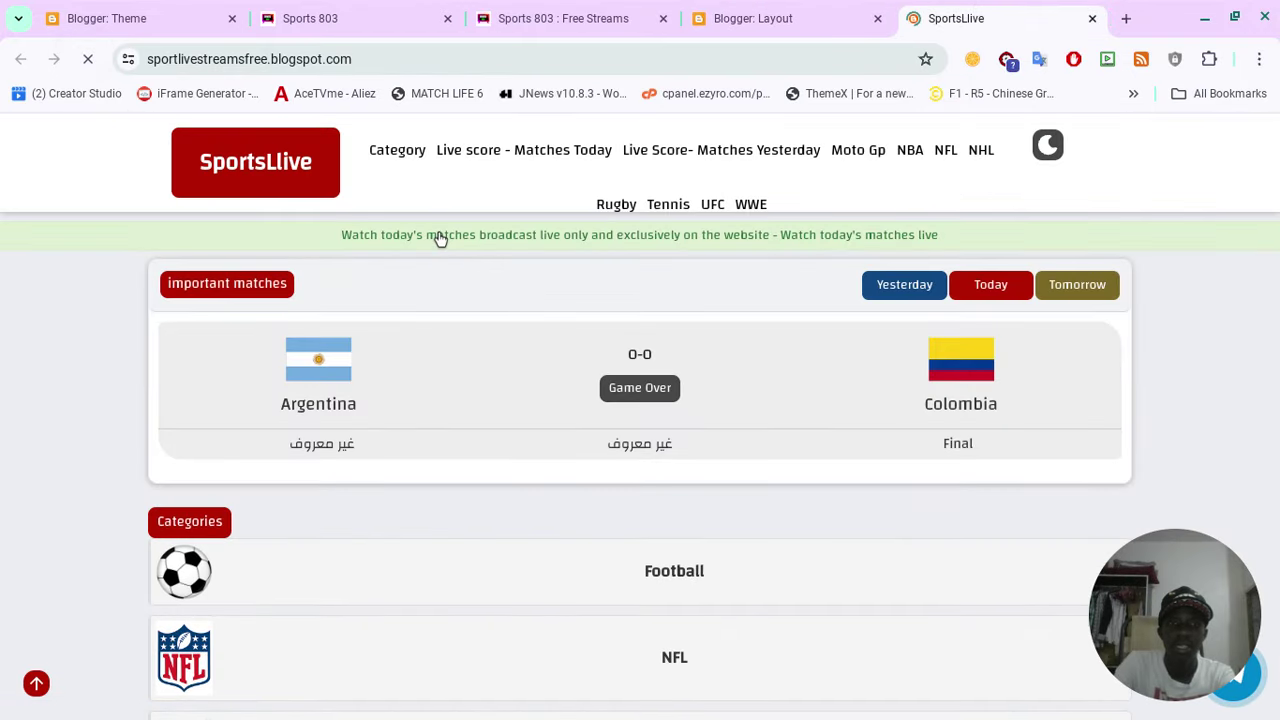
left_click(398, 158)
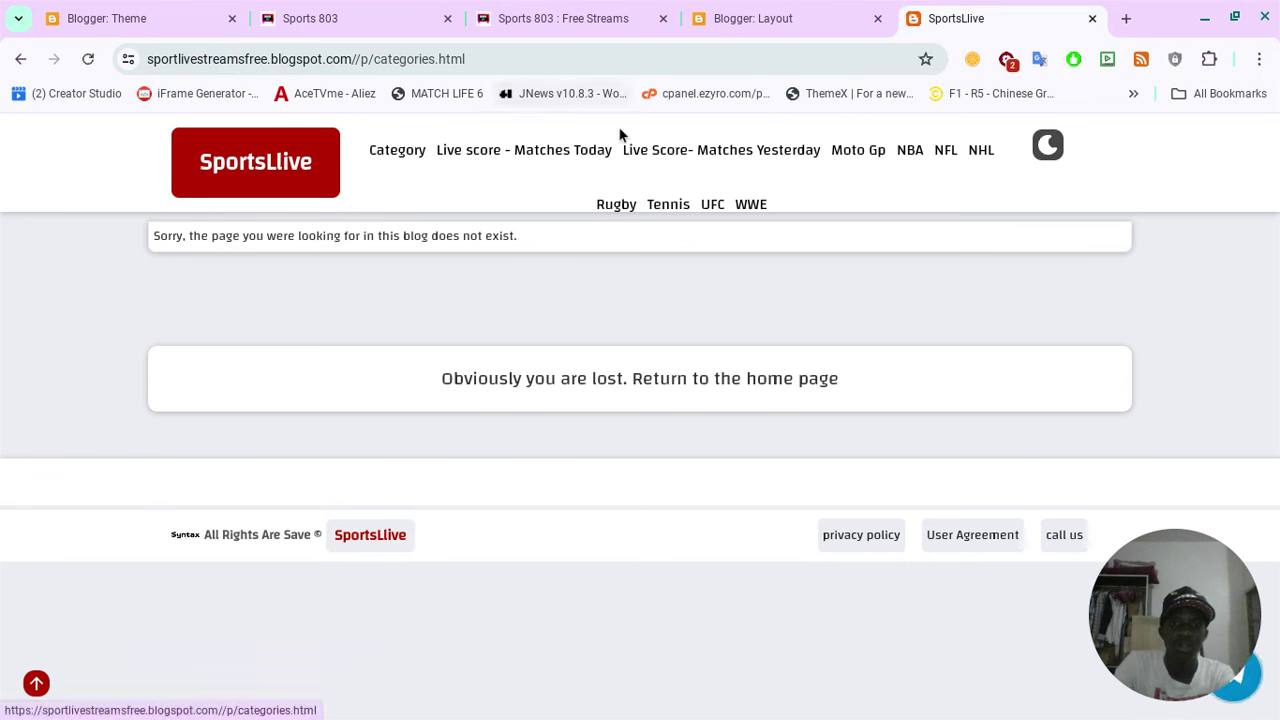
left_click(553, 155)
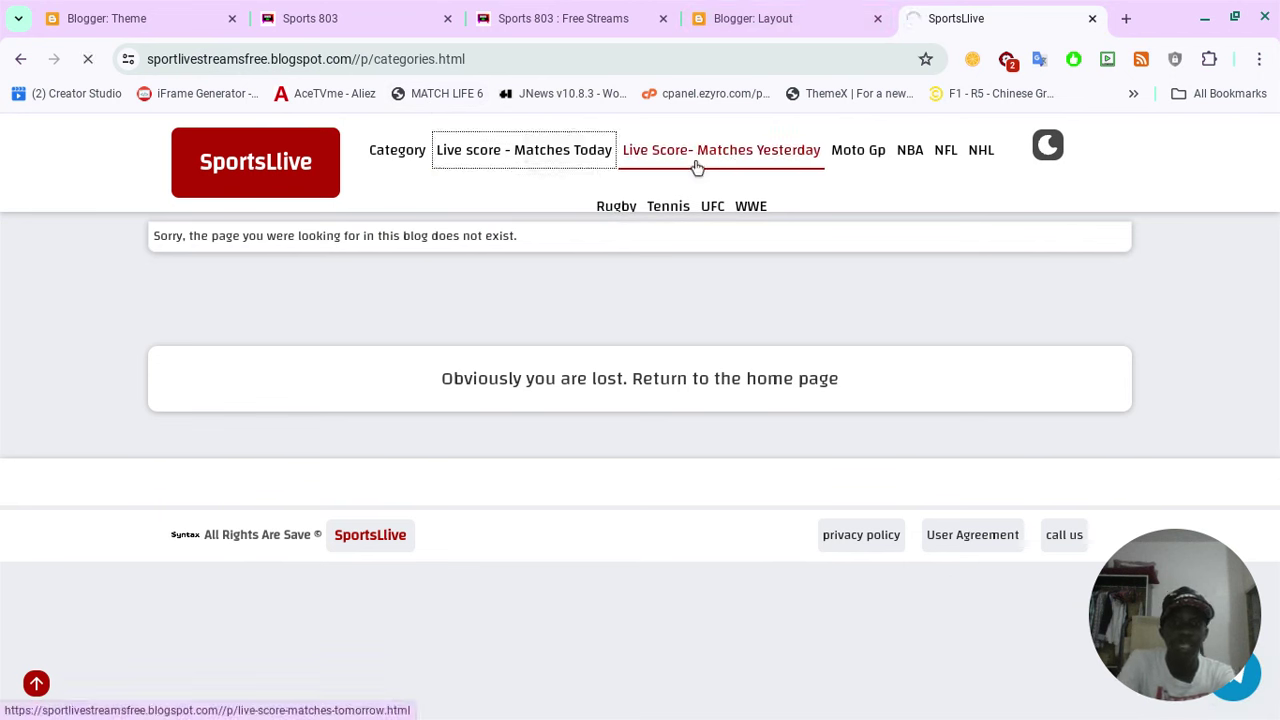
left_click(695, 165)
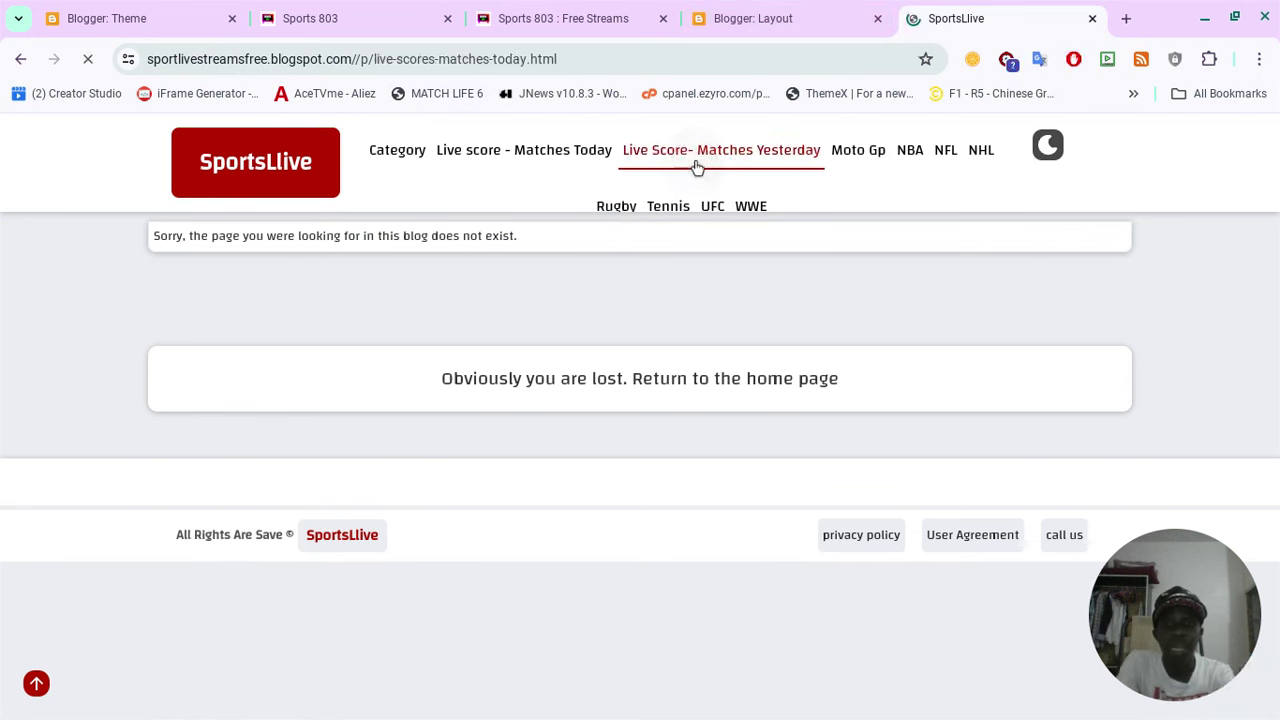
left_click(853, 157)
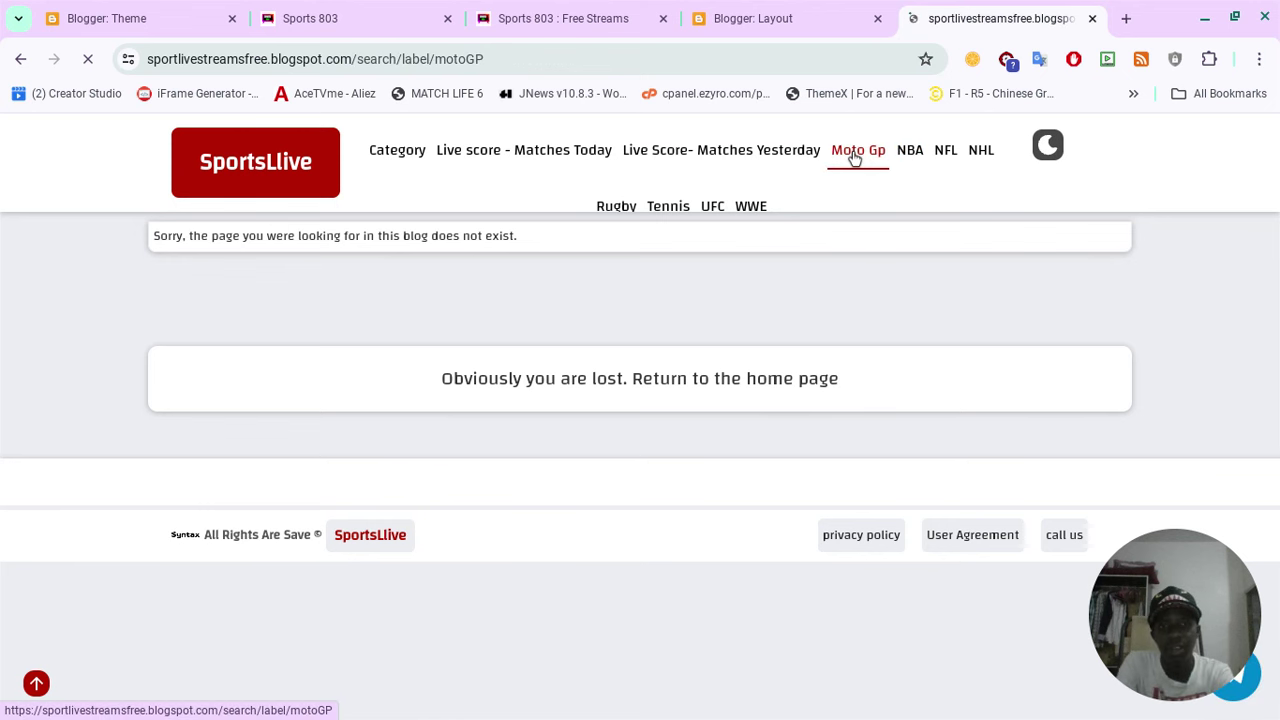
Back up the content of the Sports 803 : Free Streams blog, saving it as blog-07-29-2024.xml in the work folder.
left_click(815, 7)
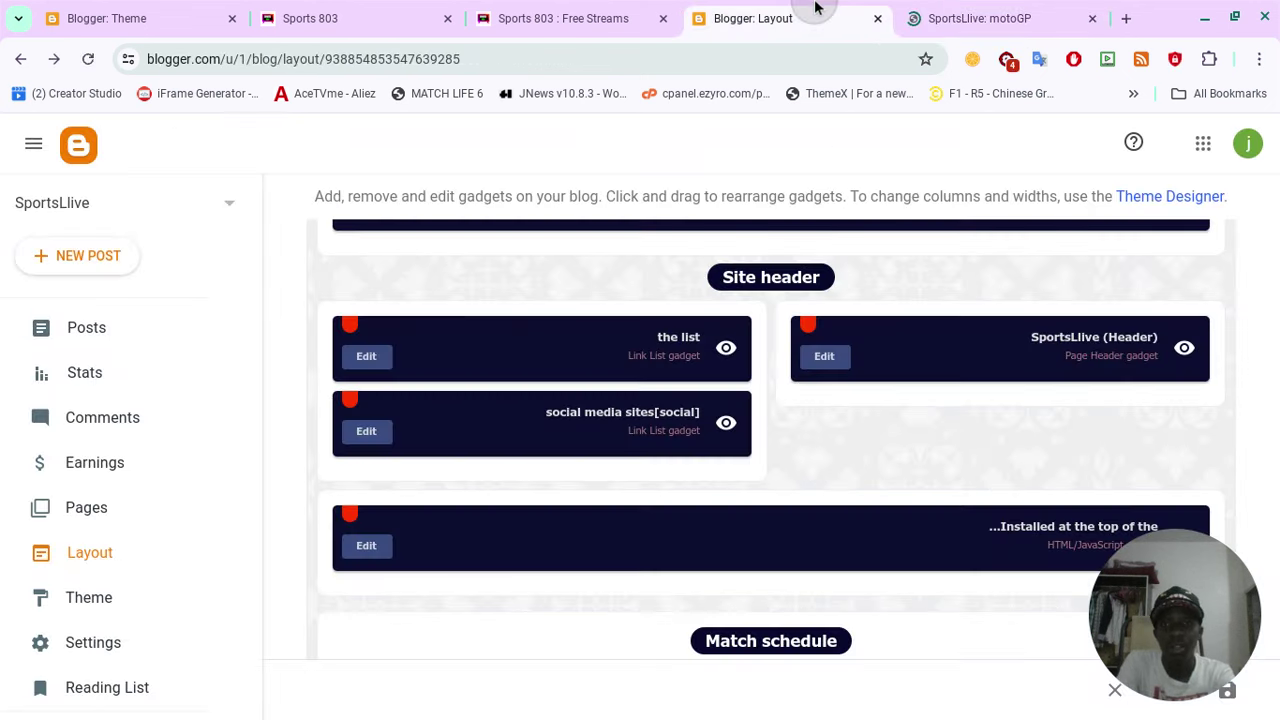
left_click(213, 9)
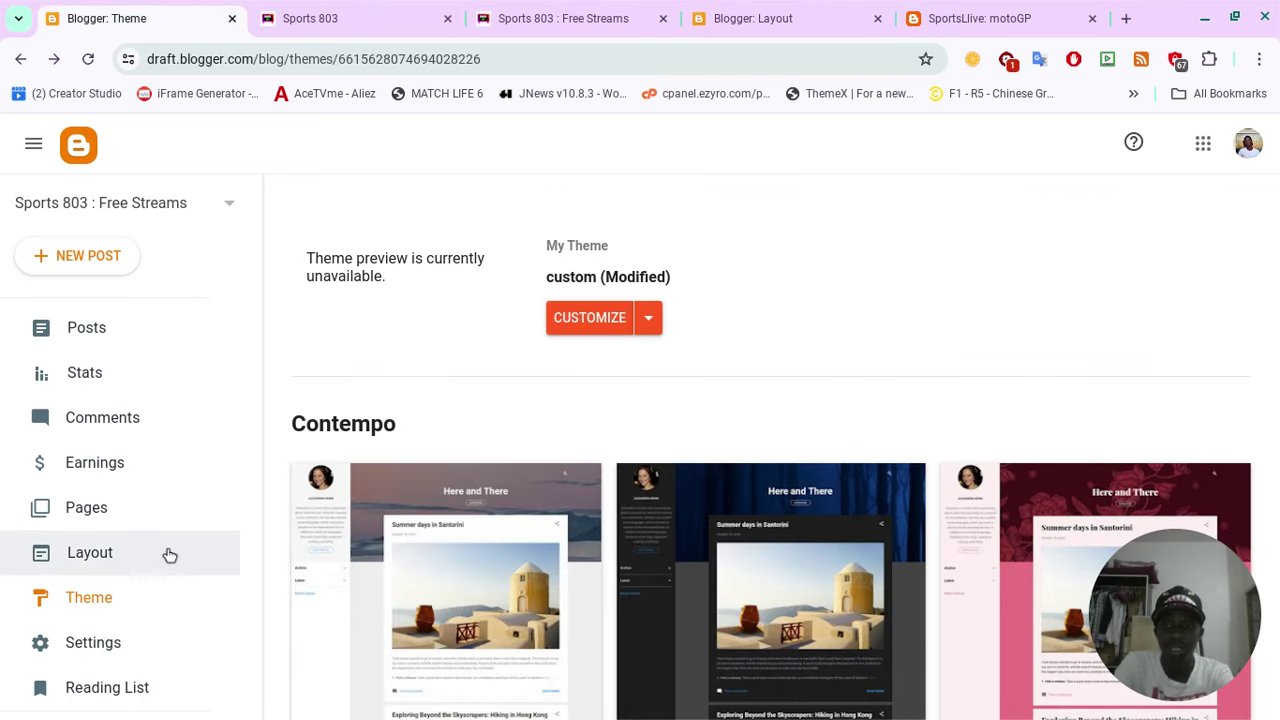
left_click(124, 640)
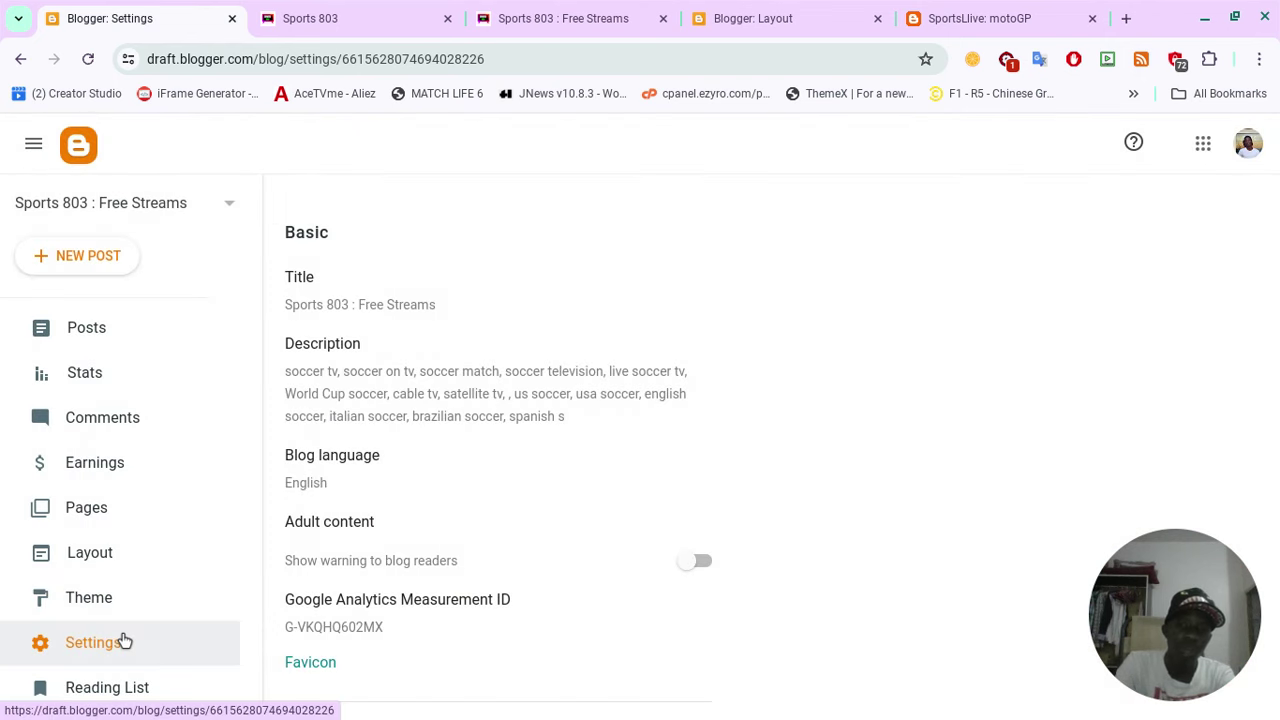
scroll(527, 522, "down", 4)
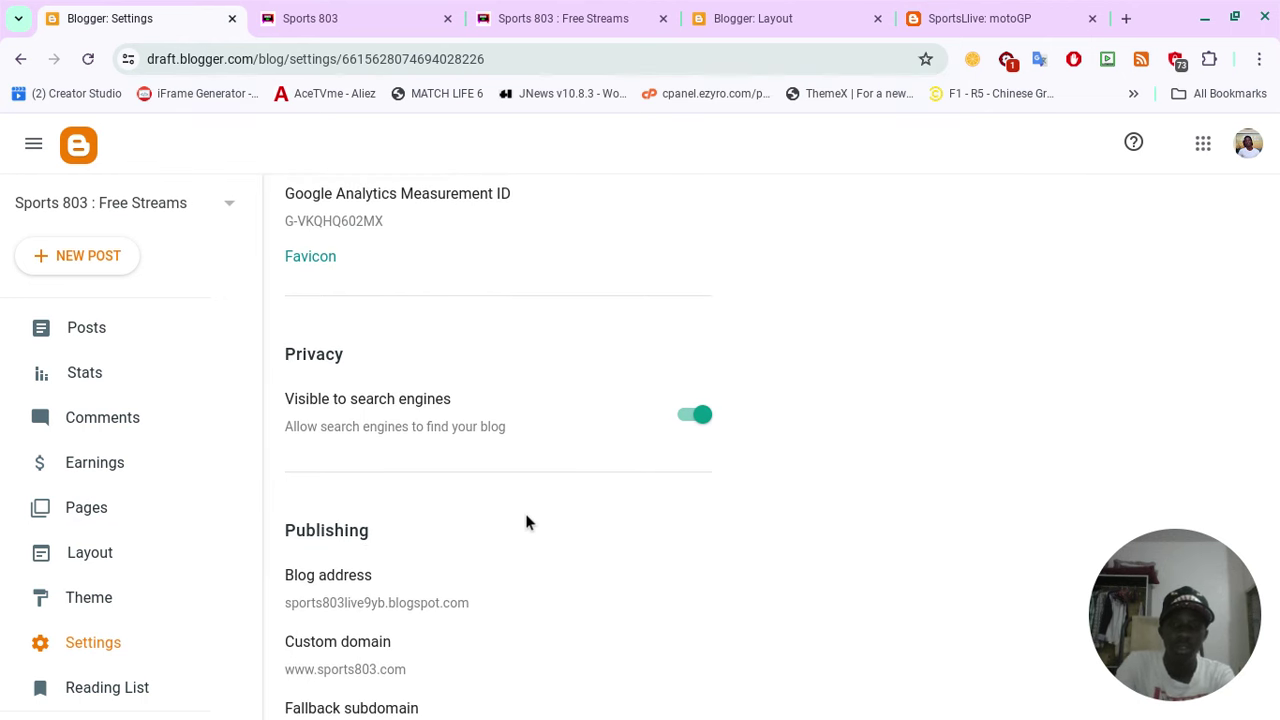
scroll(527, 522, "down", 1)
scroll(527, 522, "up", 2)
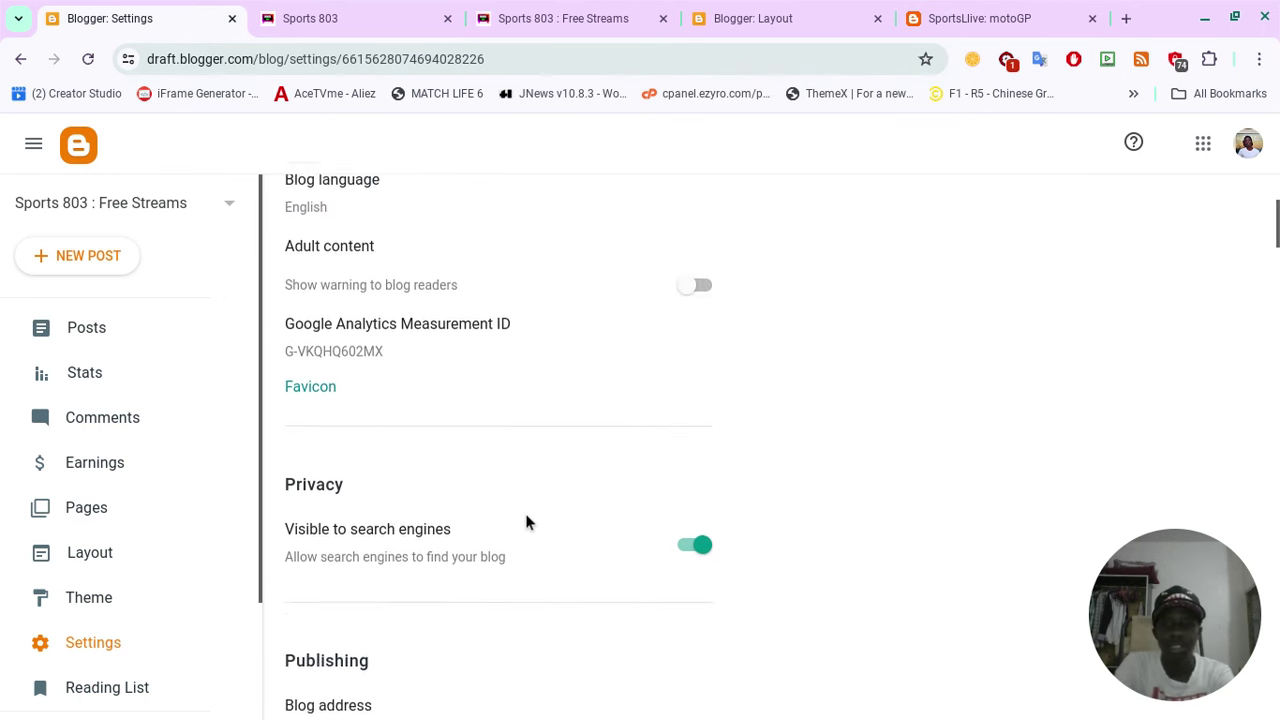
scroll(527, 522, "up", 3)
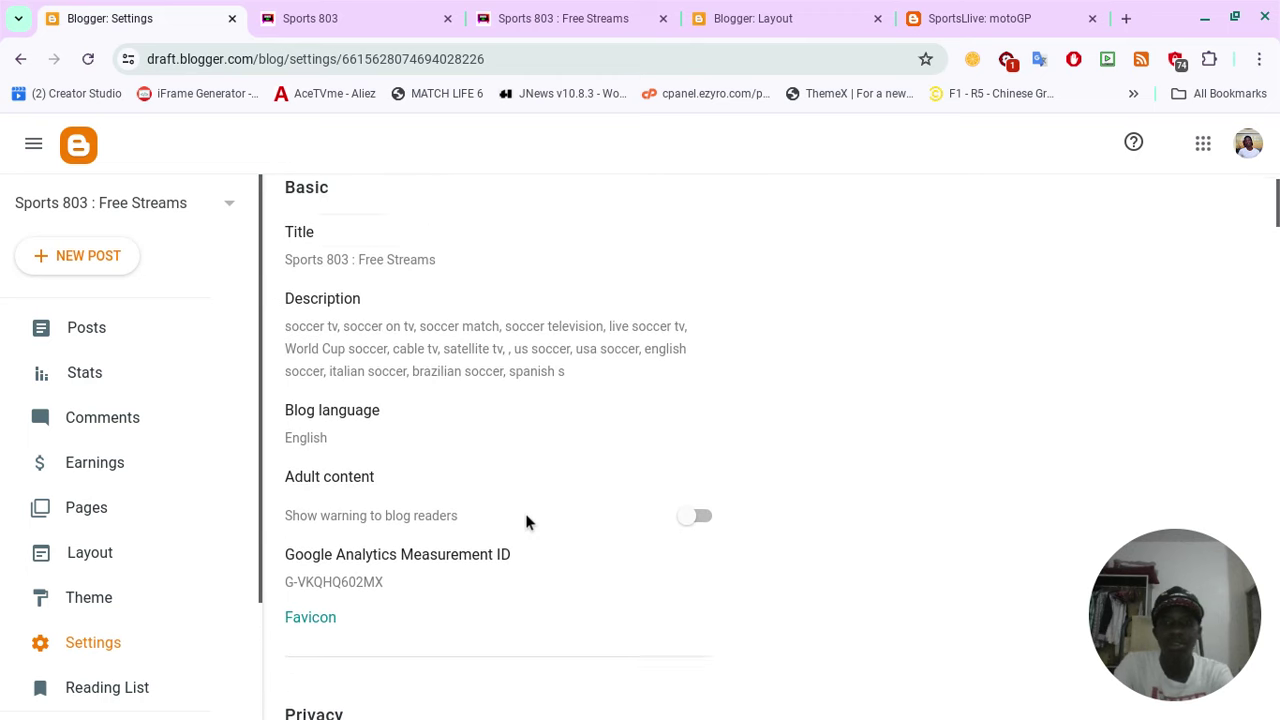
scroll(527, 522, "down", 12)
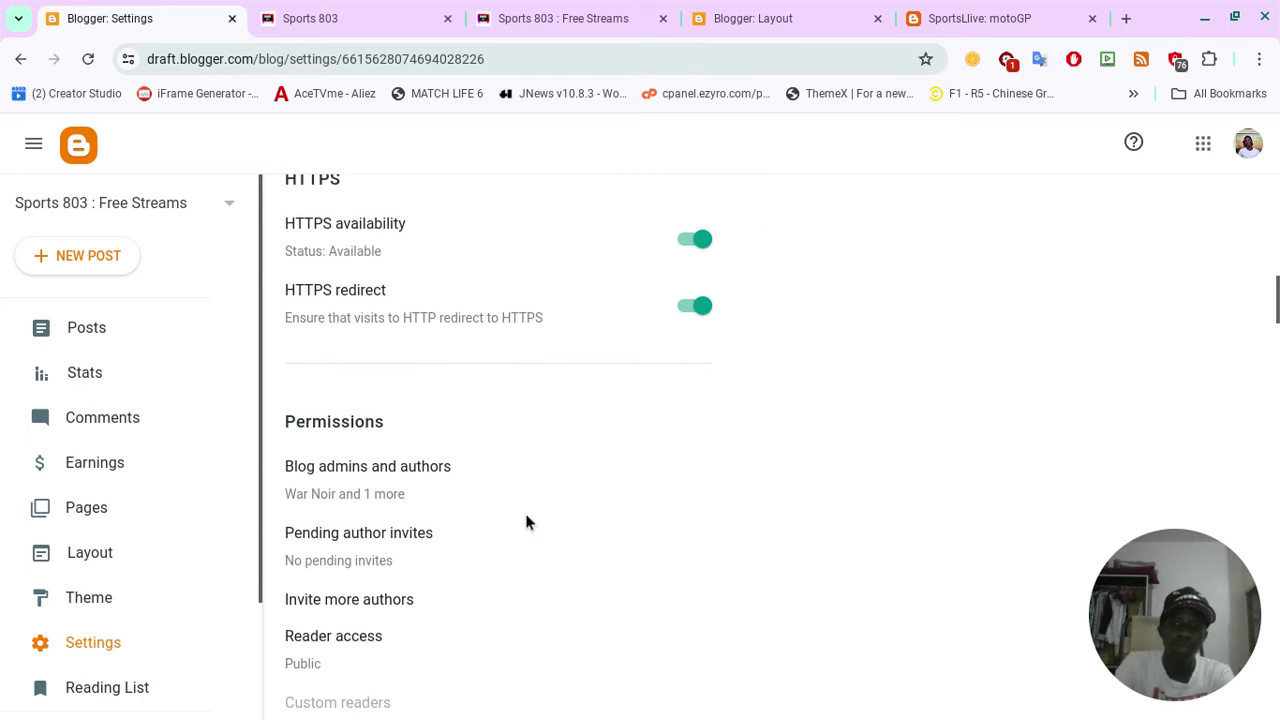
scroll(527, 522, "down", 7)
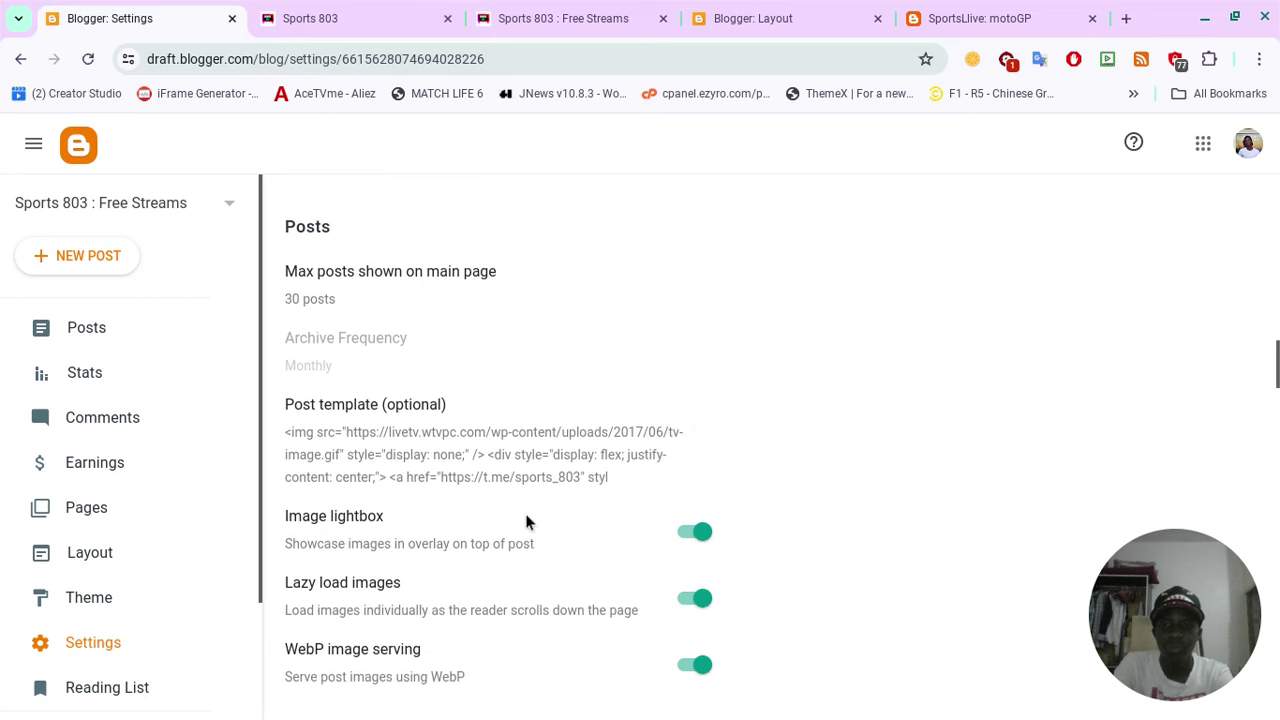
scroll(527, 522, "down", 15)
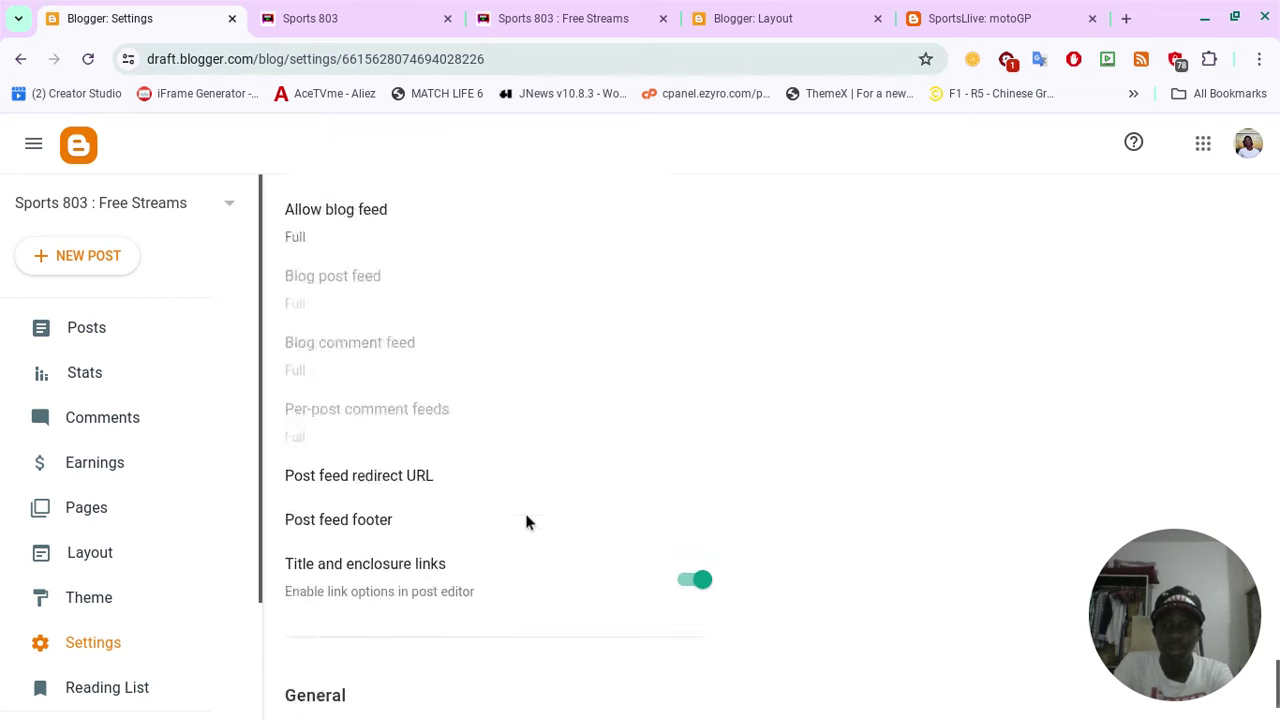
scroll(480, 484, "up", 6)
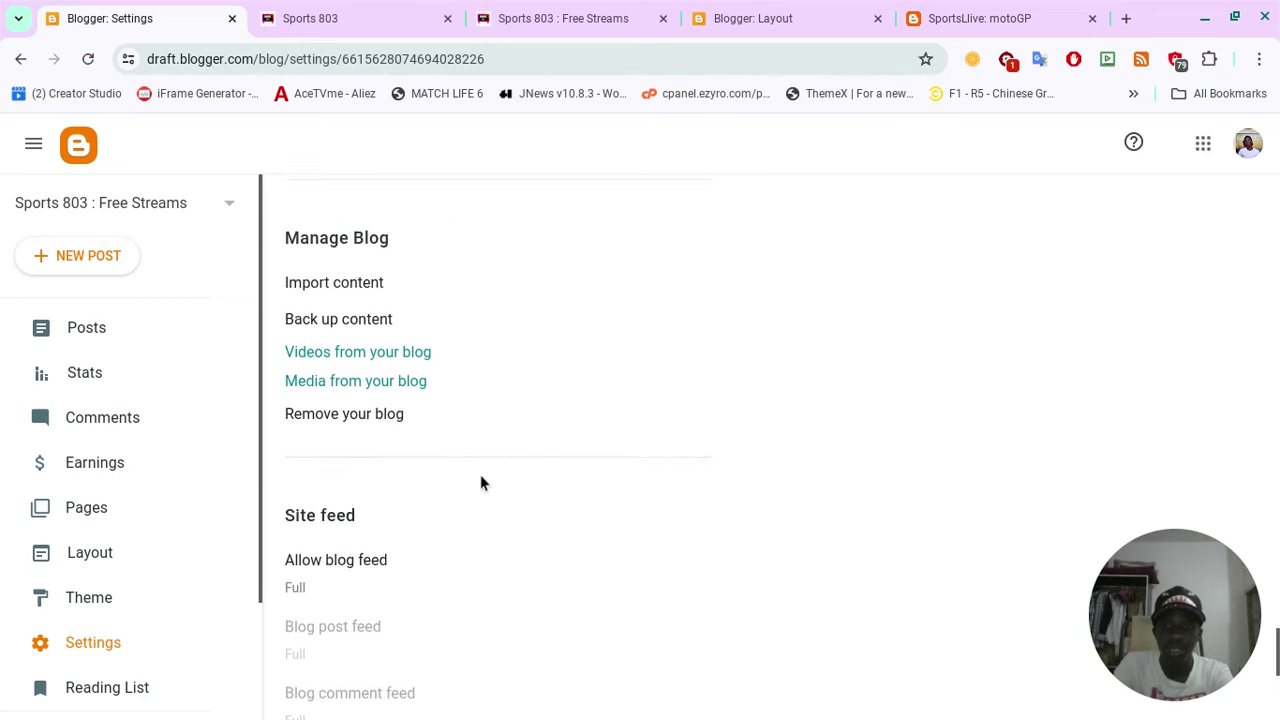
left_click(331, 434)
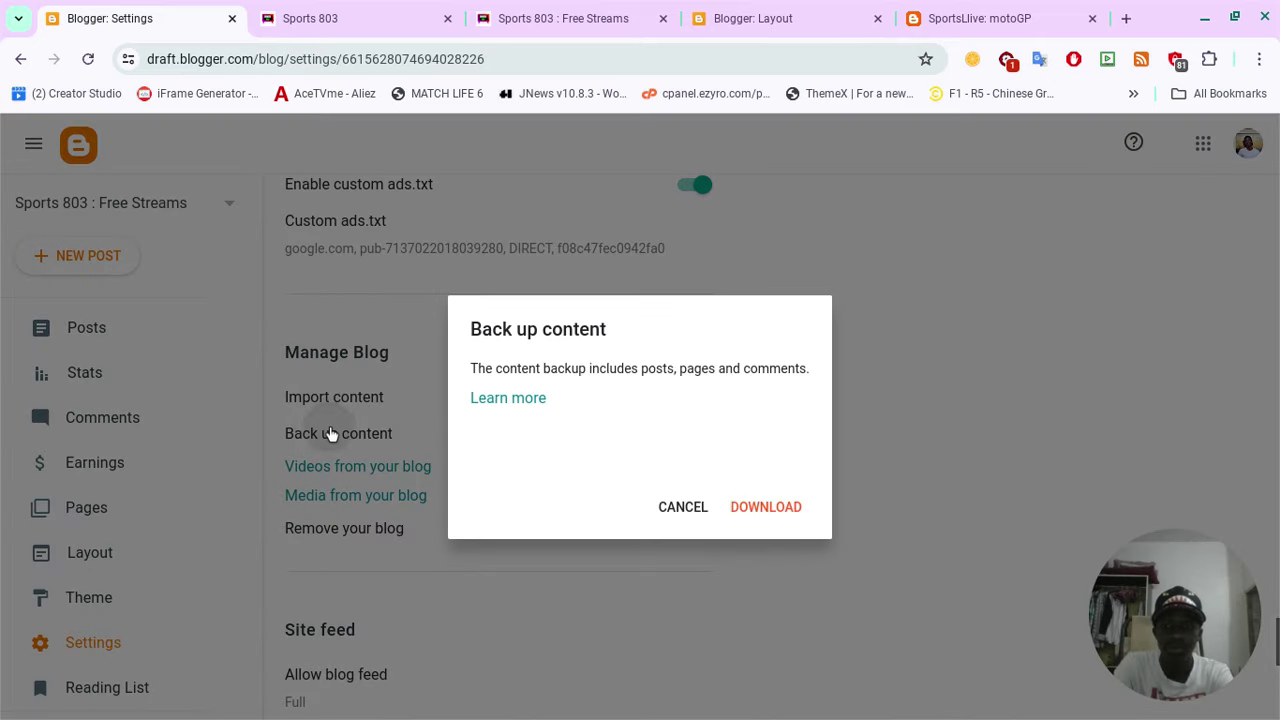
left_click(766, 507)
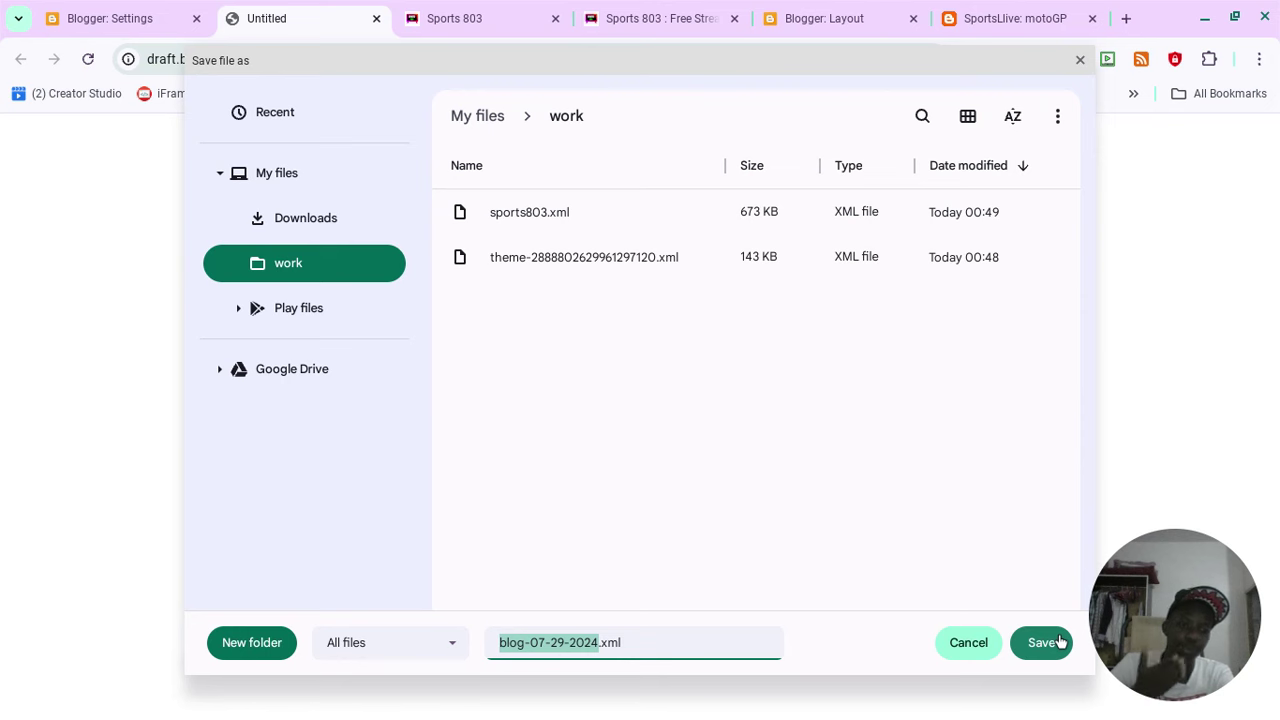
left_click(1059, 641)
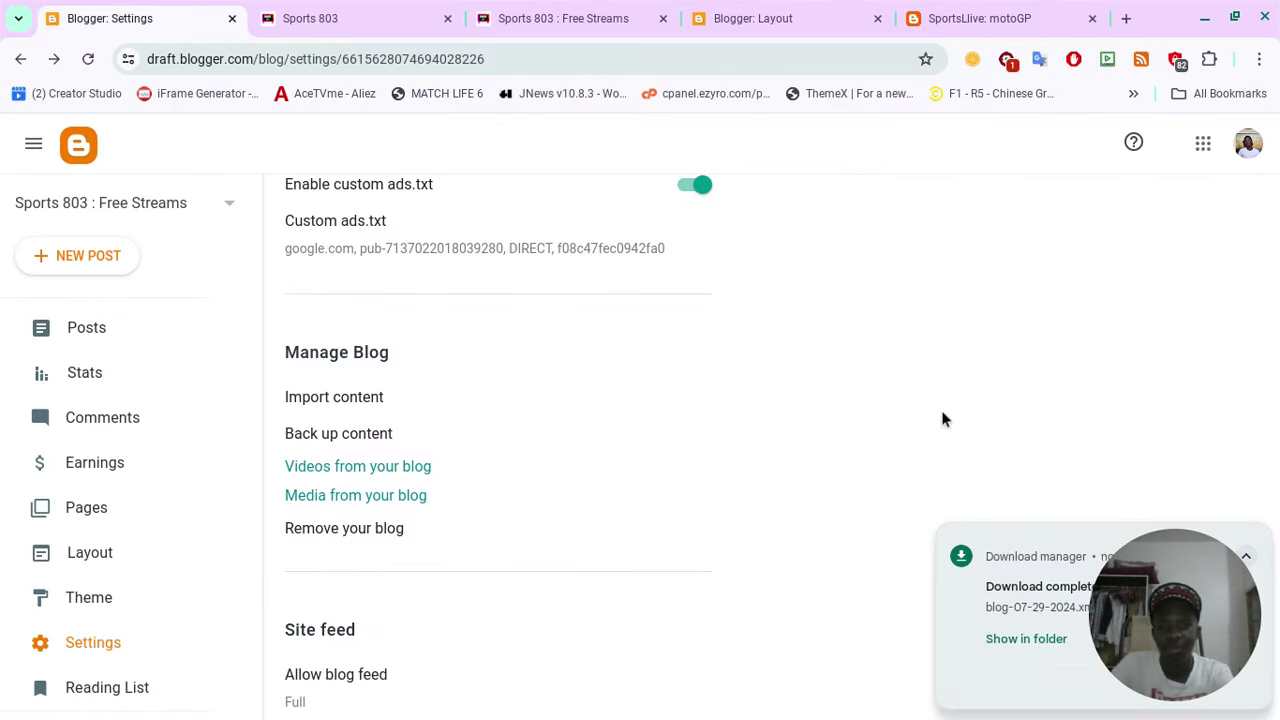
Import blog-07-29-2024.xml from the work folder into the SportsLlive blog through its content import setting.
left_click(845, 17)
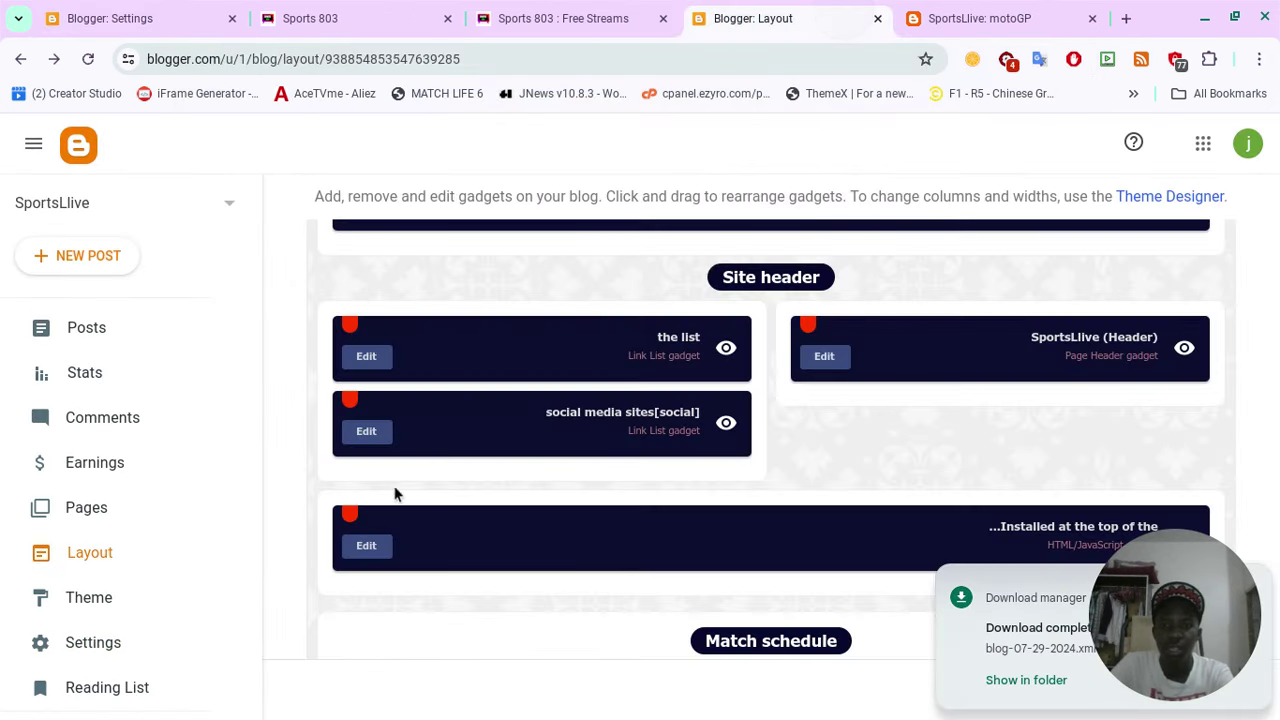
left_click(130, 640)
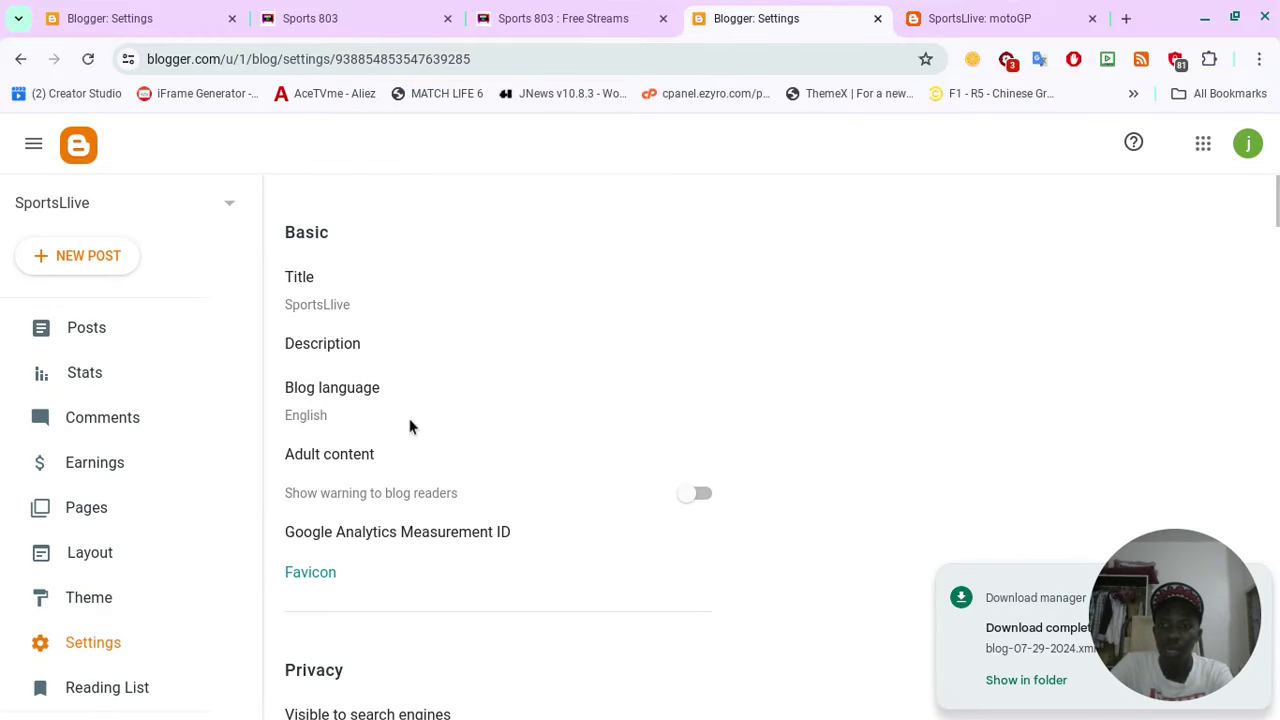
scroll(409, 427, "down", 20)
scroll(409, 427, "up", 5)
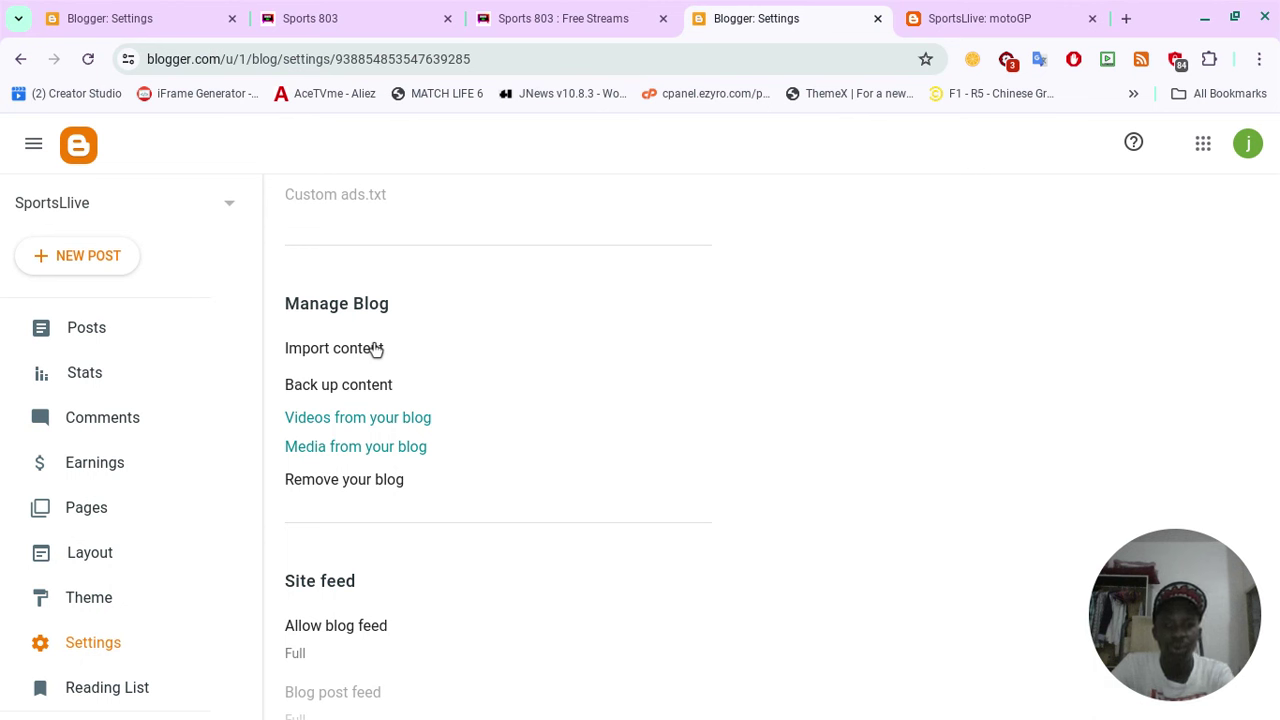
left_click(376, 349)
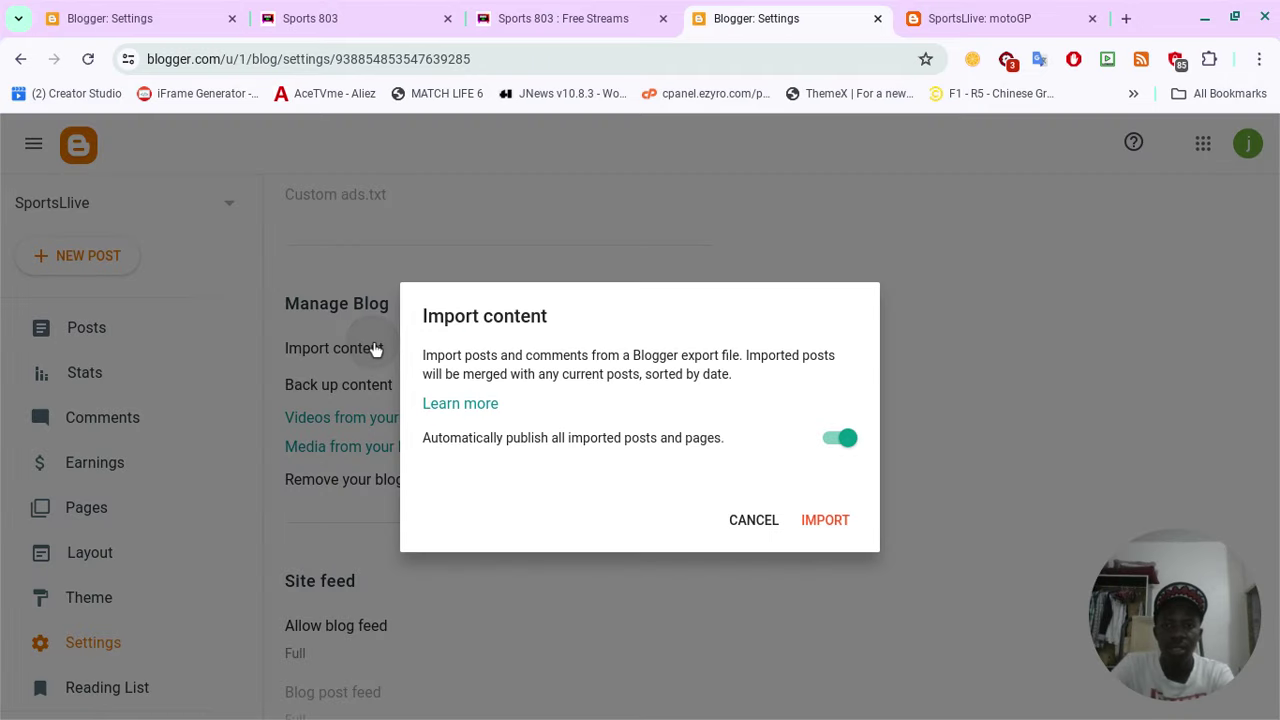
left_click(838, 532)
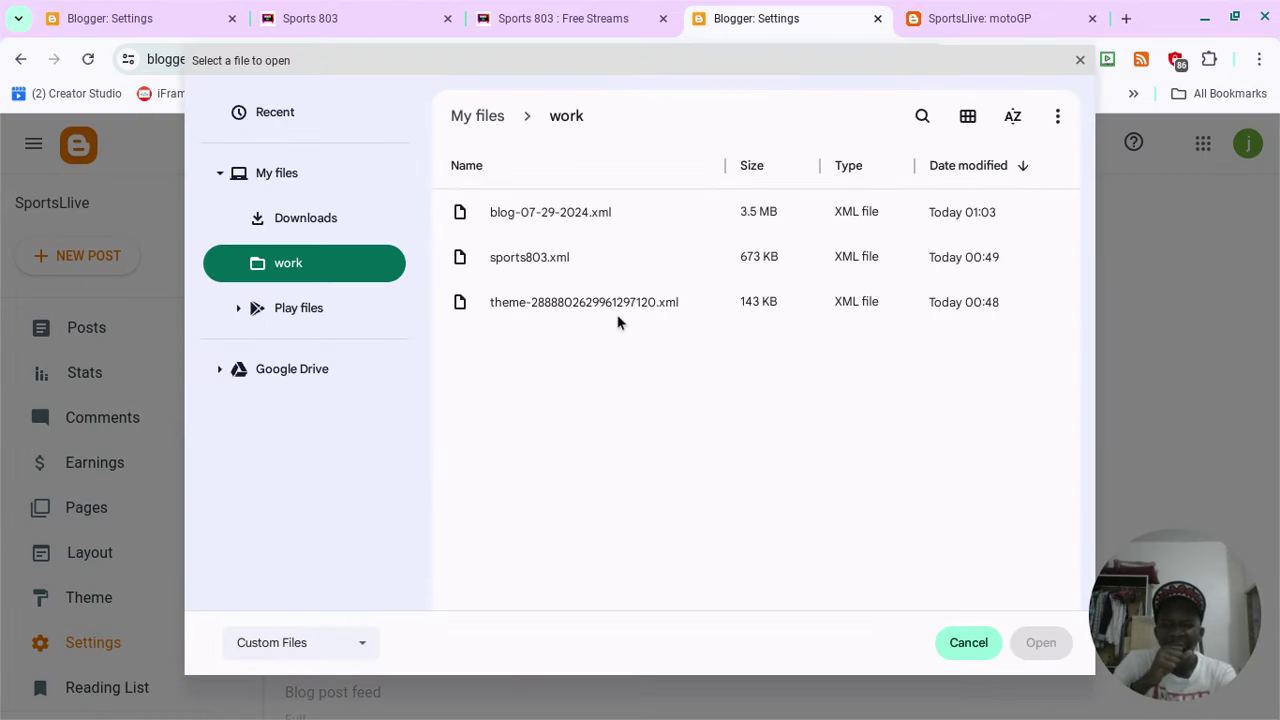
left_click(679, 212)
left_click(679, 212)
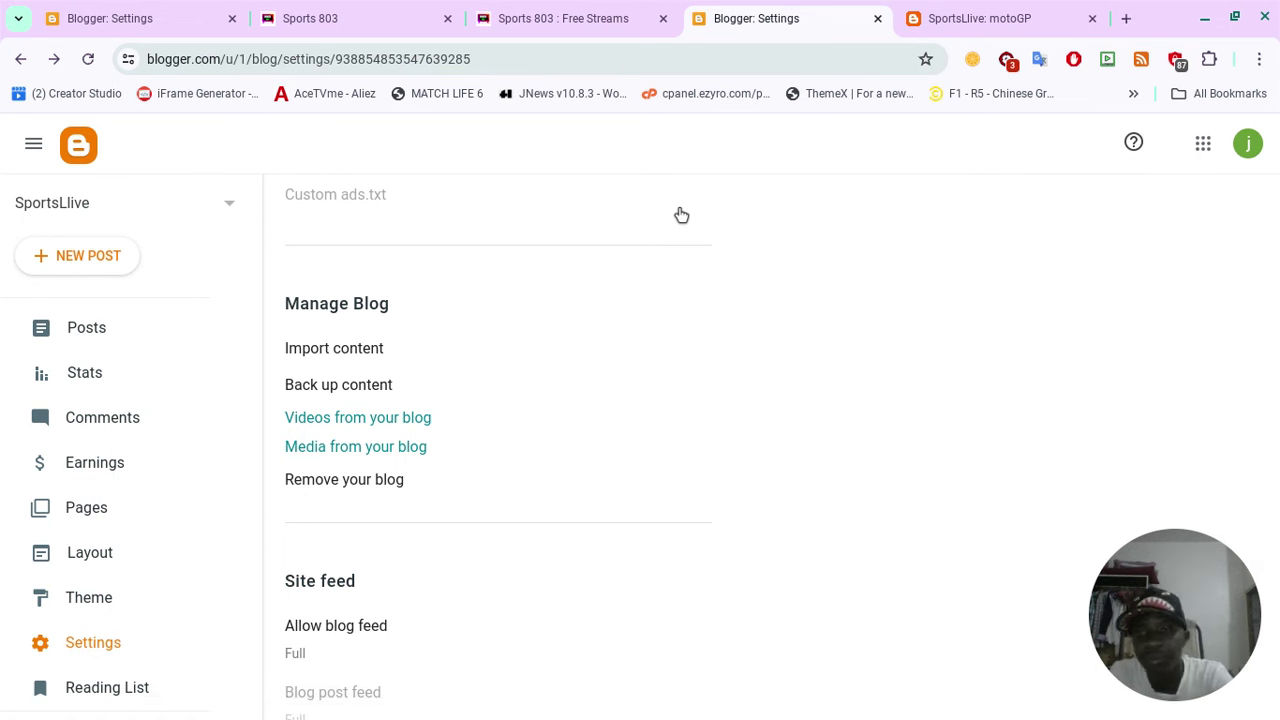
left_click(679, 211)
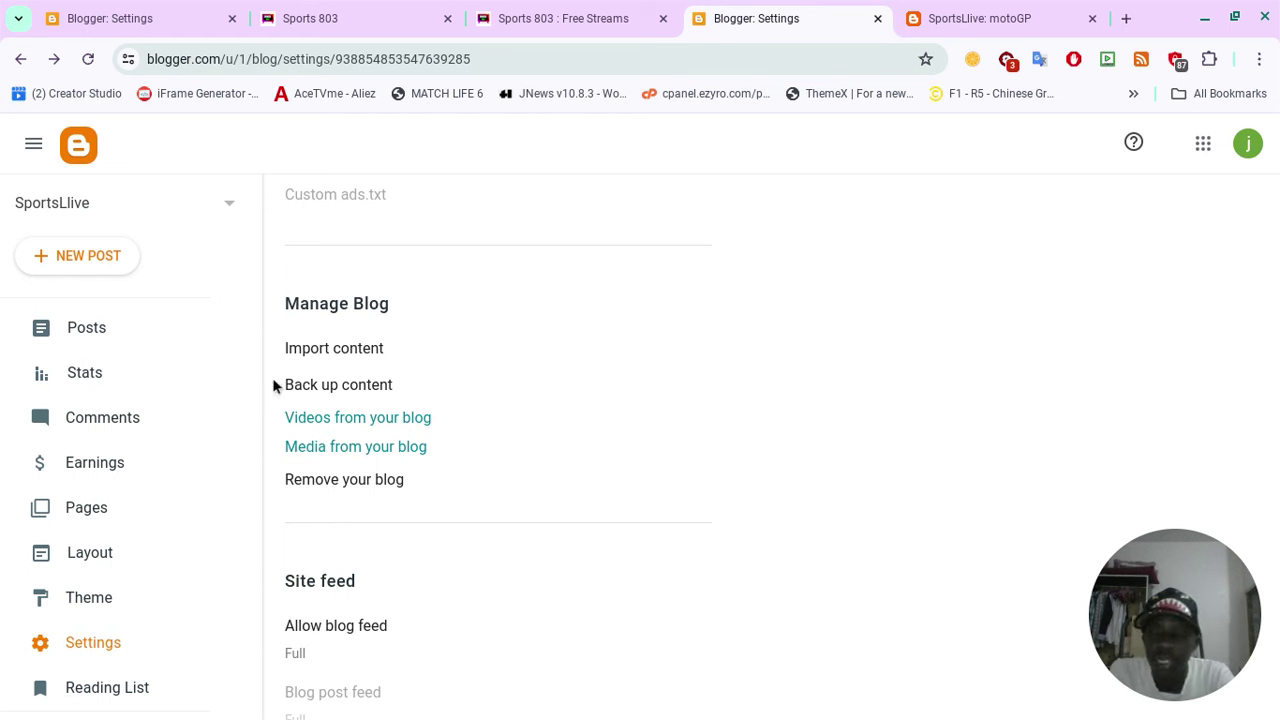
Check the SportsLlive blog's post list for the imported content and reload the page.
scroll(273, 386, "up", 2)
left_click(140, 343)
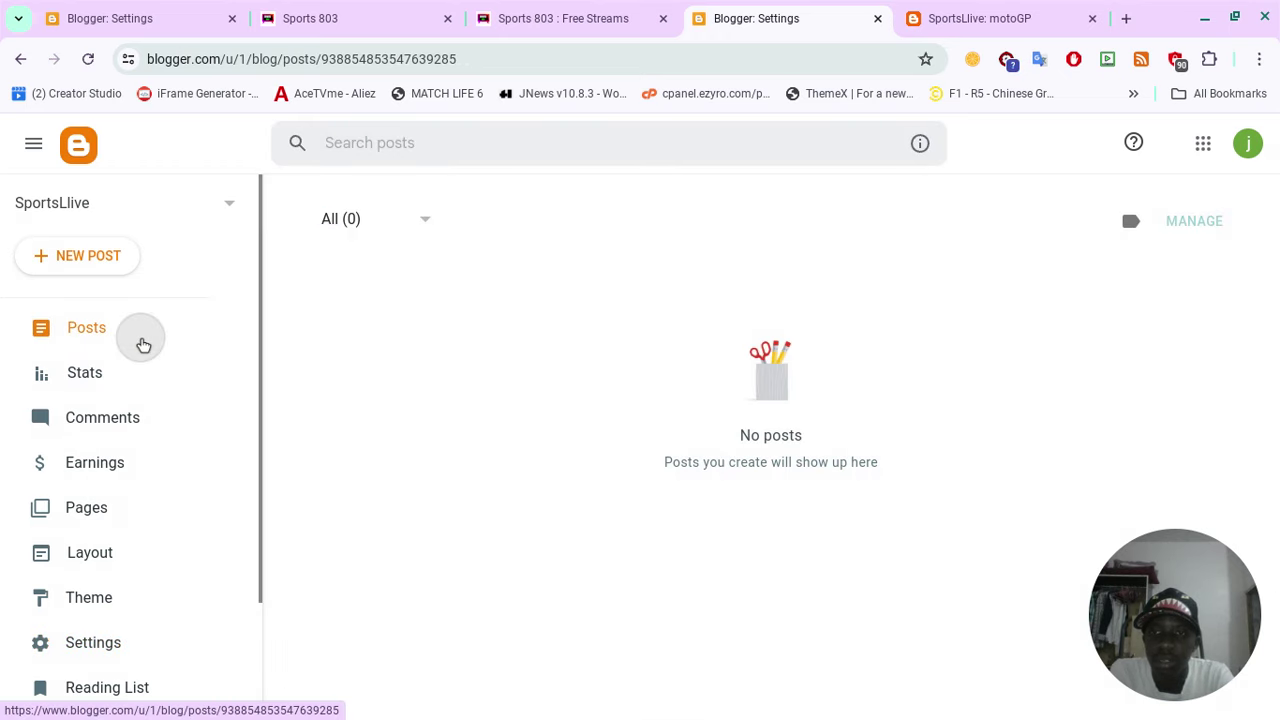
left_click(92, 60)
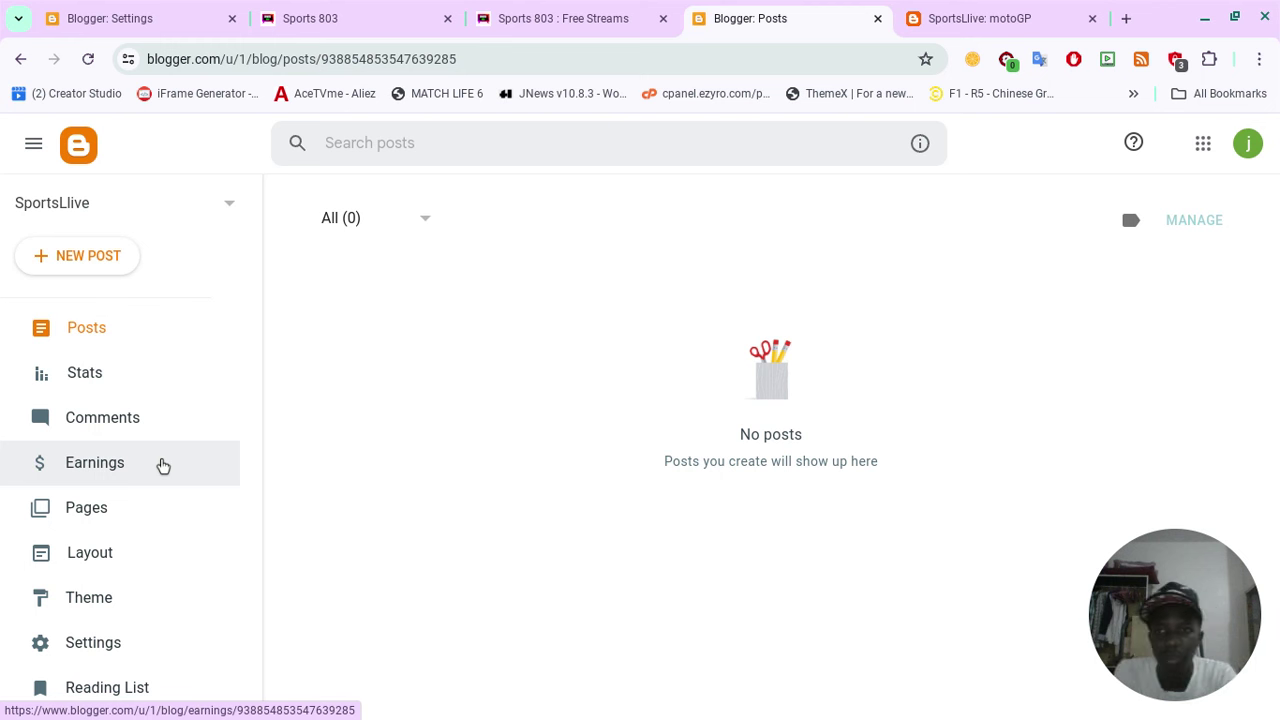
Return to the other Blogger account, switch to the War Noir blog and show its posts.
left_click(102, 12)
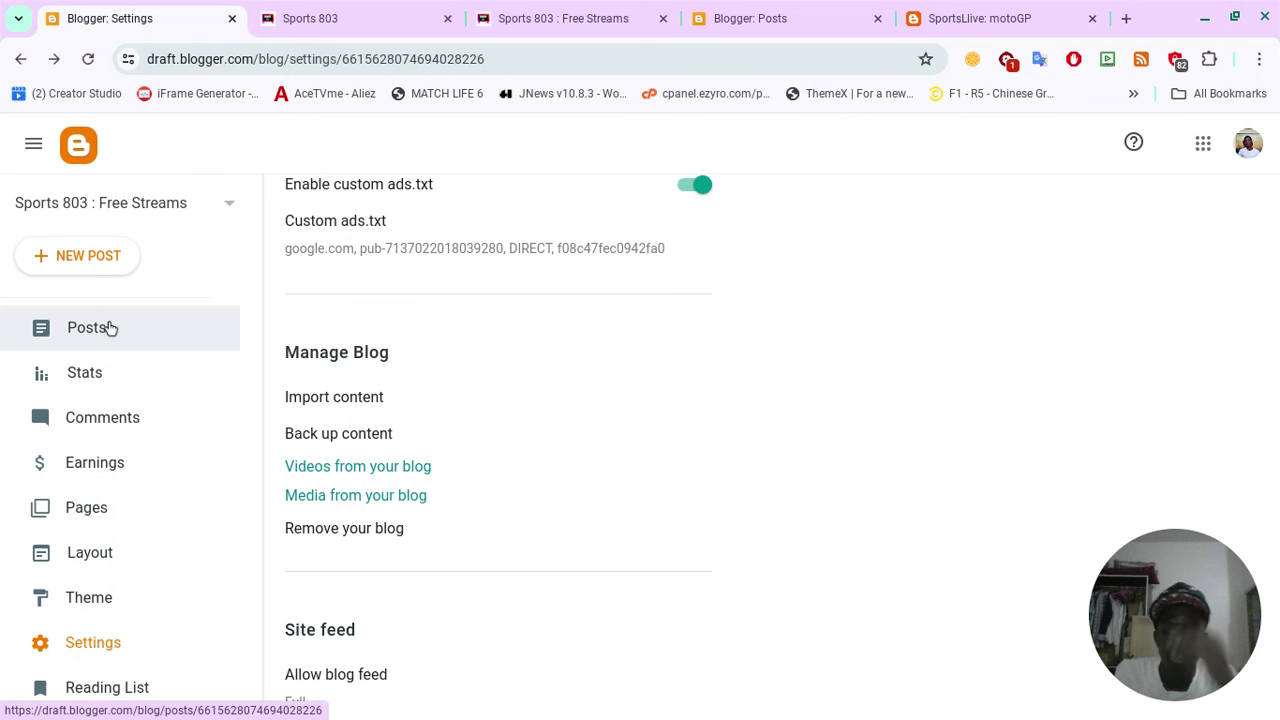
left_click(201, 195)
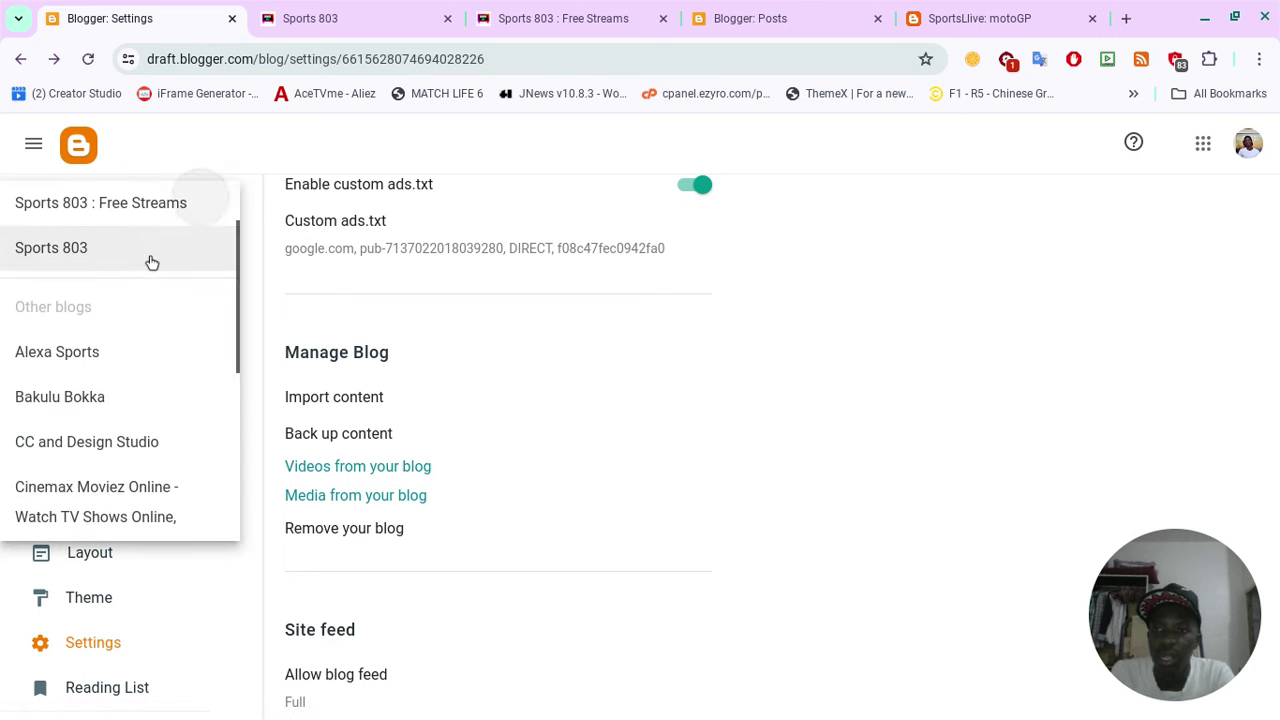
scroll(152, 262, "up", 1)
left_click(116, 262)
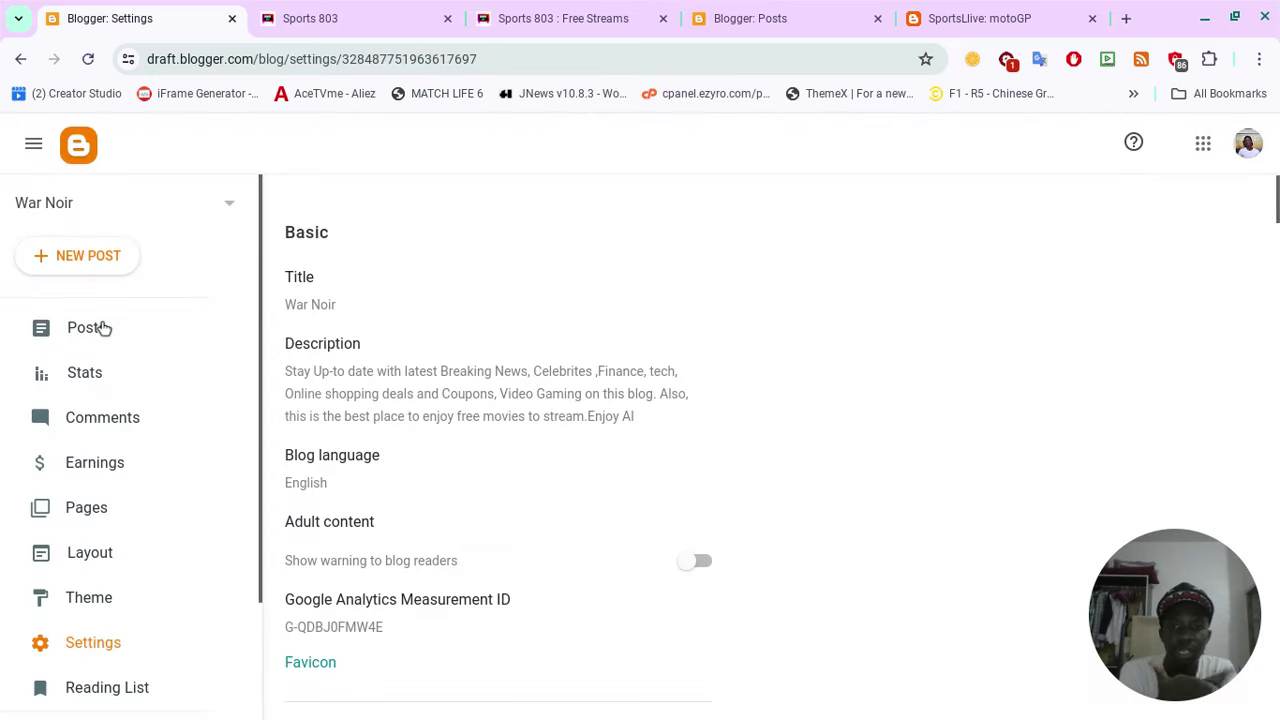
left_click(104, 328)
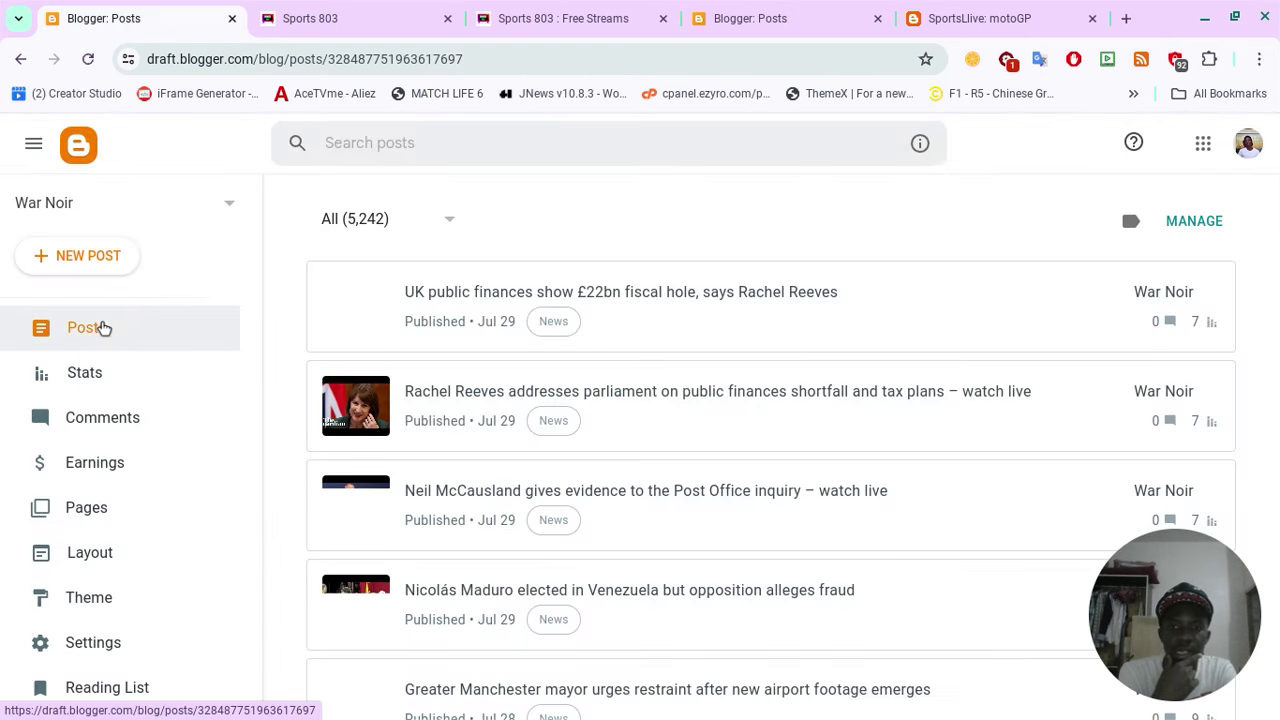
Search the posts for "bukedde" and open the post "Watch Bukedde TV 1 Free live stream" in the editor.
left_click(453, 152)
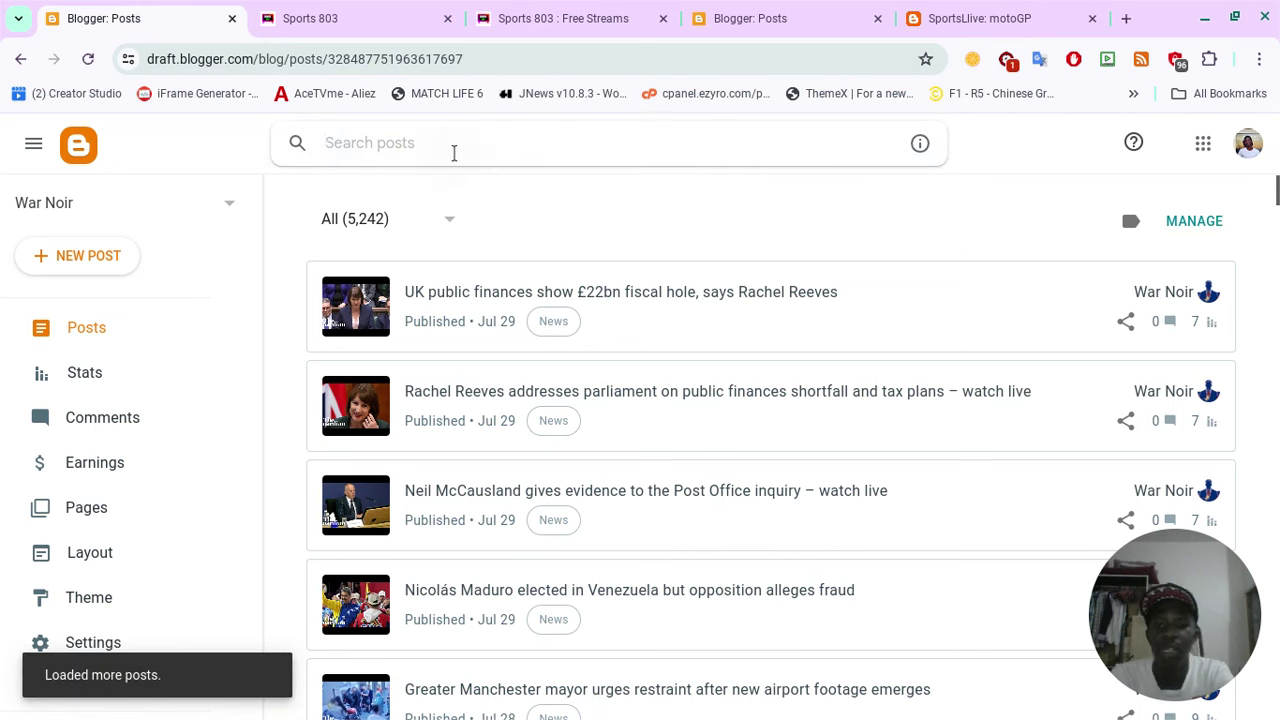
type("bukedde")
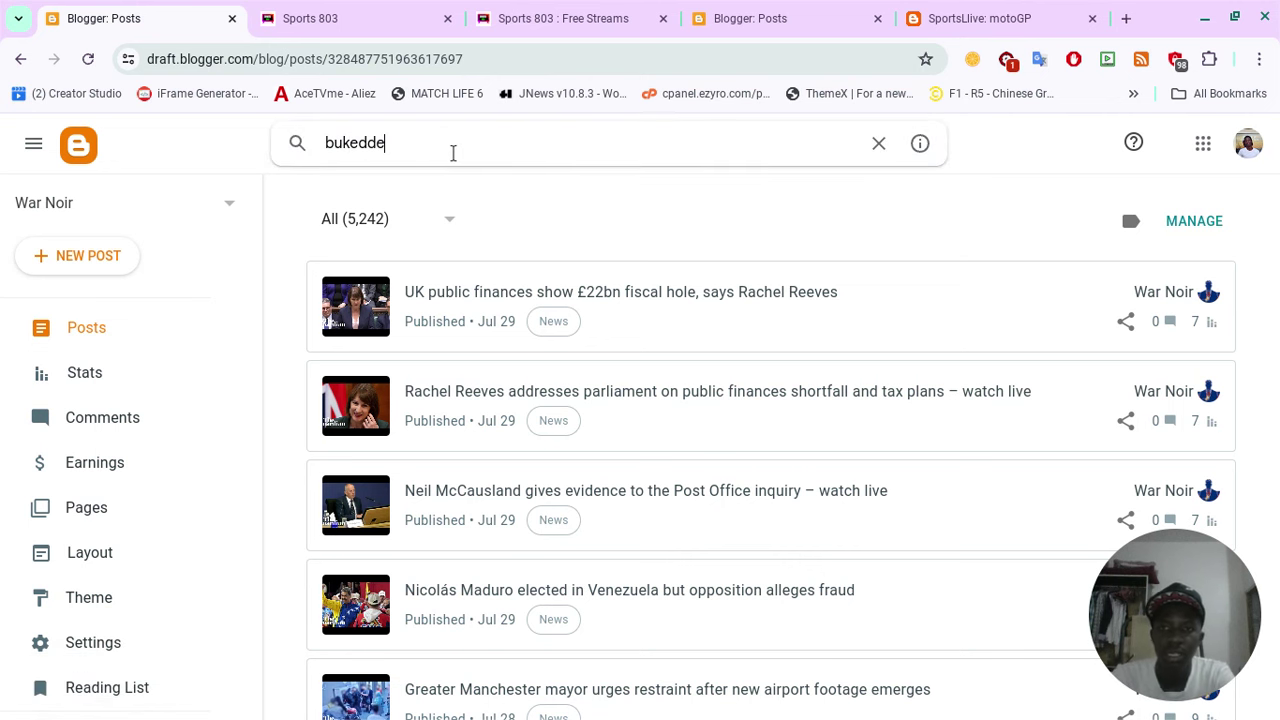
key("Return")
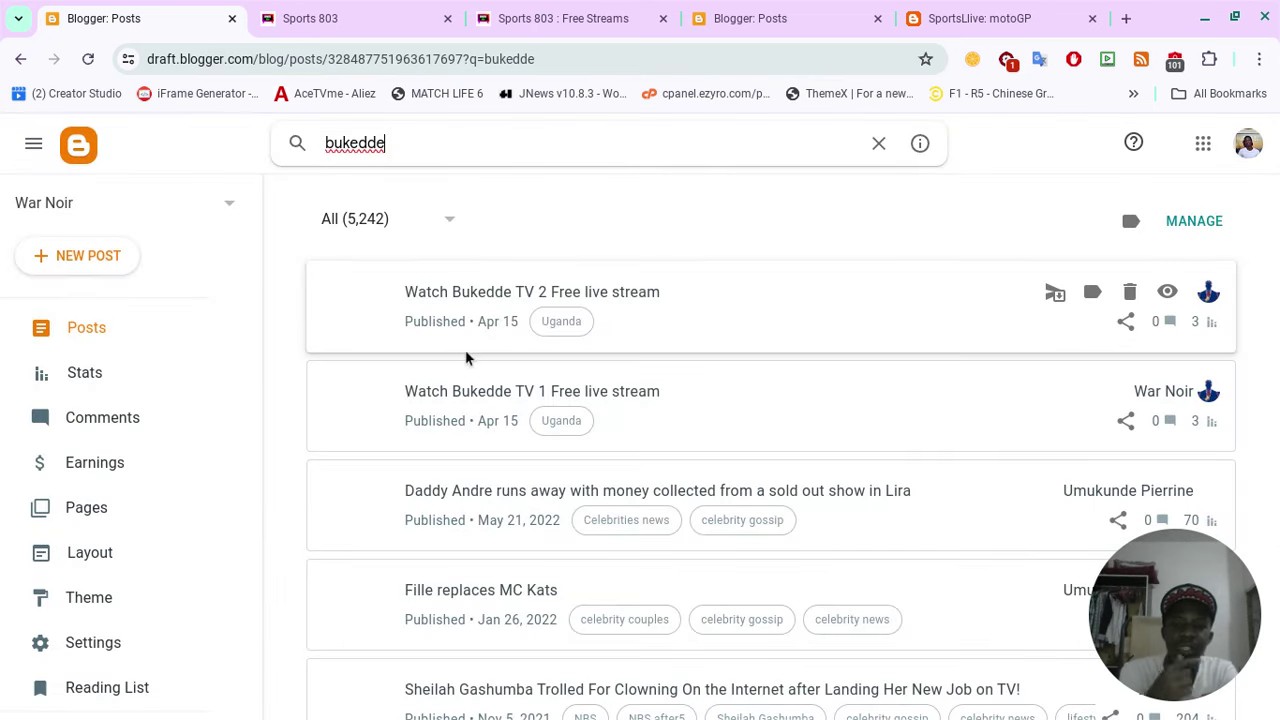
left_click(452, 389)
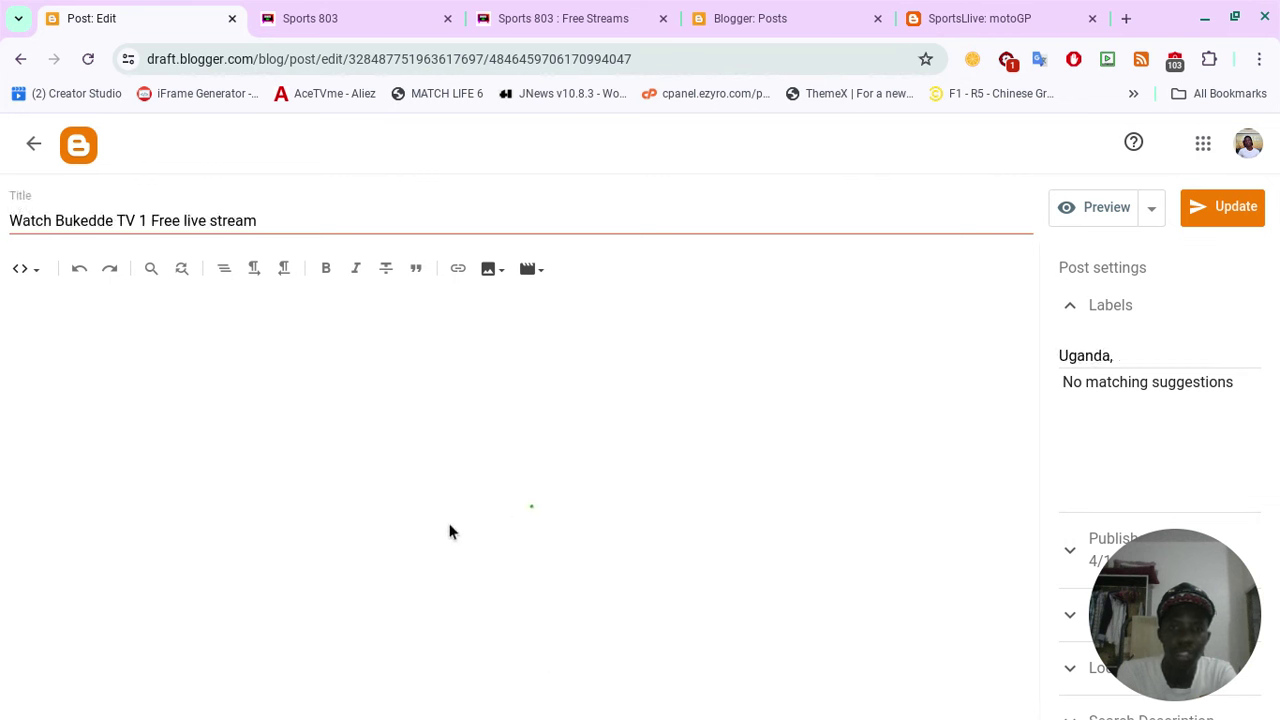
Copy the index.m3u8 stream URL from the iframe source in the Bukedde post's HTML, and show the SportsLlive blog's reloaded page list.
scroll(450, 532, "down", 15)
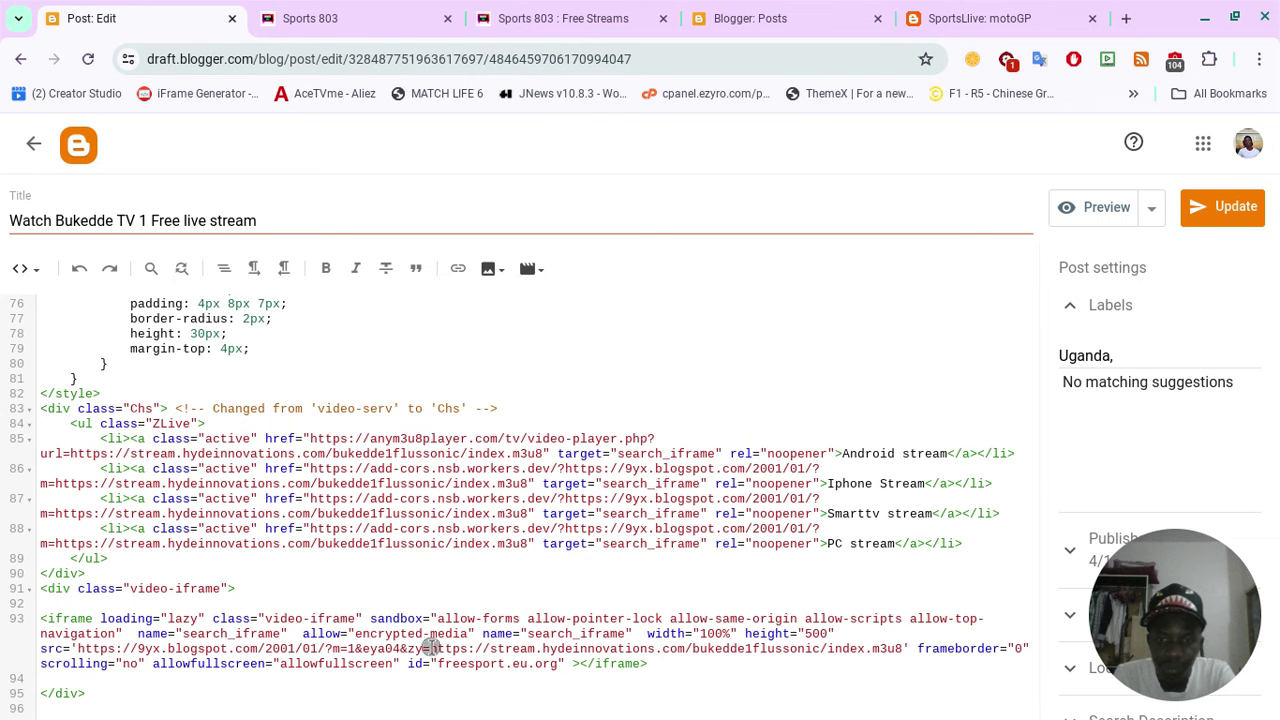
left_click_drag(430, 649, 905, 648)
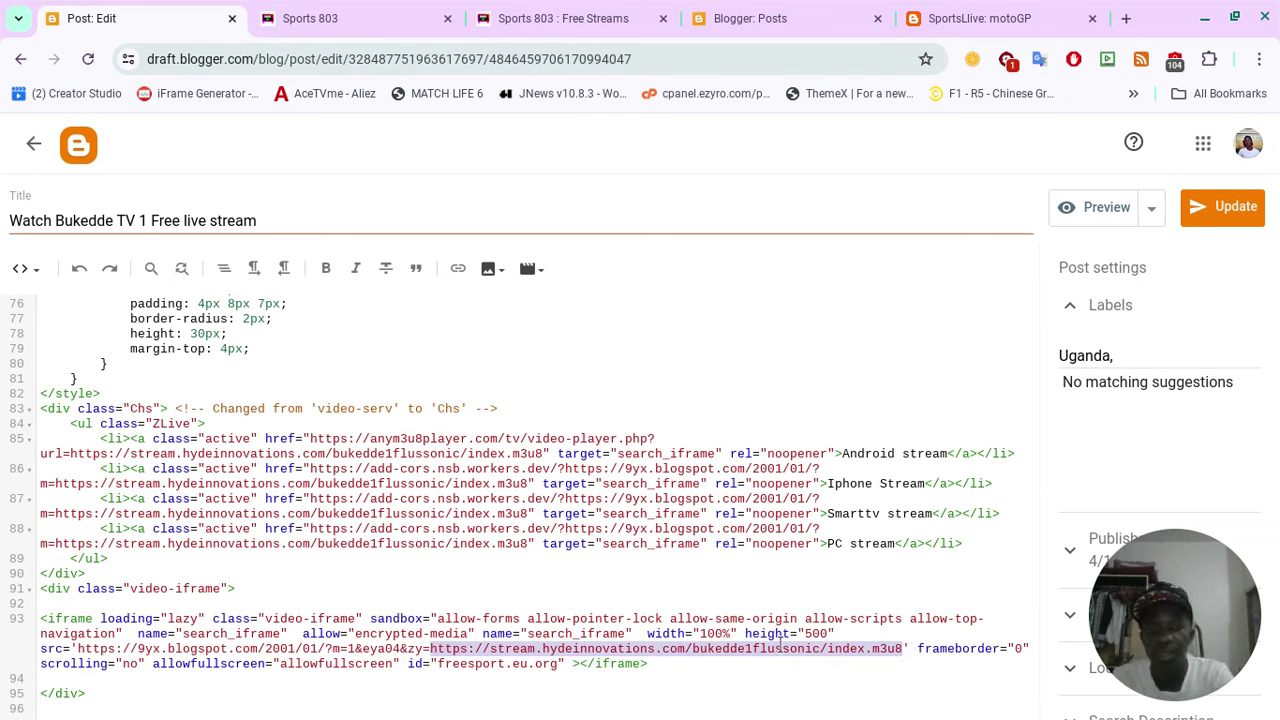
left_click(816, 9)
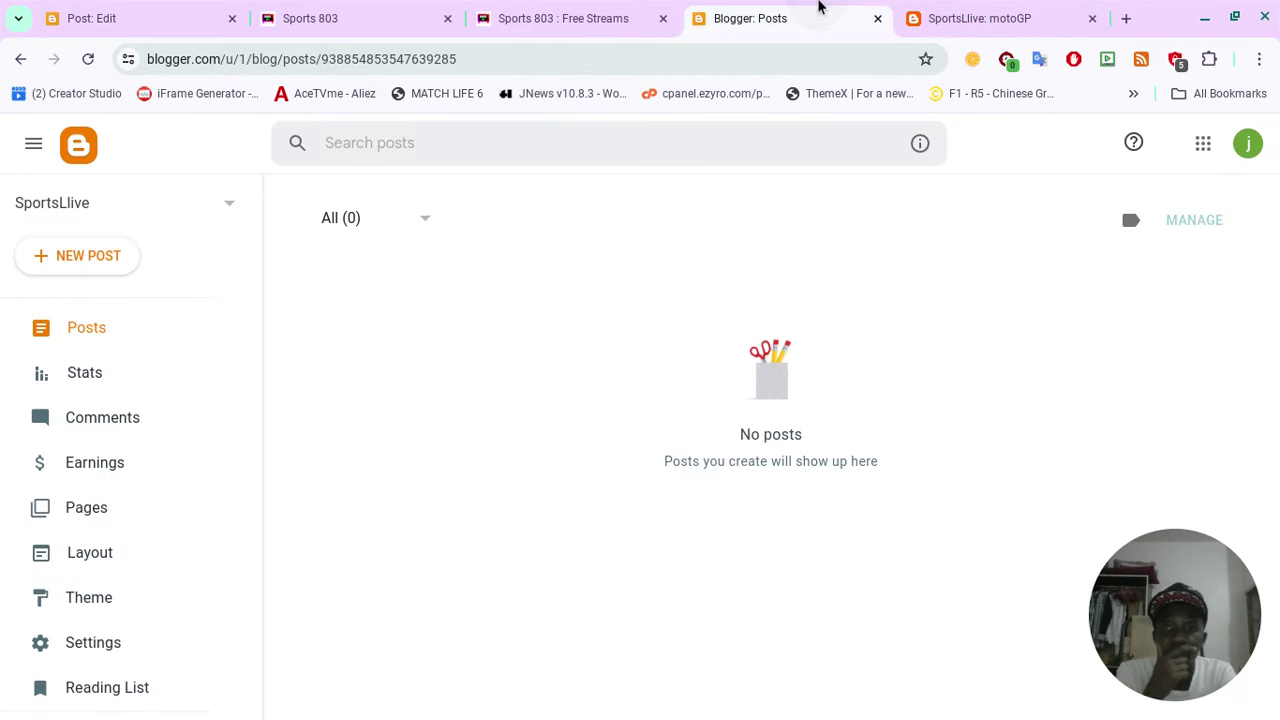
left_click(58, 507)
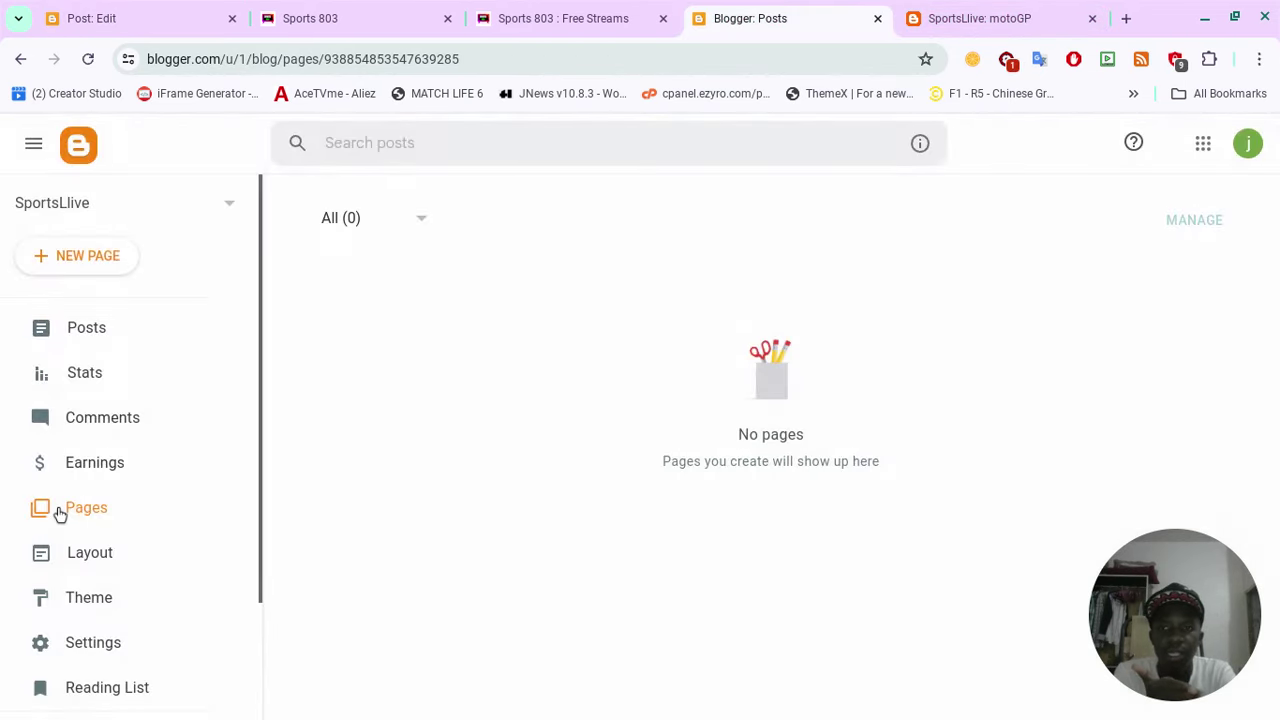
left_click(88, 60)
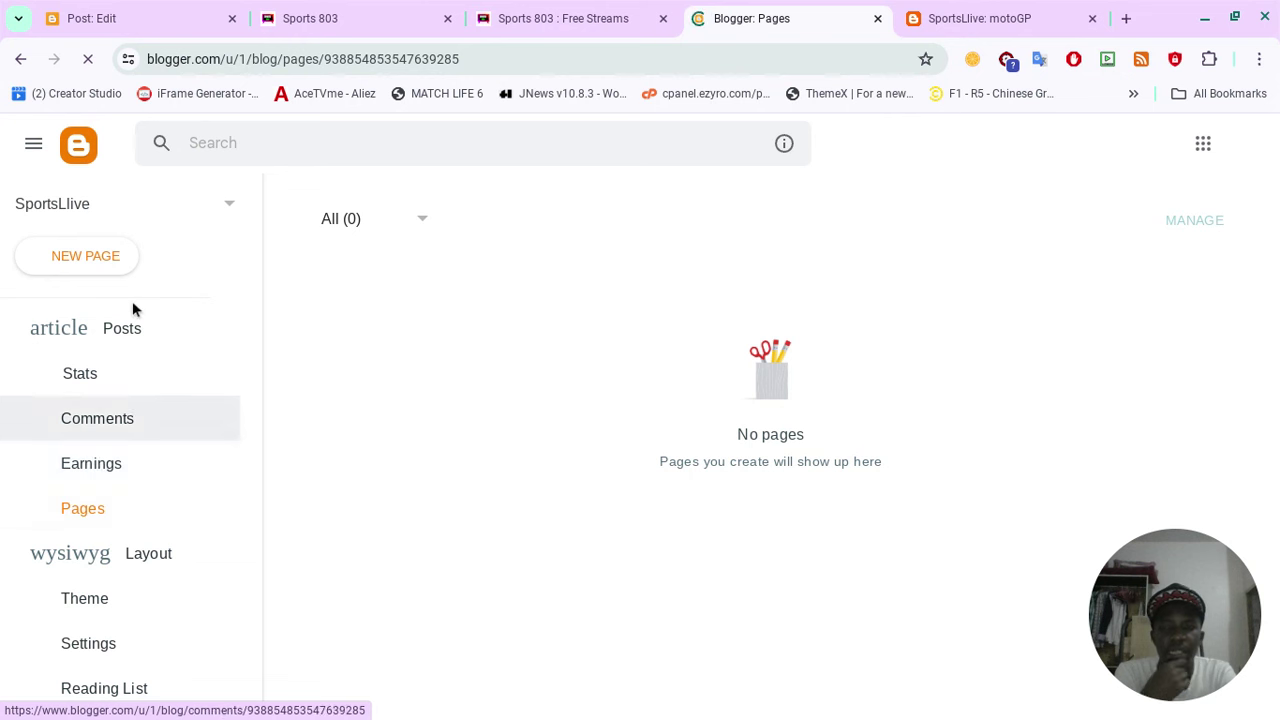
Open the import content restriction from the SportsLlive blog's settings and review the restriction details for Blogger.
left_click(111, 646)
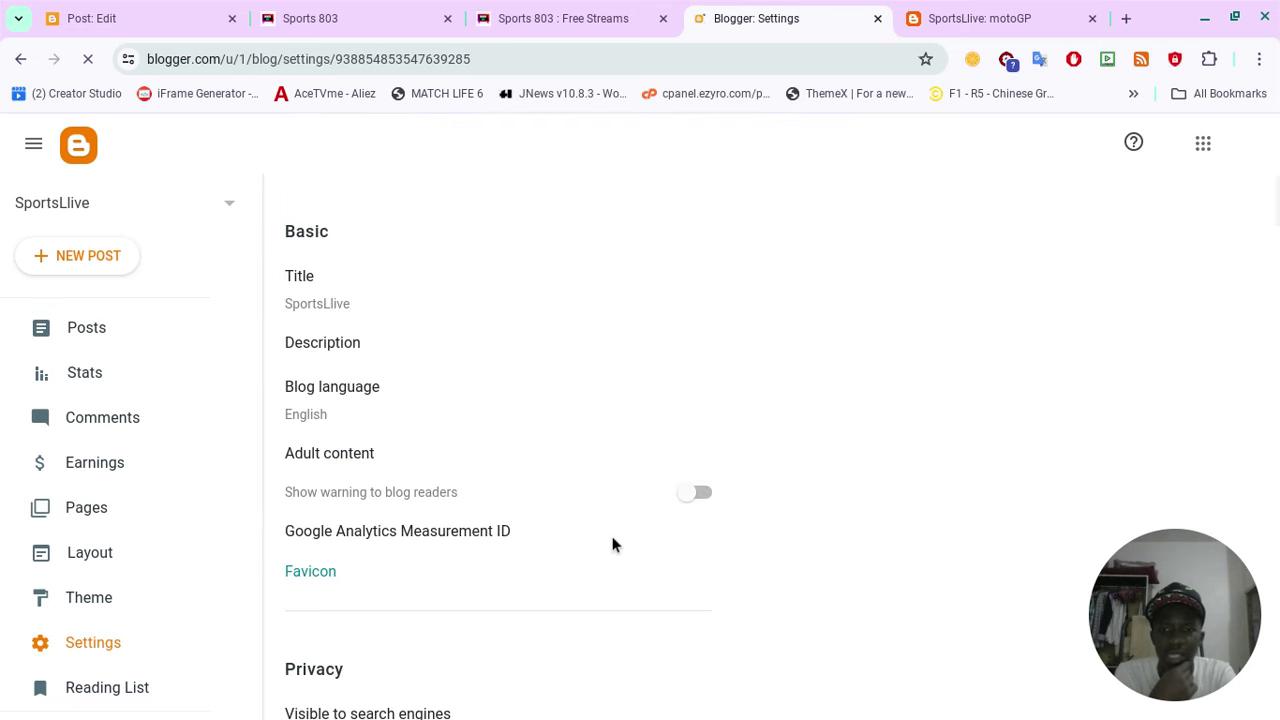
scroll(594, 534, "down", 20)
scroll(594, 534, "up", 6)
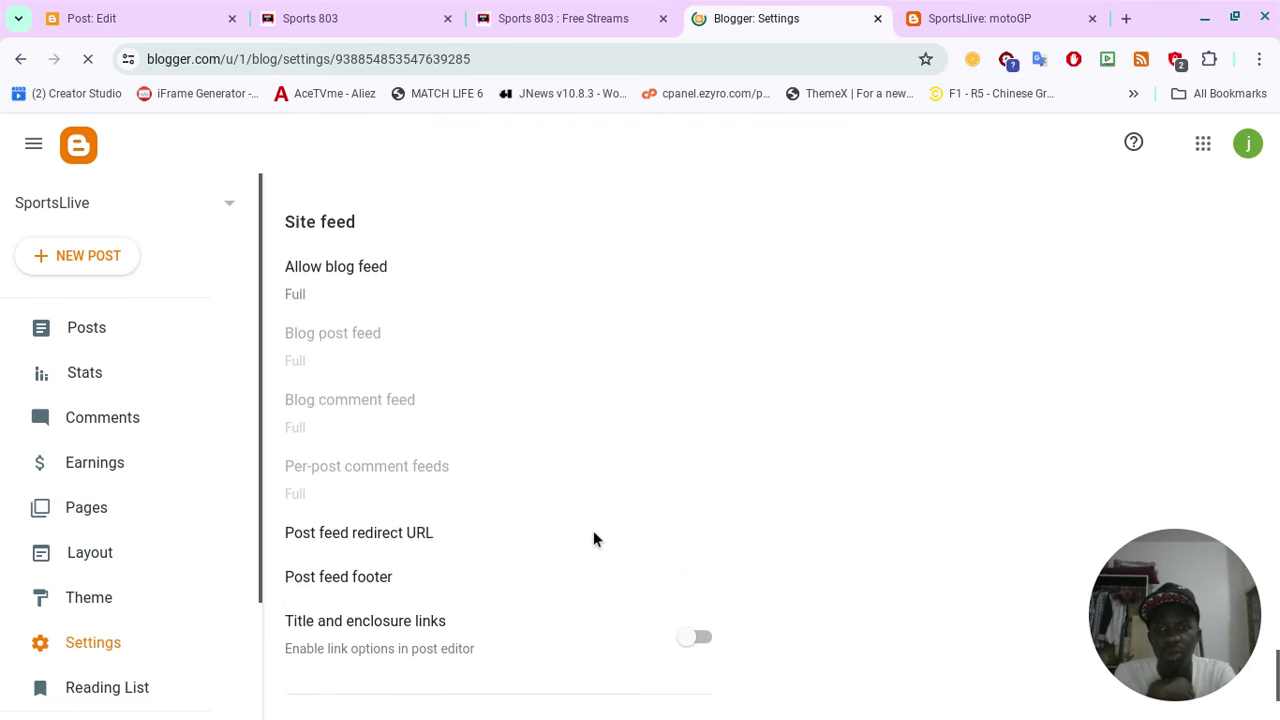
left_click(337, 455)
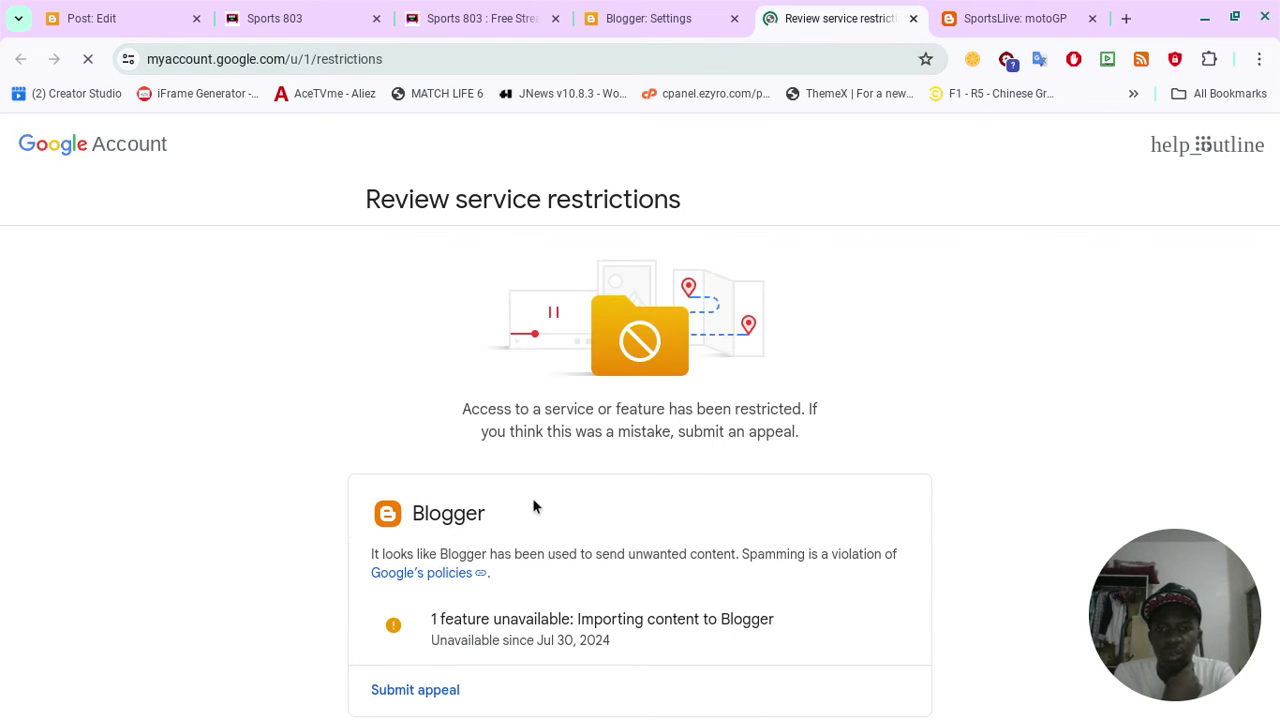
scroll(532, 497, "down", 2)
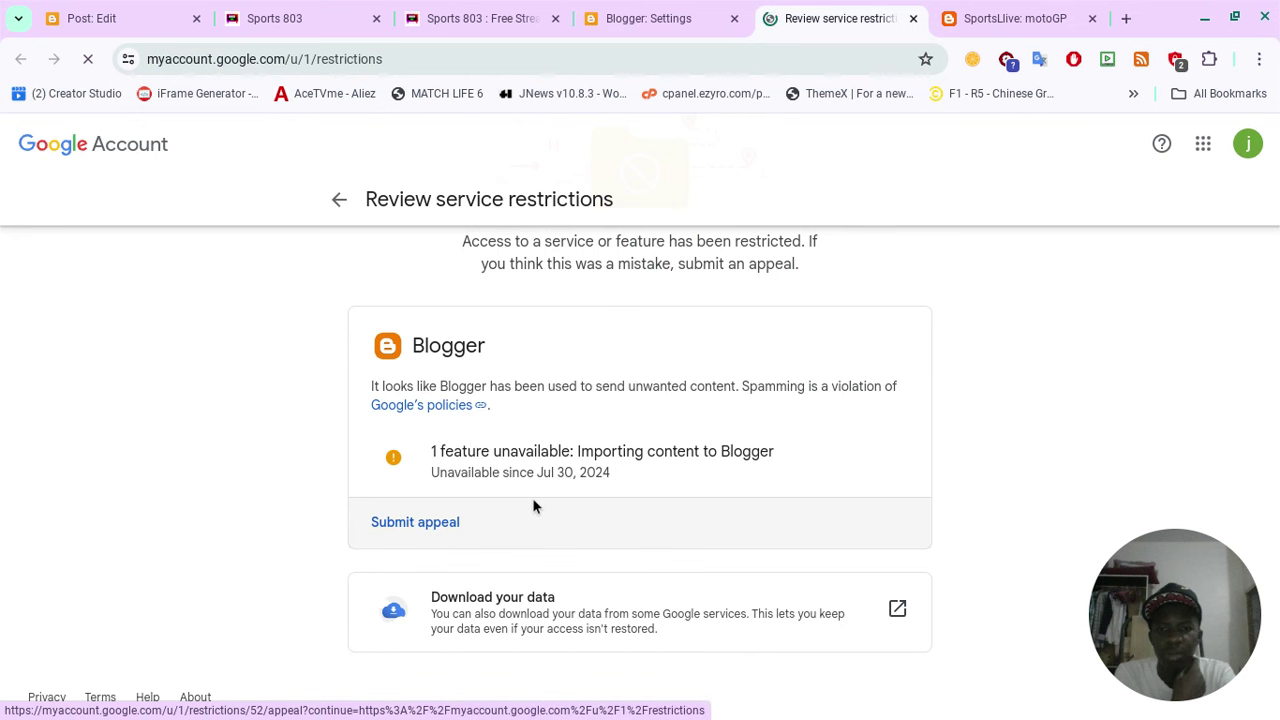
scroll(511, 342, "up", 2)
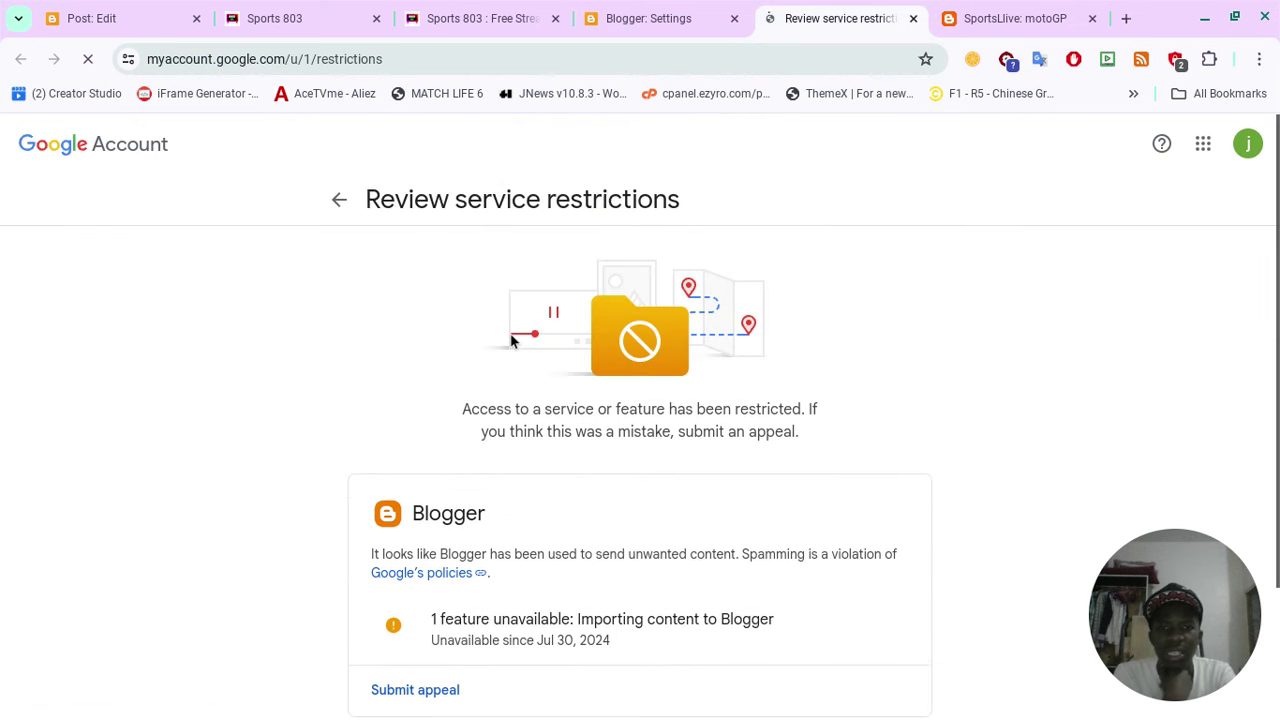
scroll(423, 449, "down", 2)
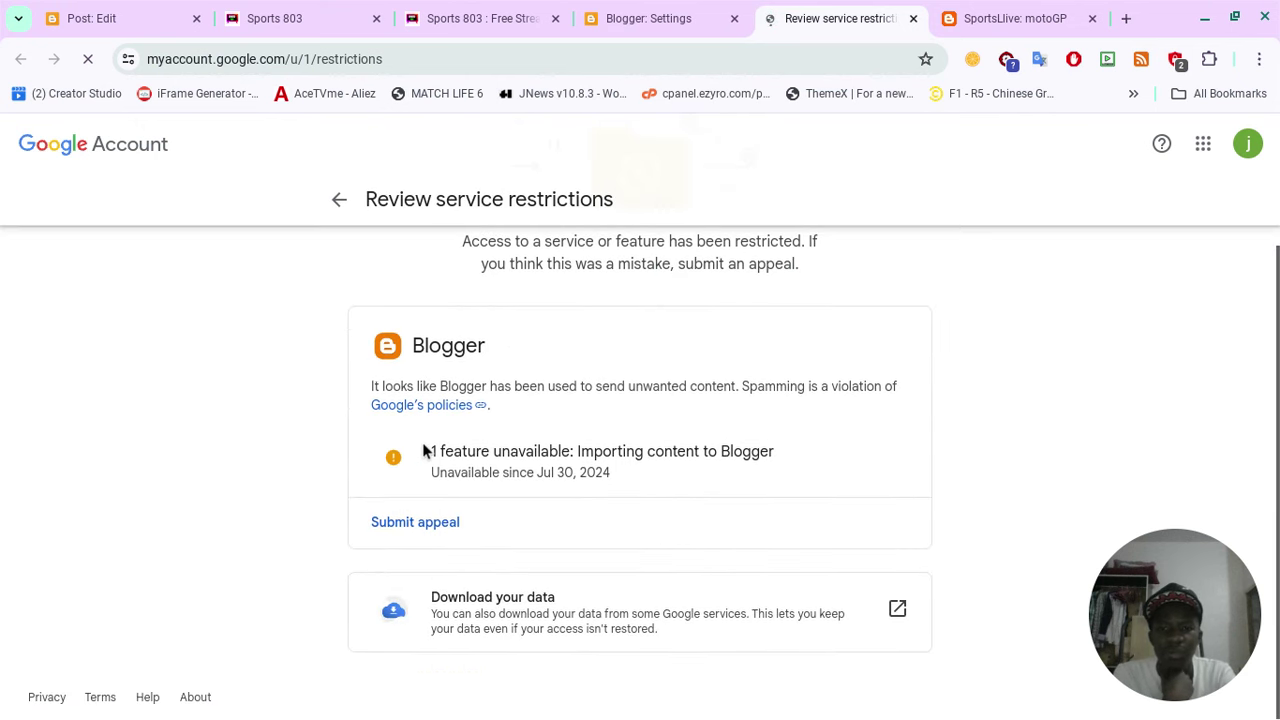
Look through the appeal form for the content import restriction and close it without filling it in.
left_click(390, 527)
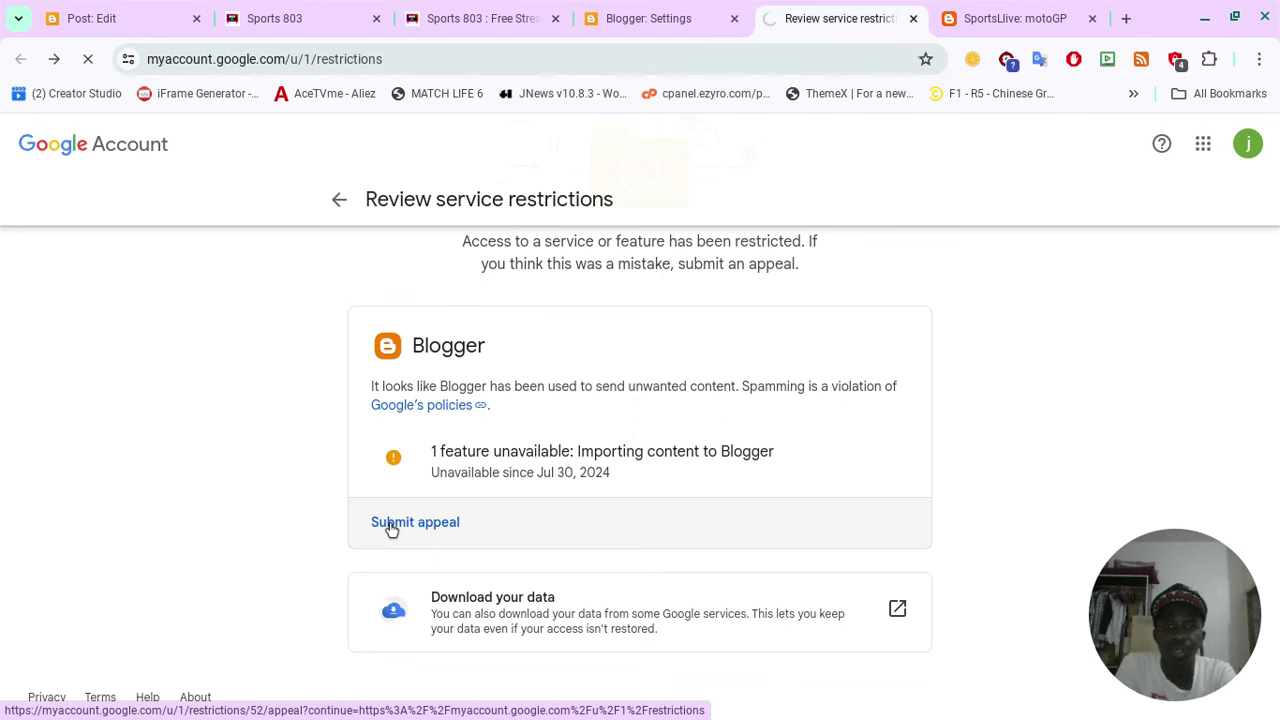
left_click(390, 527)
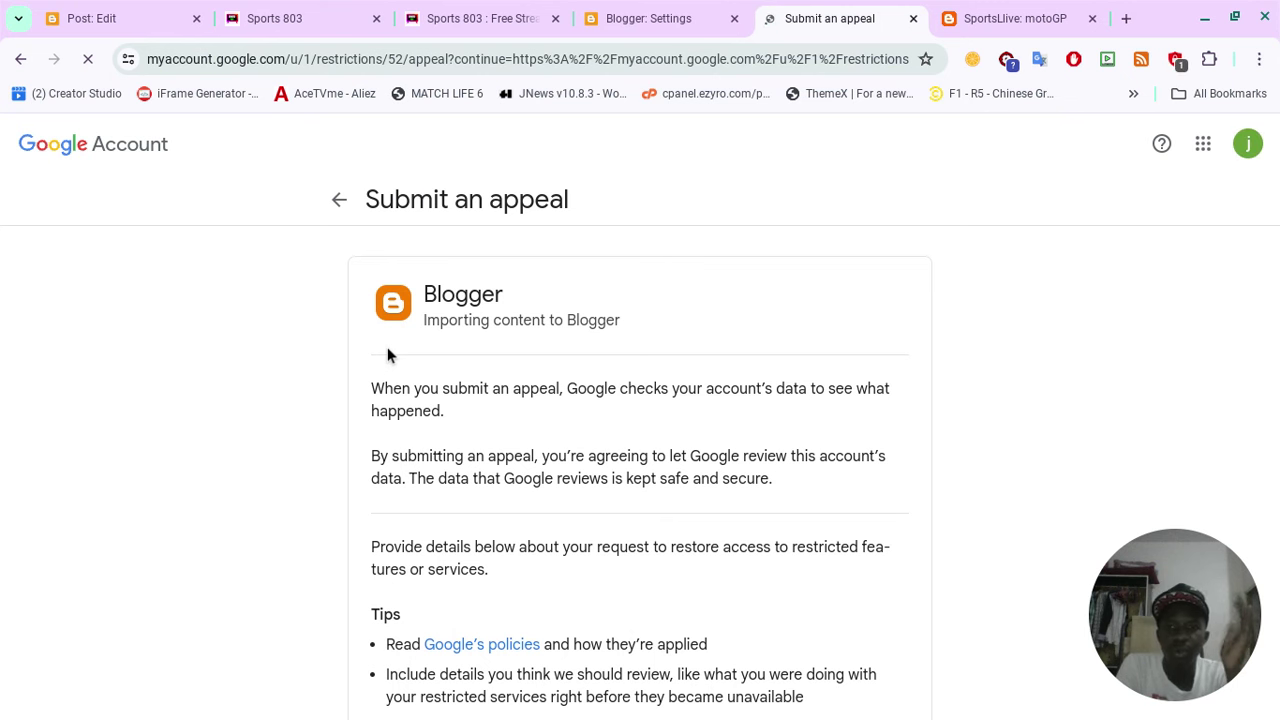
scroll(387, 355, "down", 4)
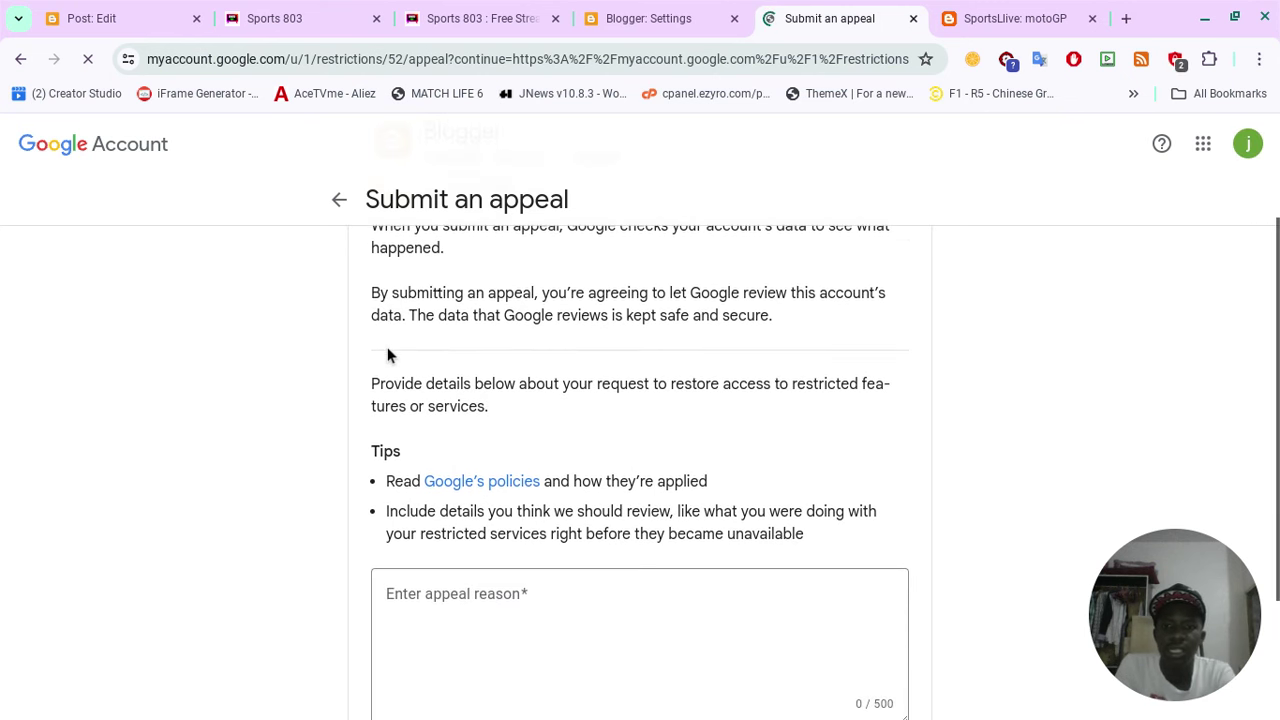
scroll(387, 350, "up", 3)
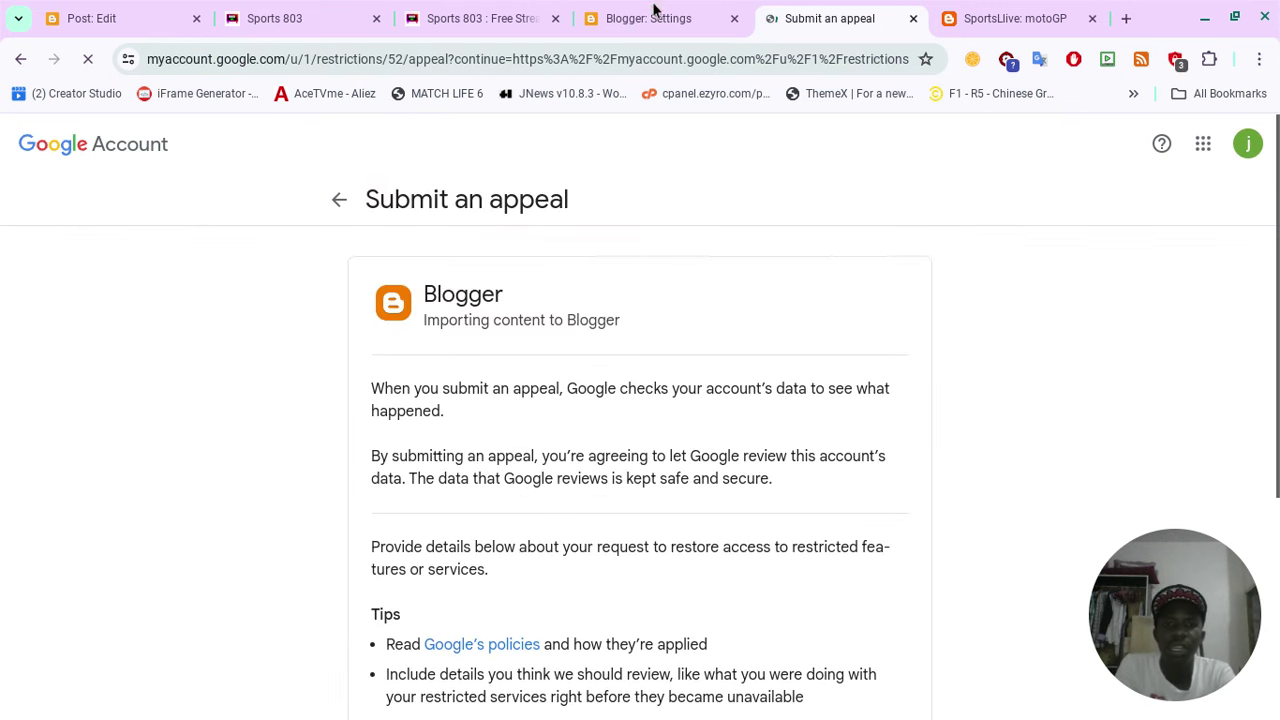
left_click(915, 20)
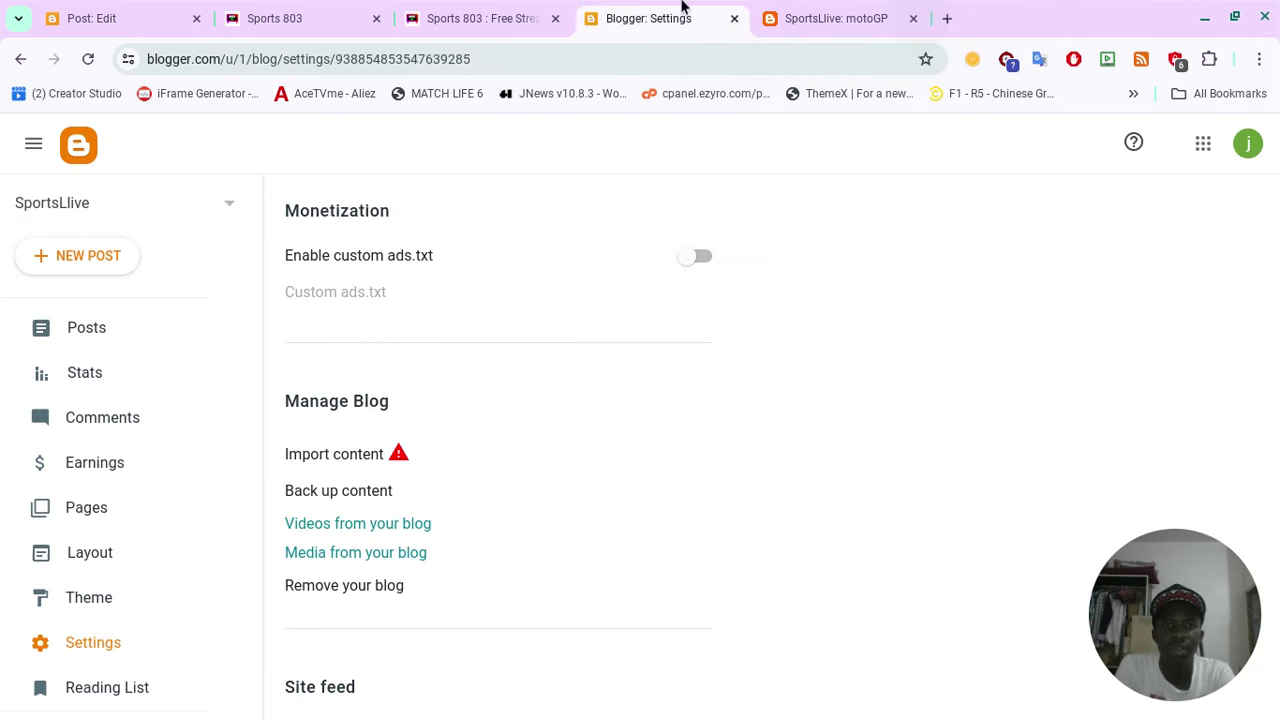
Create a new page in the SportsLlive blog titled "Player 1".
left_click(146, 526)
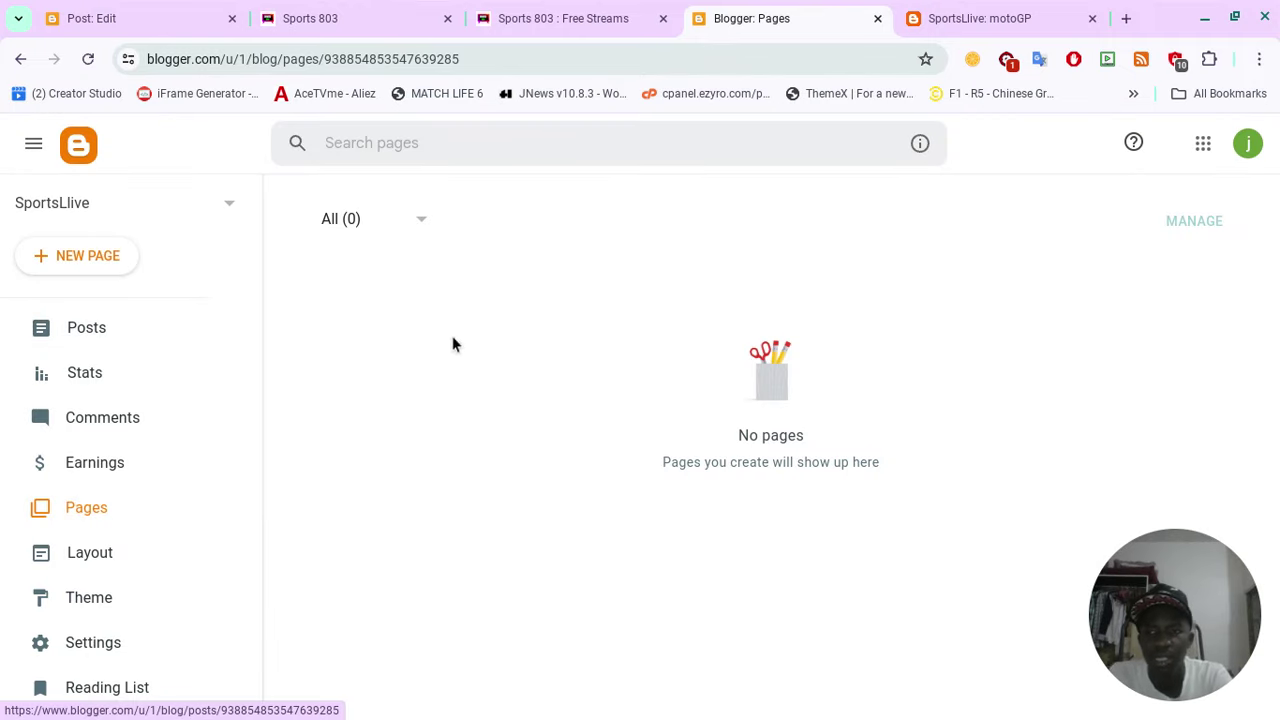
left_click(76, 247)
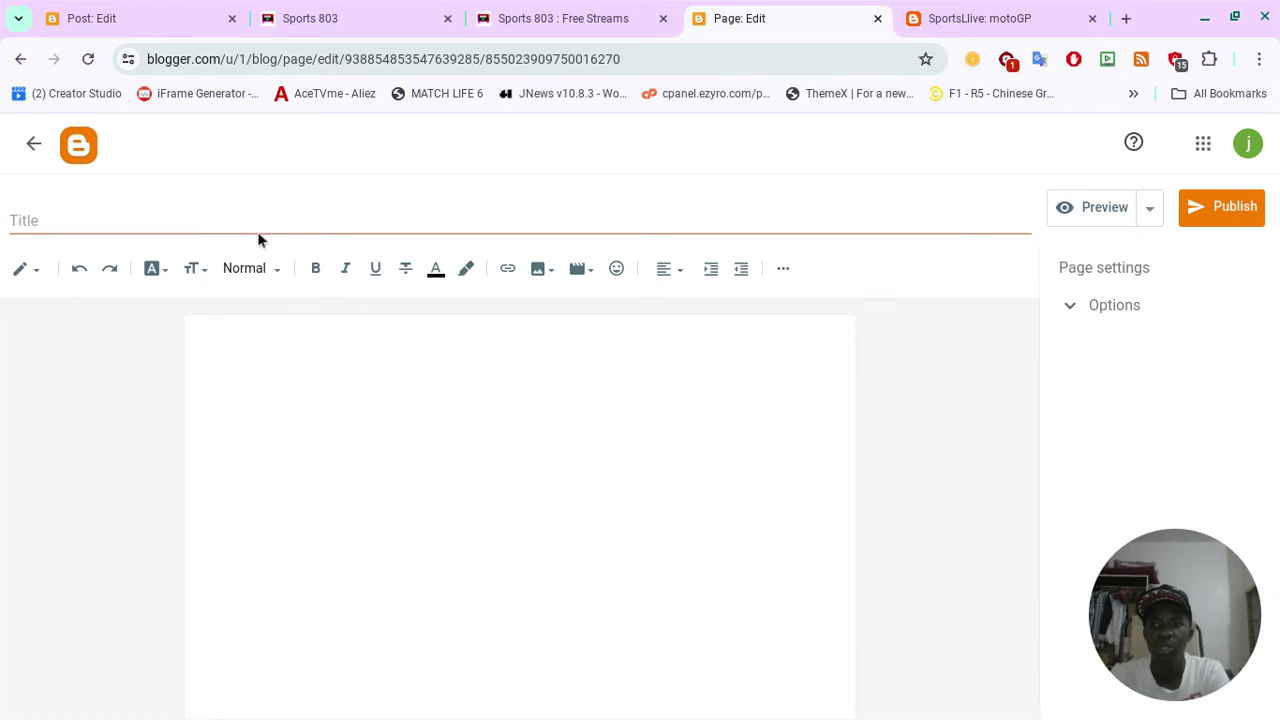
left_click(200, 224)
type("Pla")
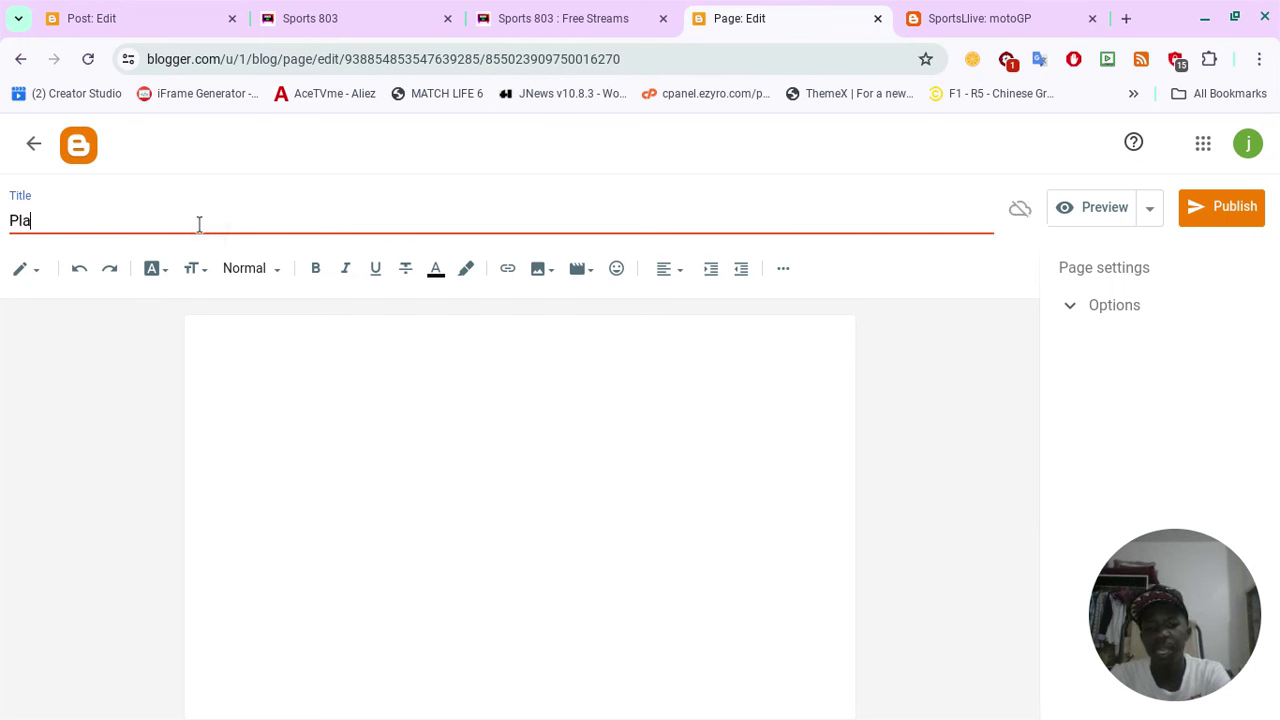
type("yer 1")
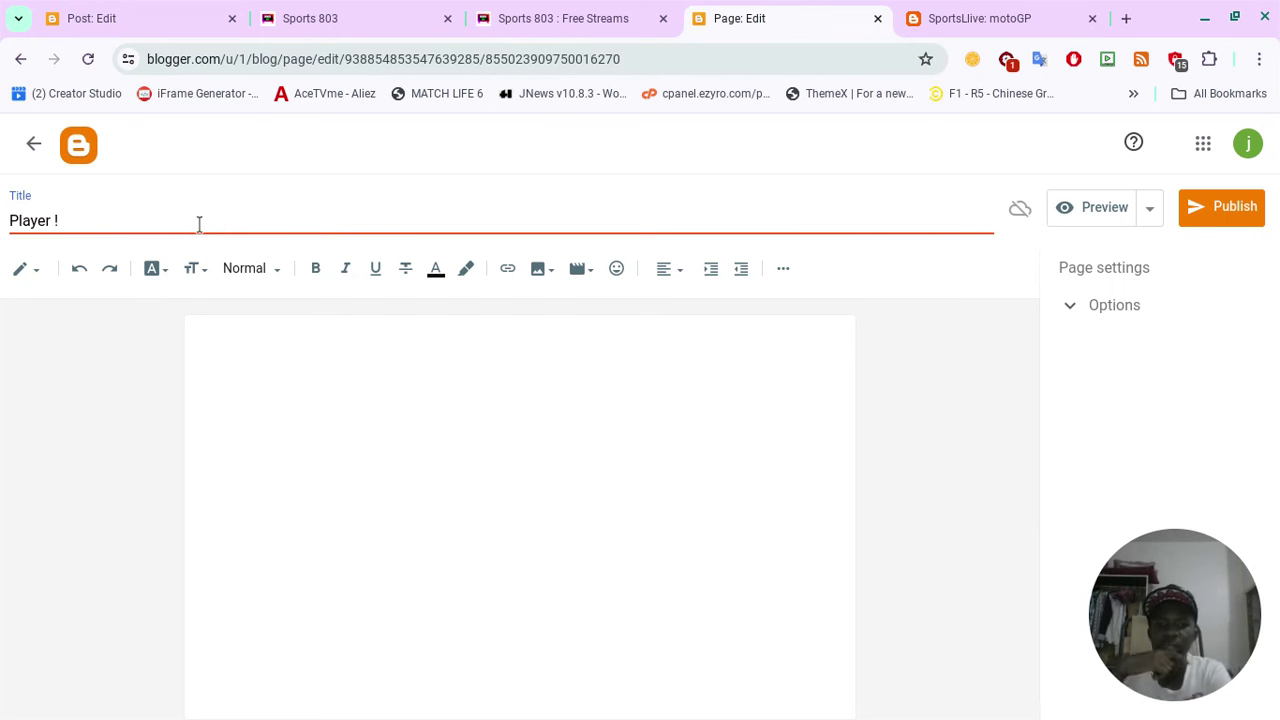
left_click(392, 420)
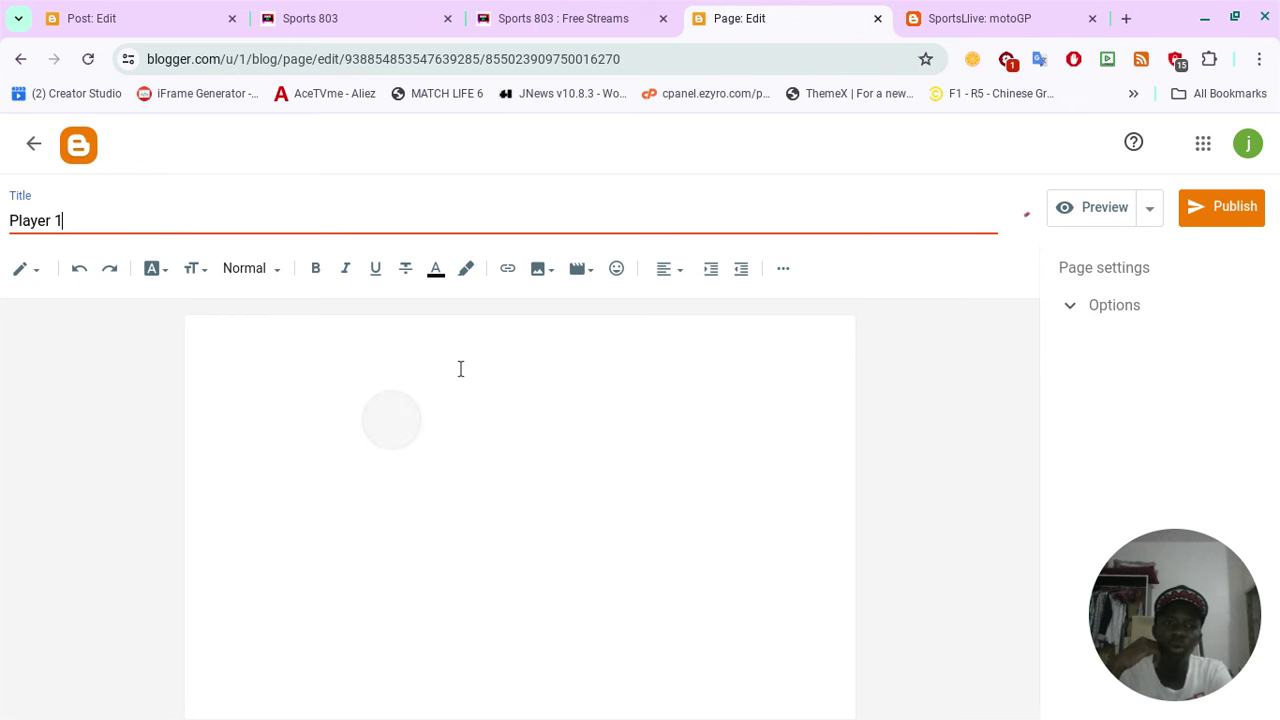
Check the reader comment options of the Player 1 page and return to the page list.
left_click(1131, 305)
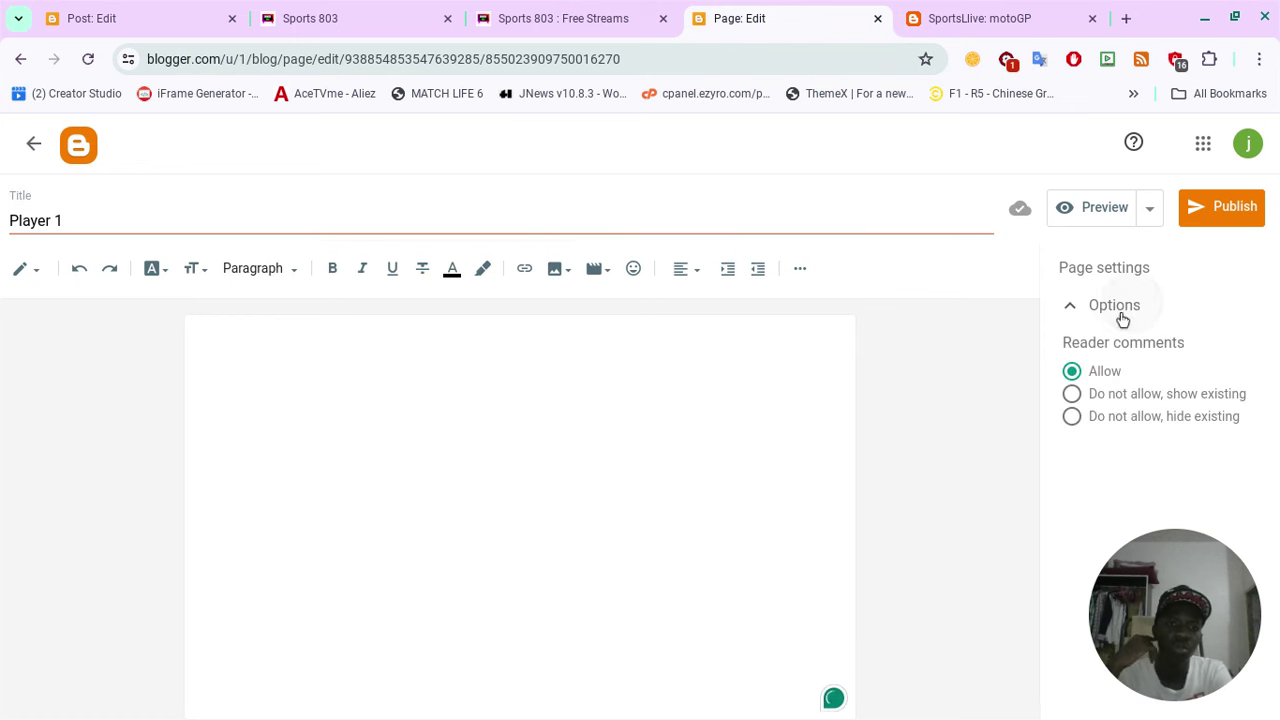
left_click(615, 391)
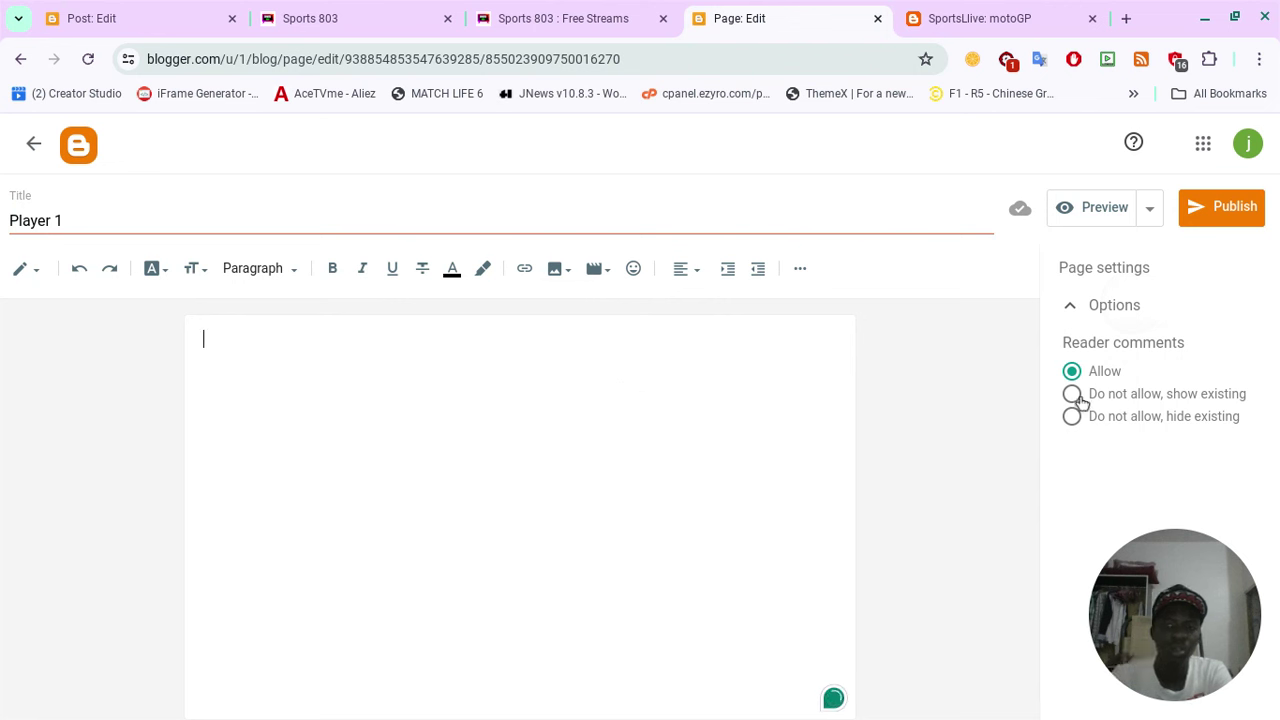
left_click(1116, 305)
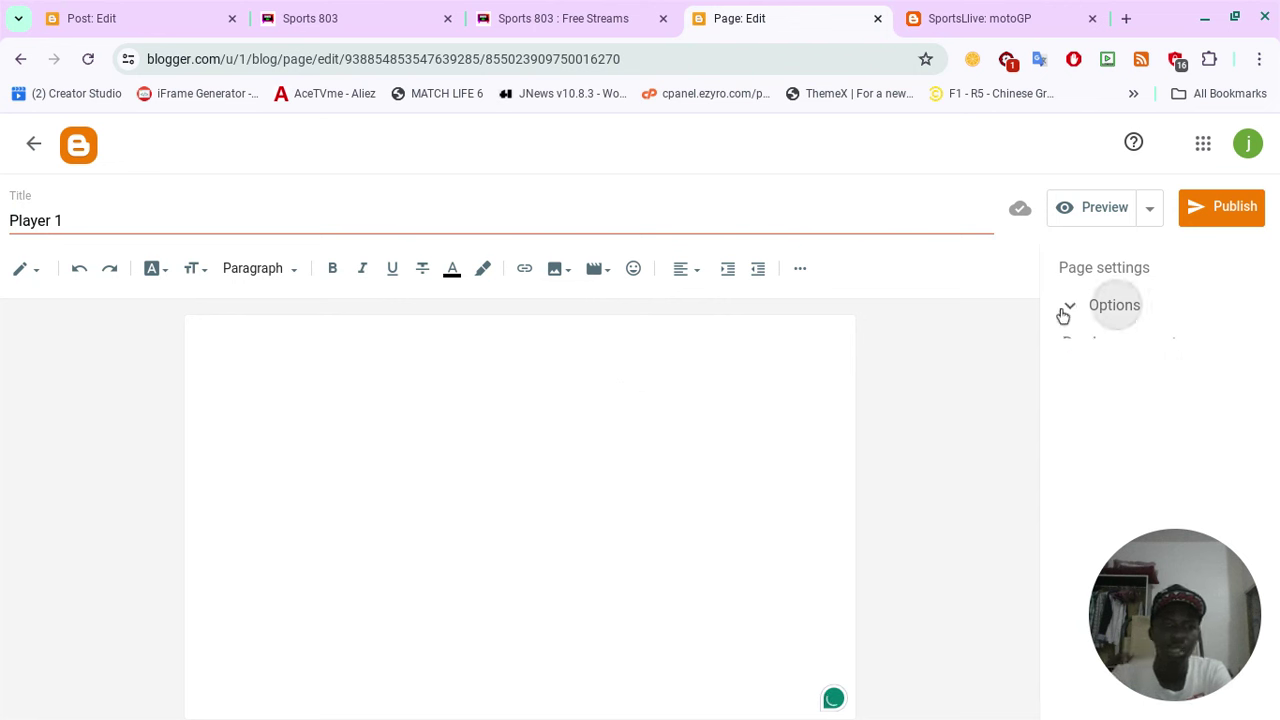
left_click(20, 137)
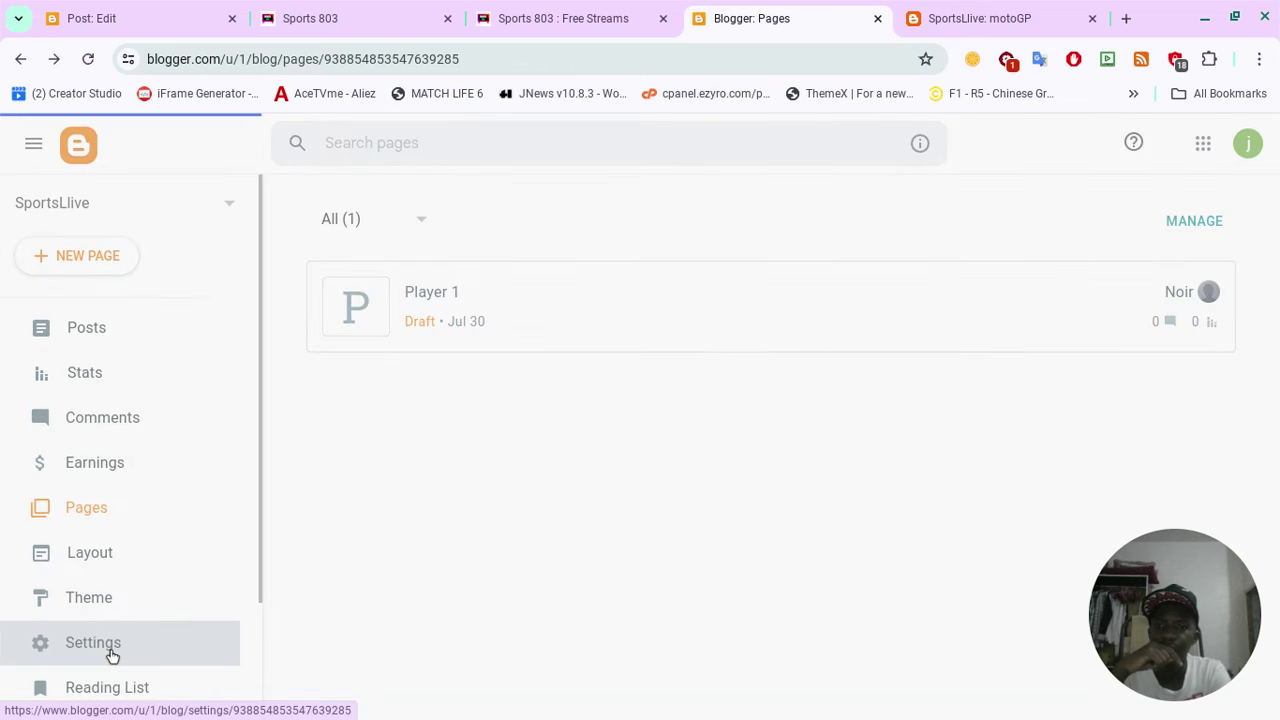
Turn on lazy load images and WebP image serving in the blog's post settings.
left_click(112, 652)
scroll(426, 509, "down", 5)
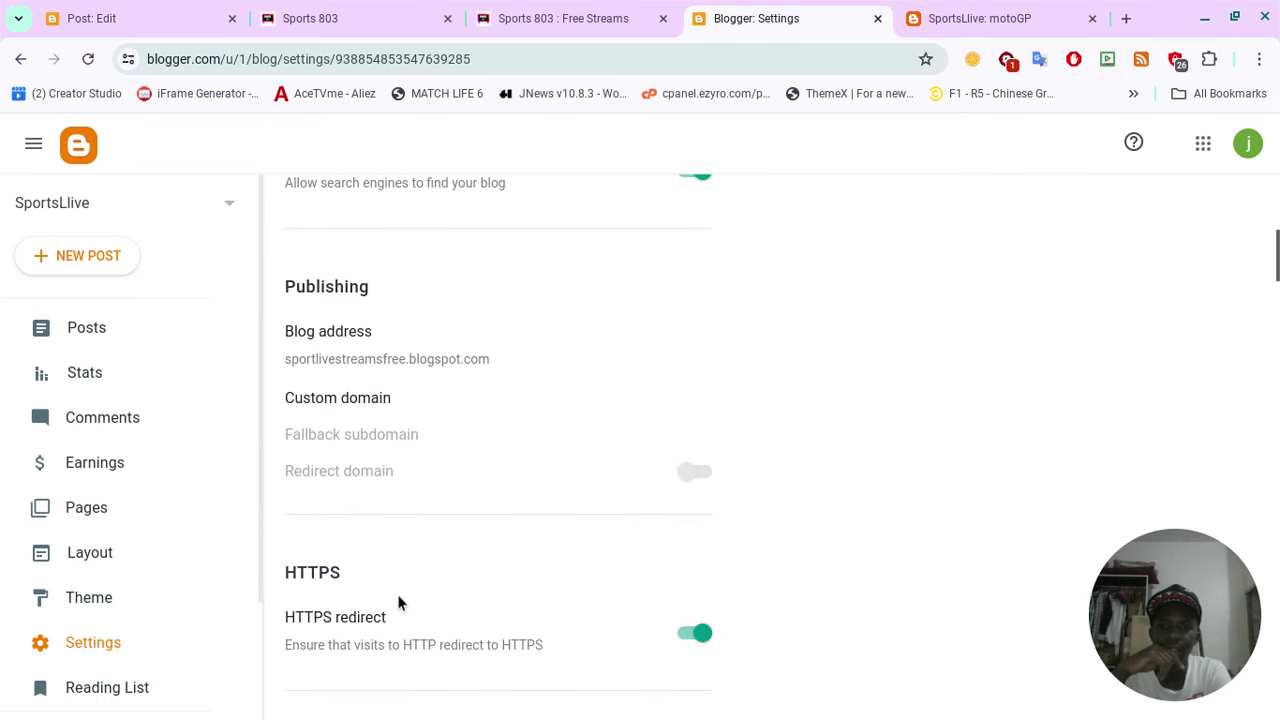
scroll(405, 600, "down", 5)
scroll(397, 594, "down", 5)
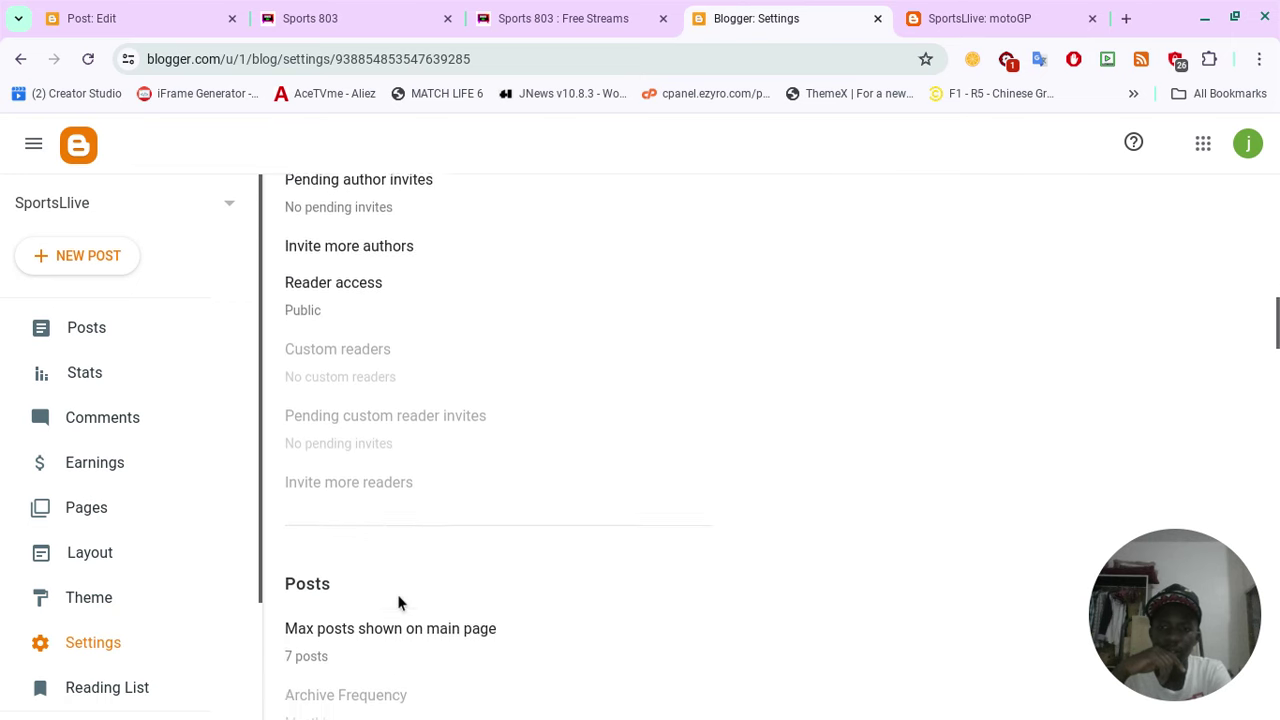
left_click(698, 481)
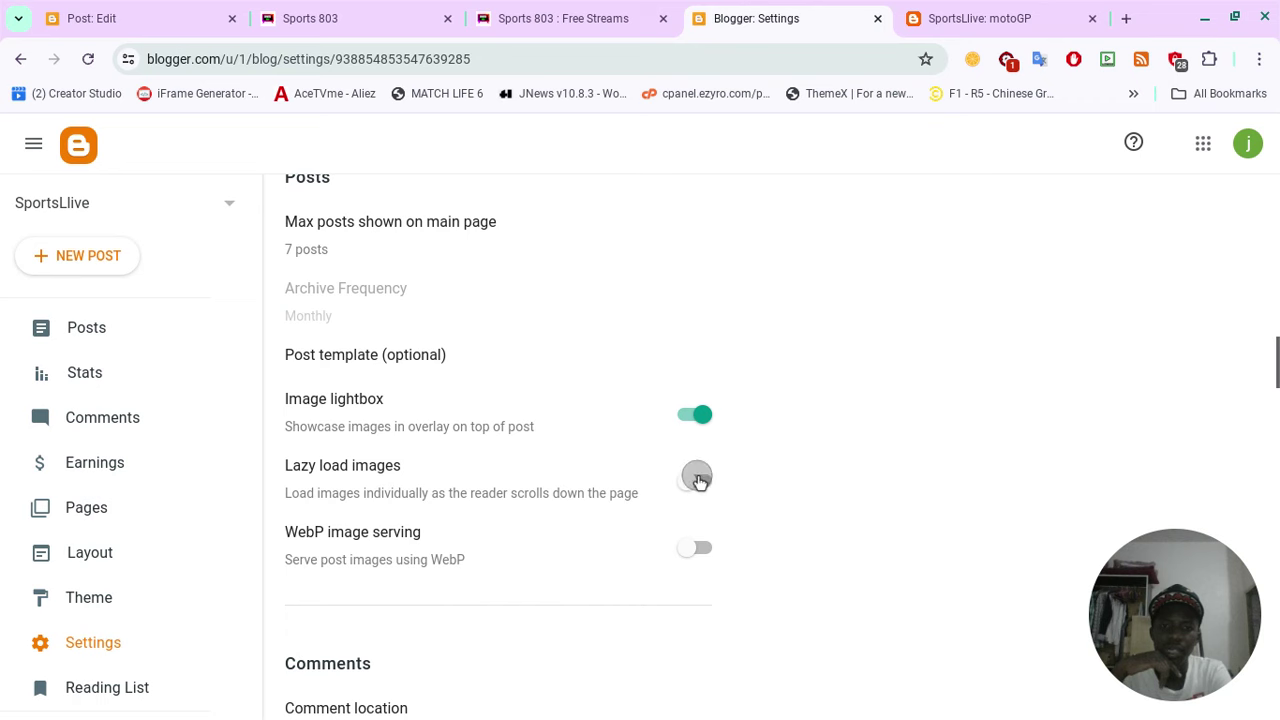
left_click(699, 550)
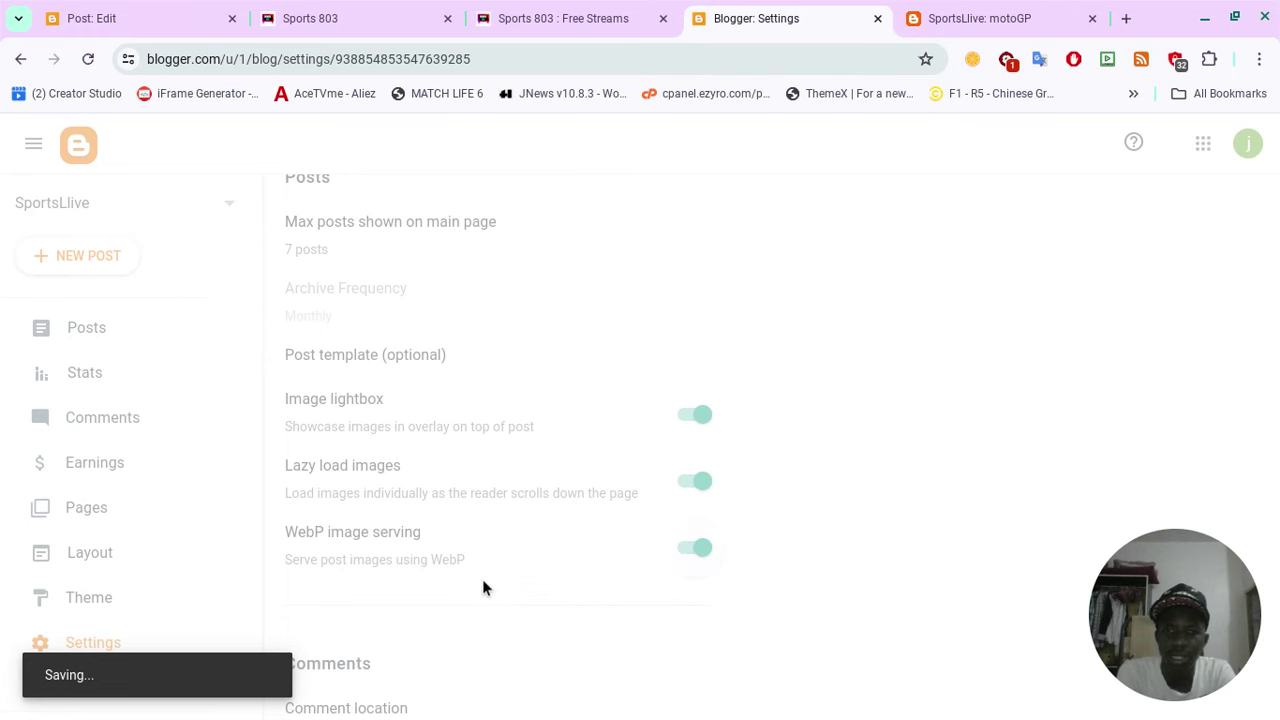
Enable the search description in the blog's meta tags settings.
scroll(482, 588, "down", 5)
scroll(482, 588, "down", 10)
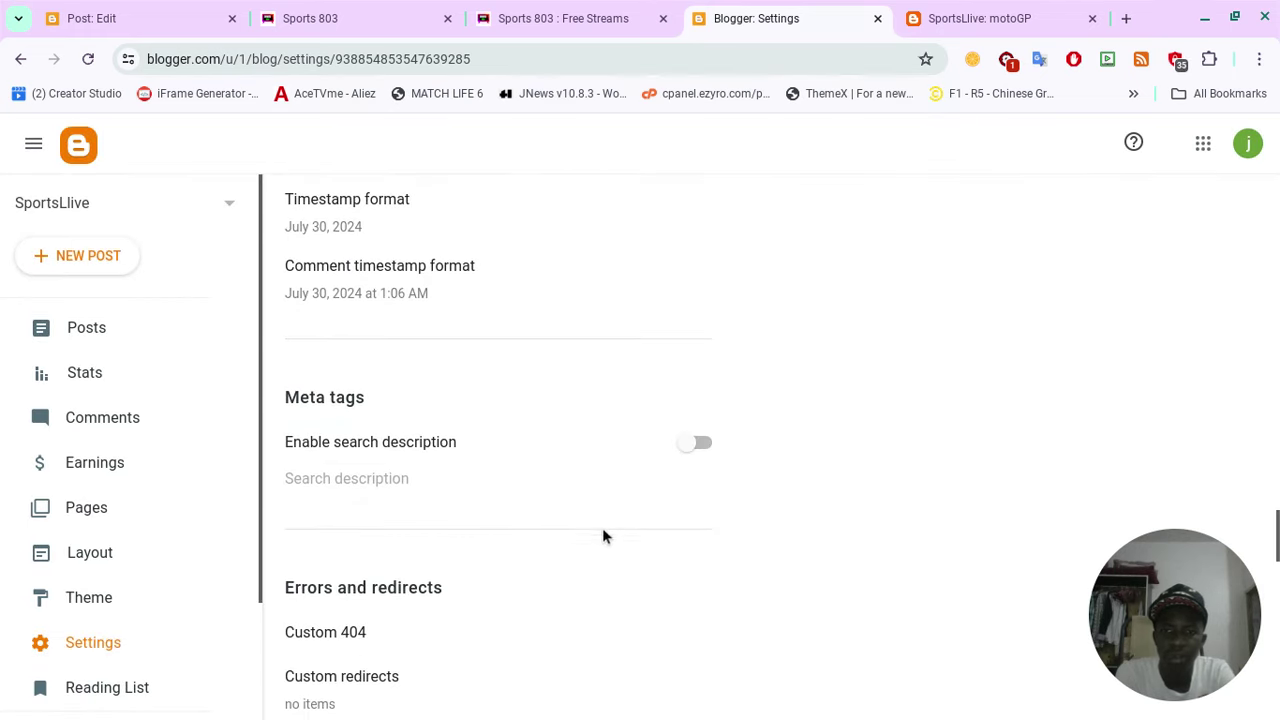
left_click(696, 445)
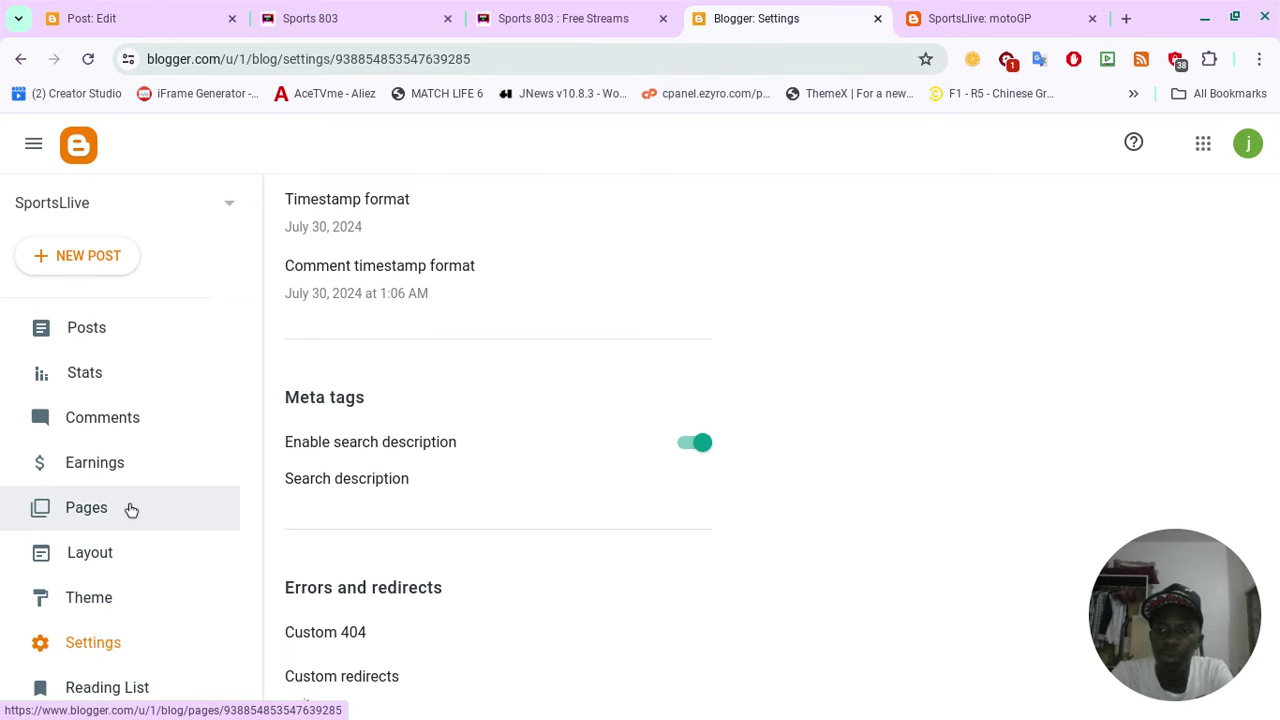
left_click(88, 530)
left_click(537, 297)
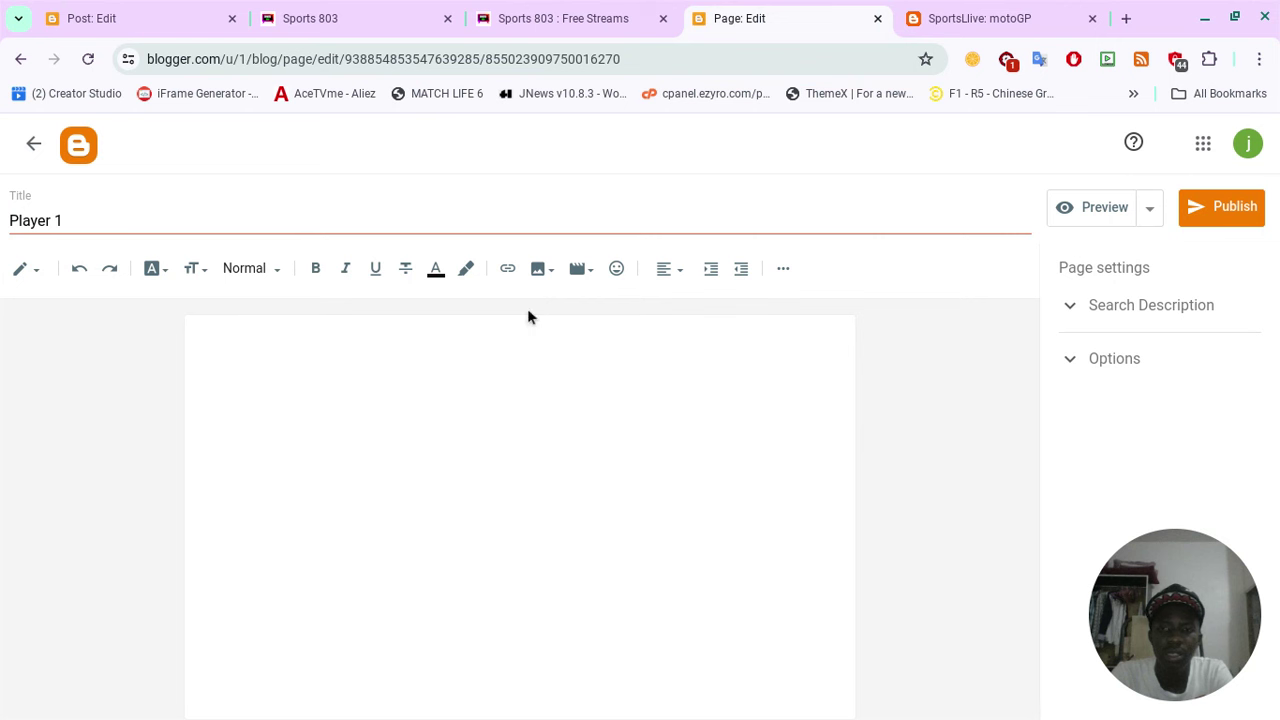
left_click(466, 399)
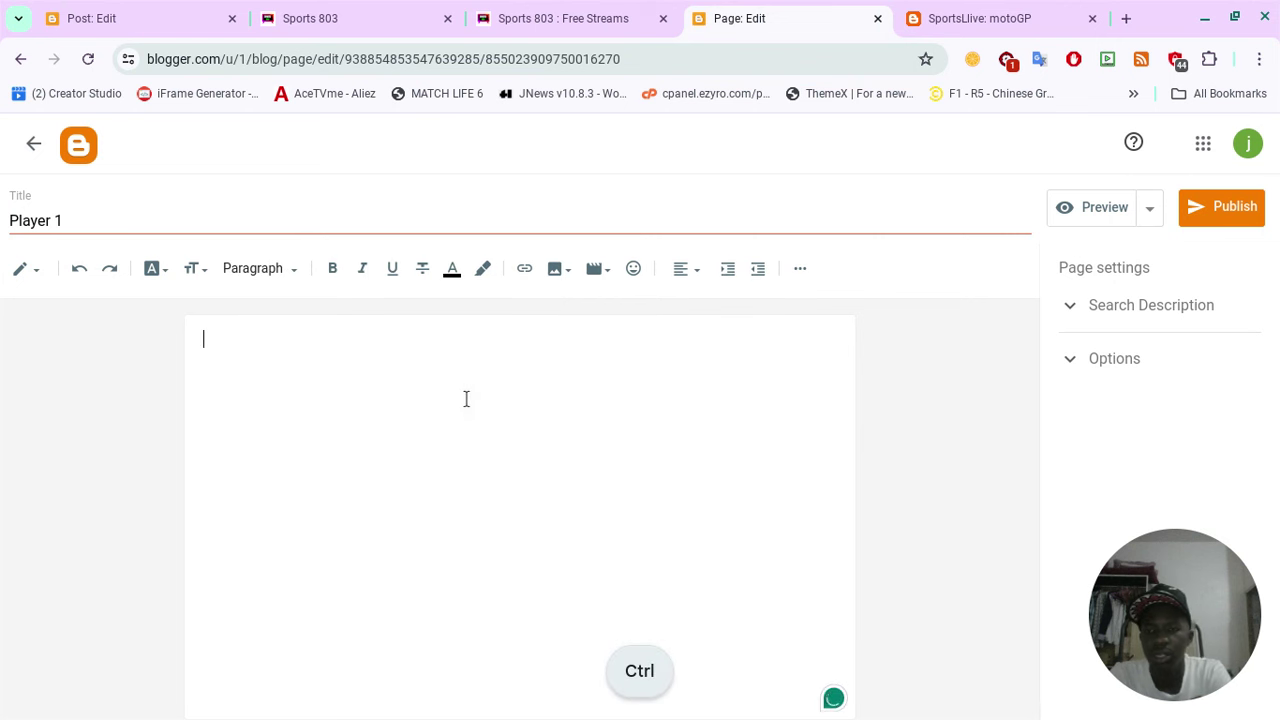
type("https://stream.hydeinnovations.com/bukedde1flussonic/index.m3u8")
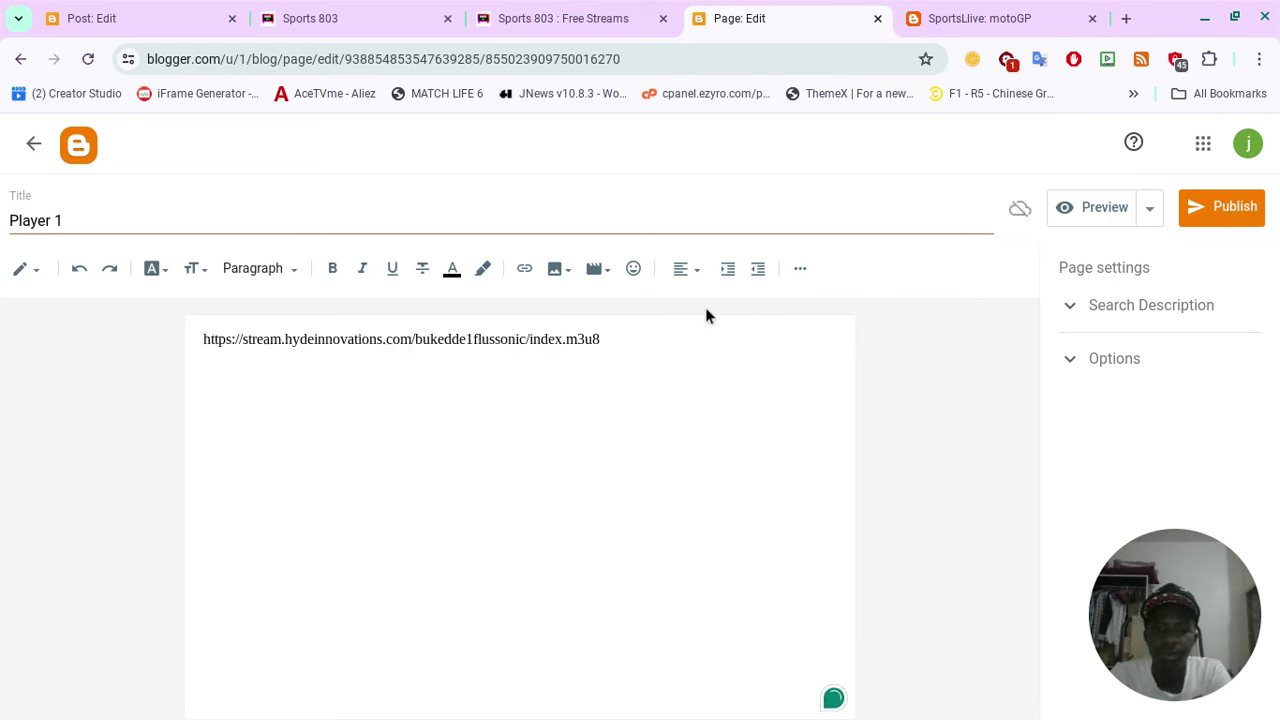
left_click(1089, 309)
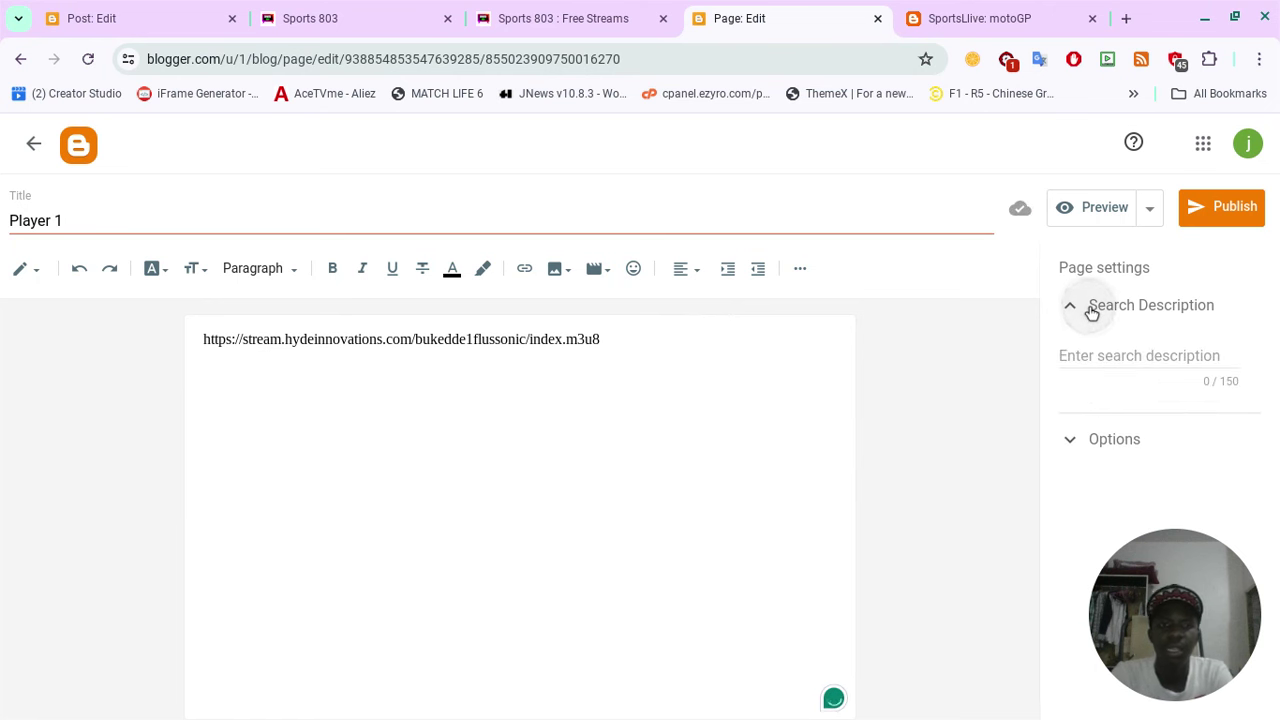
Enter Sting-P10 as the search description of the Player 1 page.
left_click(1080, 352)
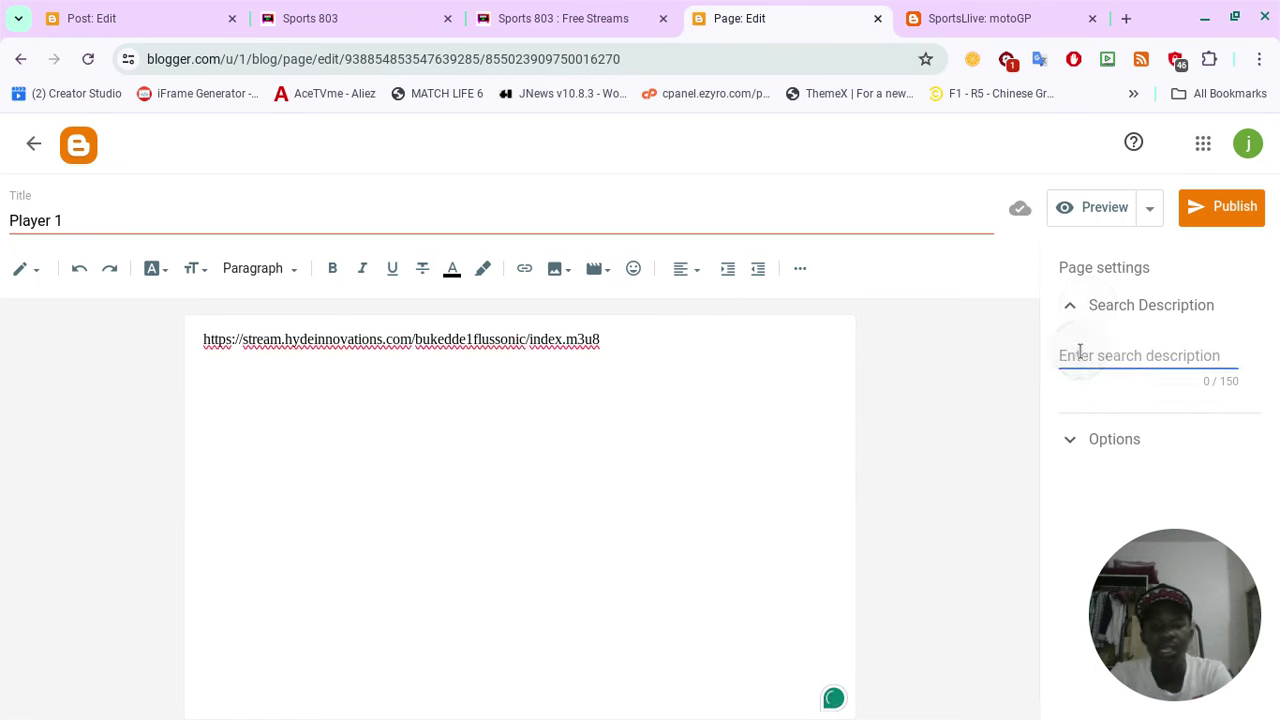
type("Sting-")
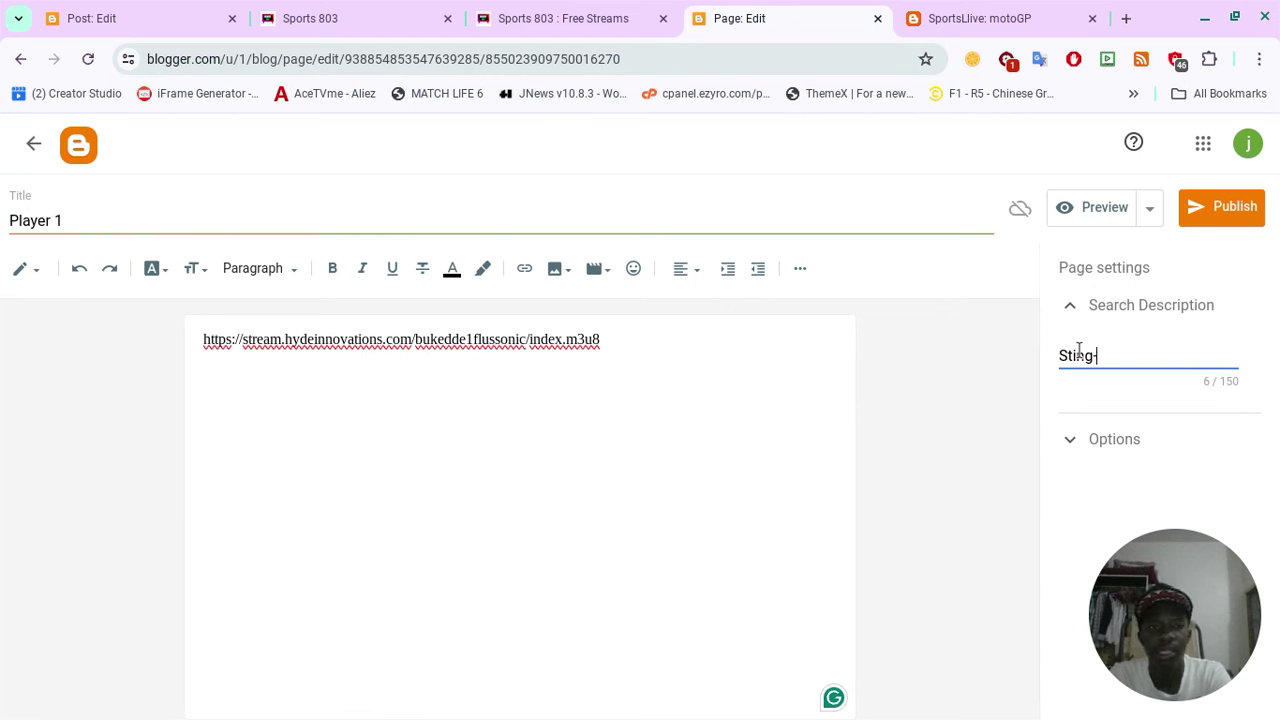
type("P10")
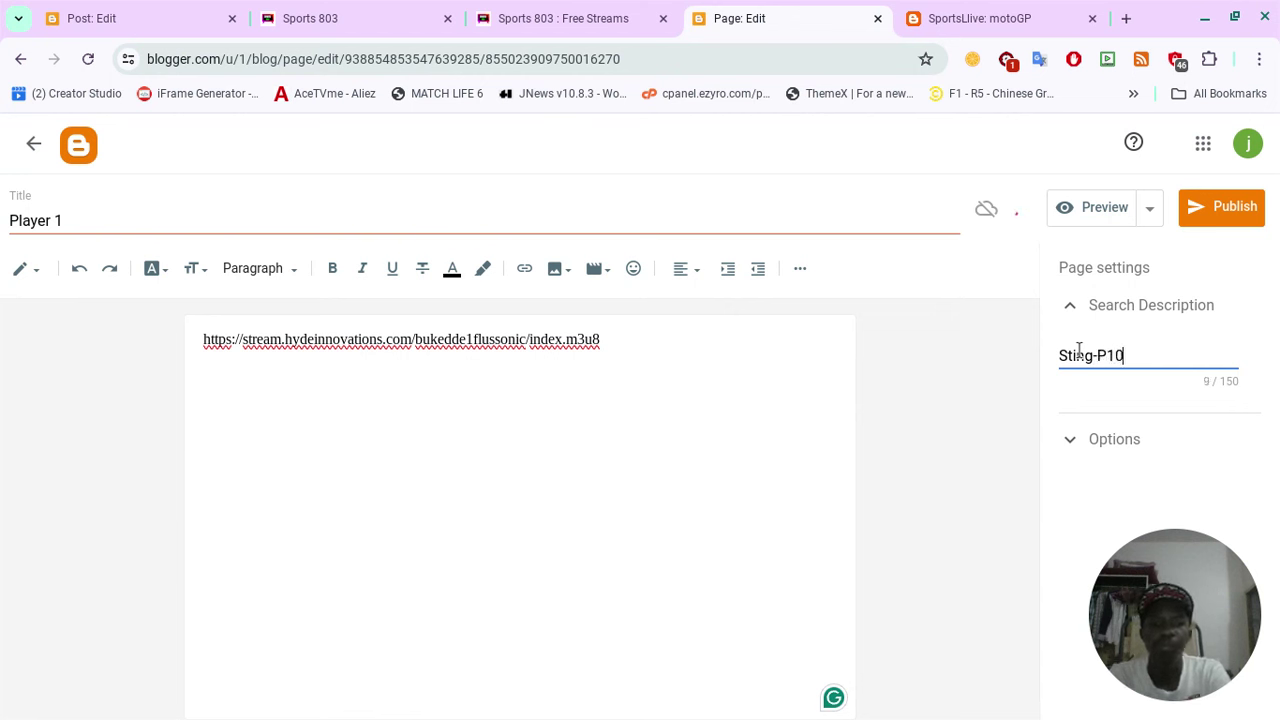
left_click(22, 278)
left_click(50, 238)
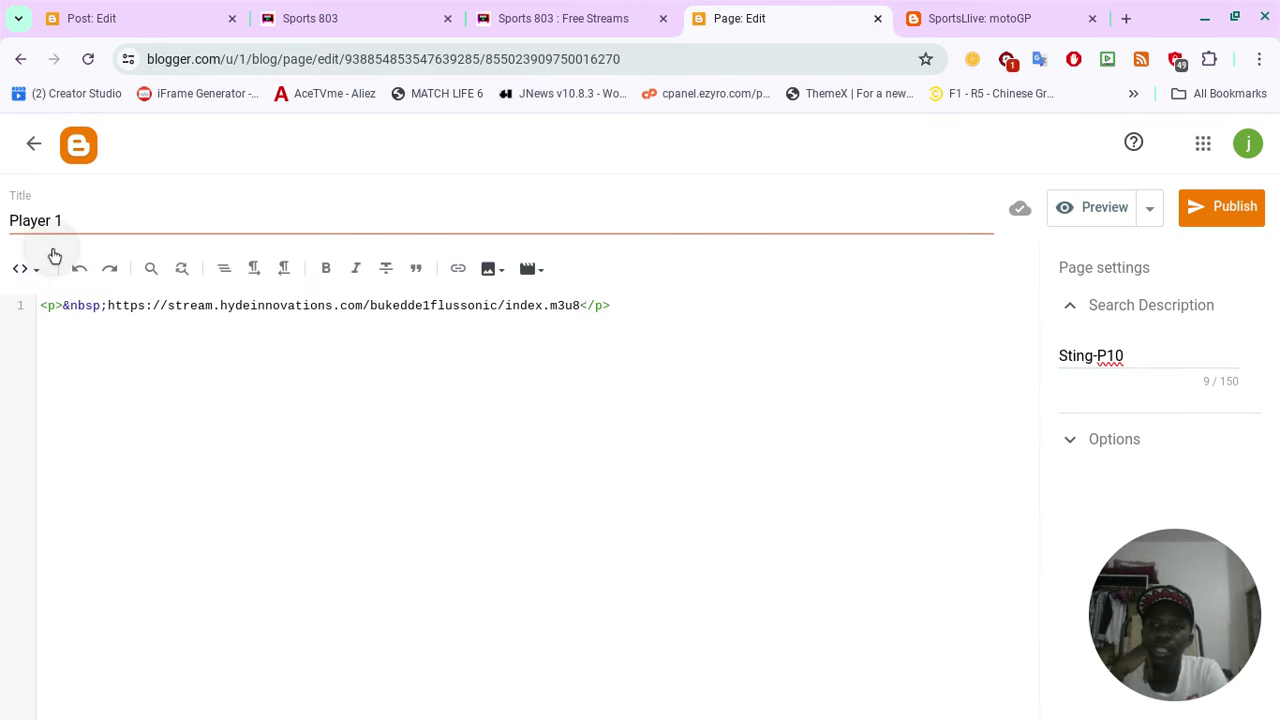
left_click(20, 268)
left_click(107, 318)
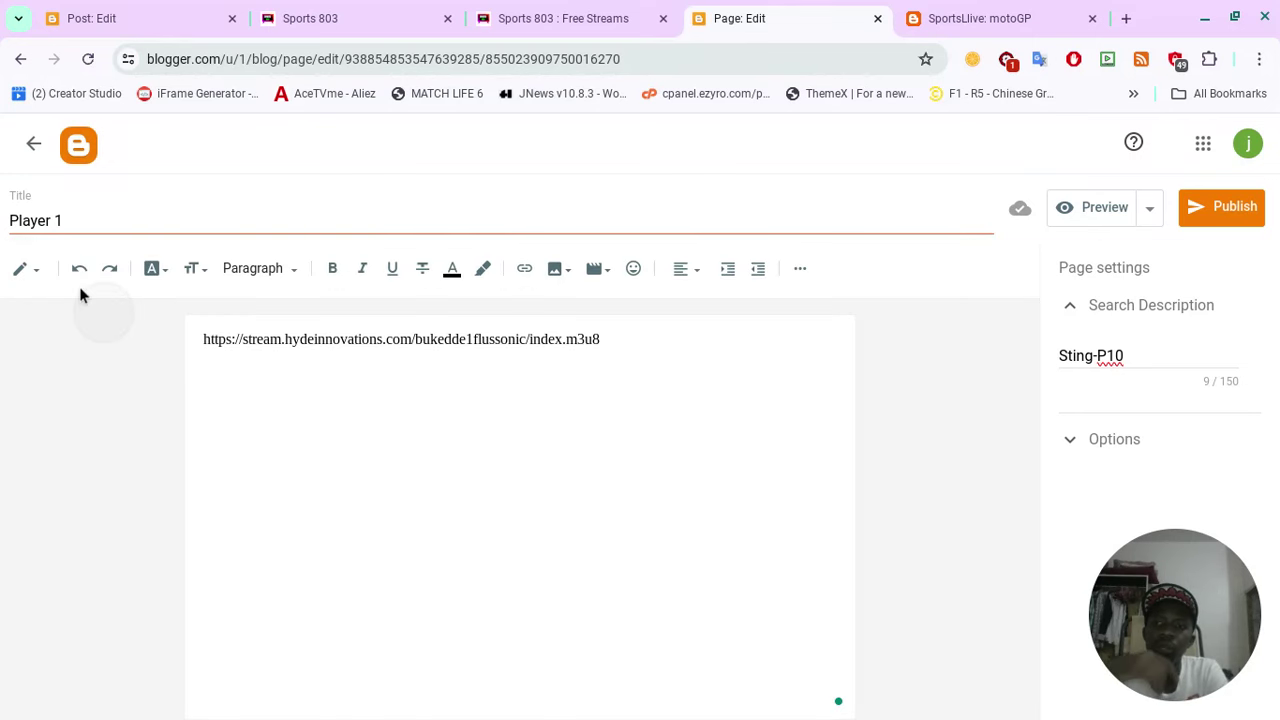
left_click(22, 272)
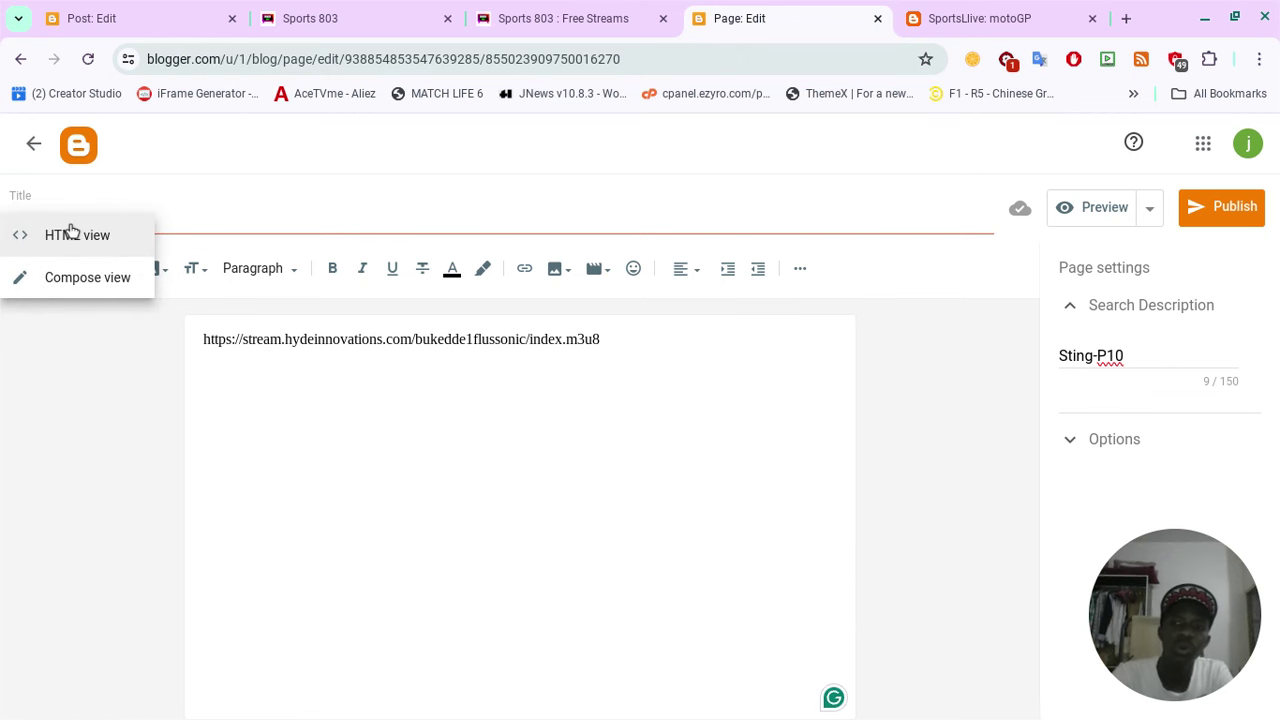
left_click(70, 232)
left_click(205, 300)
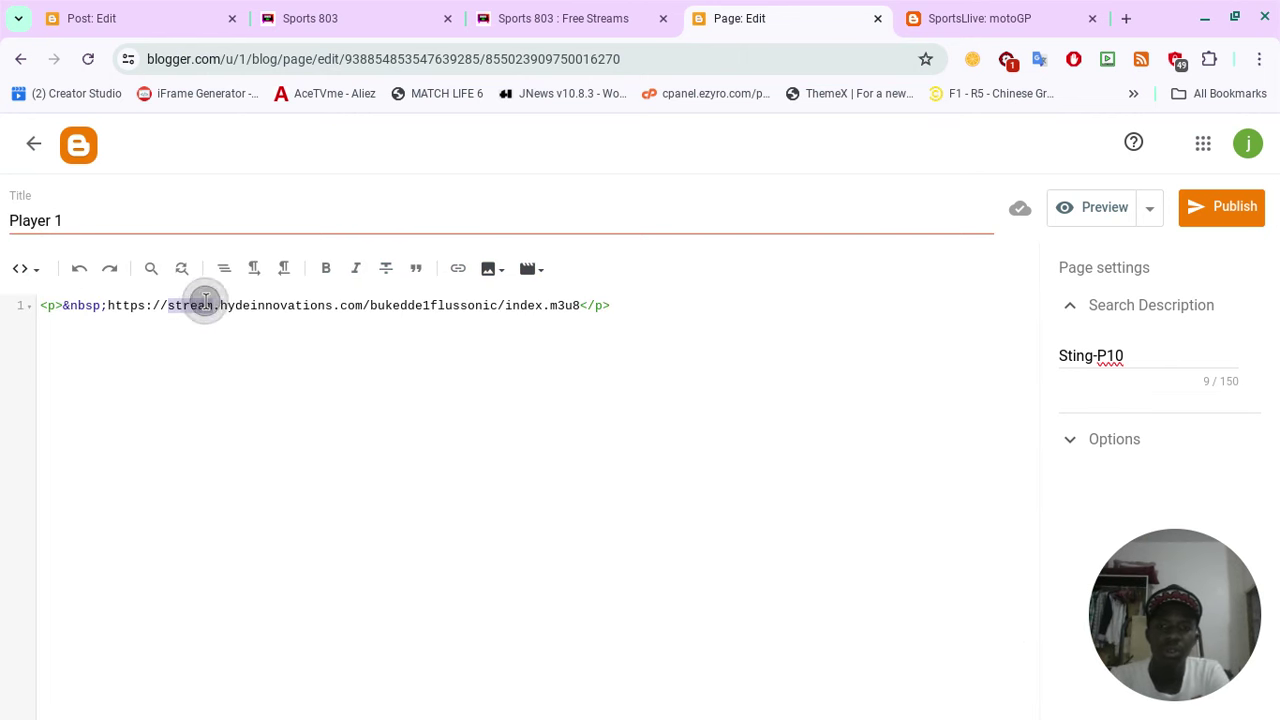
key("ctrl+a")
key("ctrl+c")
key("Delete")
key("ctrl+v")
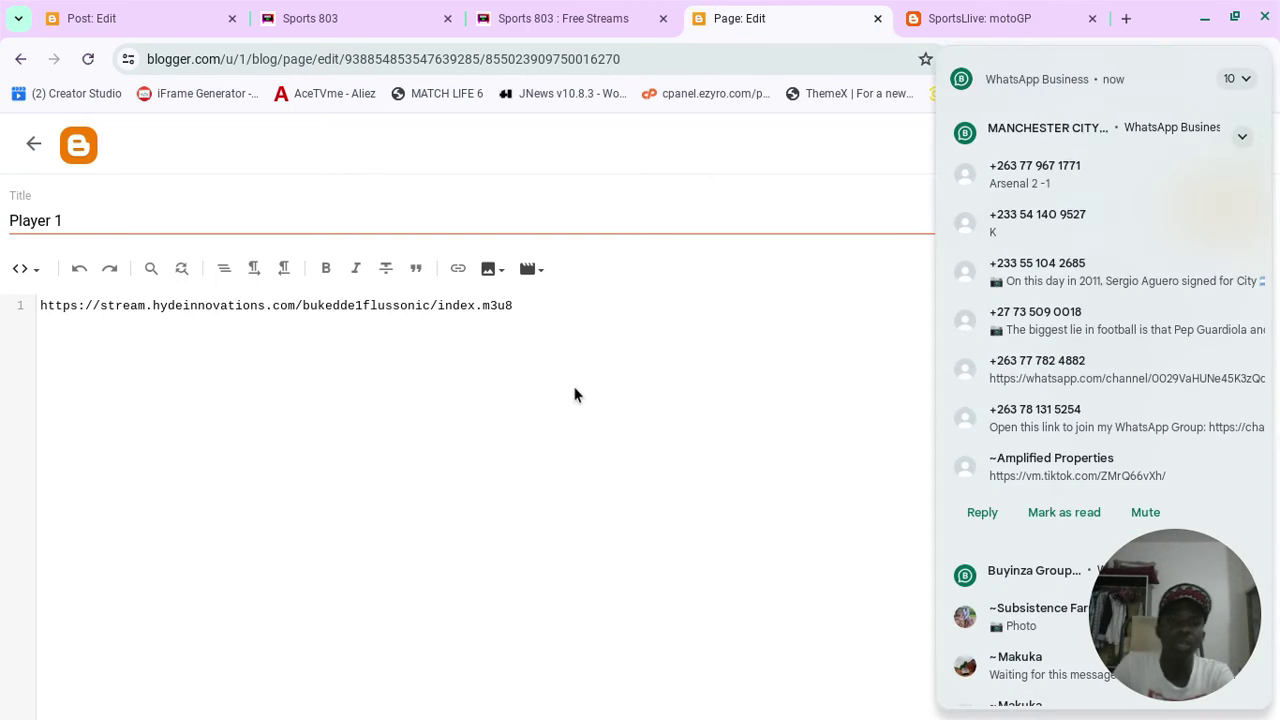
left_click(575, 394)
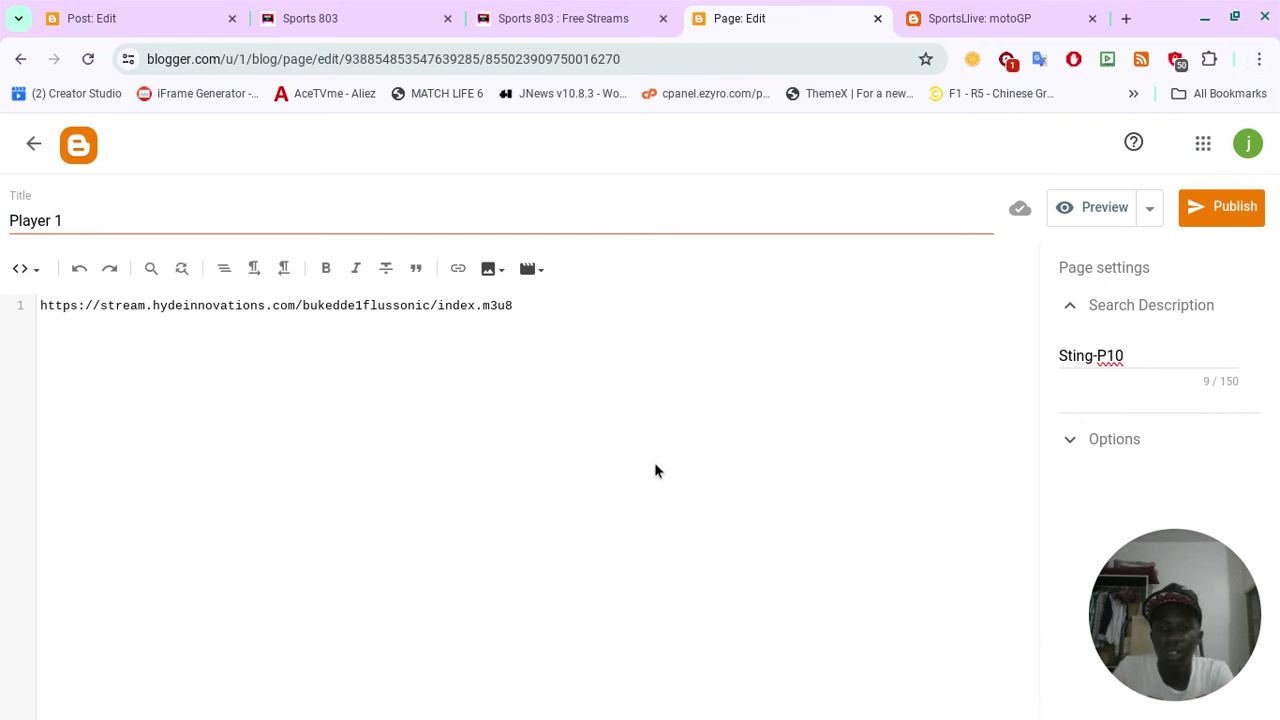
Publish the Player 1 page and view it on the live blog.
left_click(1229, 203)
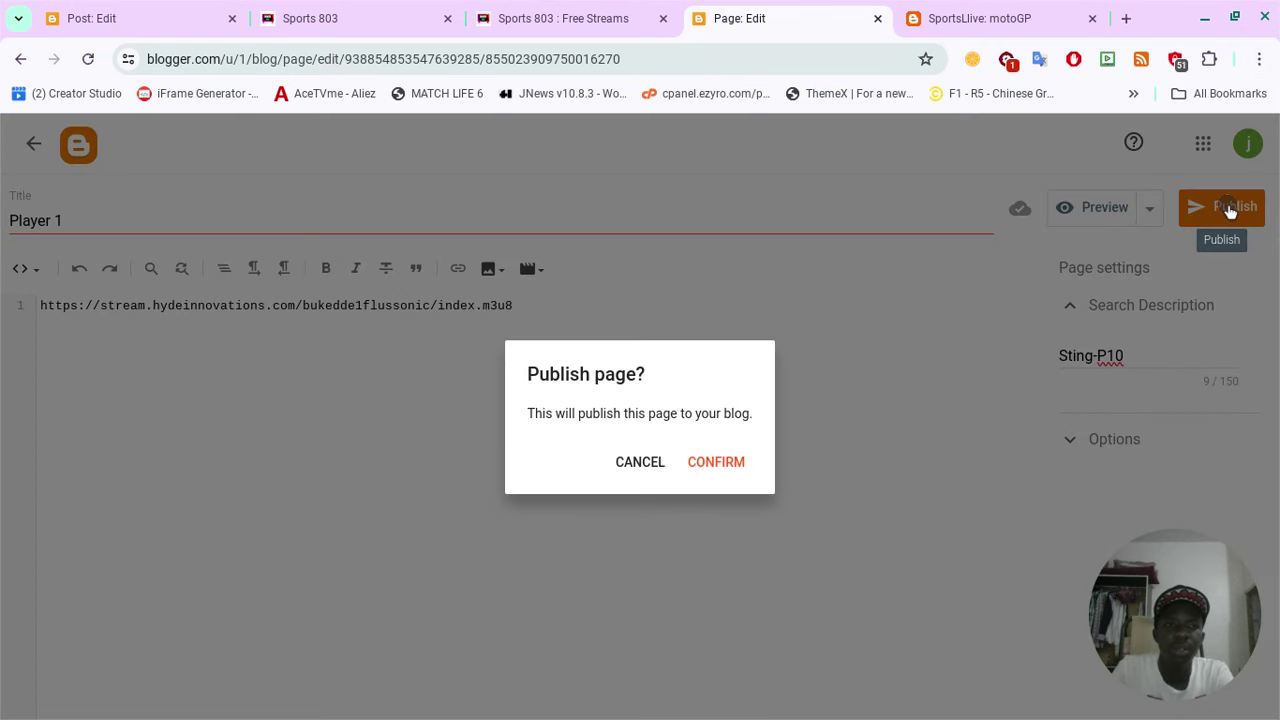
left_click(712, 461)
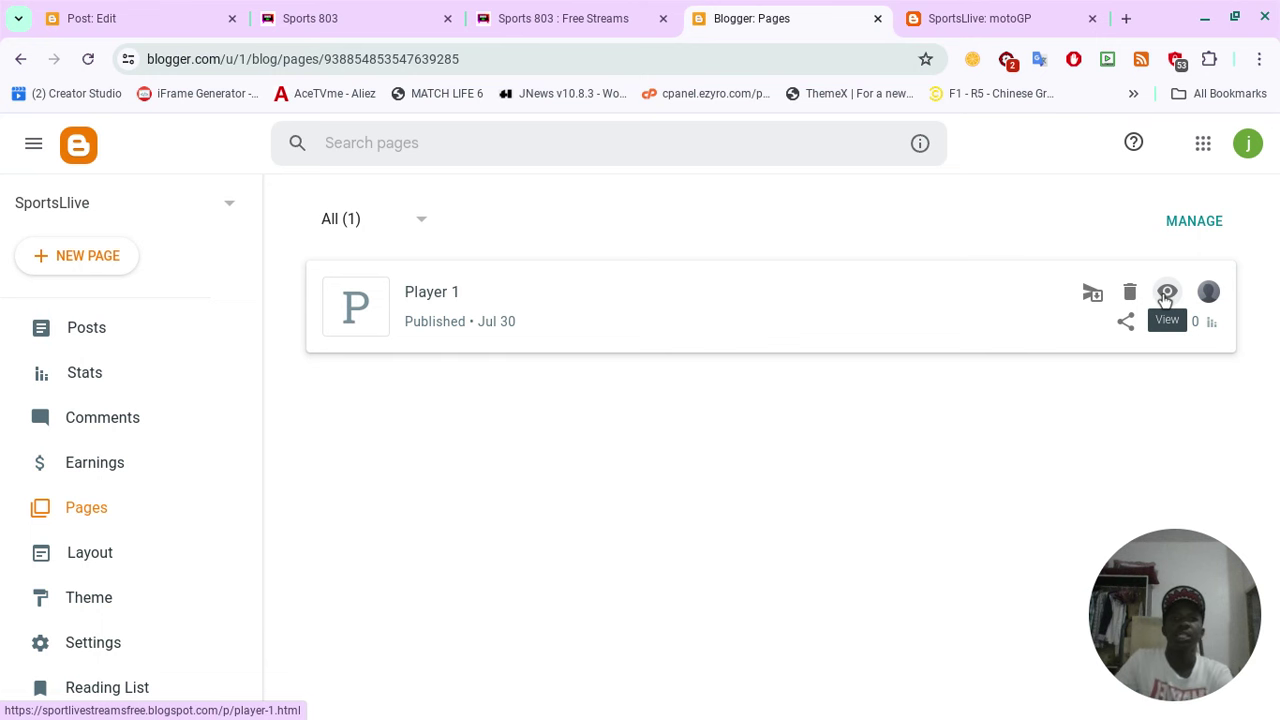
left_click(1166, 293)
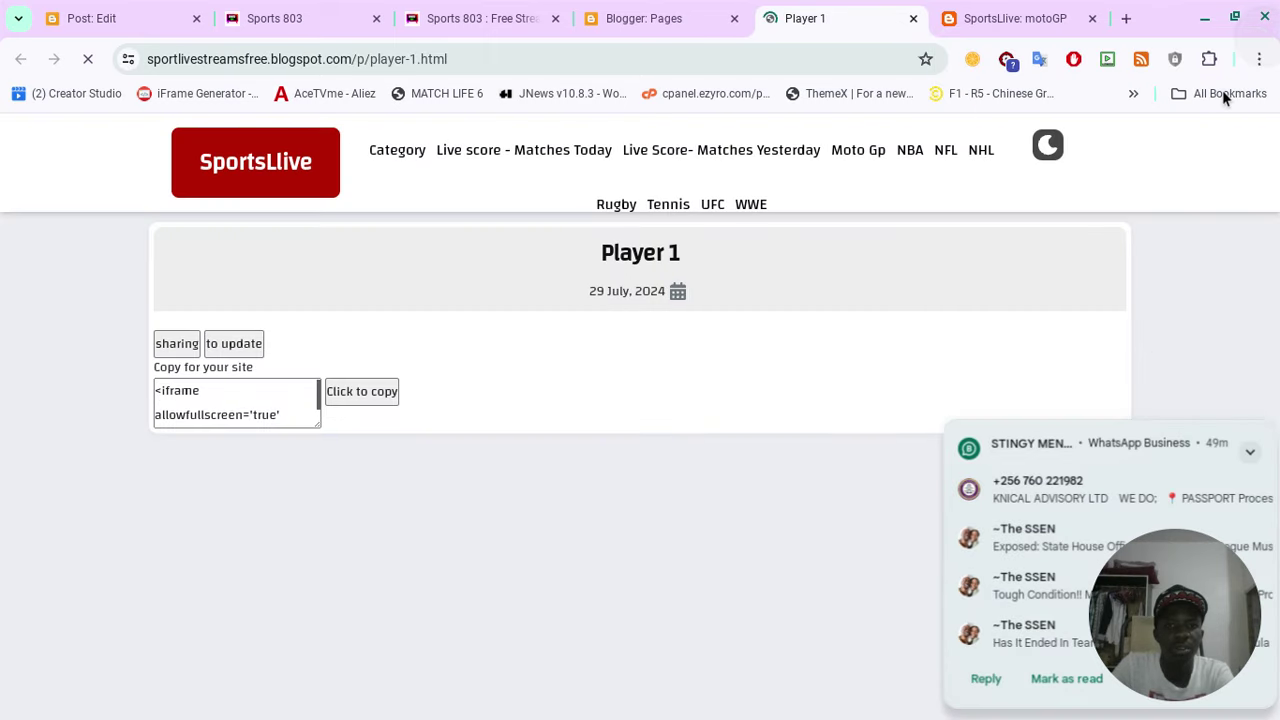
Try to turn off the WhatsApp Business notifications from their pop-ups.
mouse_move(1236, 452)
left_click(1234, 432)
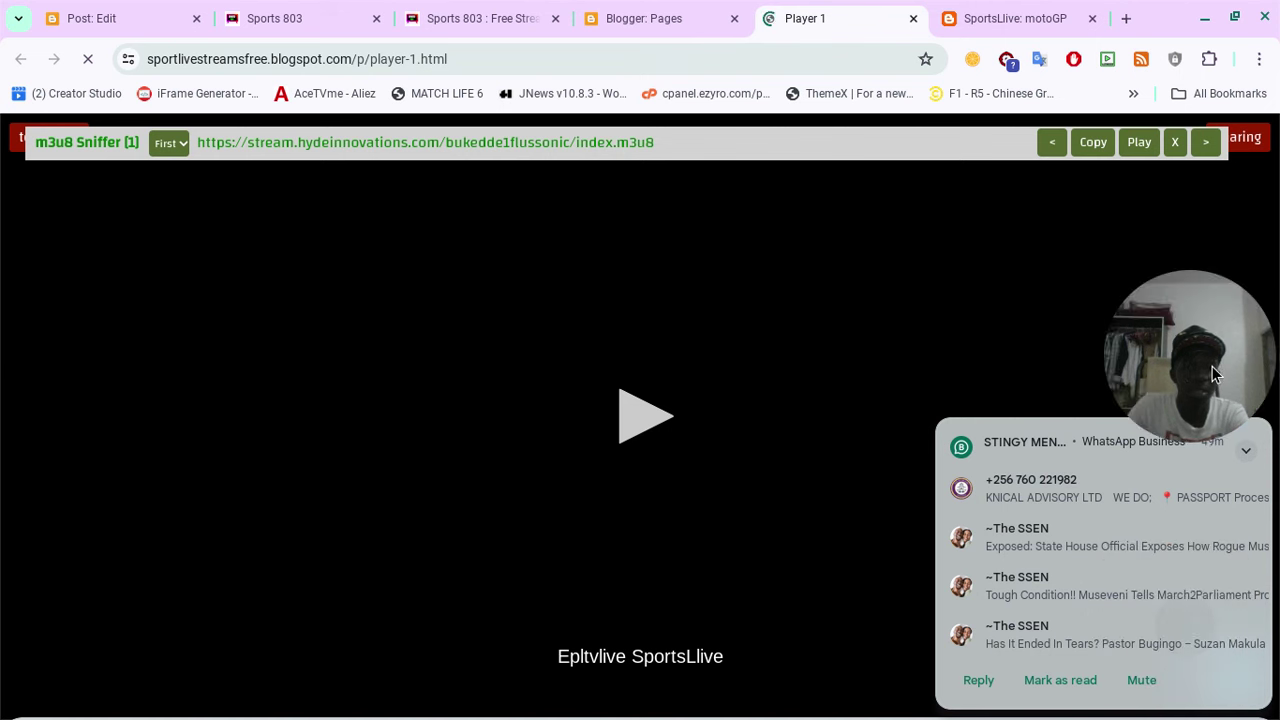
left_click_drag(1212, 373, 1215, 8)
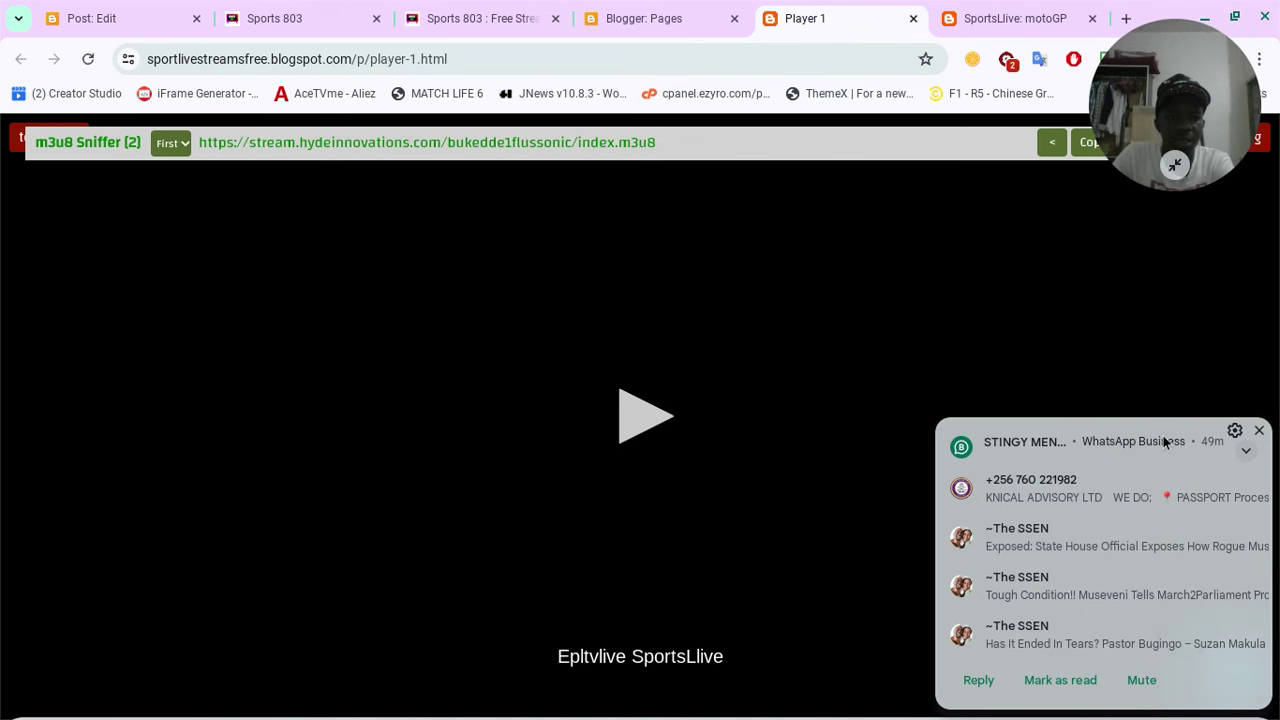
left_click(1236, 432)
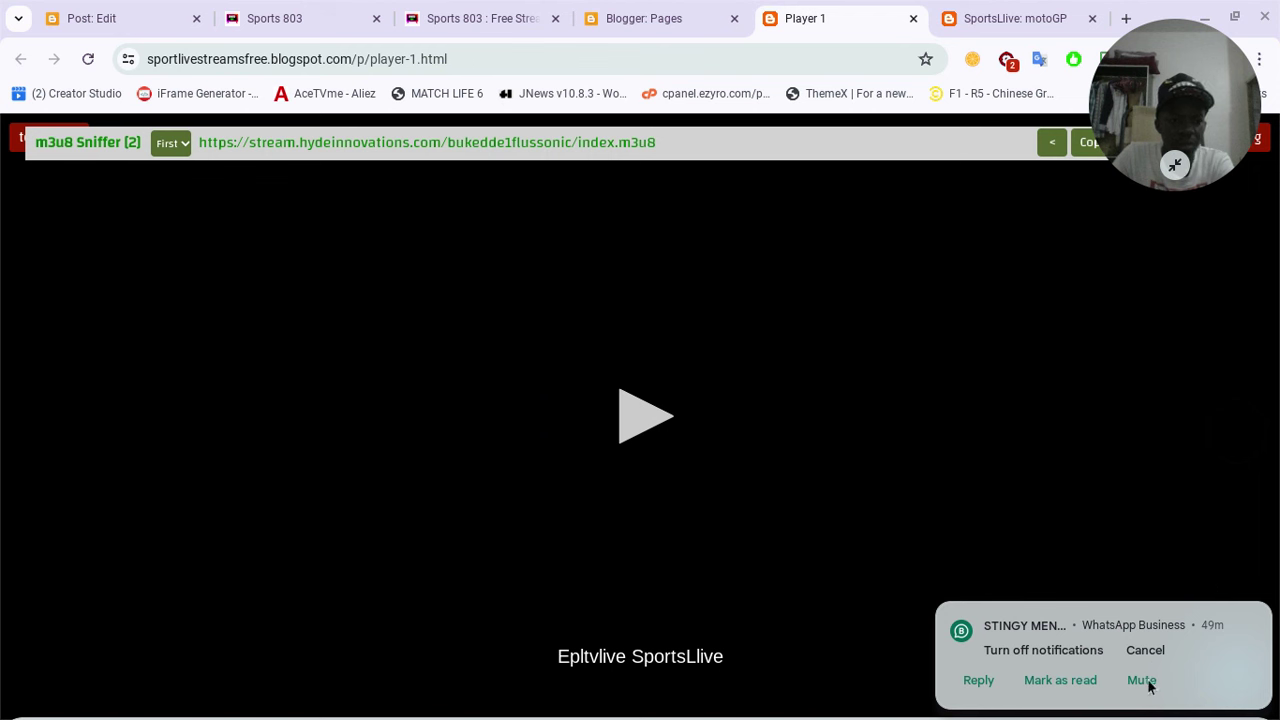
left_click(1043, 651)
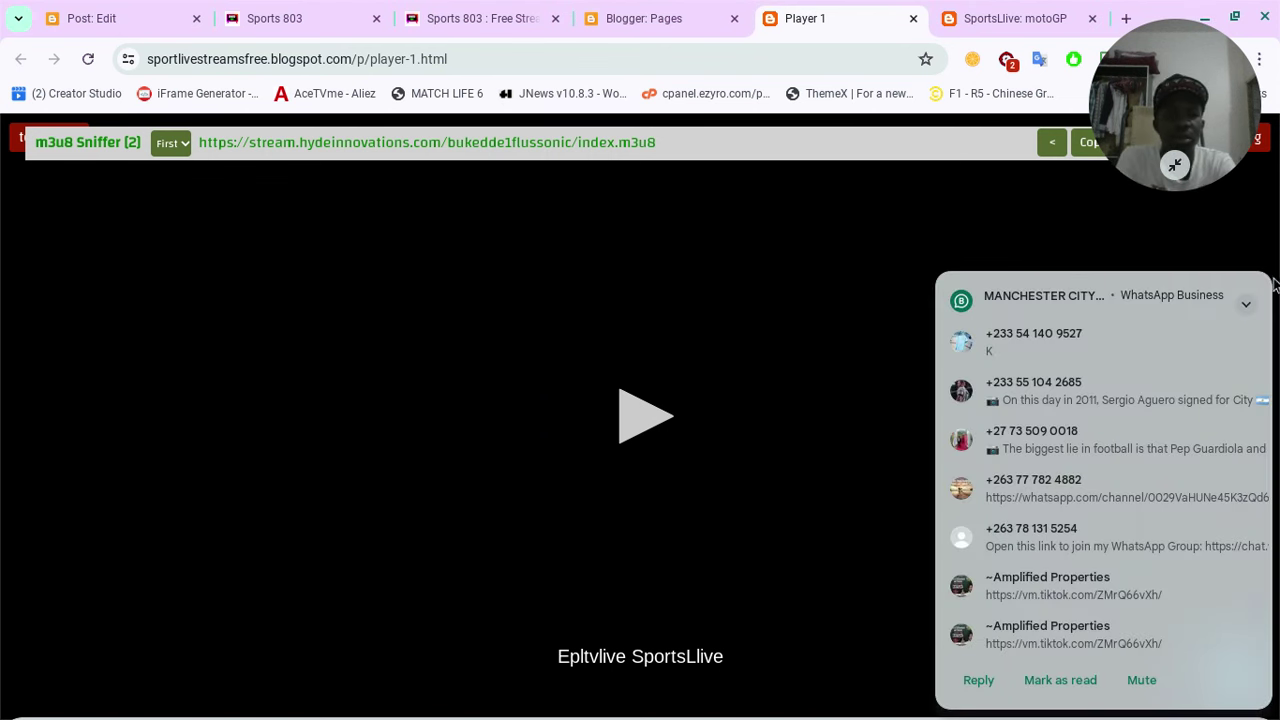
left_click(1250, 295)
left_click(1235, 284)
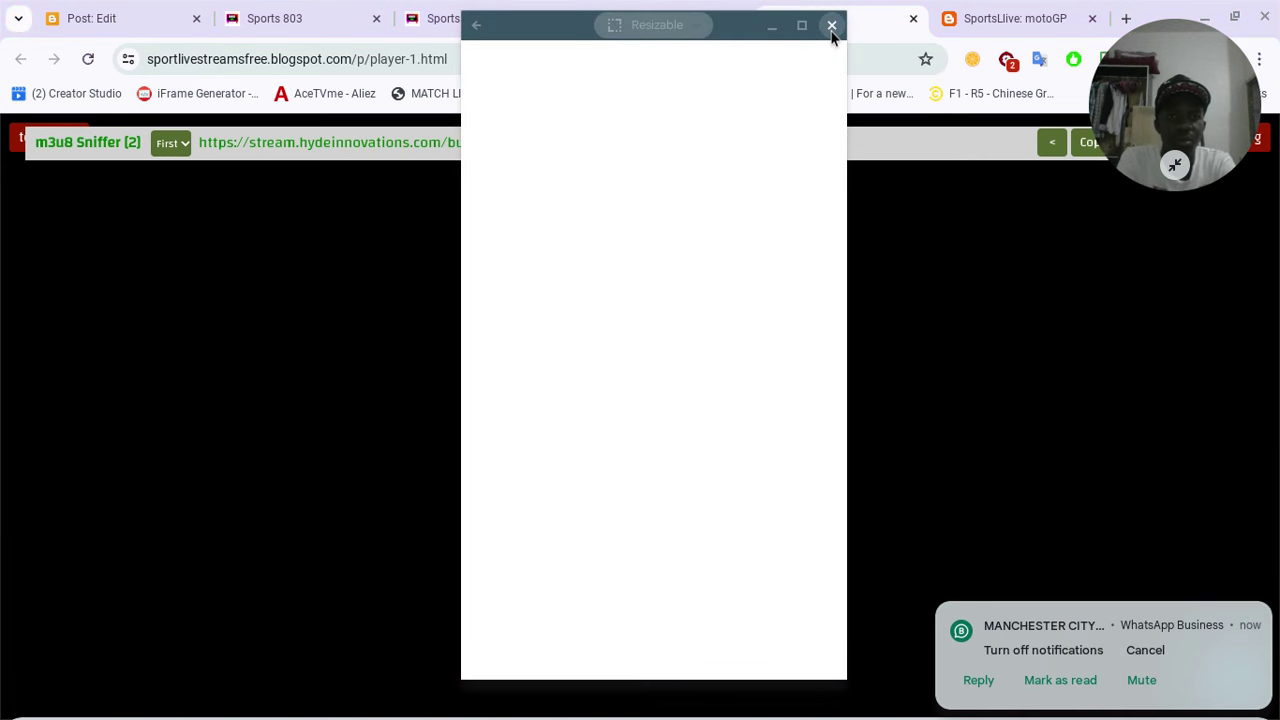
left_click(831, 30)
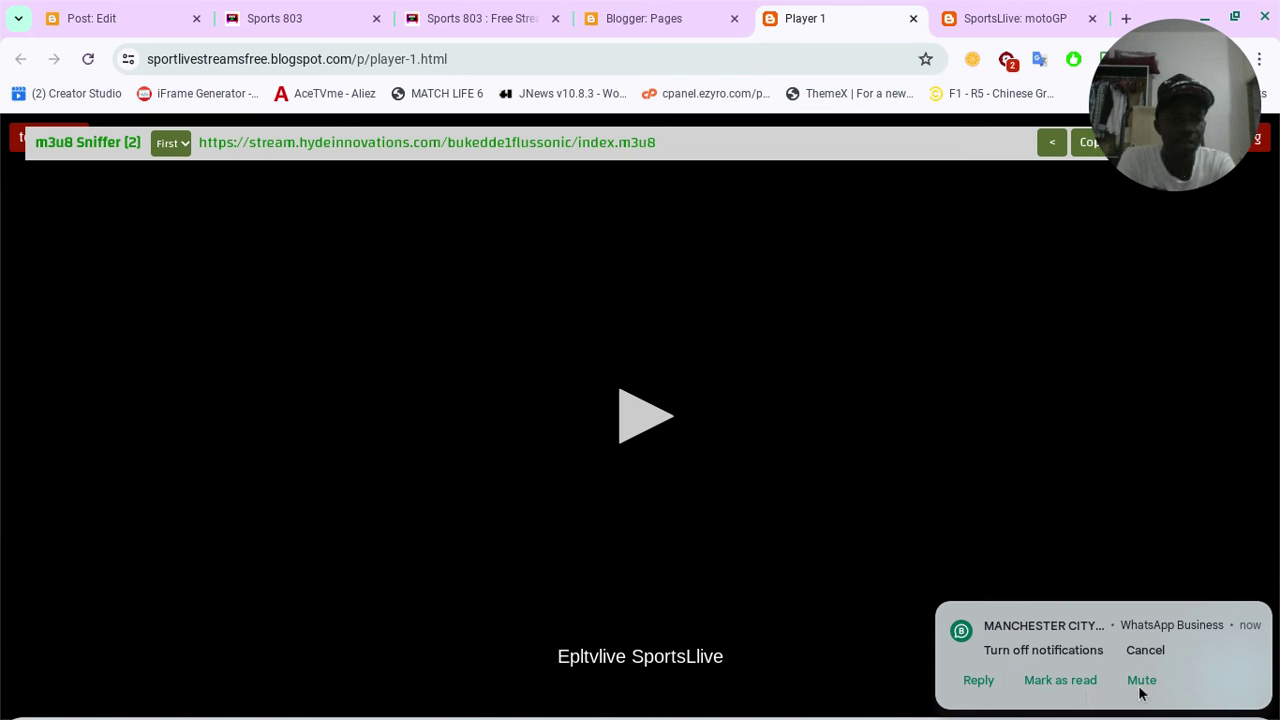
left_click(1034, 612)
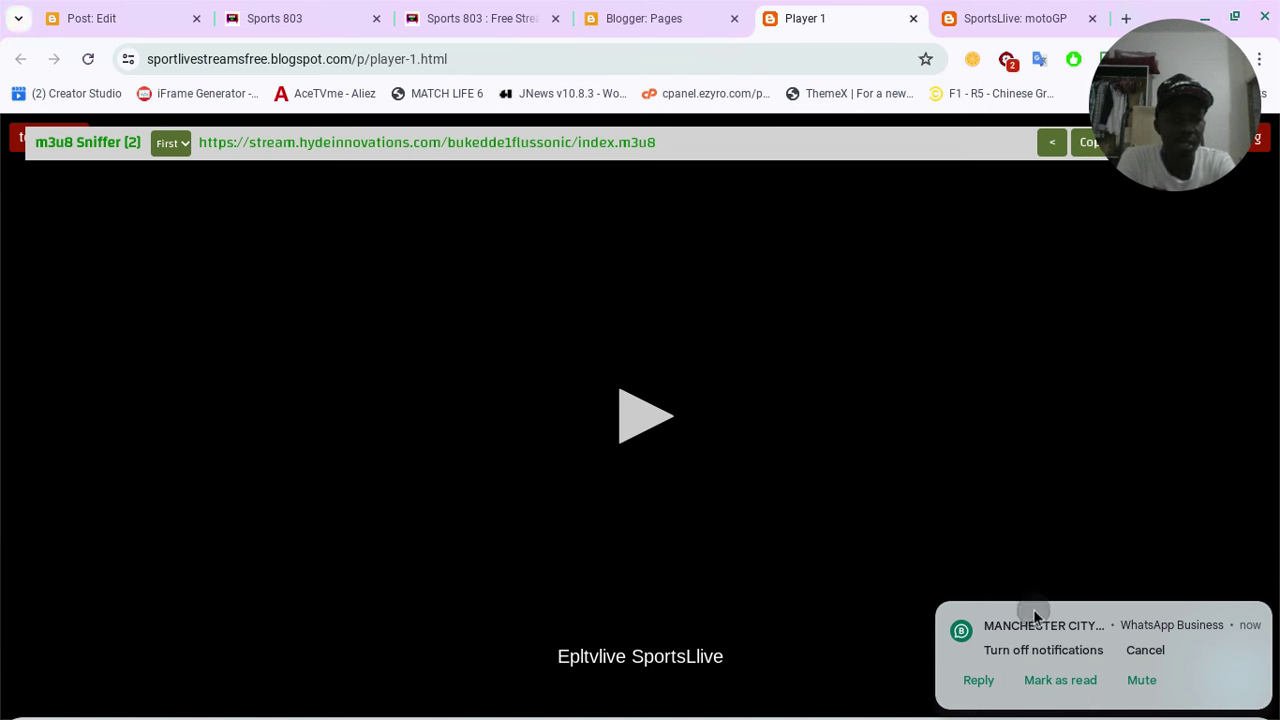
mouse_move(1190, 702)
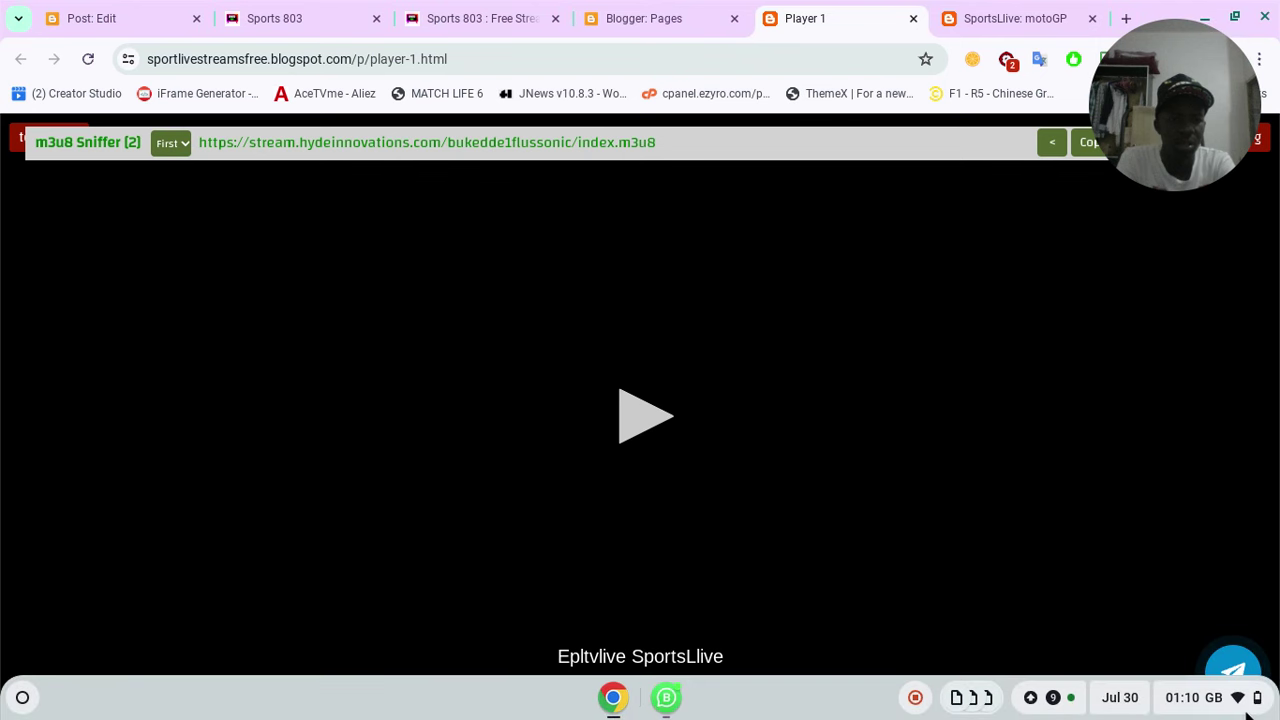
Turn on the system's Do Not Disturb mode and close the WhatsApp Business window.
left_click(1237, 707)
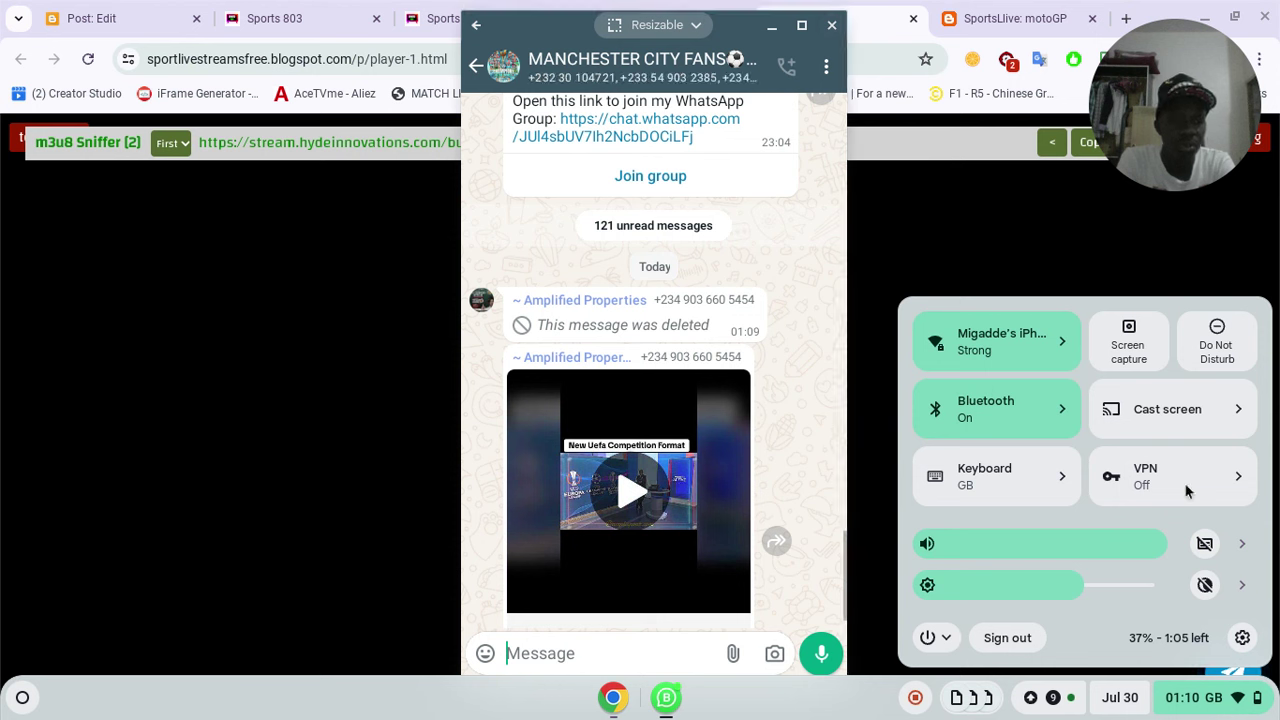
left_click(1229, 350)
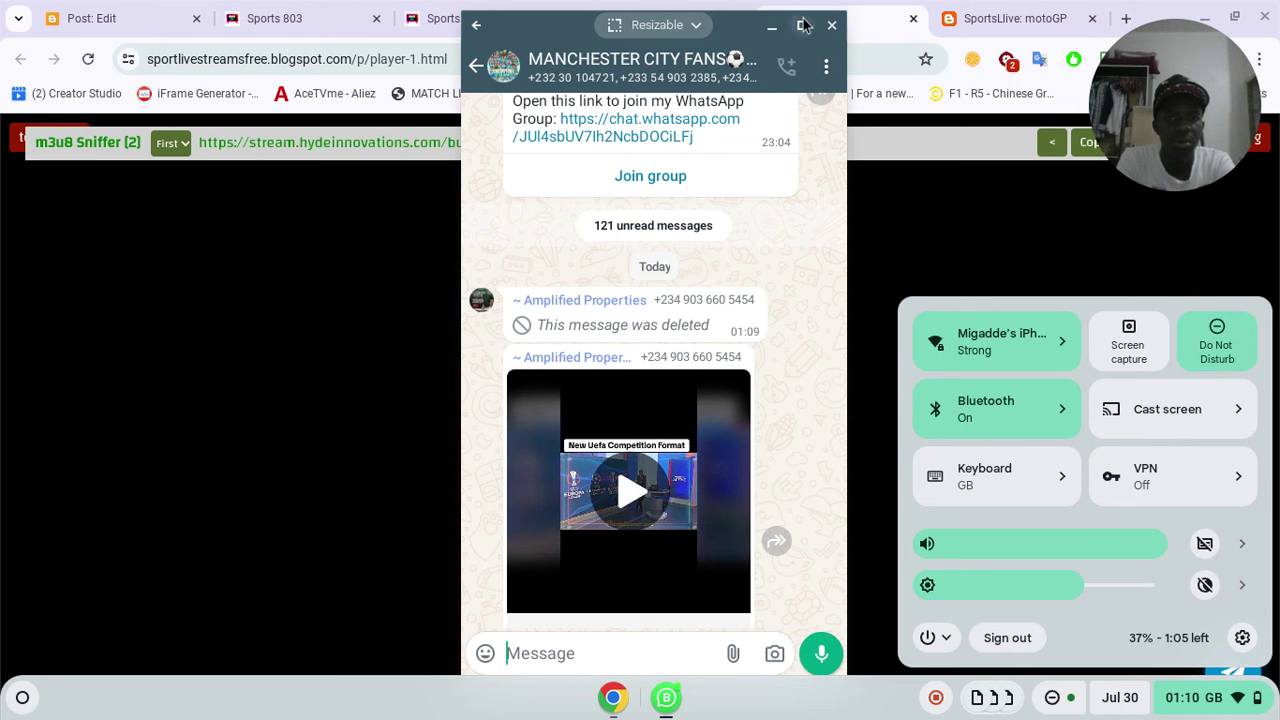
left_click(833, 26)
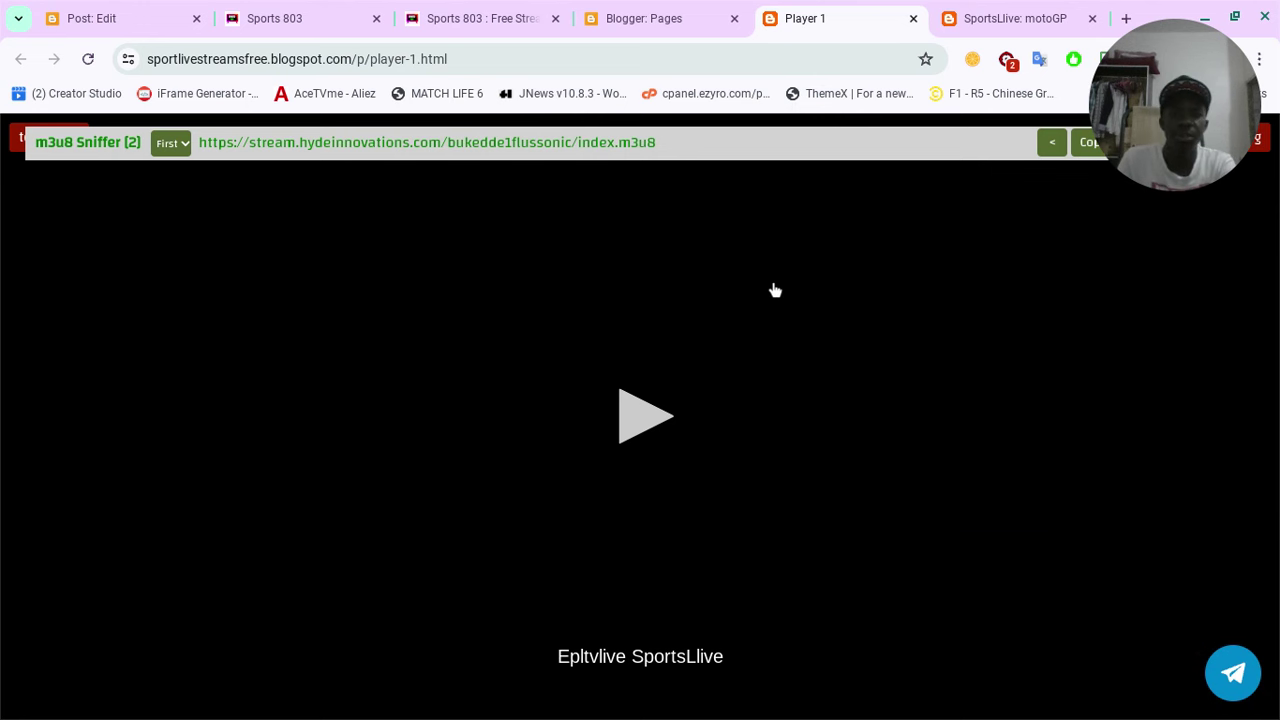
Return to the blog's page list and open the published Player 1 page for editing.
left_click(677, 12)
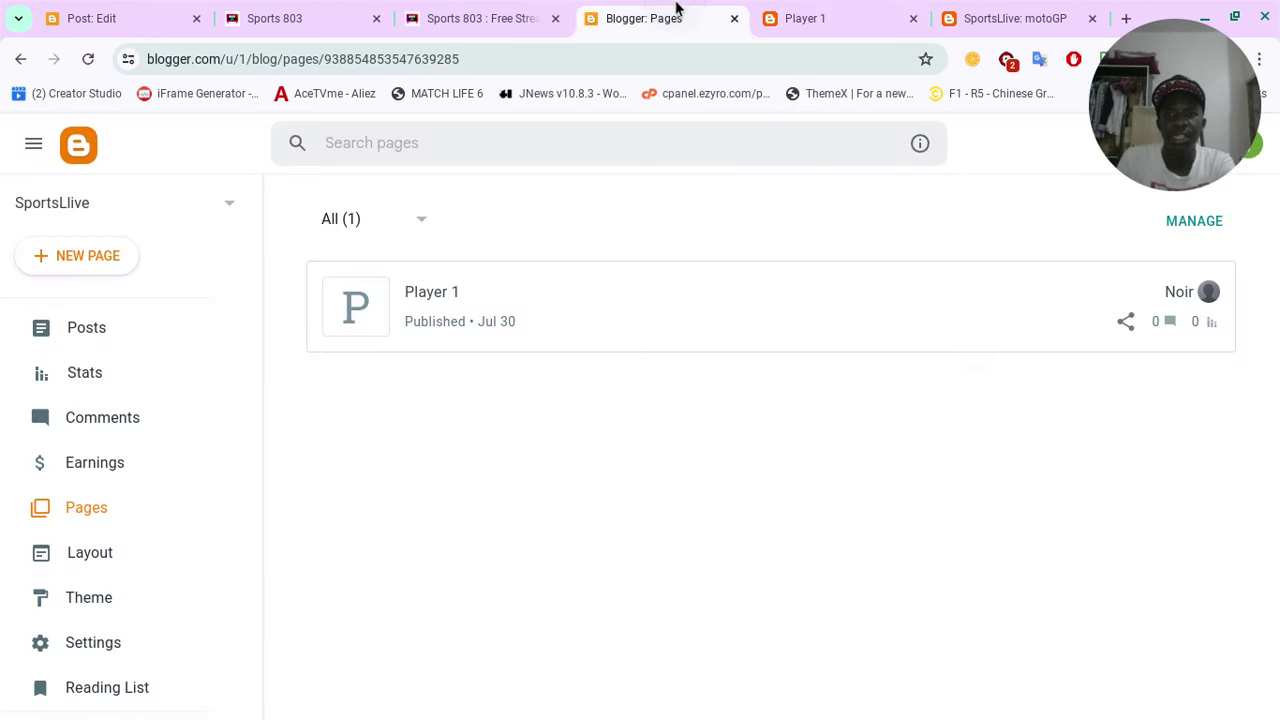
left_click(507, 337)
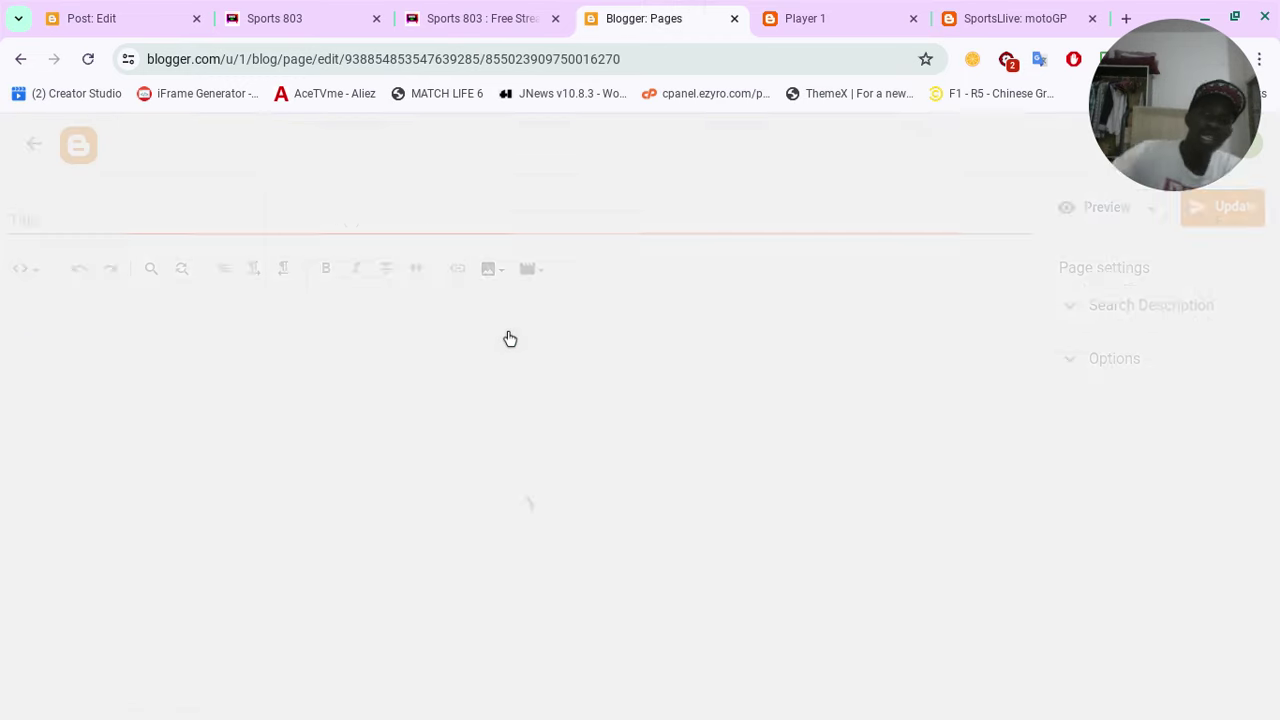
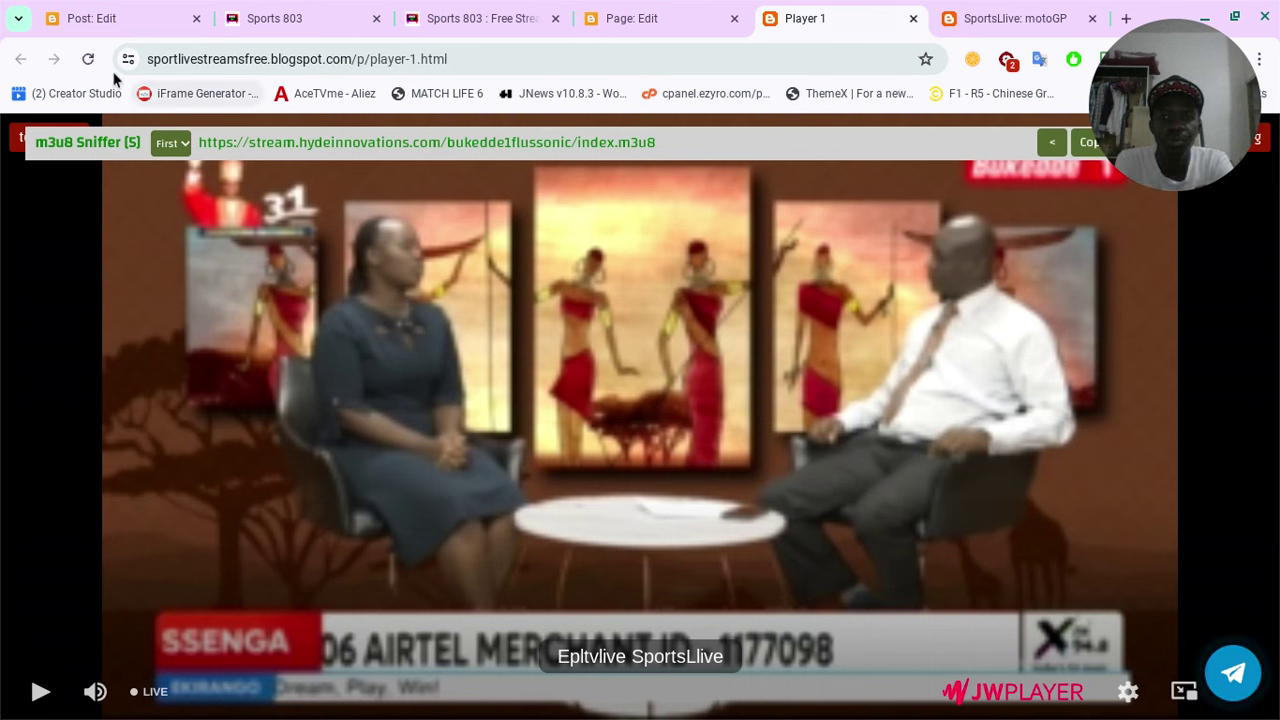
Reload the live Player 1 page, play its stream, and stop the playback.
left_click(89, 59)
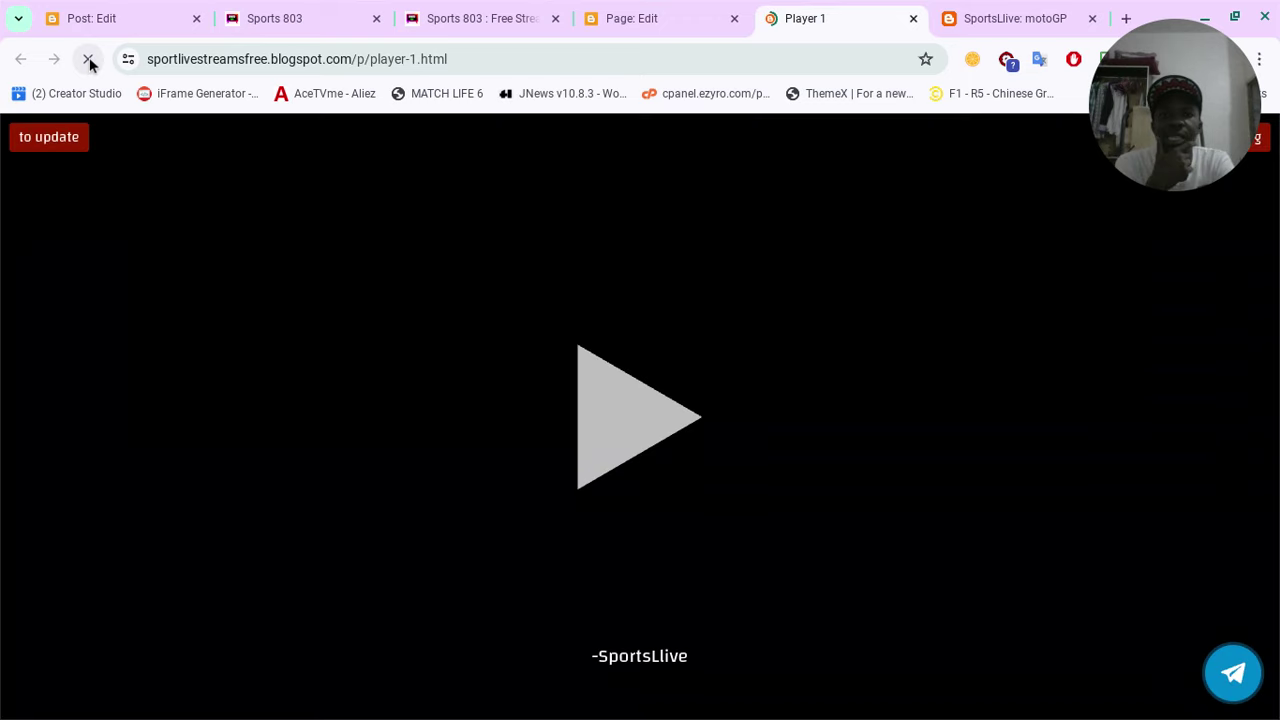
left_click(537, 394)
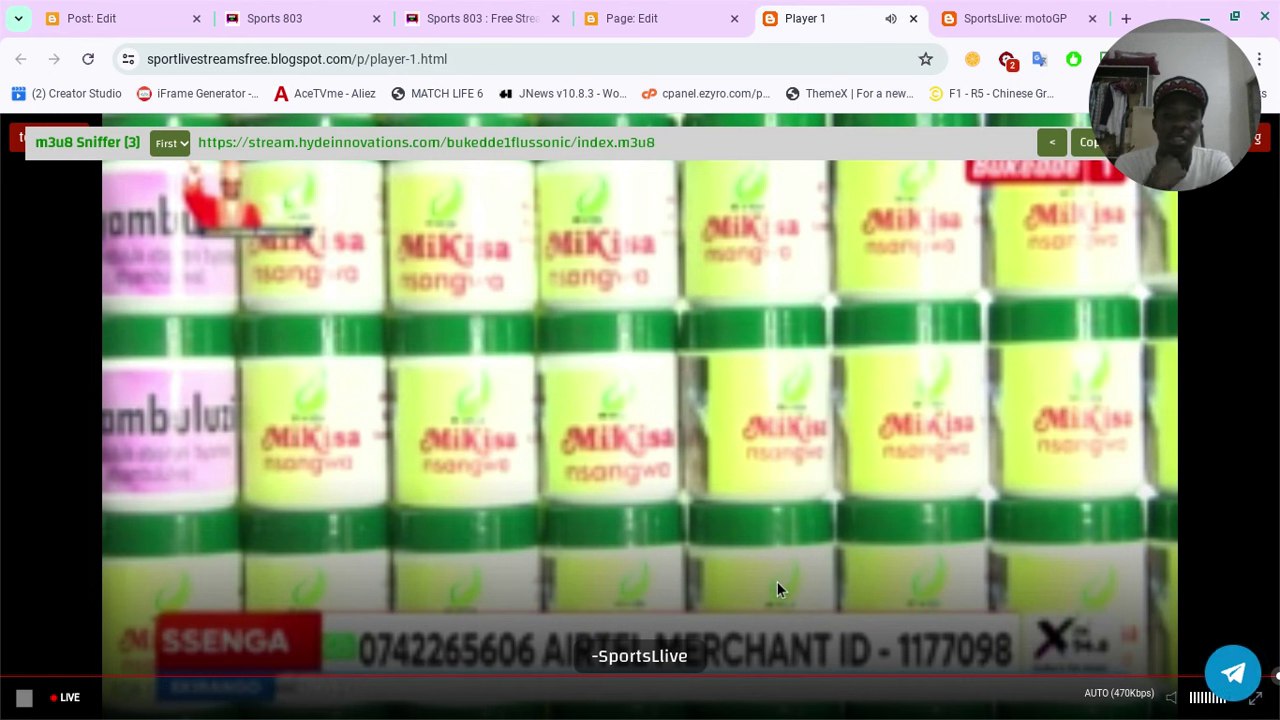
left_click(20, 697)
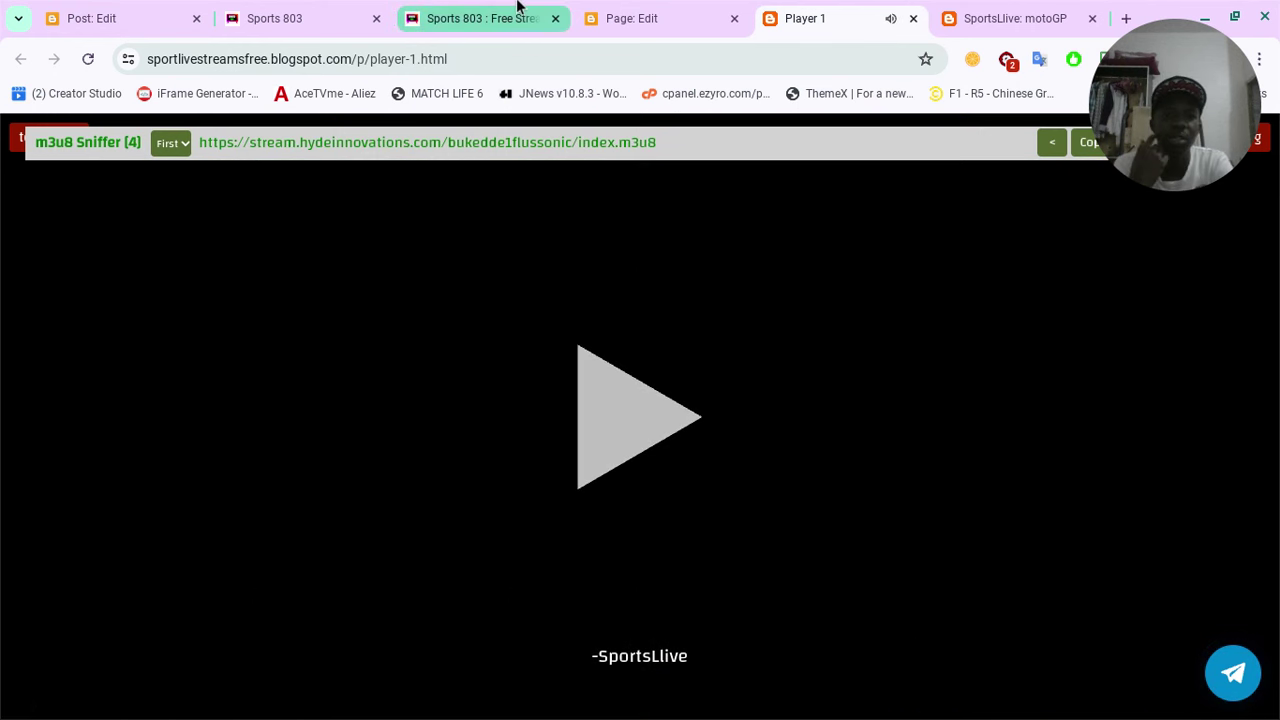
Update the Player 1 page with the search description Sting-P5 and reload the live page to test that player.
left_click(640, 8)
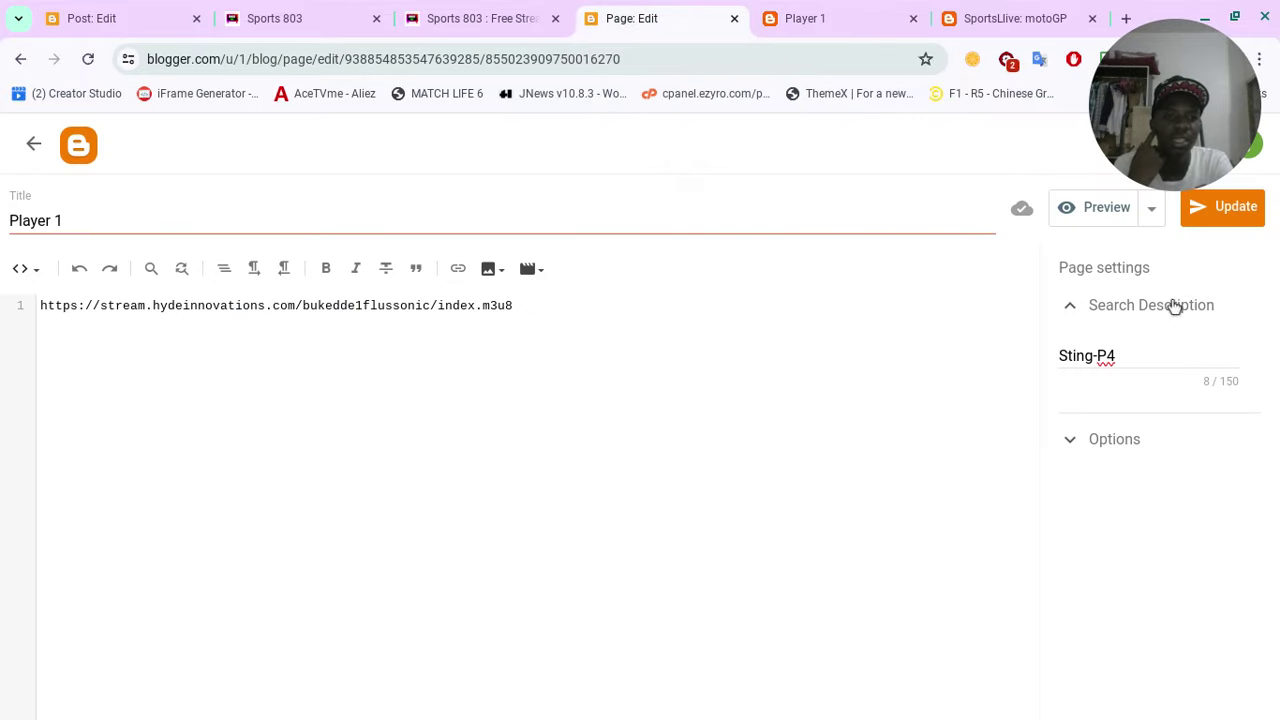
left_click(1134, 359)
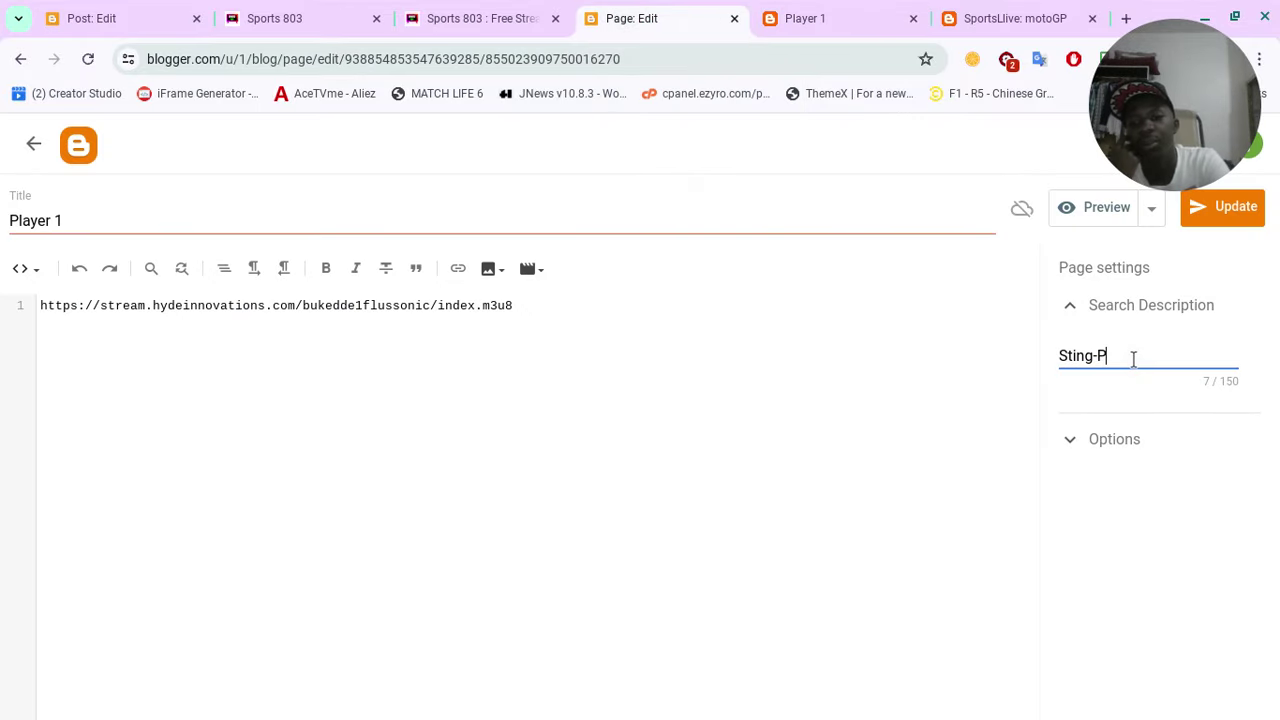
left_click(1238, 226)
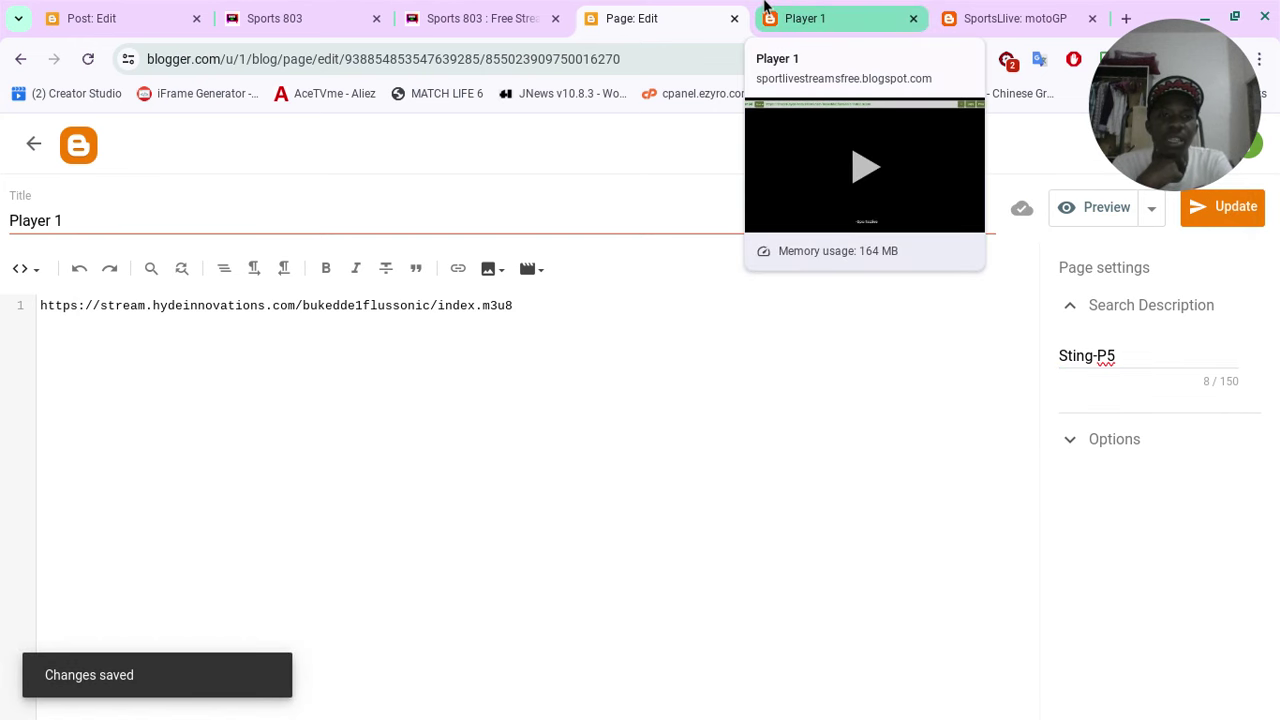
left_click(766, 8)
key("F5")
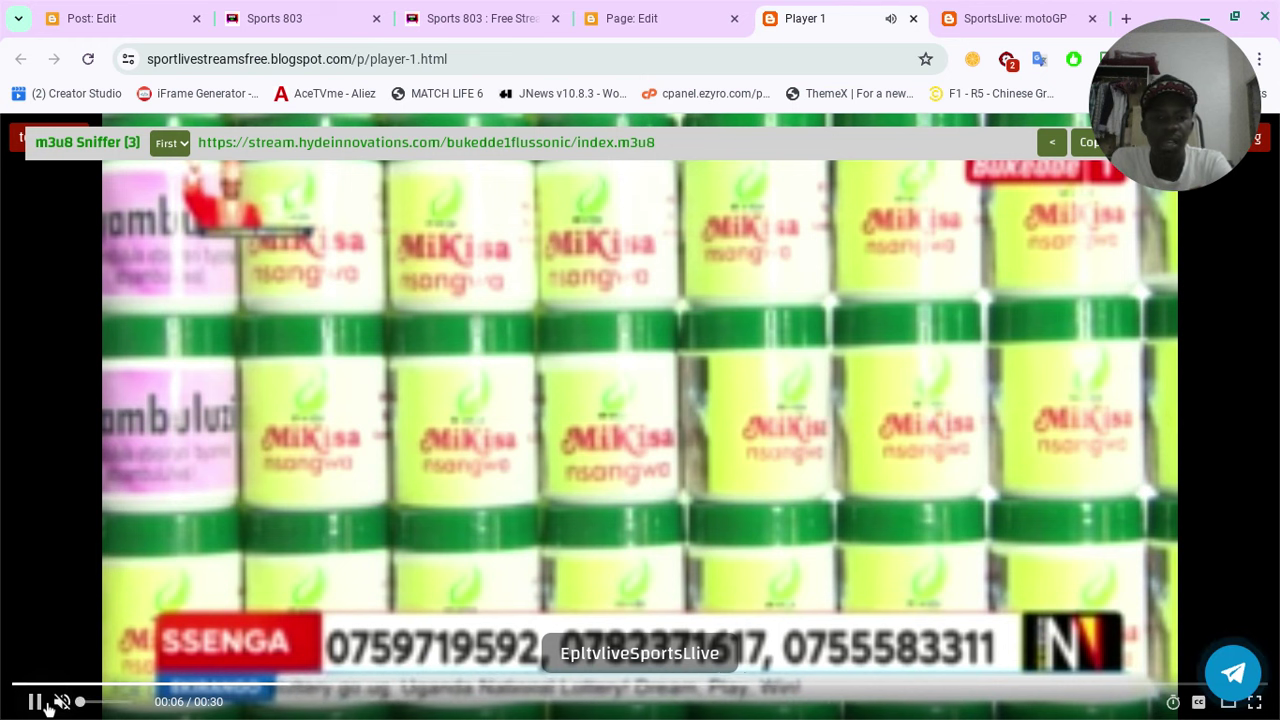
Update the Player 1 page with the search description Sting-P6, reload the live page, and play its stream.
left_click(704, 7)
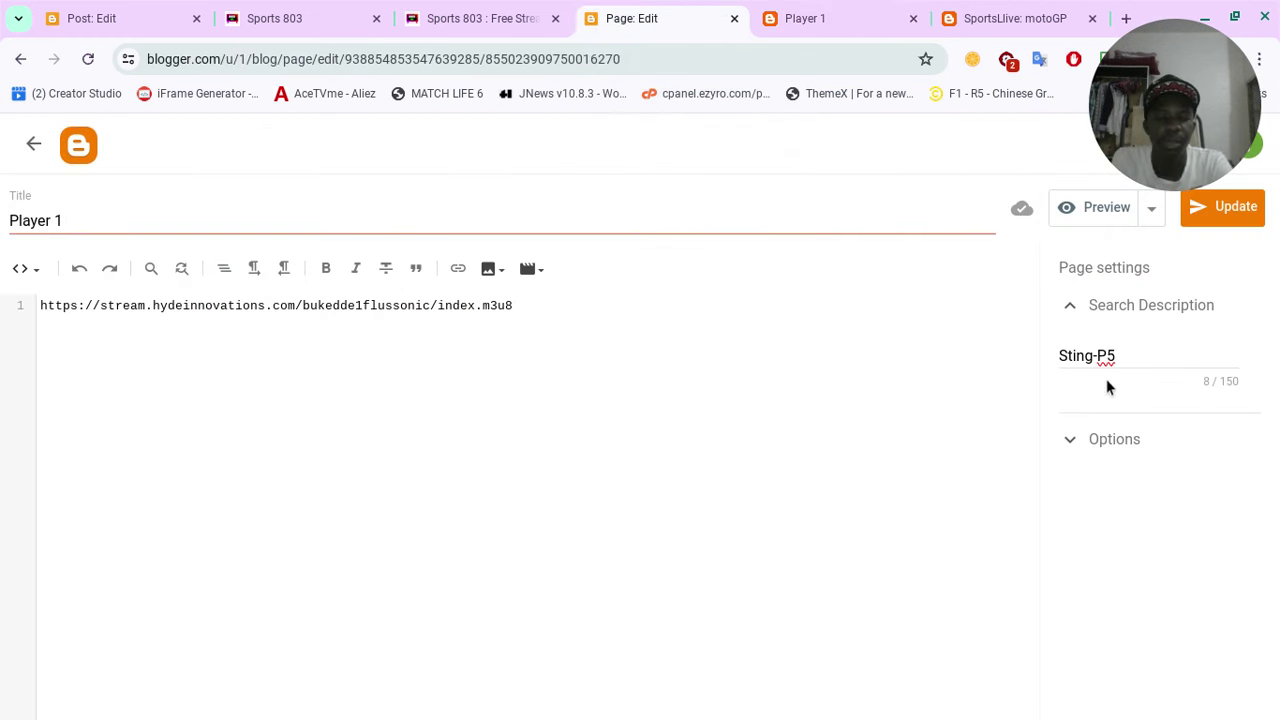
left_click(1142, 359)
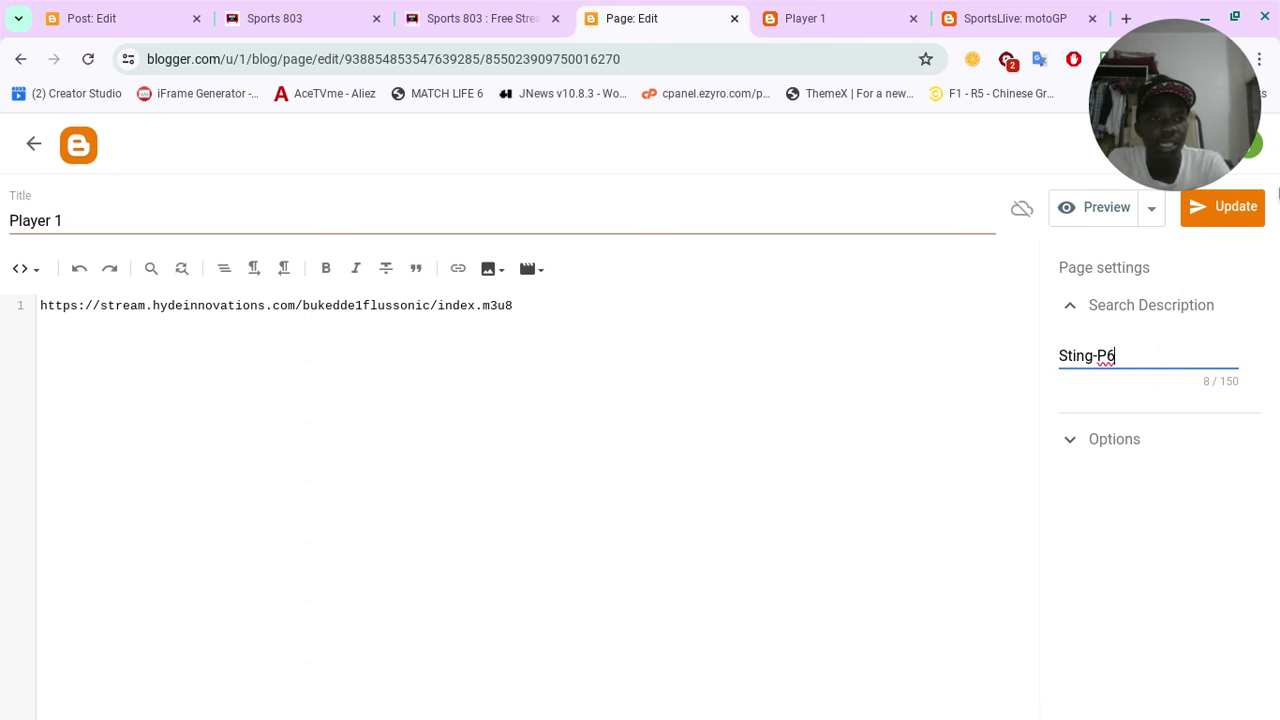
left_click(1248, 220)
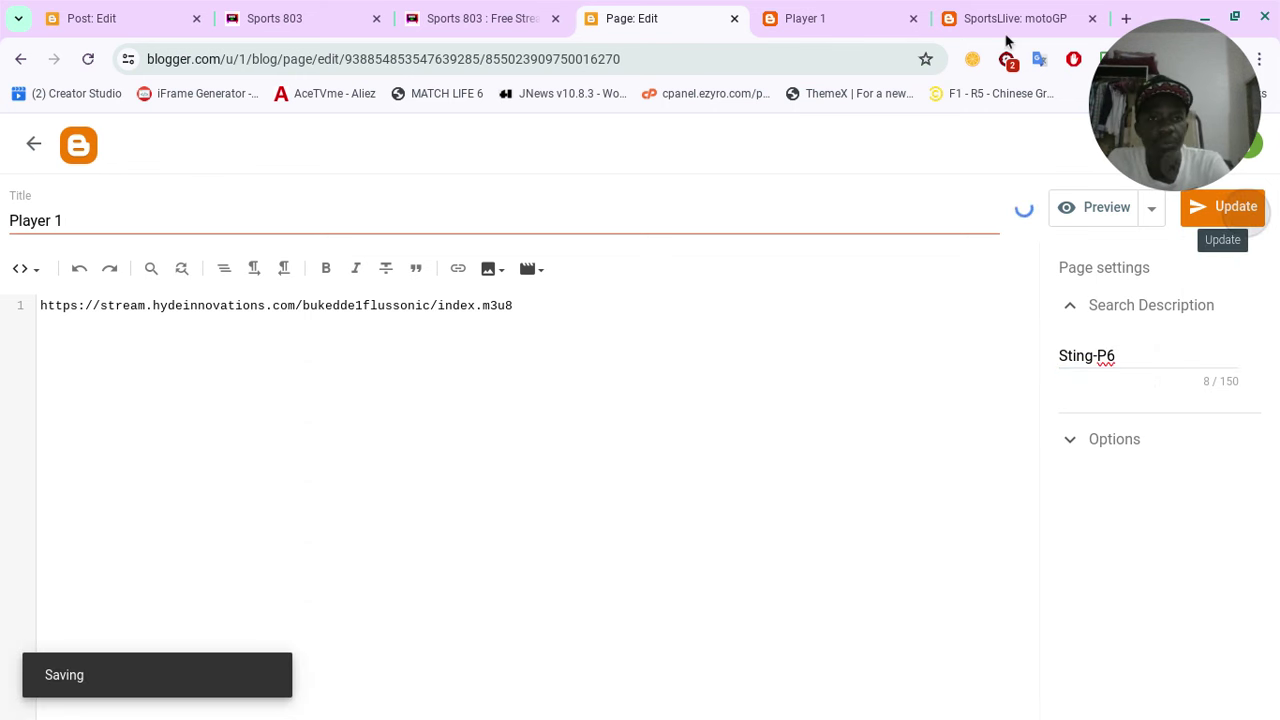
left_click(836, 10)
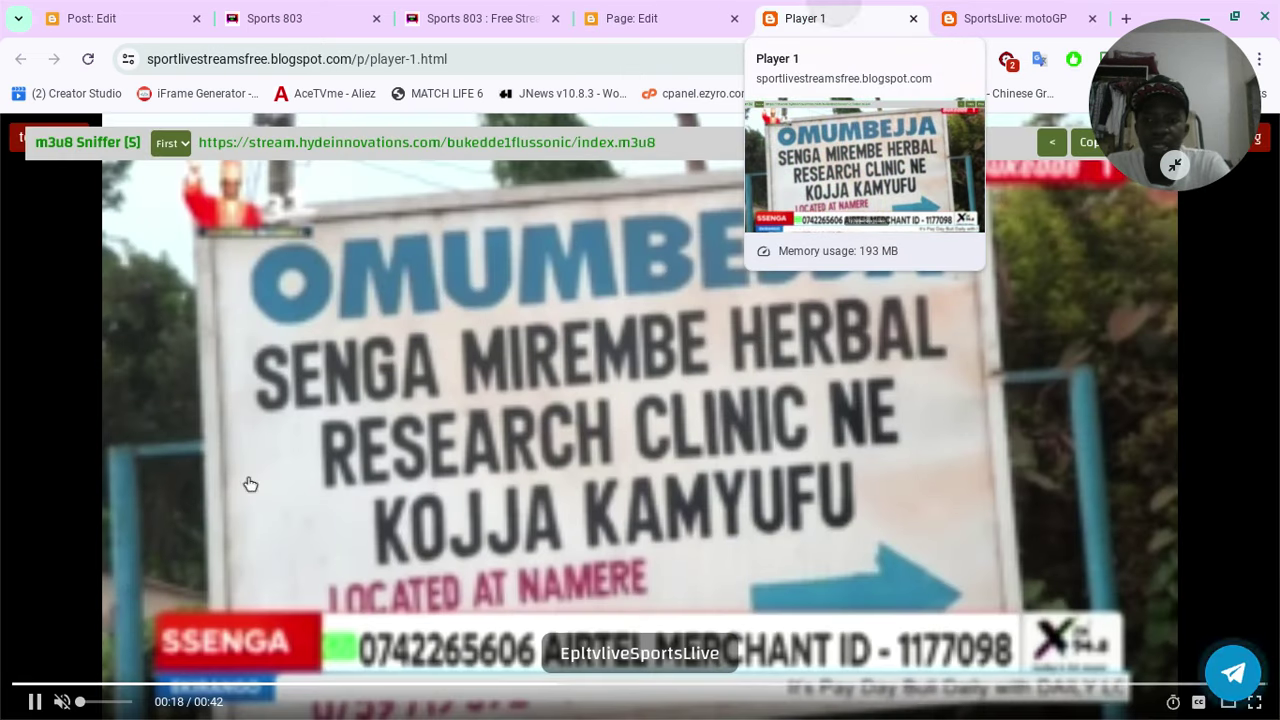
left_click(16, 140)
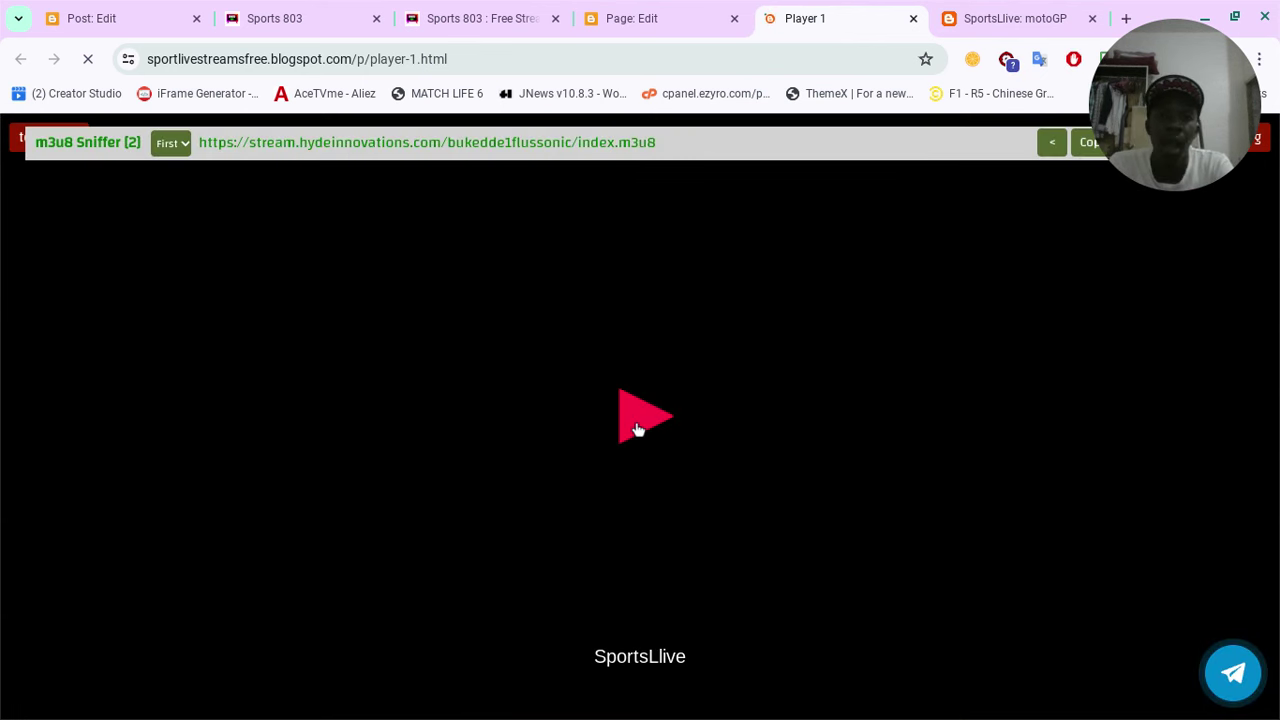
left_click(640, 428)
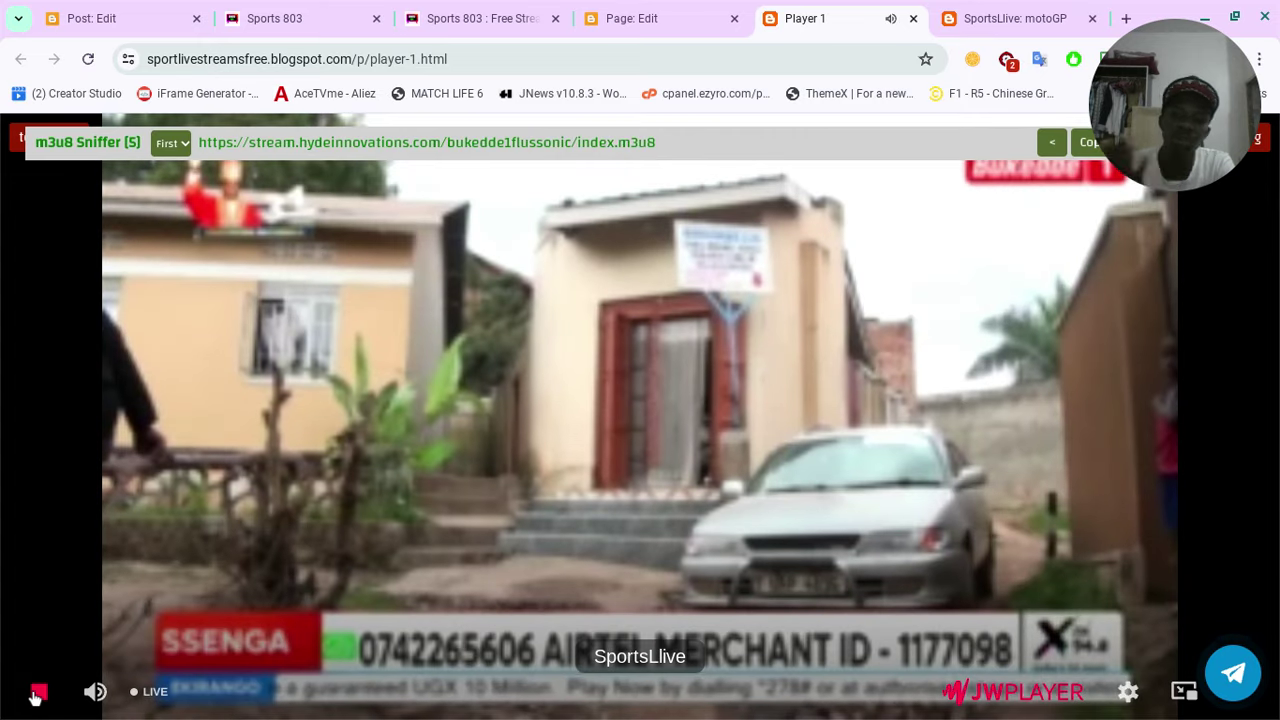
Return to the Player 1 page editor, change the search description to Sting-P7, and update the page.
left_click(610, 14)
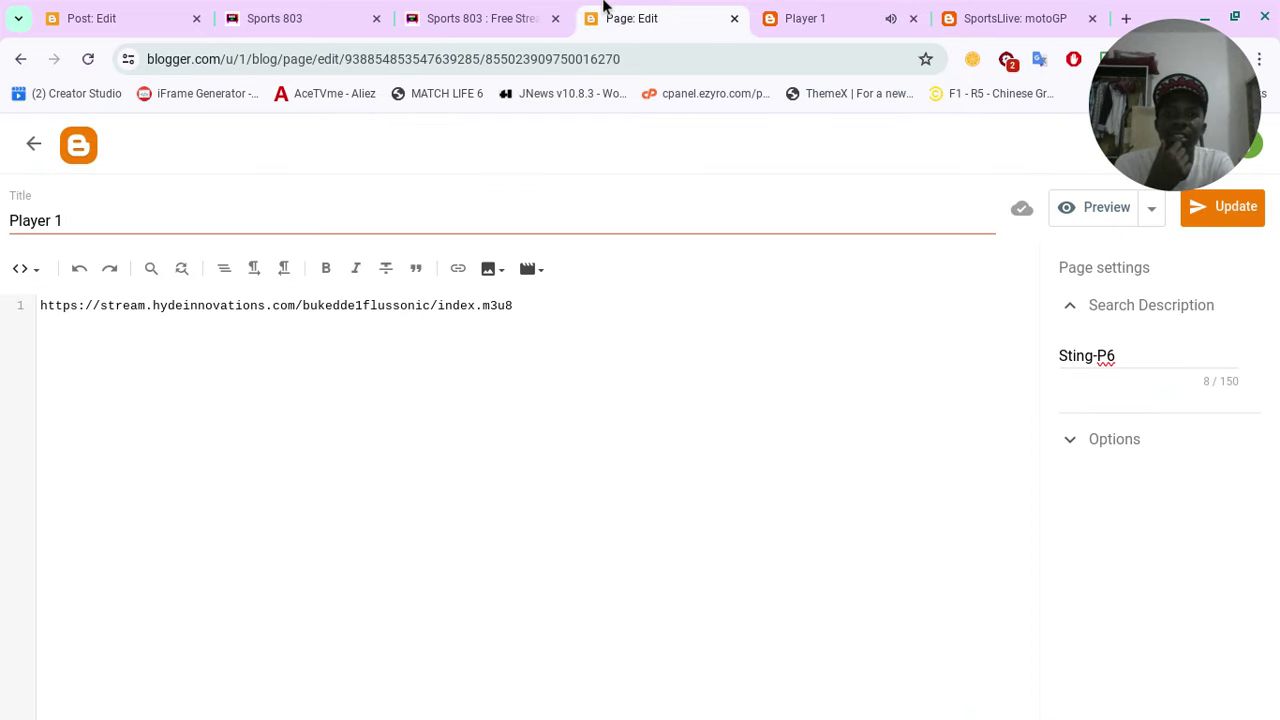
left_click(1125, 348)
key("BackSpace")
type("7")
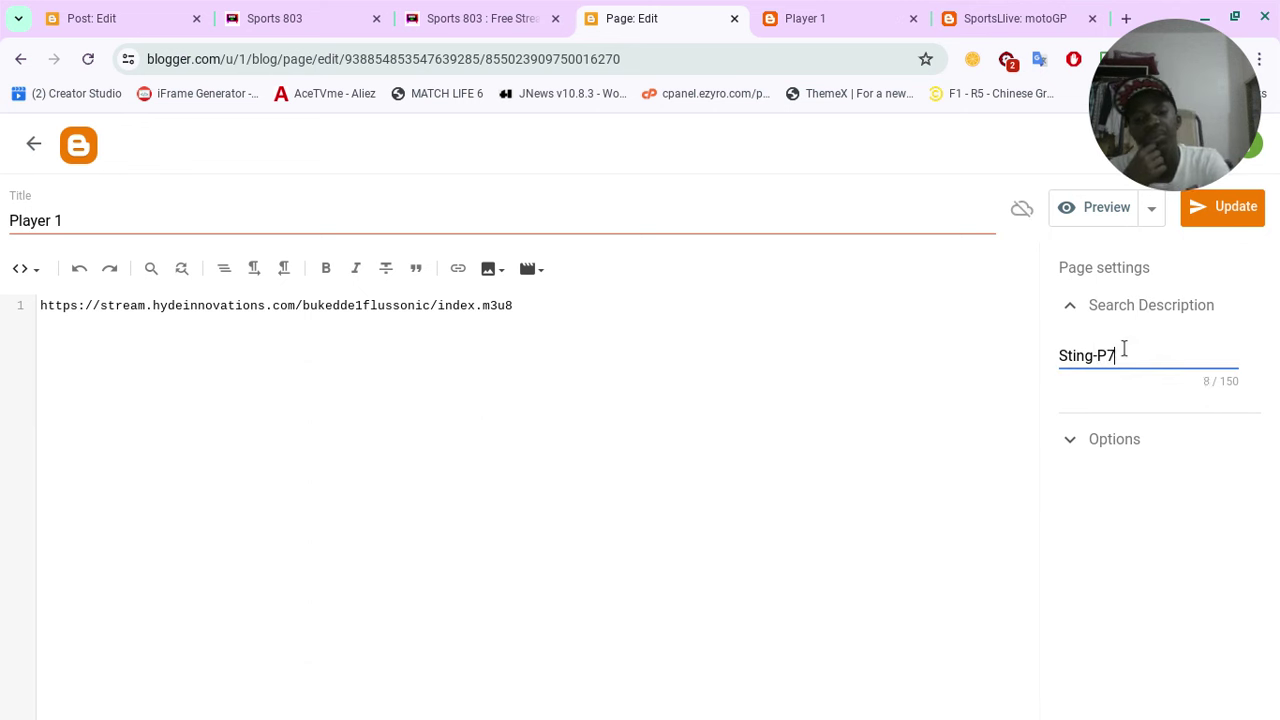
left_click(1236, 208)
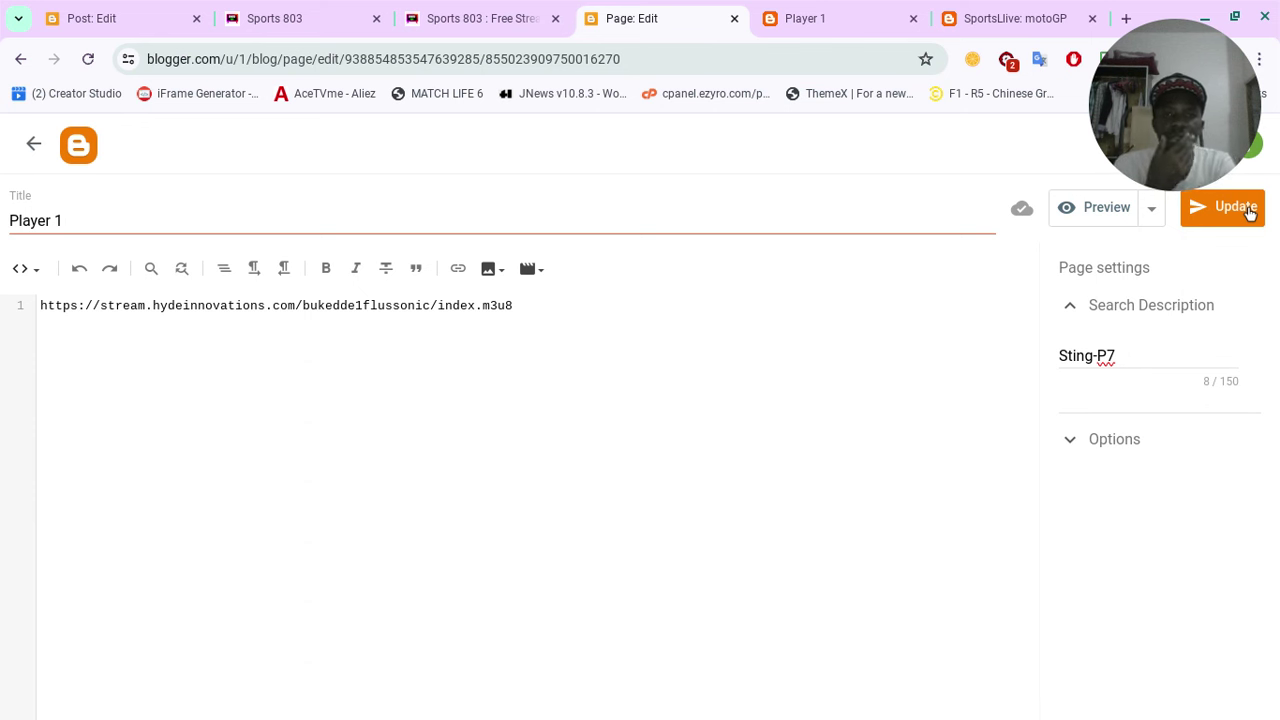
Reload the live Player 1 page, try its sound control, pause the stream, and close the live page.
mouse_move(1140, 116)
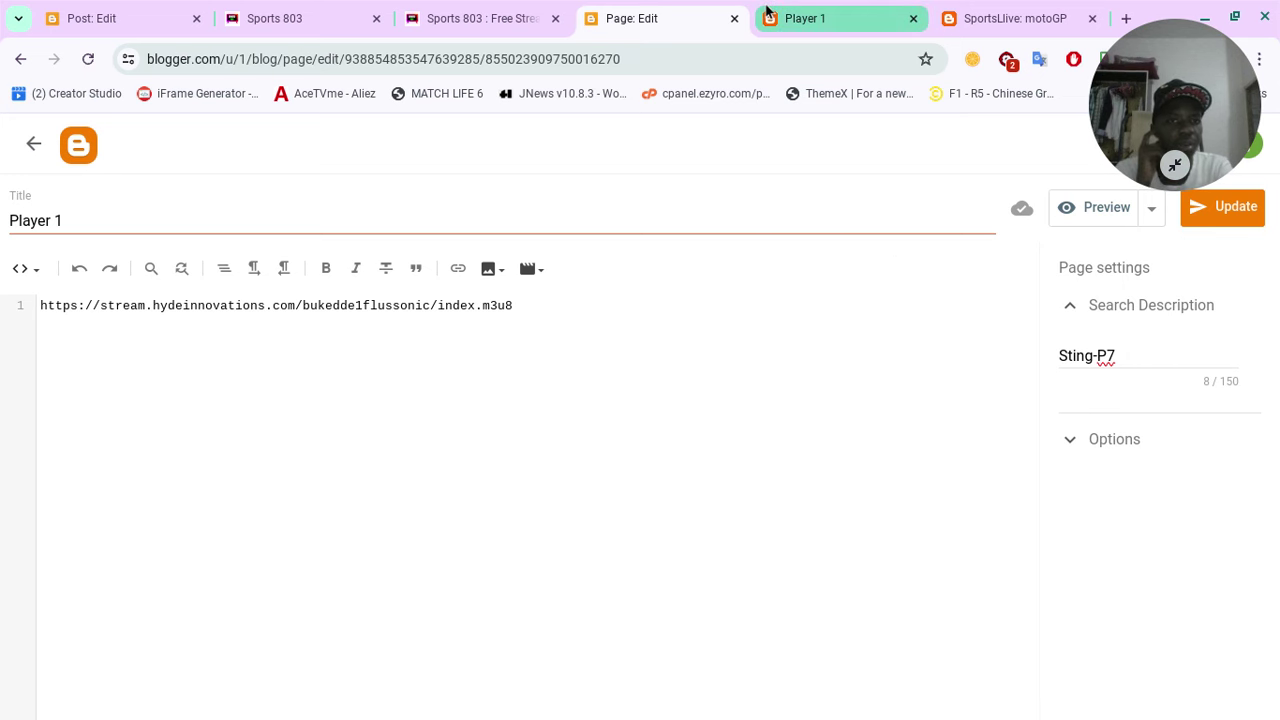
left_click(805, 18)
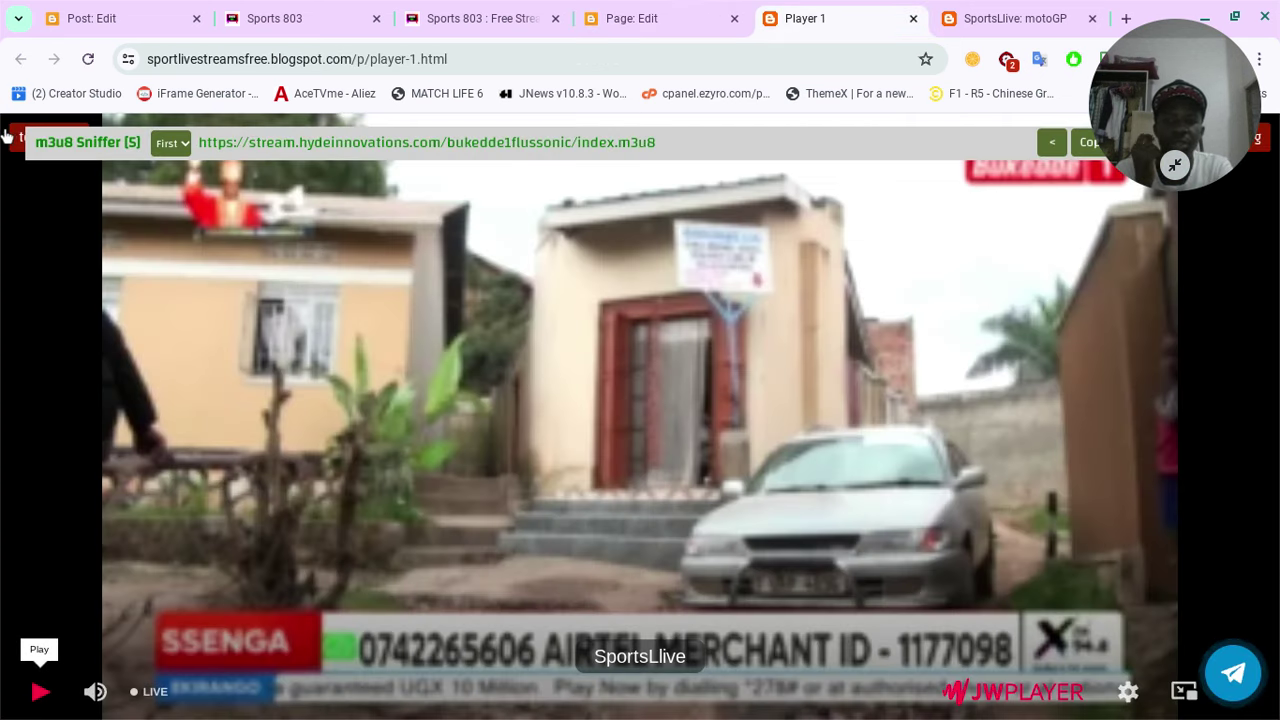
key("F5")
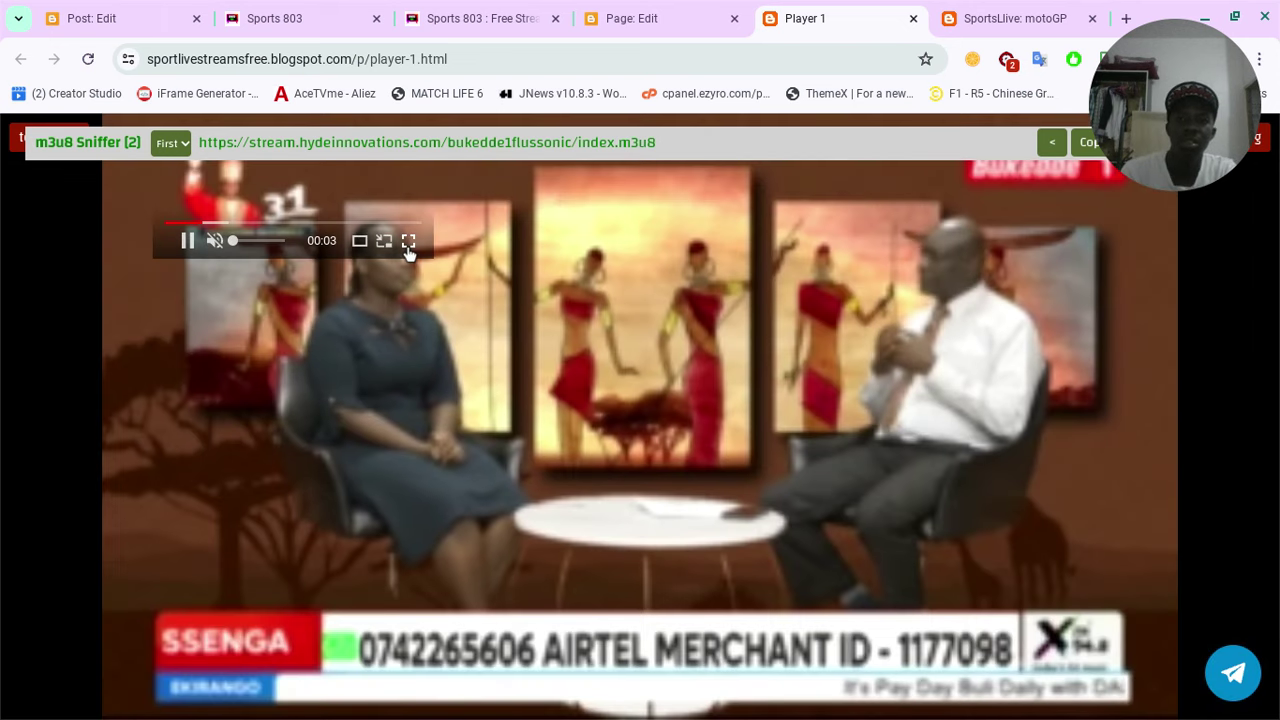
left_click(213, 241)
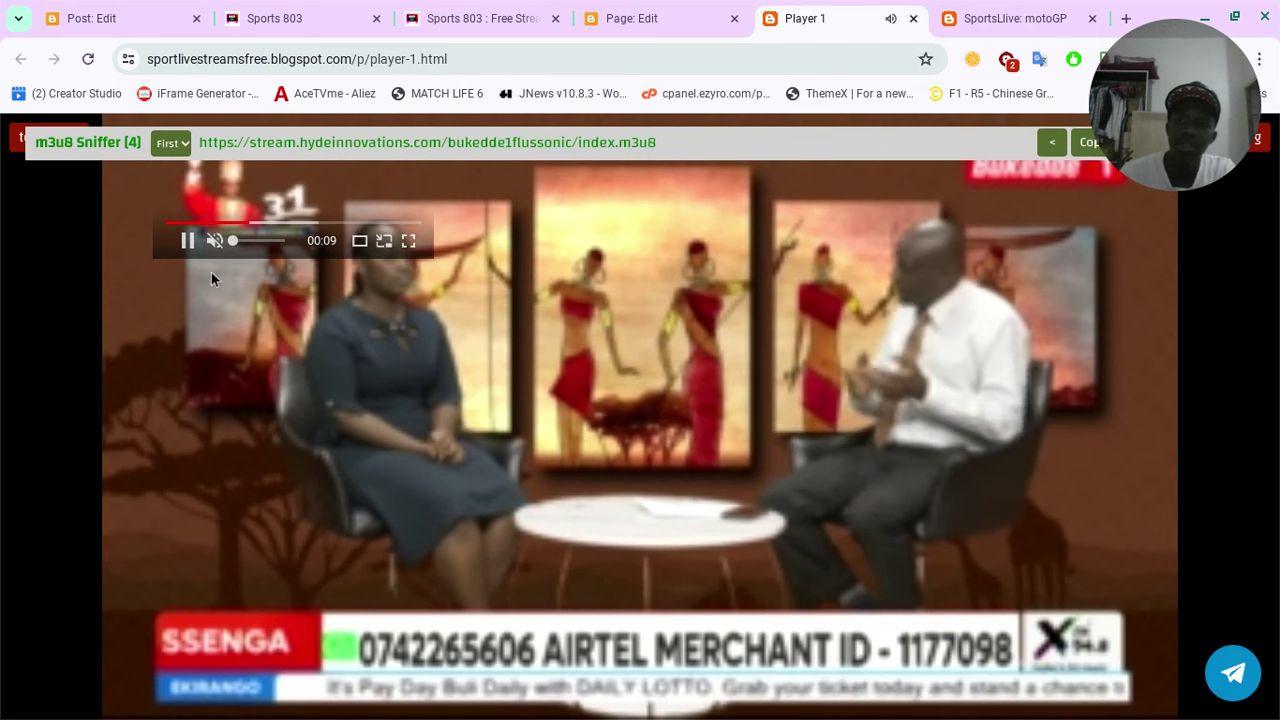
left_click(188, 244)
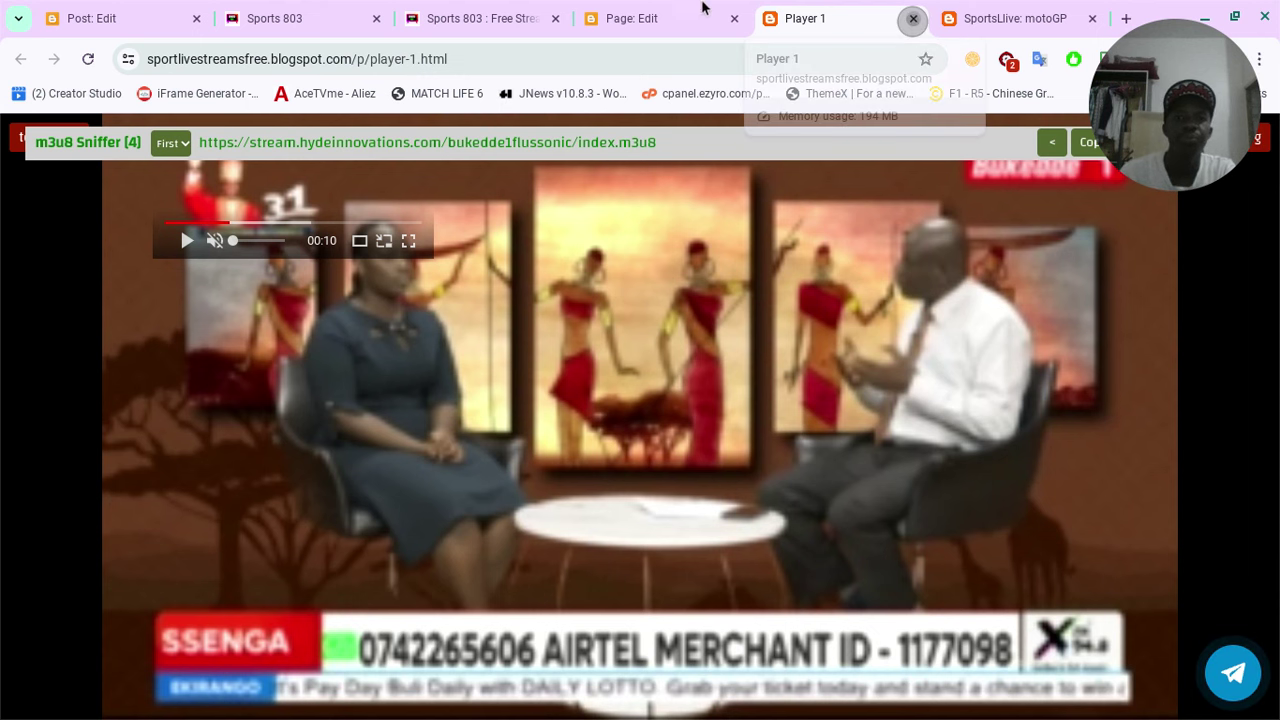
key("ctrl+w")
left_click(640, 18)
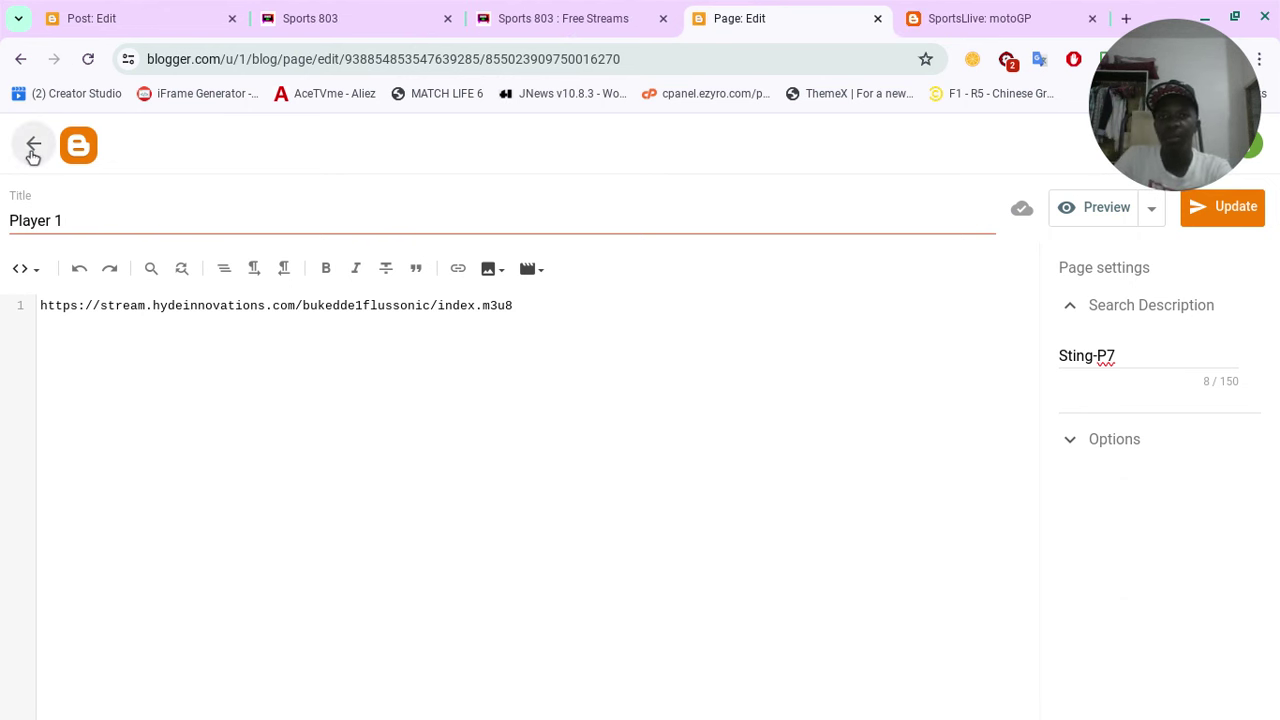
Leave the Bukedde TV 1 post editor and open the page list of the Sports 803 : Free Streams blog.
left_click(89, 11)
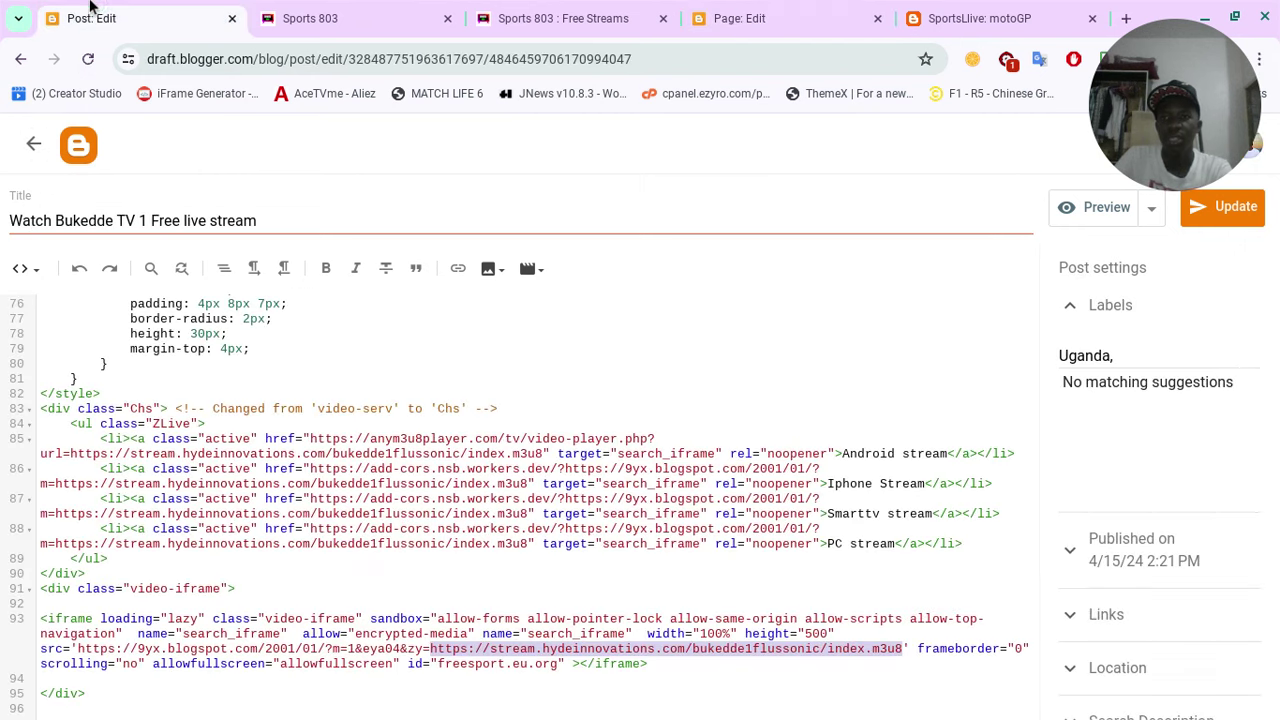
left_click(56, 145)
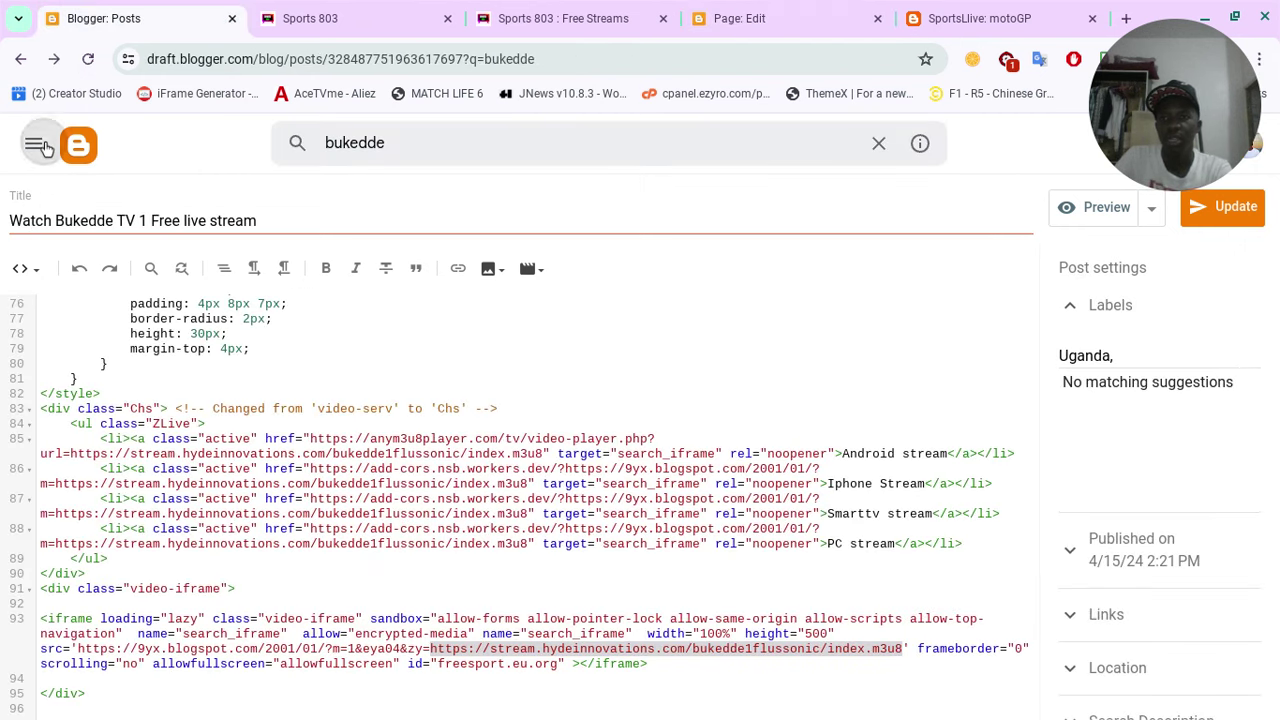
left_click(97, 200)
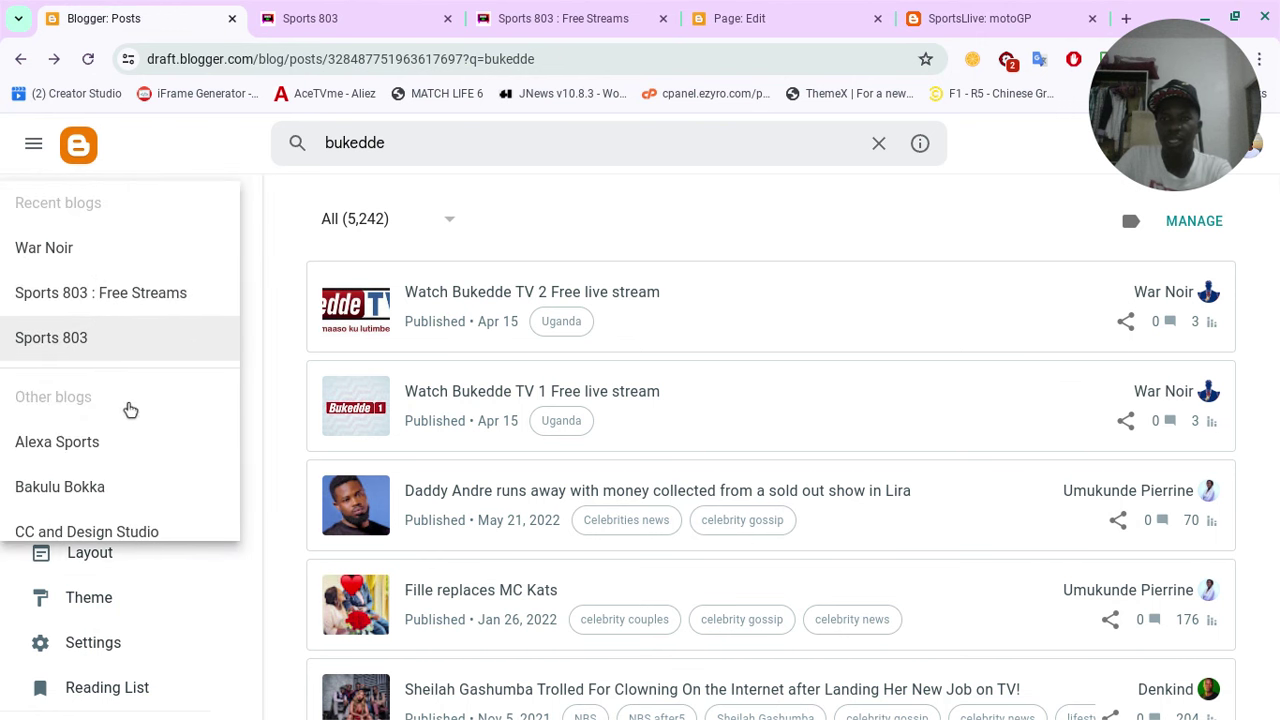
left_click(138, 310)
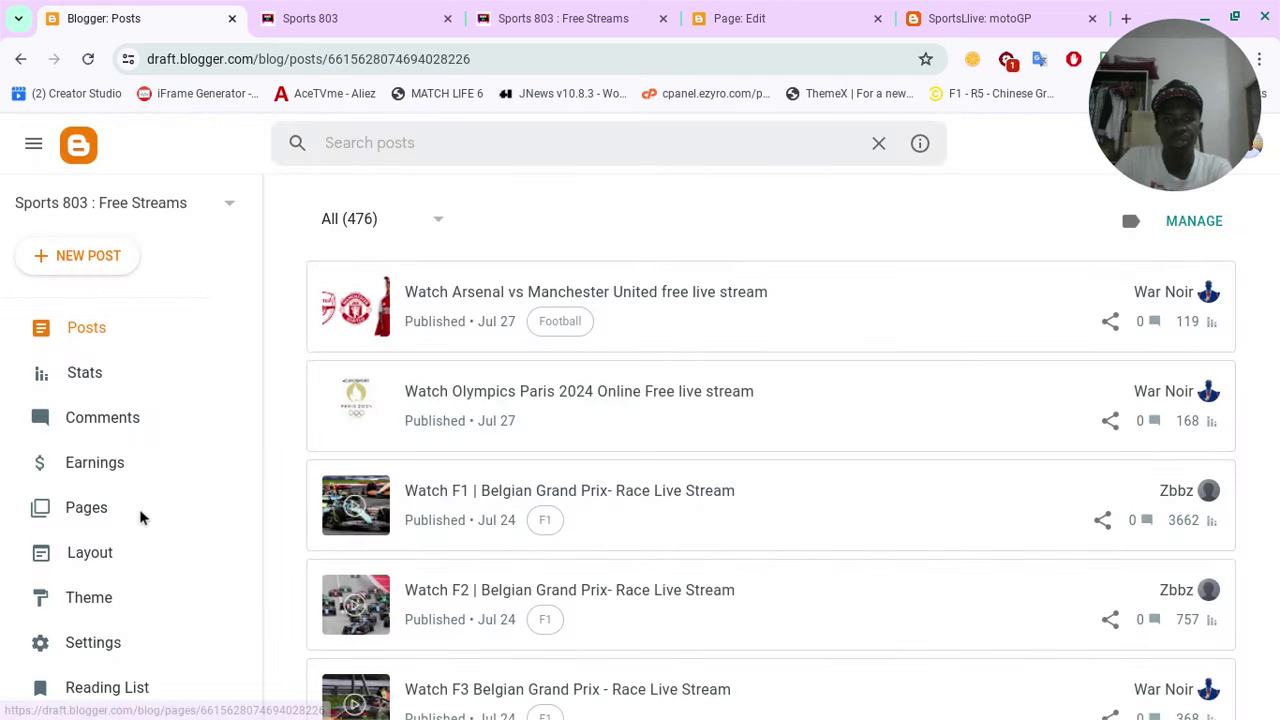
left_click(141, 512)
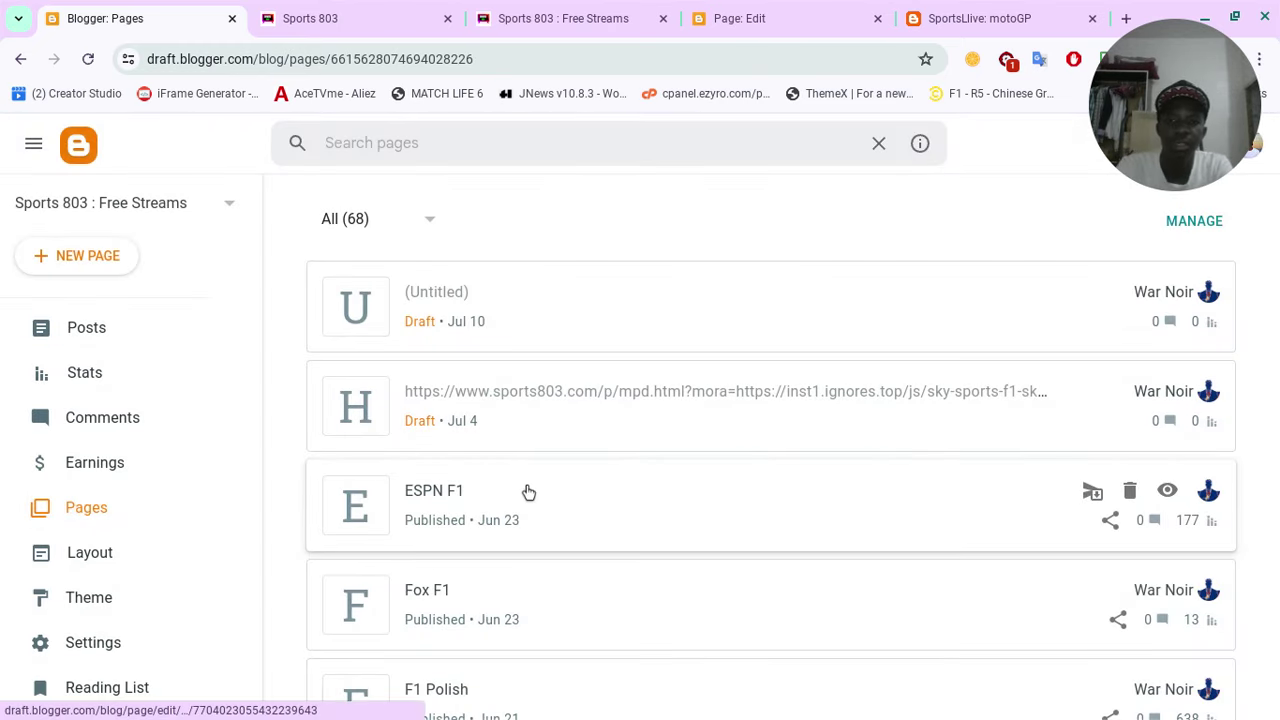
Look through the existing stream pages, checking ESPN F1 and opening F1 Polish to view its search description.
scroll(528, 491, "down", 3)
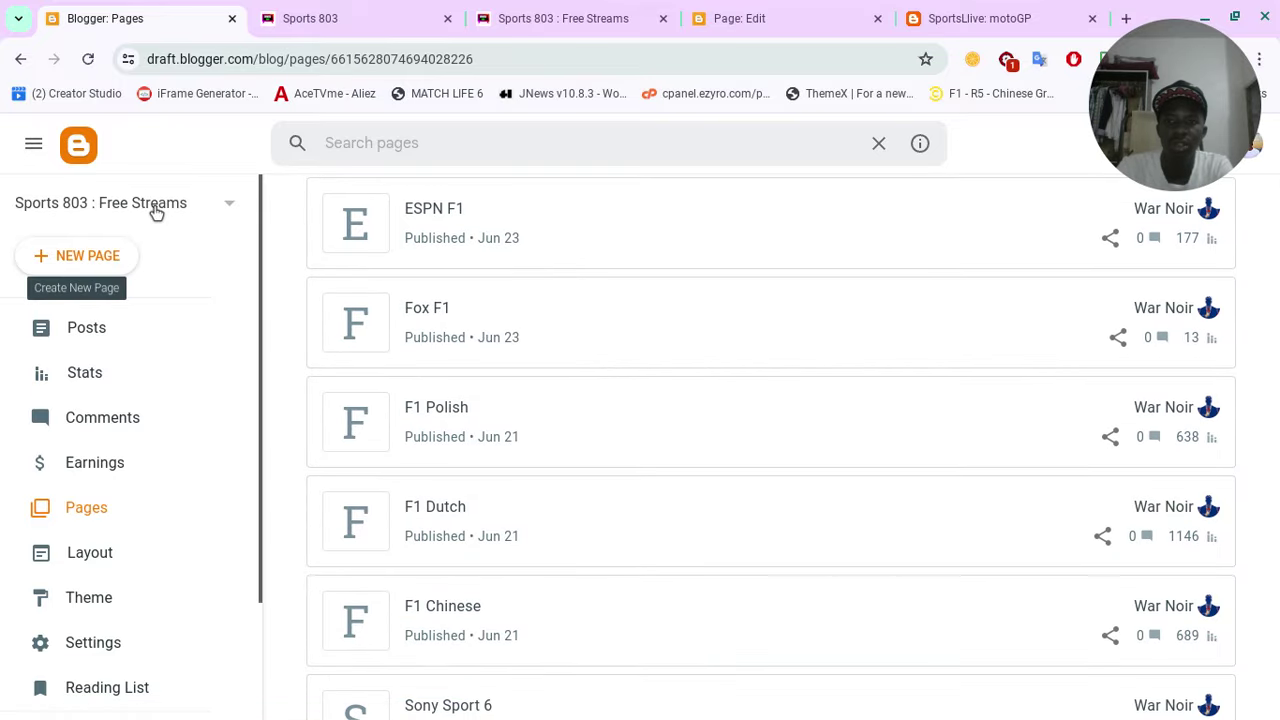
left_click(151, 206)
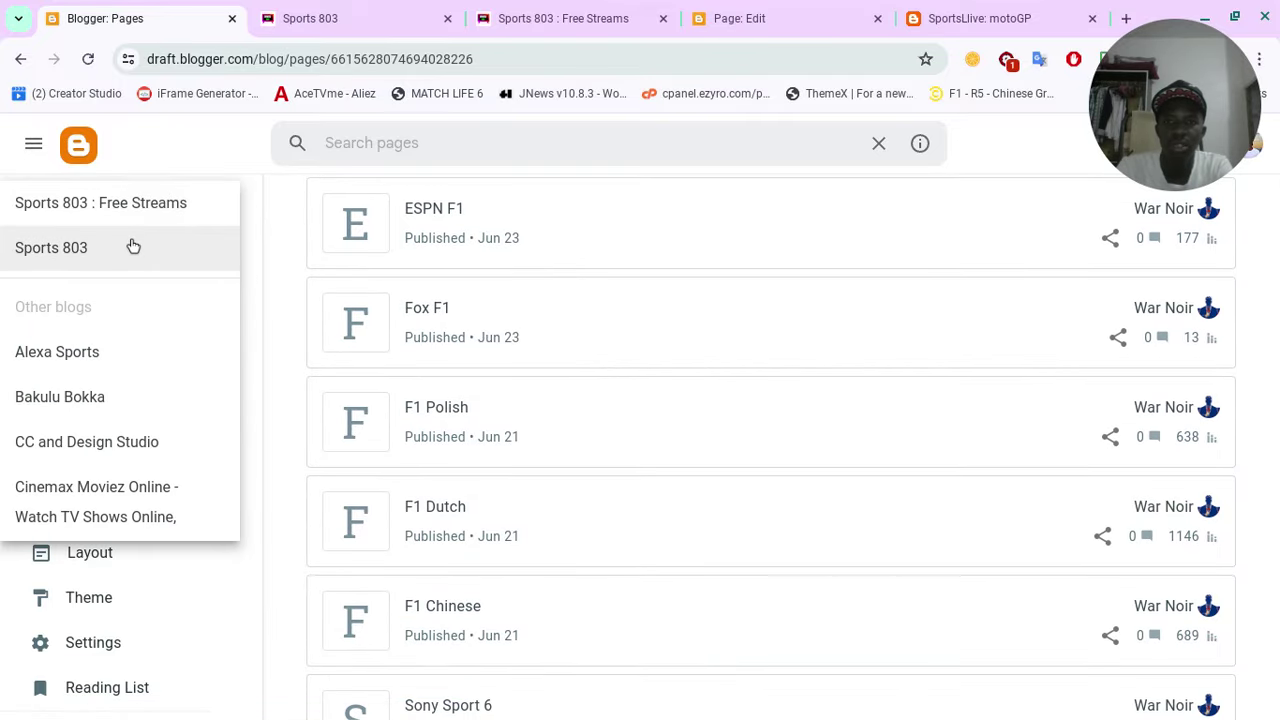
left_click(650, 233)
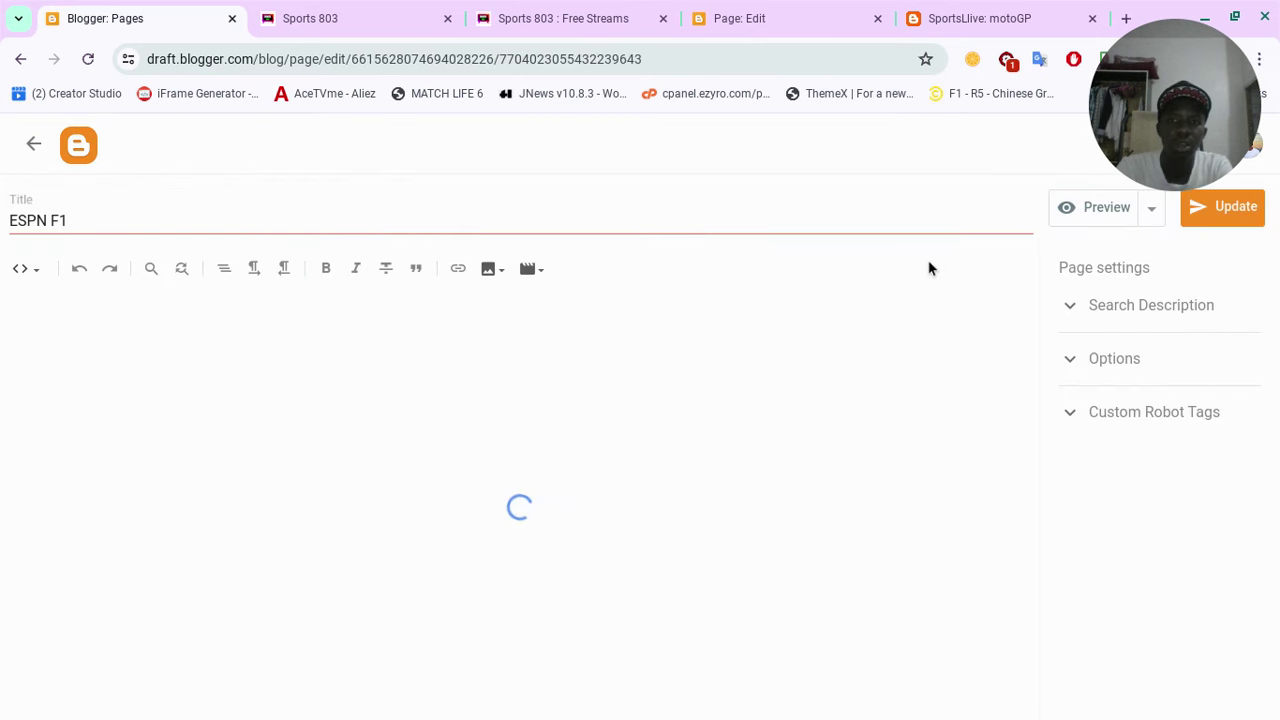
left_click(1102, 310)
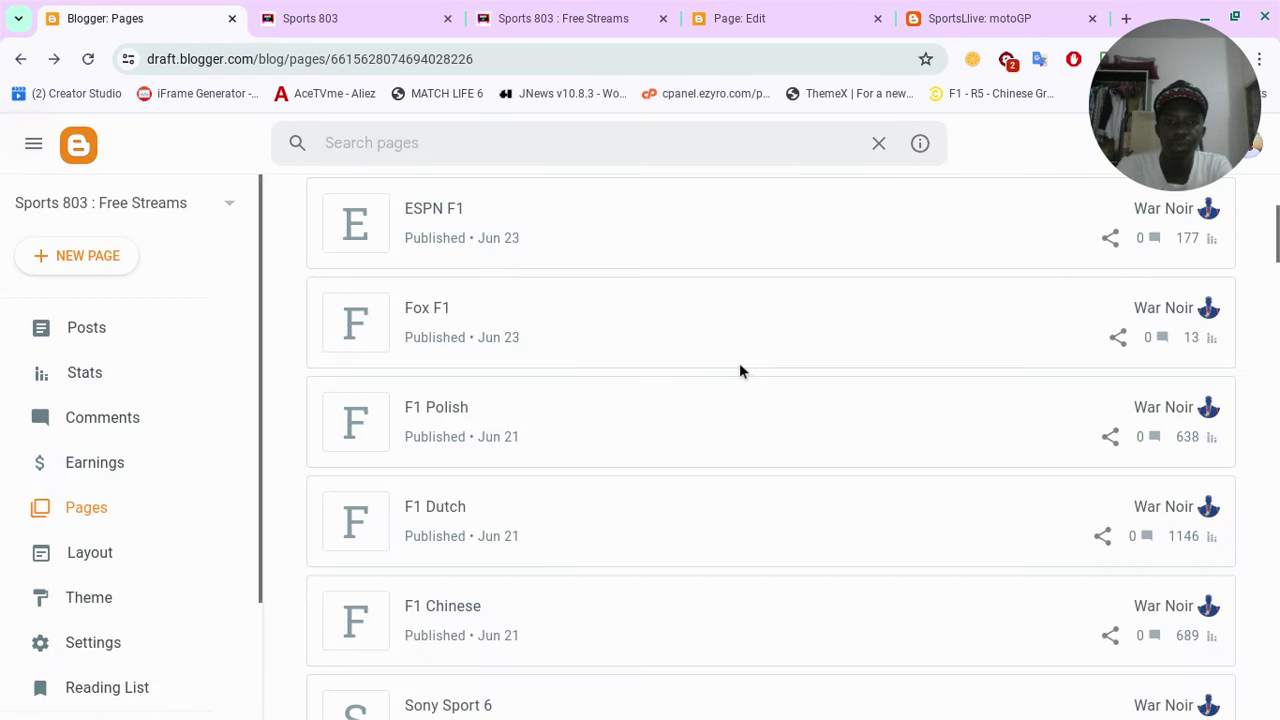
left_click(617, 427)
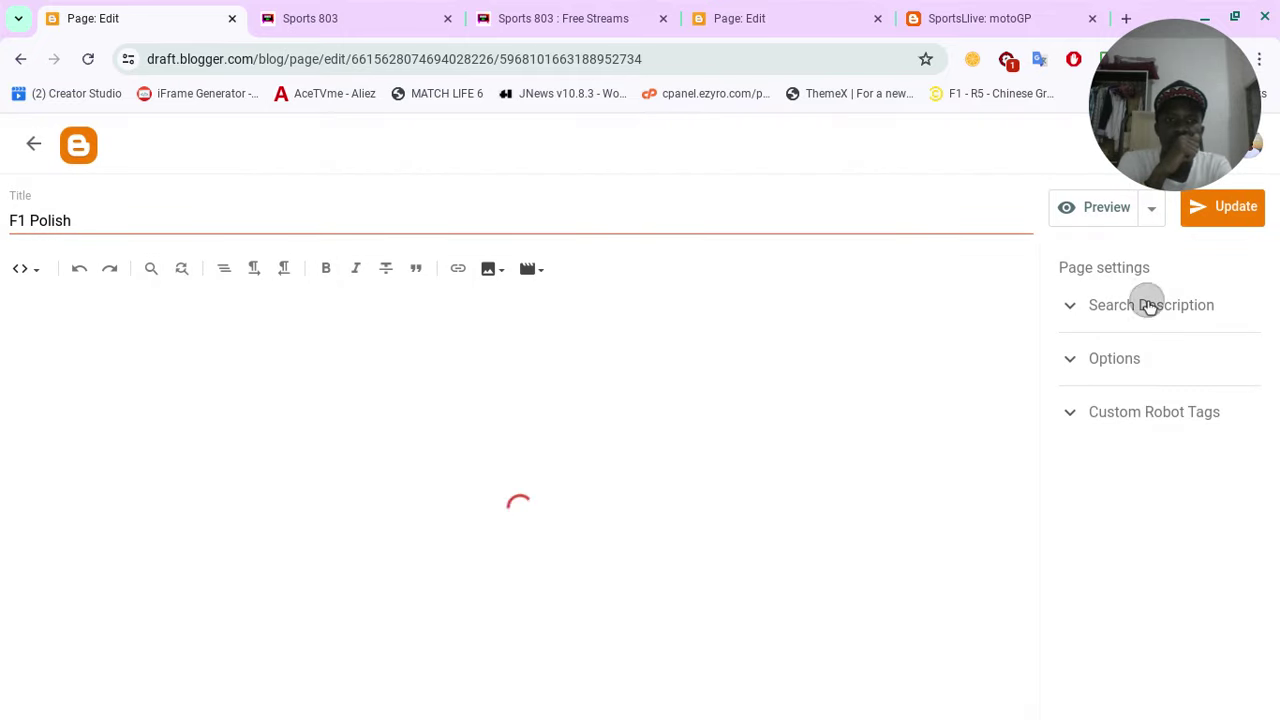
left_click(1150, 307)
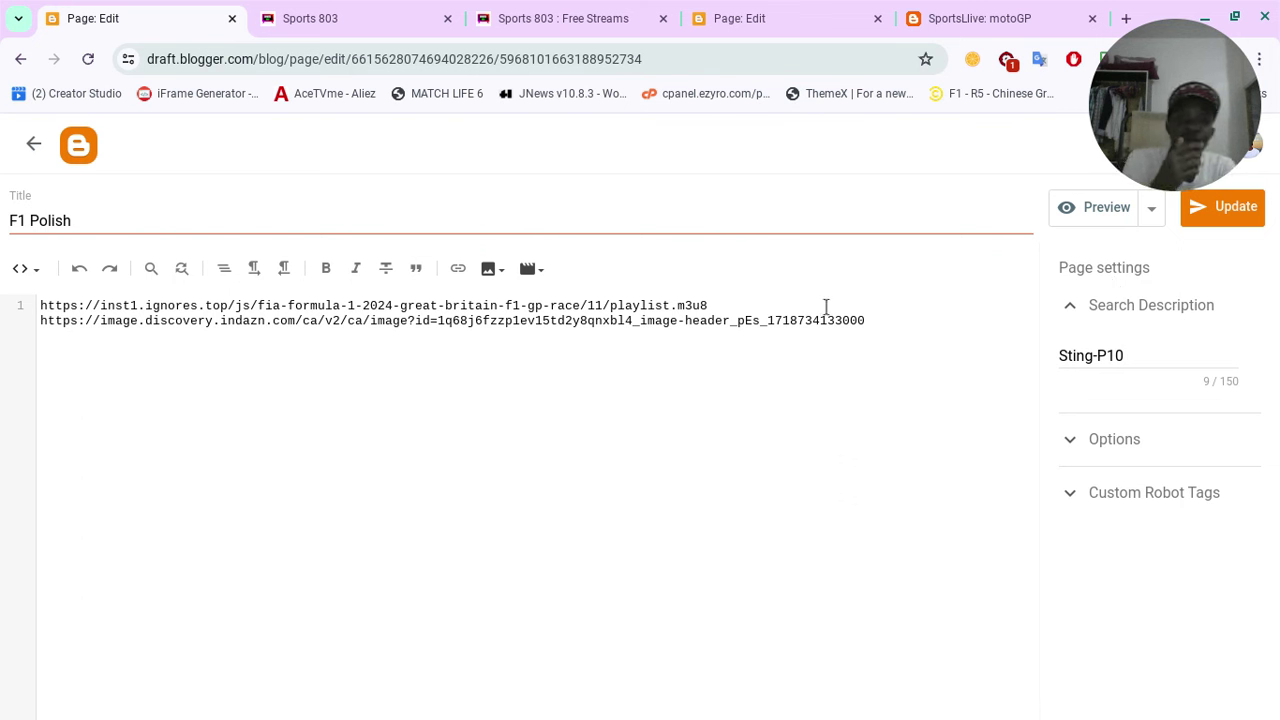
Examine the F1 Polish page's stream link and select the full image link on its second line.
double_click(719, 323)
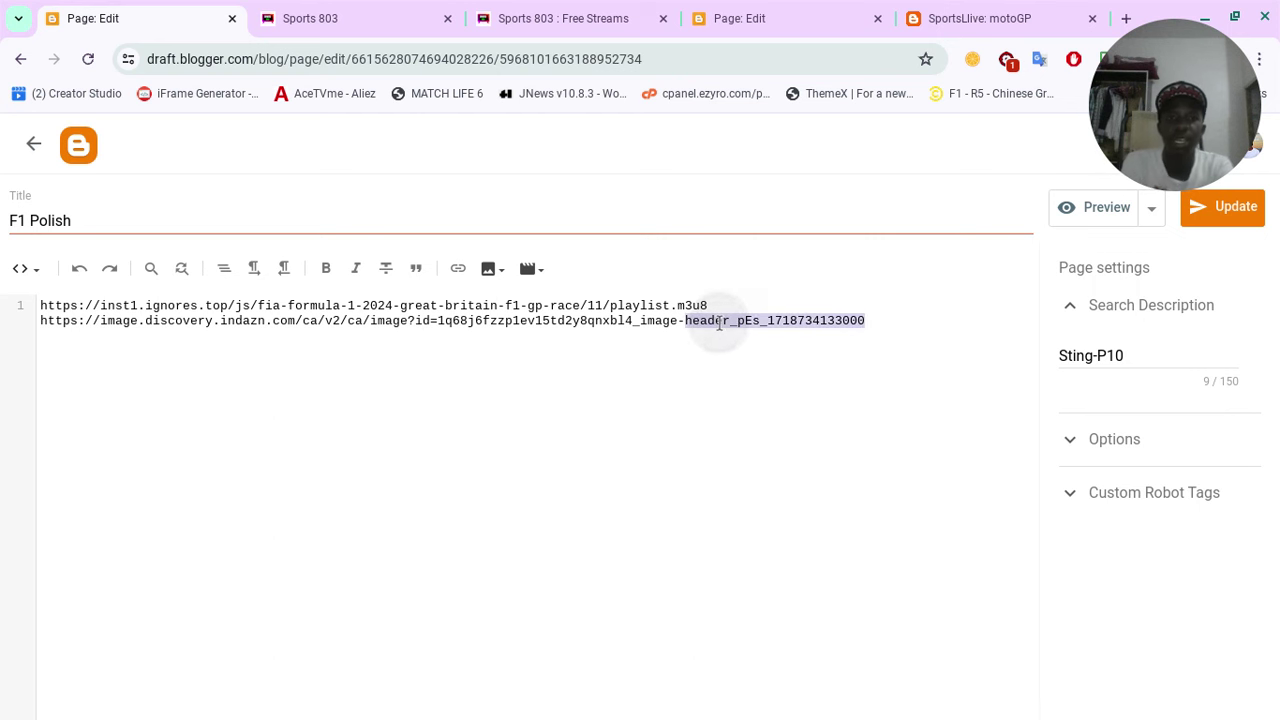
key("ctrl+a")
double_click(719, 323)
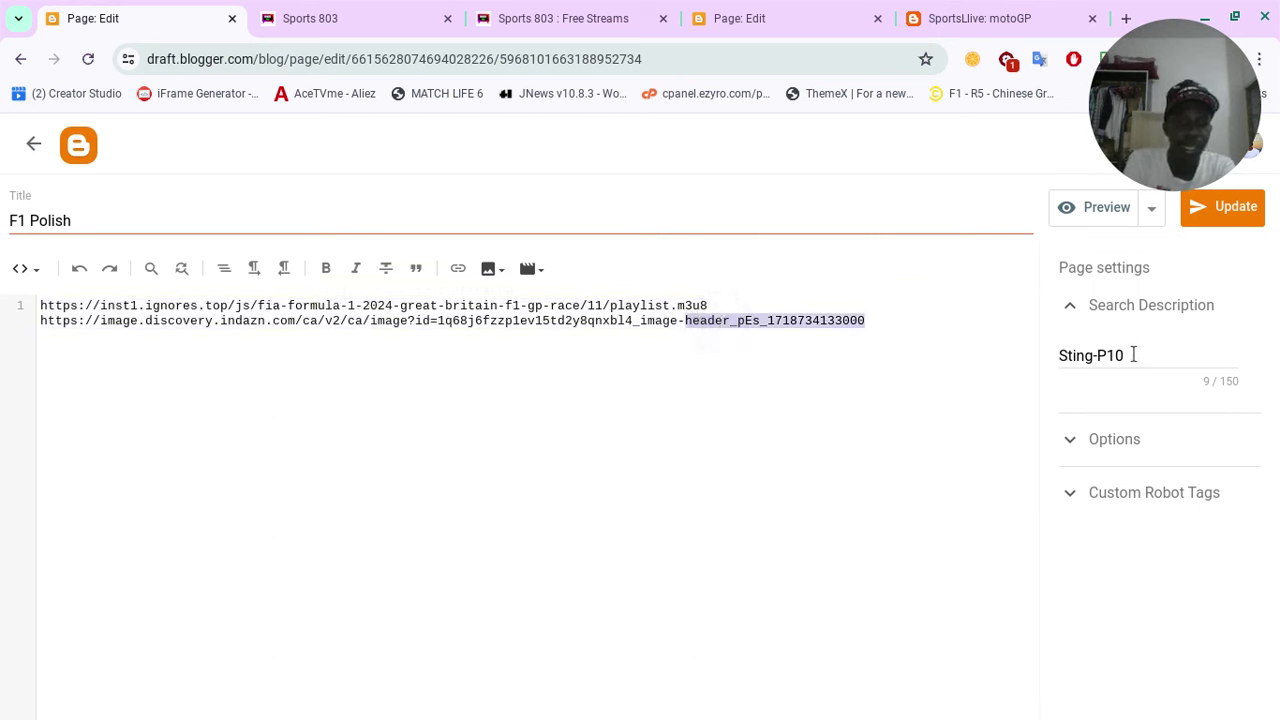
left_click(405, 310)
key("ctrl+a")
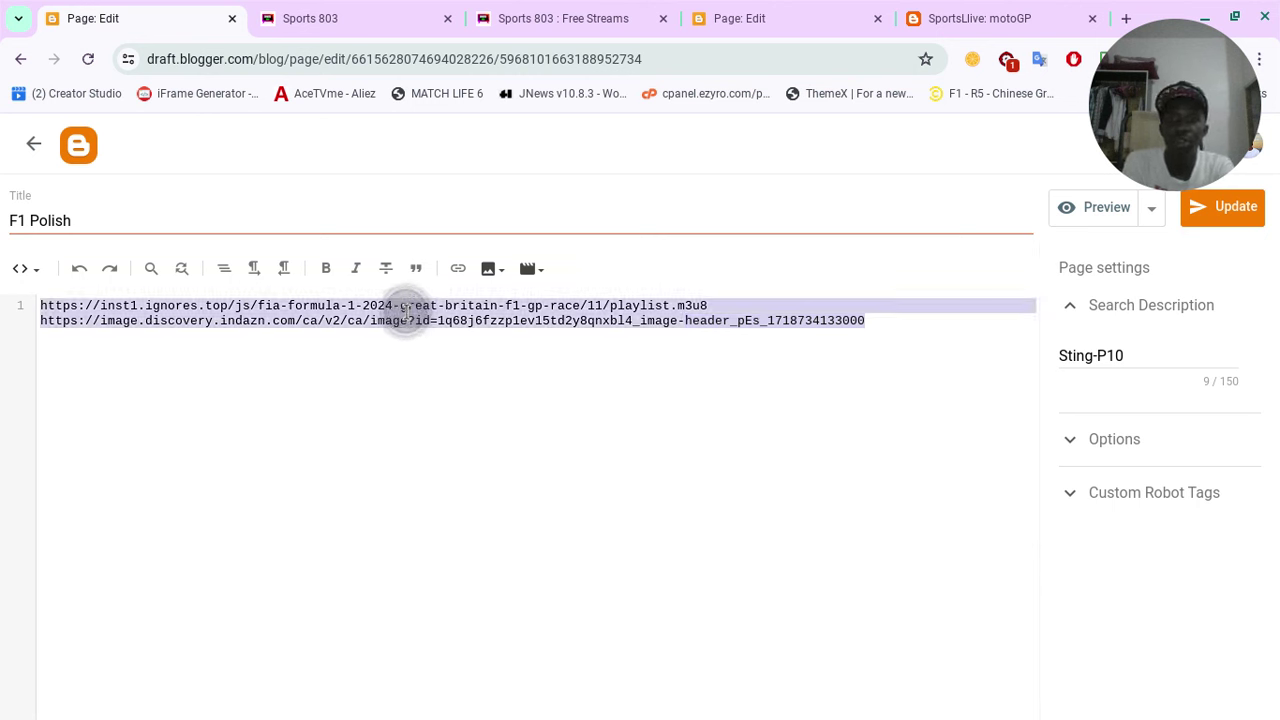
left_click(270, 330)
left_click_drag(39, 320, 566, 388)
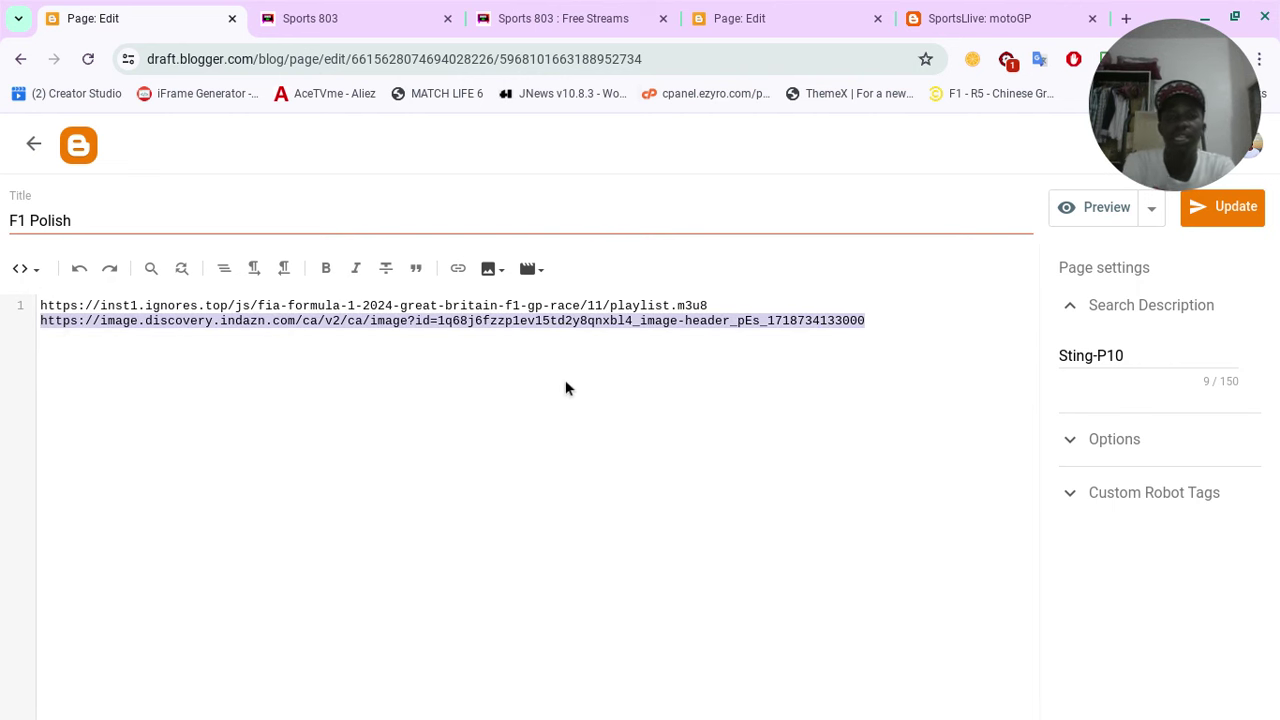
Update the Player 1 page with the search description Sting-P10 and open its live version from the page list.
left_click(757, 12)
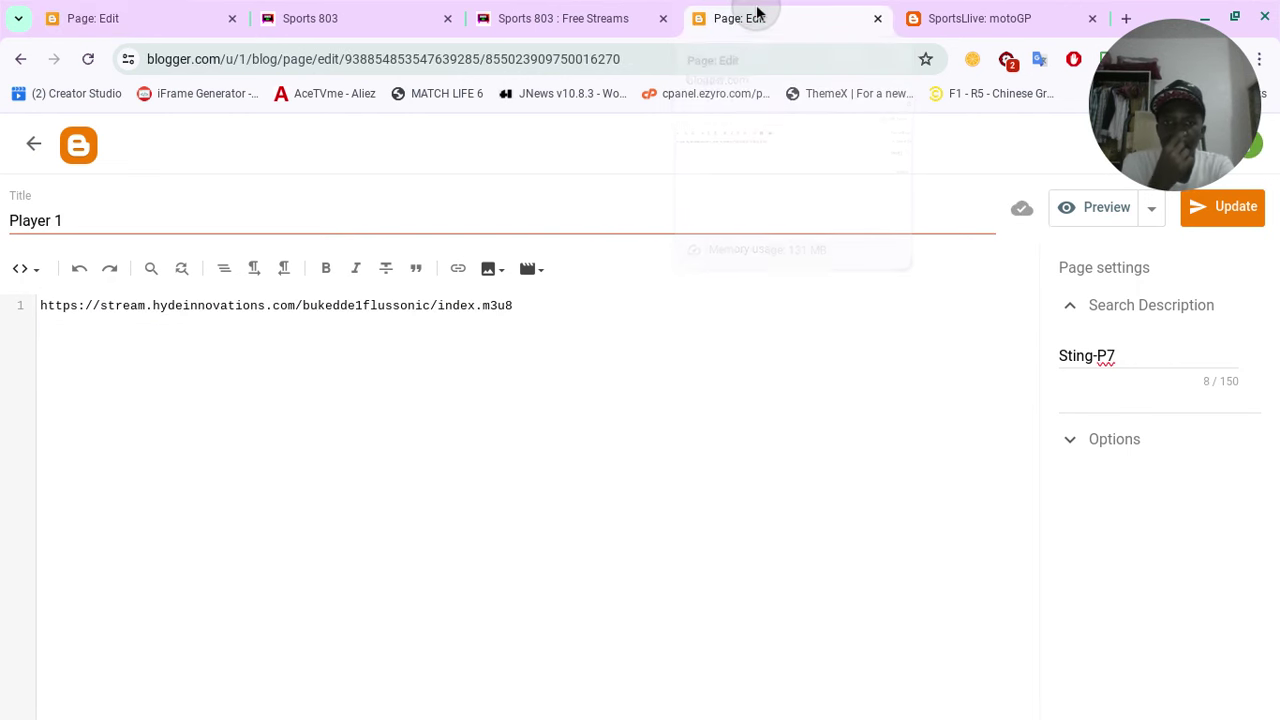
left_click(1140, 352)
key("BackSpace")
type("10")
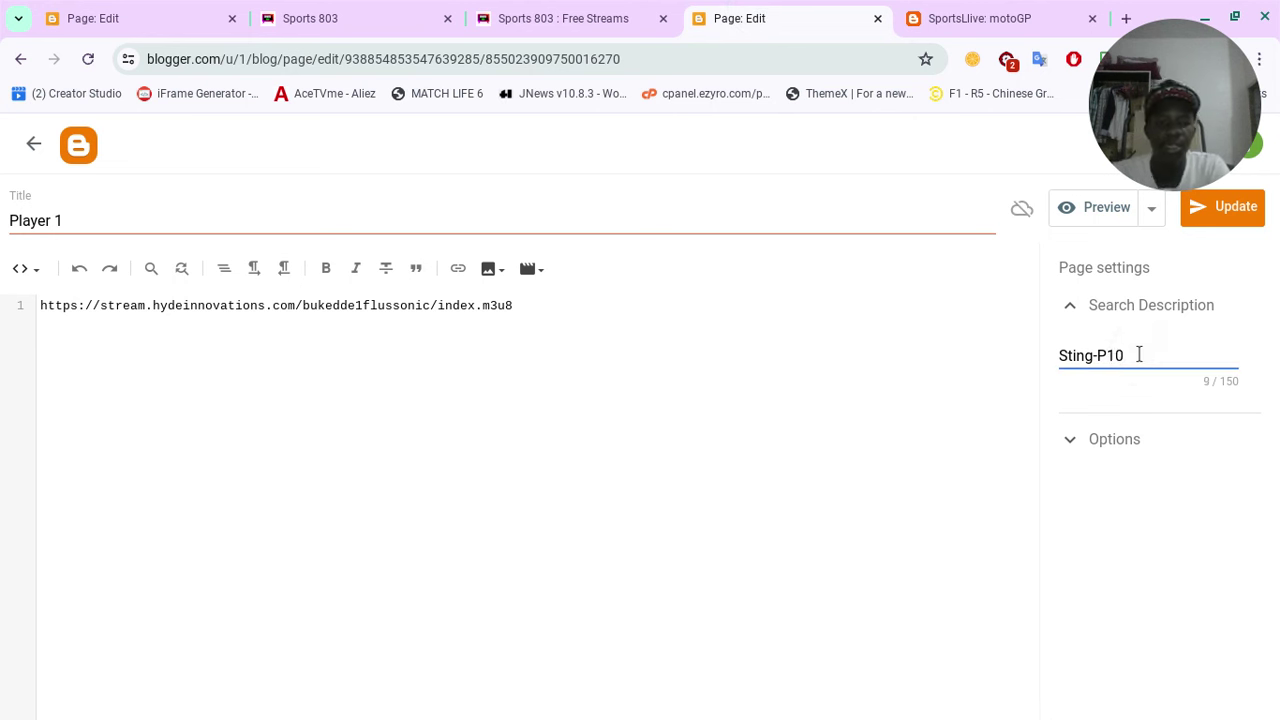
left_click(1230, 207)
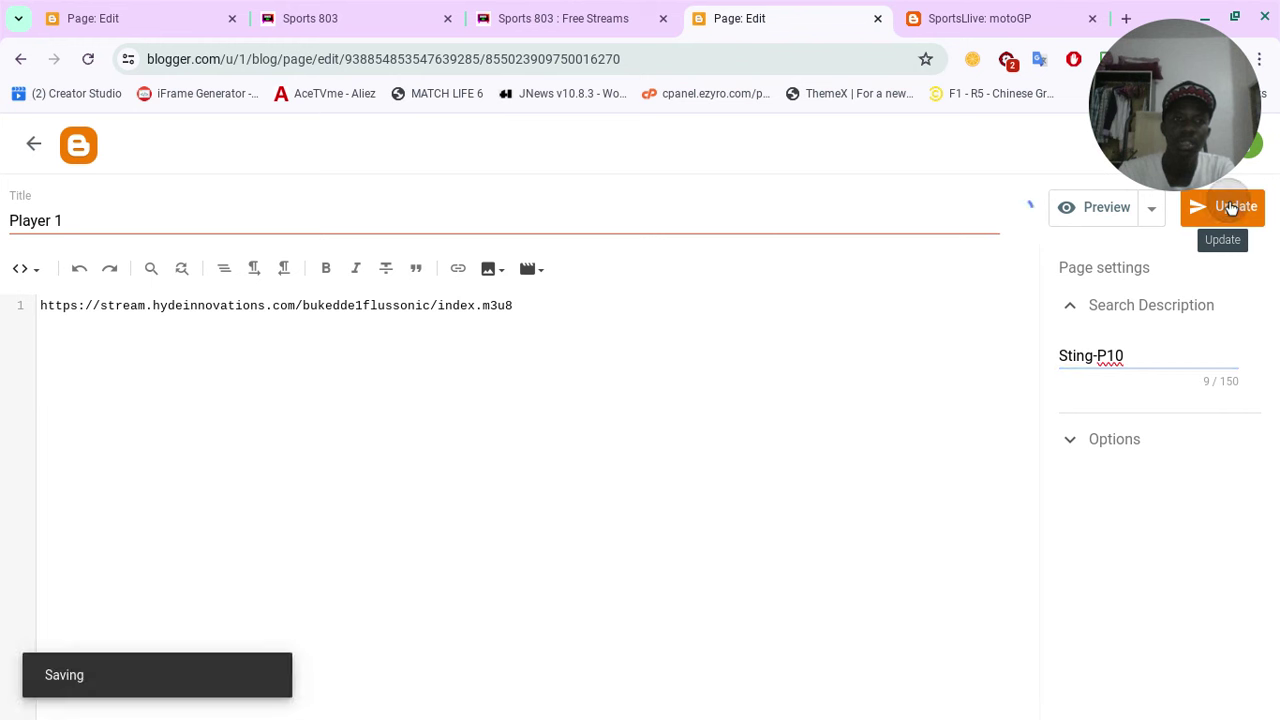
left_click(29, 148)
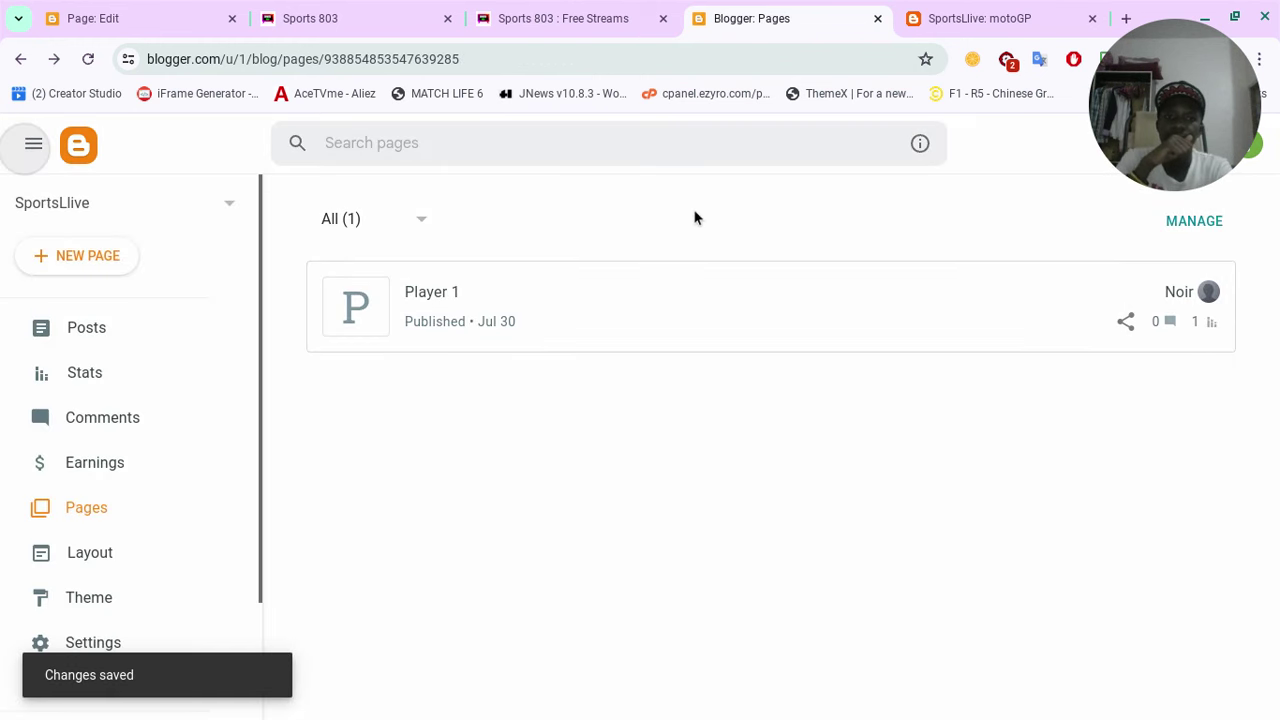
left_click(1163, 287)
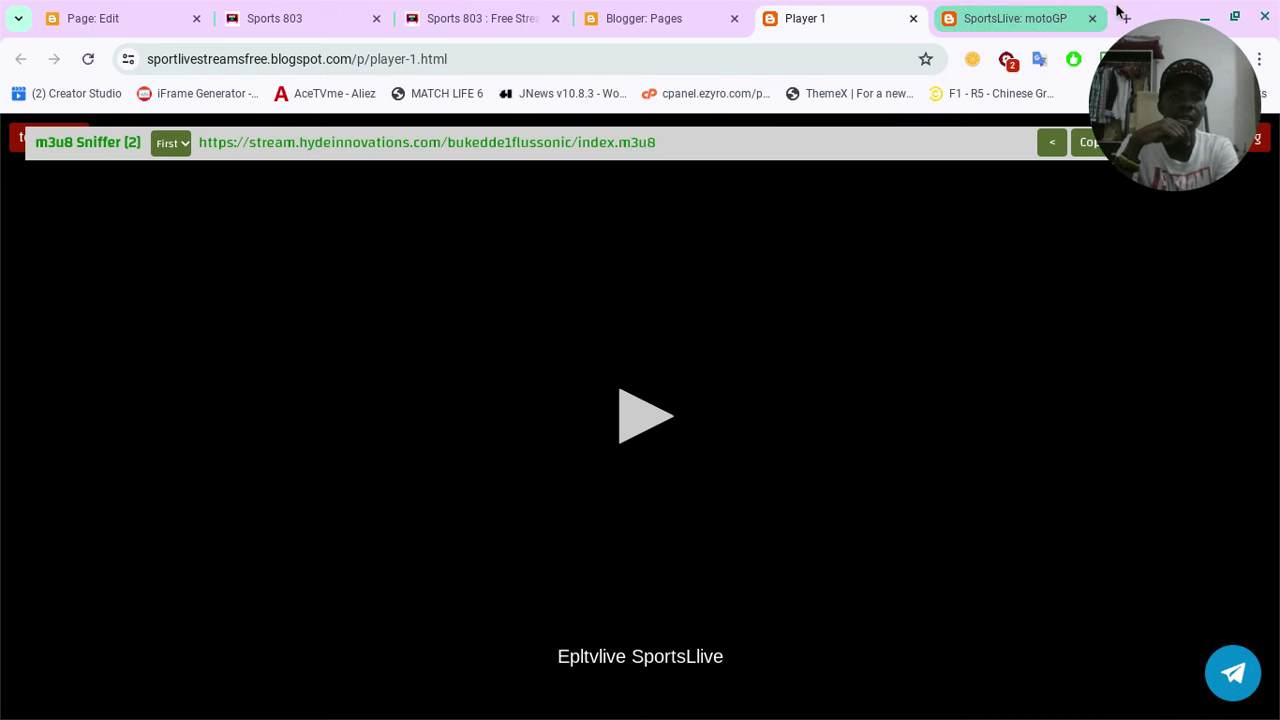
Switch to the browser tab with the SportsLlive motoGP page and select its web address for replacement.
left_click(1015, 18)
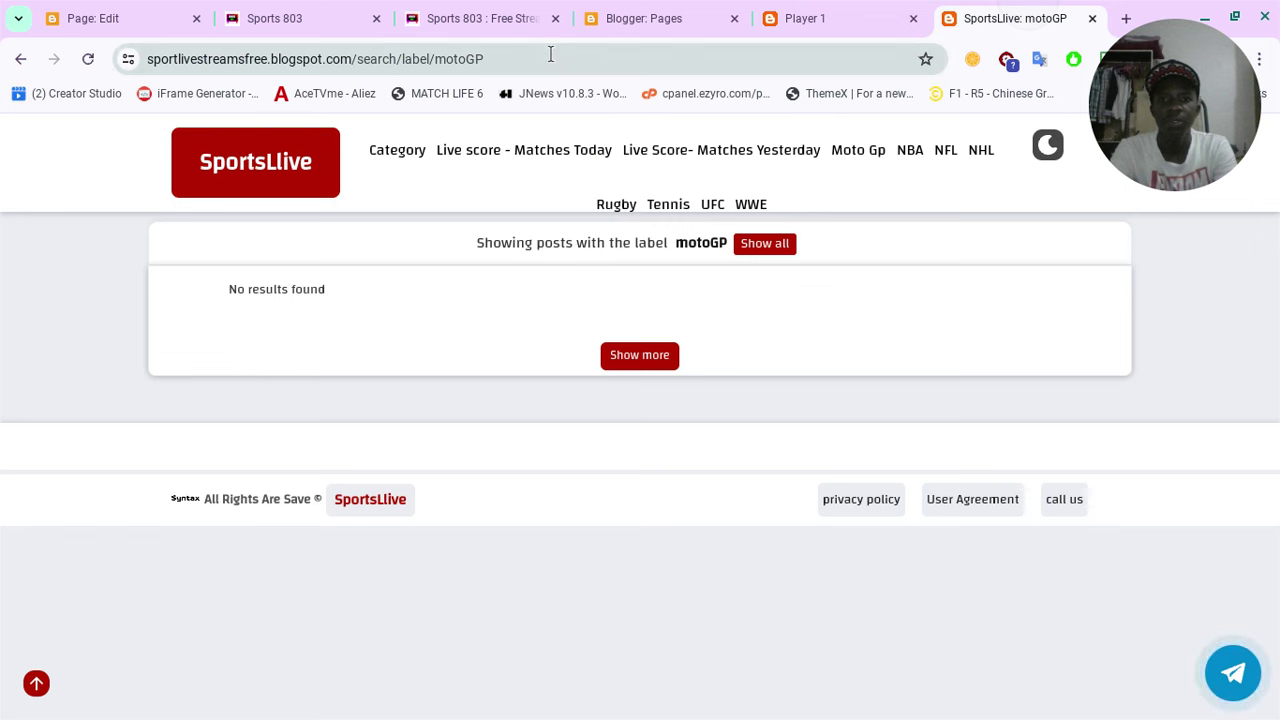
left_click(550, 54)
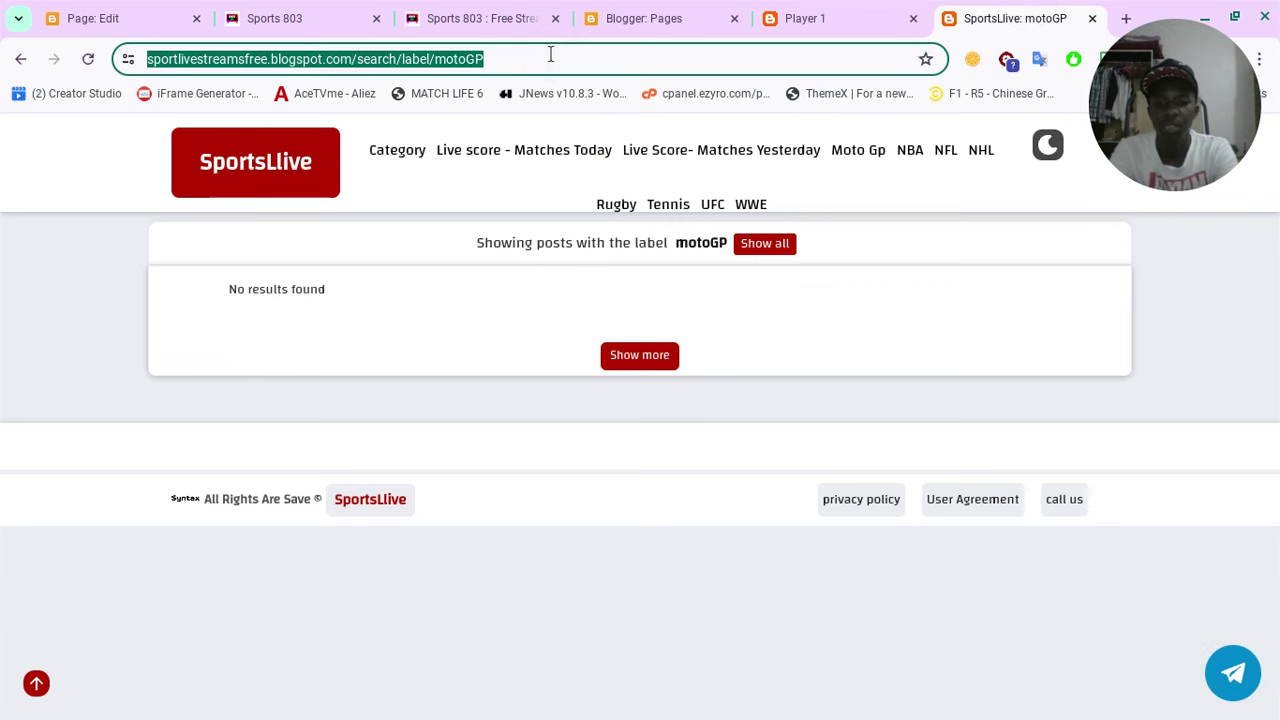
type("david")
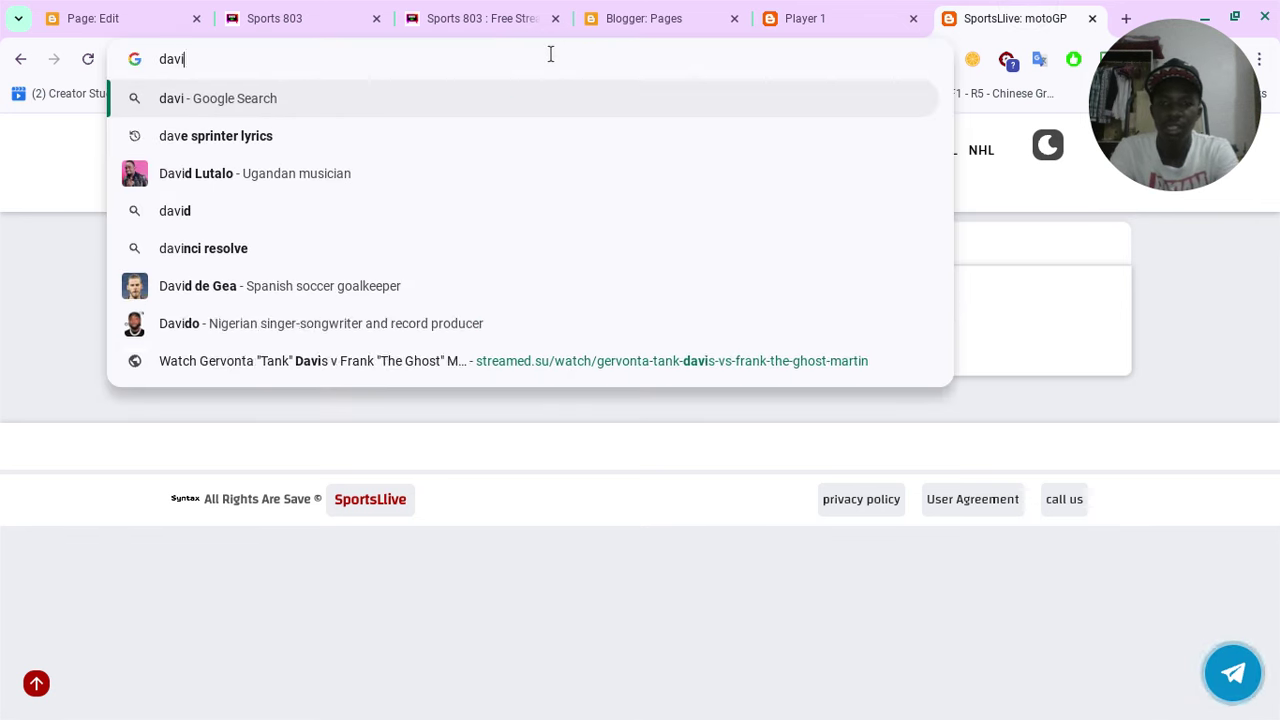
key("BackSpace")
key("BackSpace")
key("BackSpace")
key("BackSpace")
key("BackSpace")
key("BackSpace")
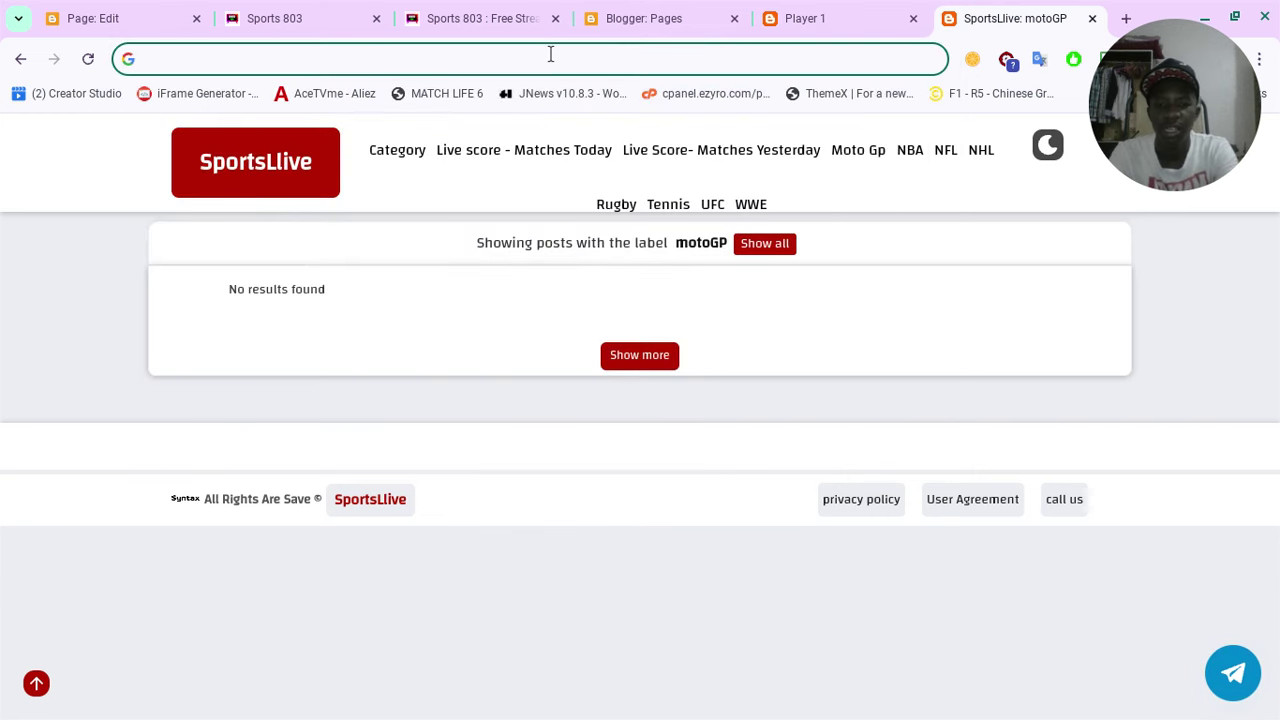
type("k")
key("BackSpace")
key("BackSpace")
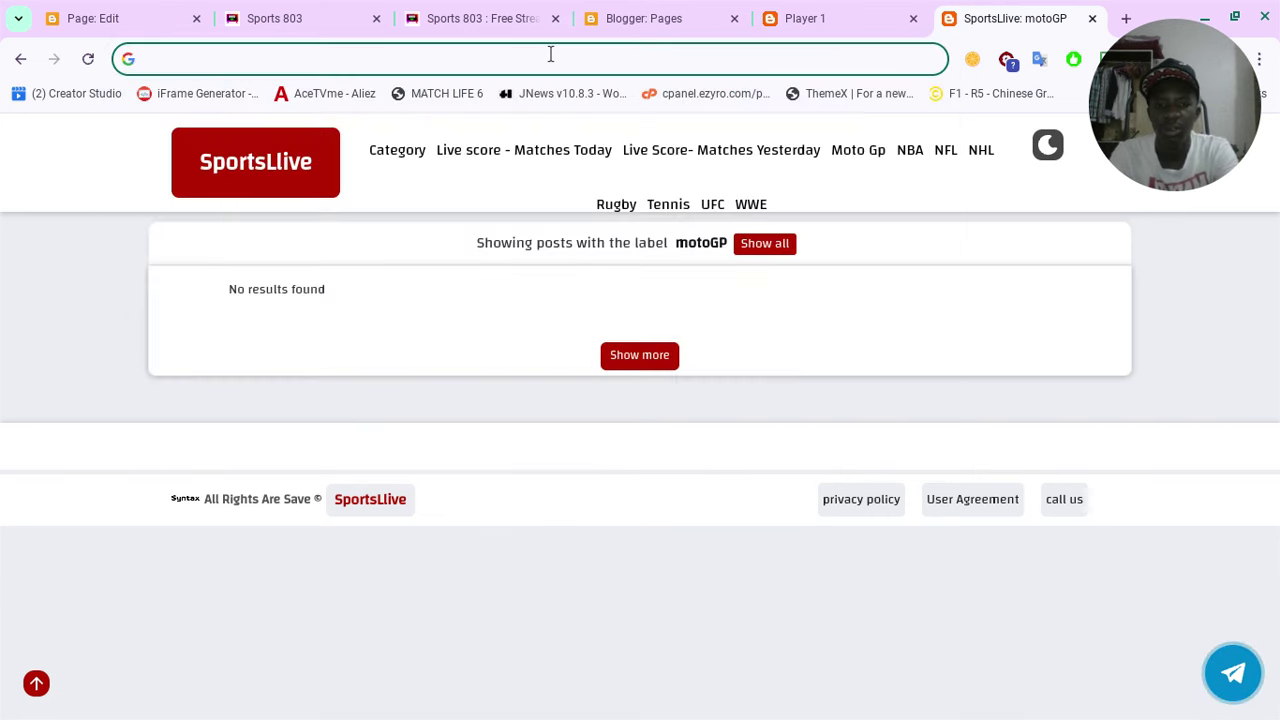
Search Google for leny yoro and show the image results.
type("leny")
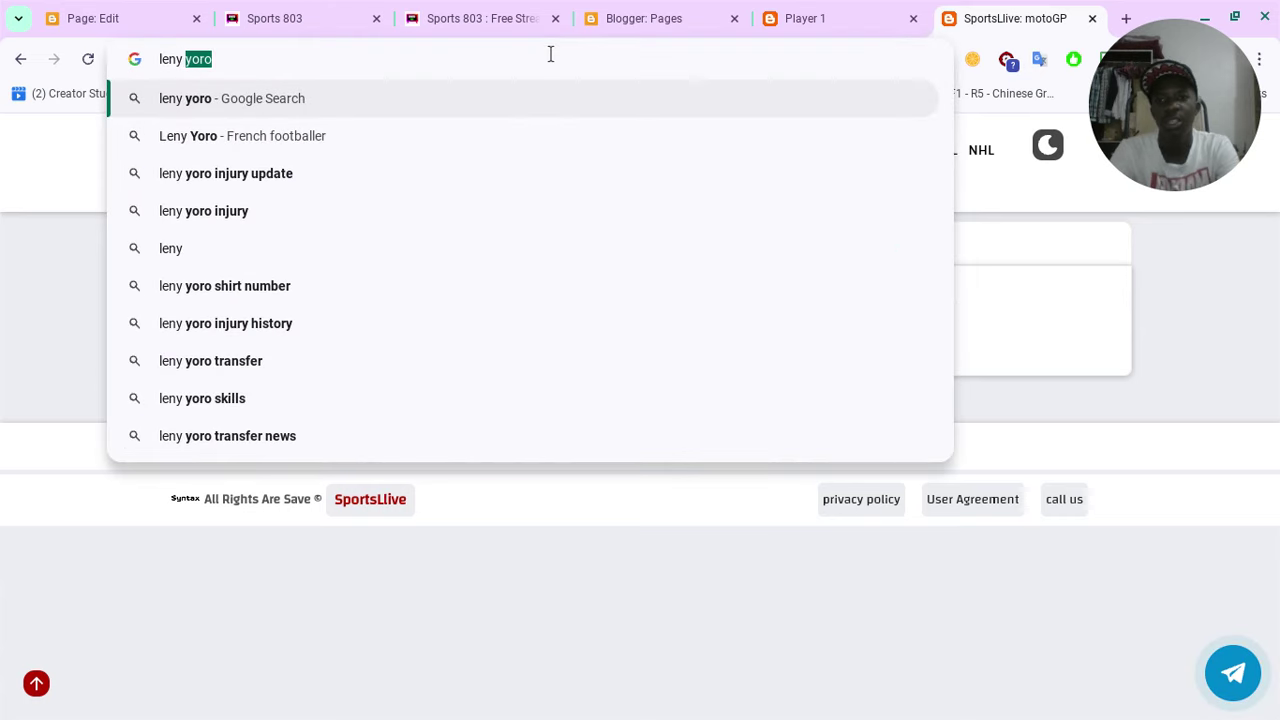
left_click(502, 135)
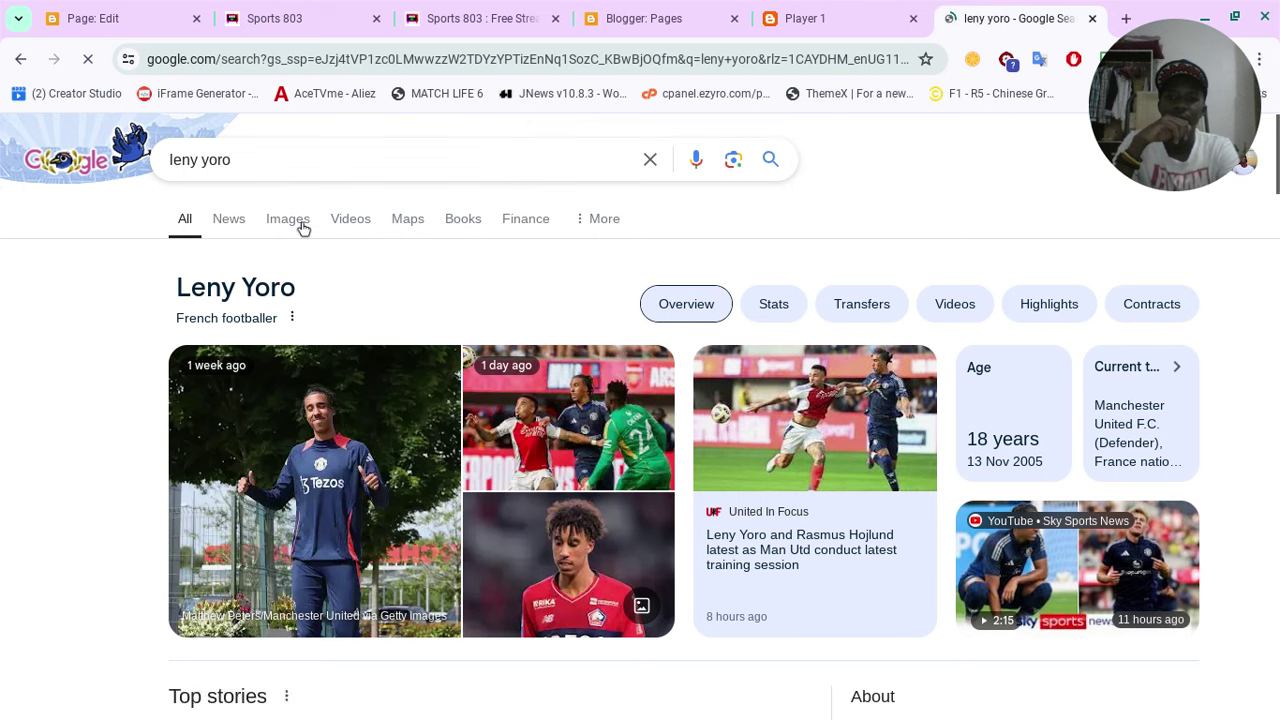
left_click(303, 228)
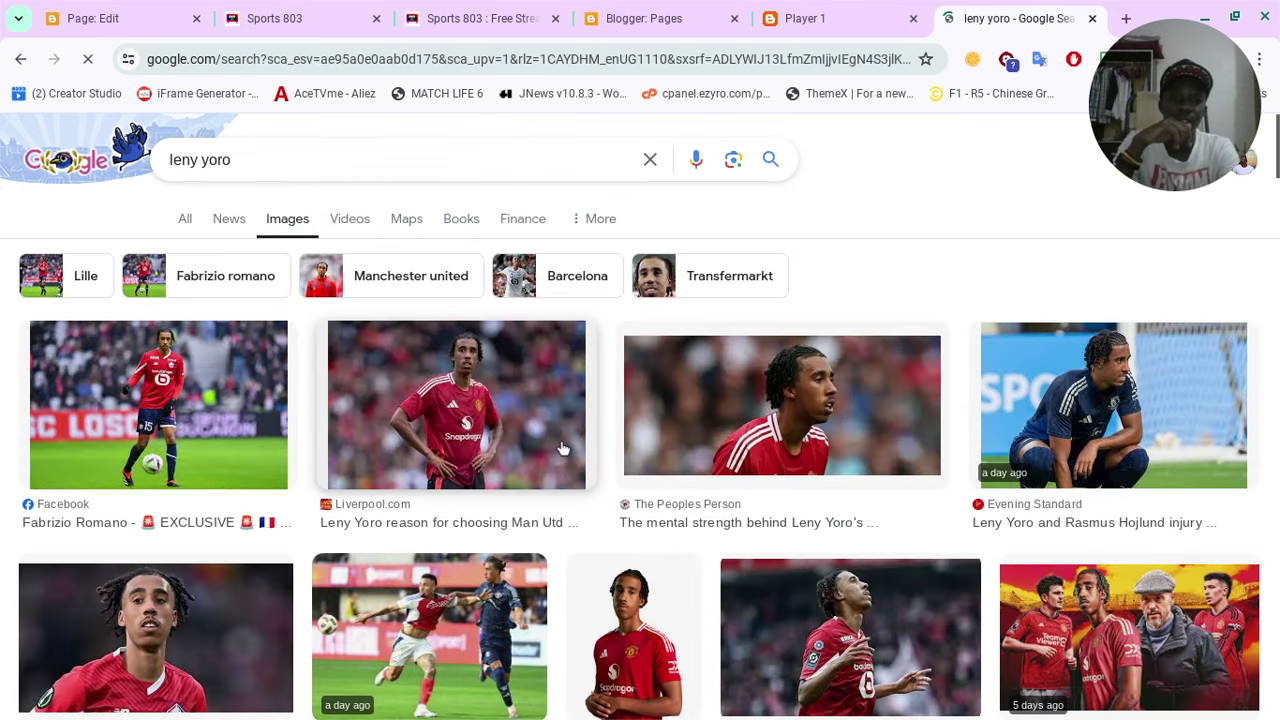
Open the Goal.com image from the article on signing Leny Yoro and copy its image address.
scroll(473, 410, "down", 3)
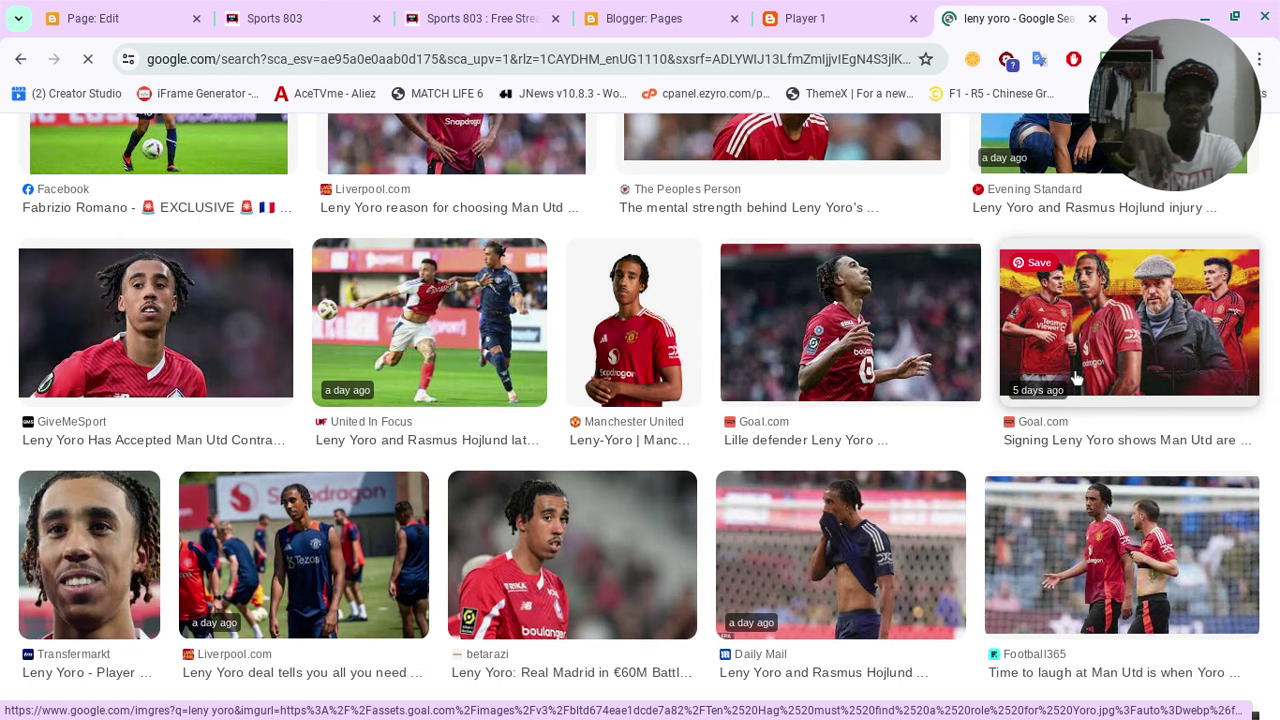
left_click(1077, 378)
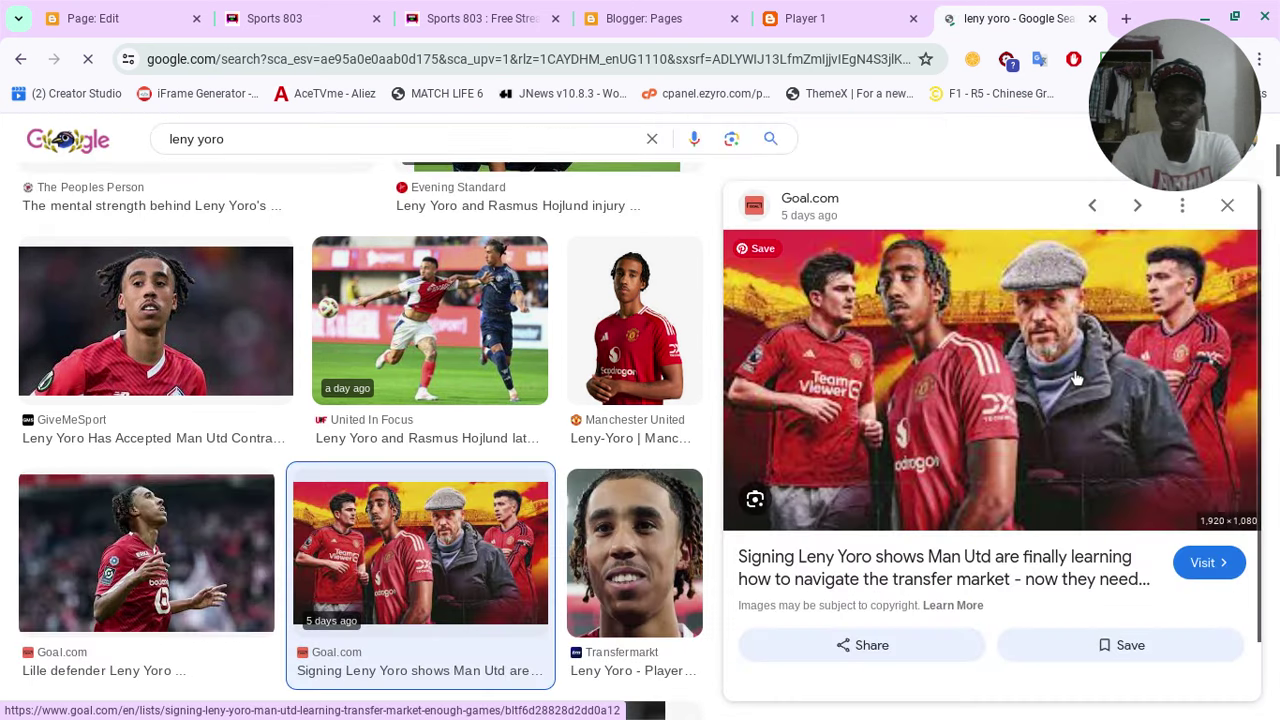
scroll(804, 339, "down", 2)
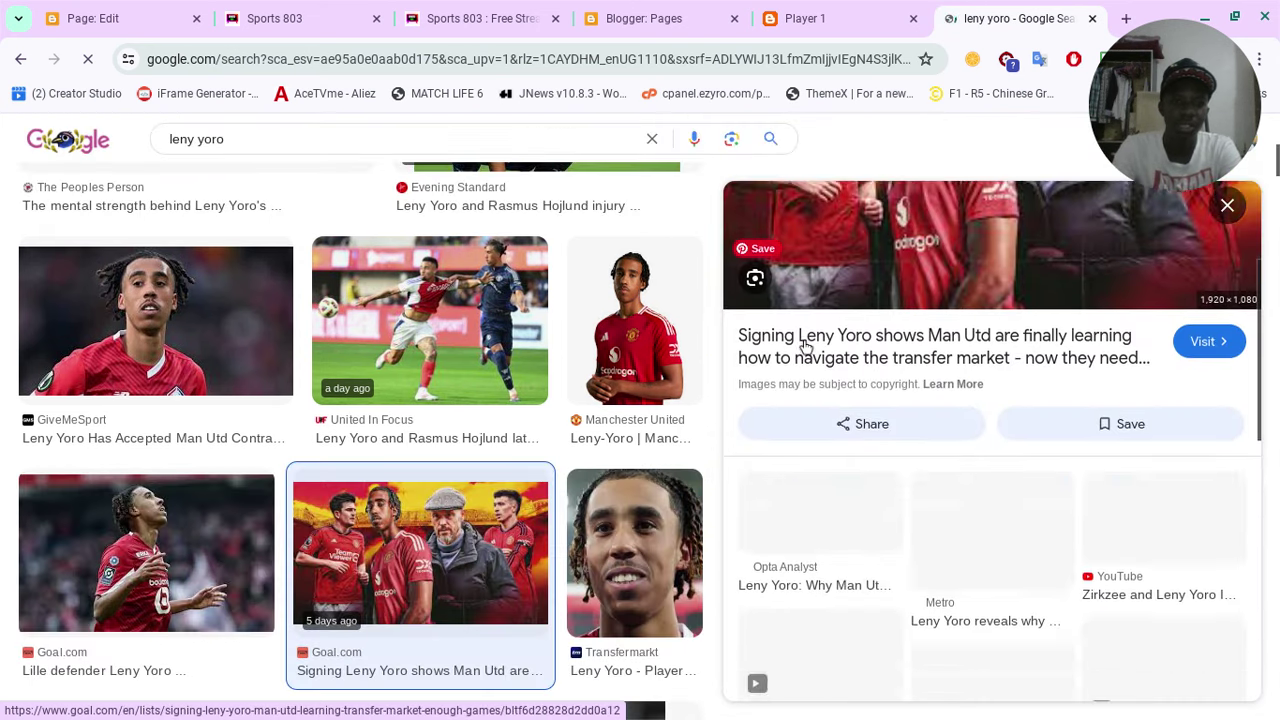
scroll(804, 339, "up", 2)
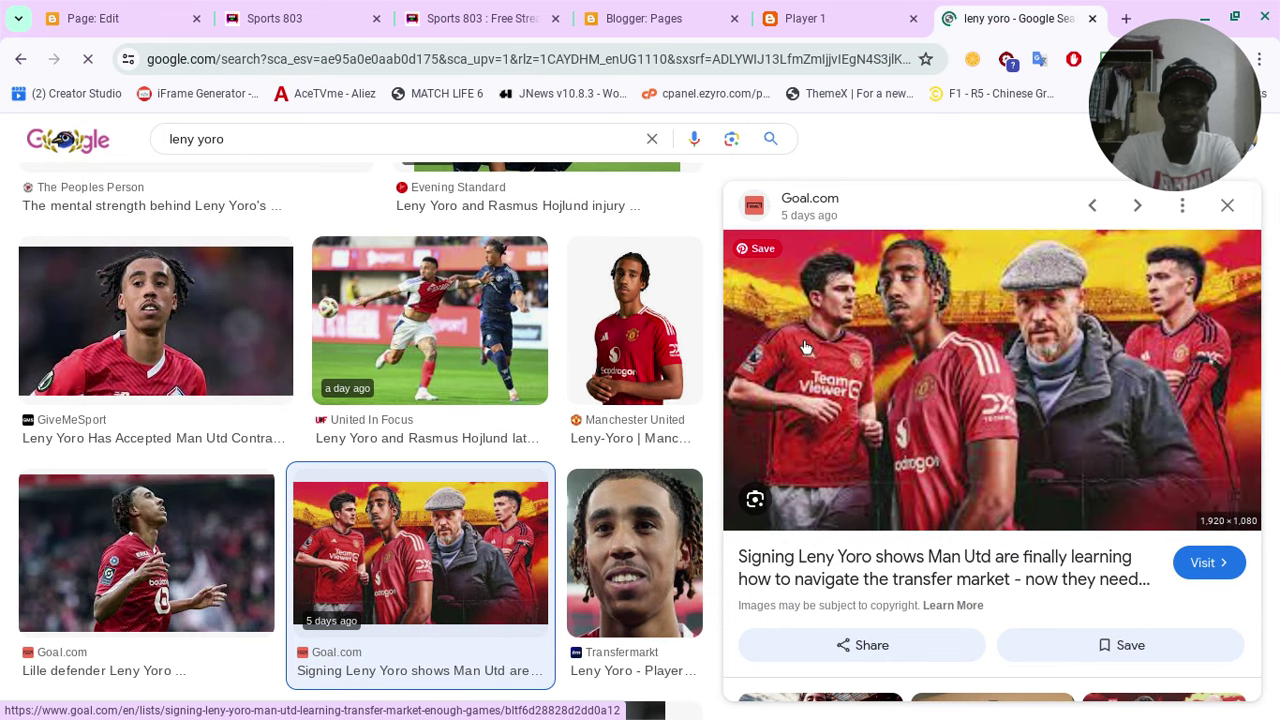
right_click(805, 345)
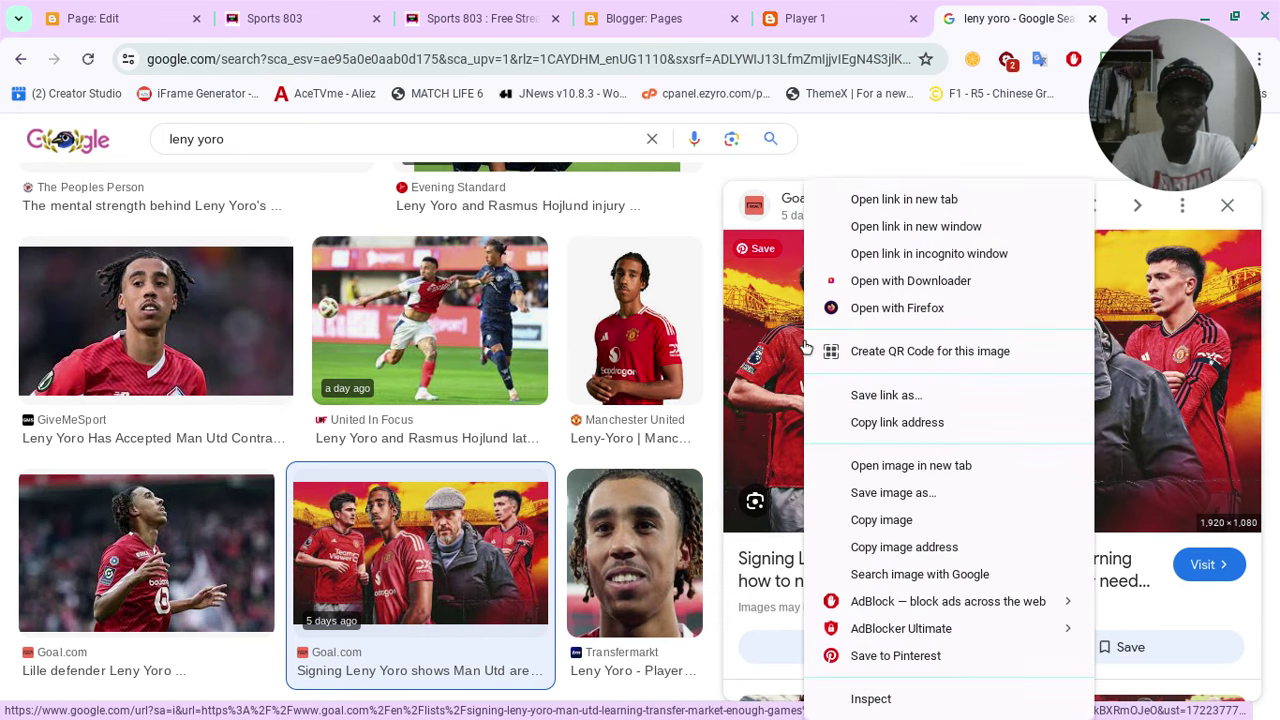
left_click(861, 540)
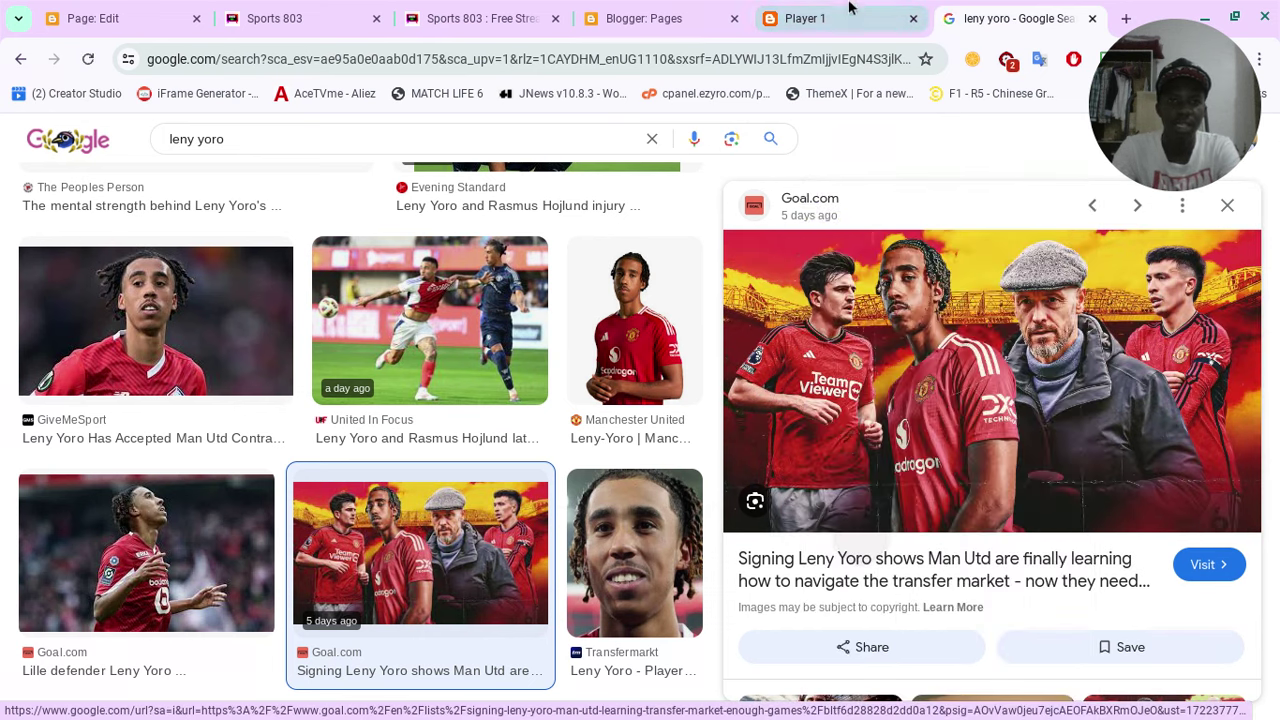
Add the copied image address on a new line below the stream link in the SportsLlive Player 1 page and update it.
left_click(808, 12)
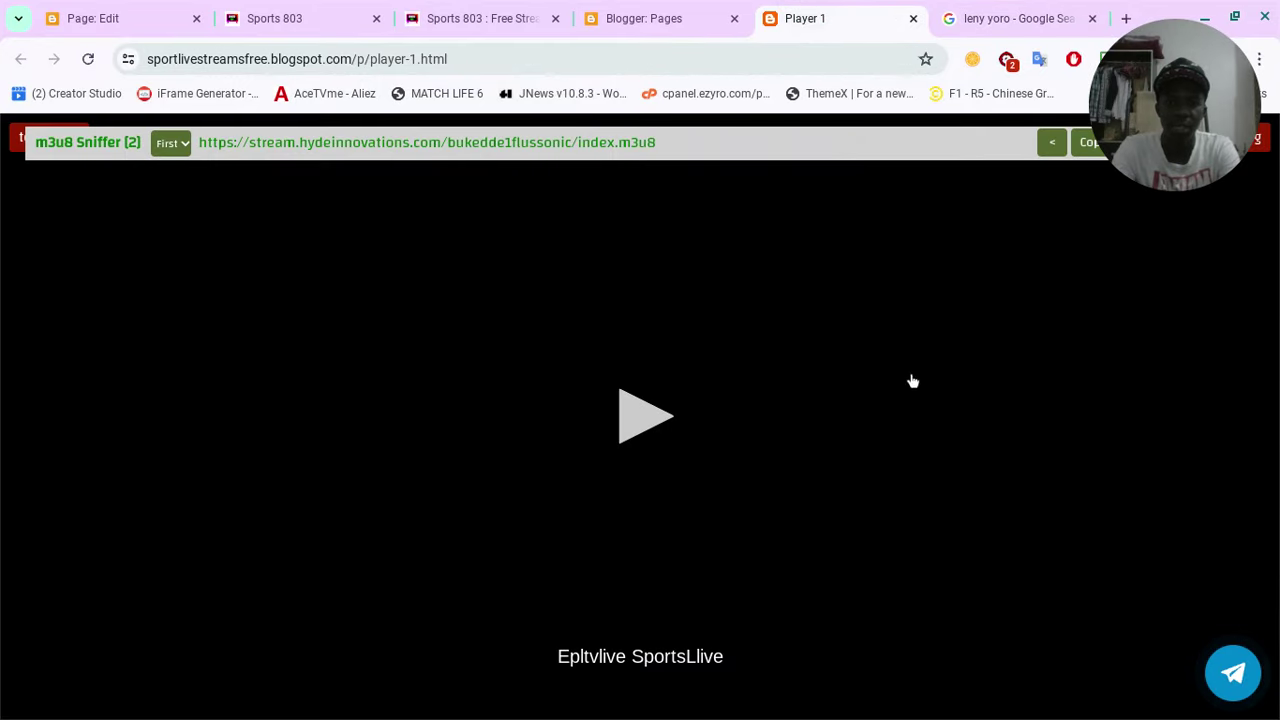
left_click(642, 14)
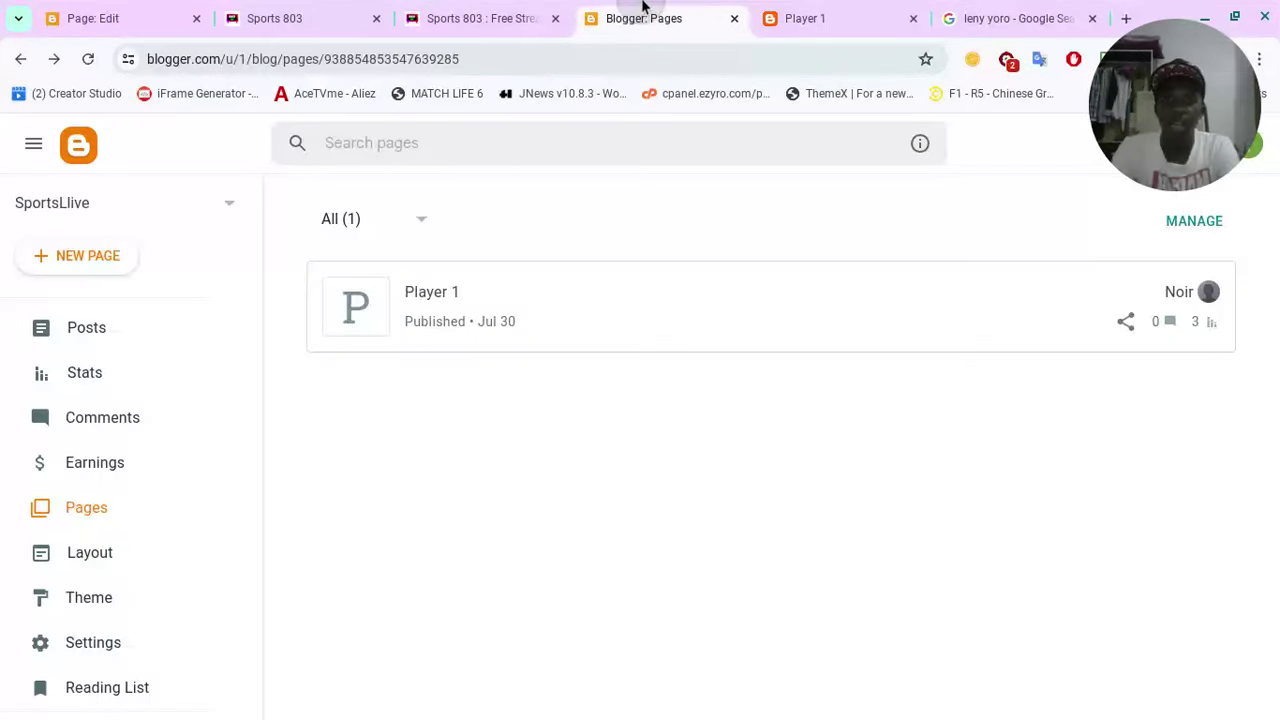
left_click(528, 302)
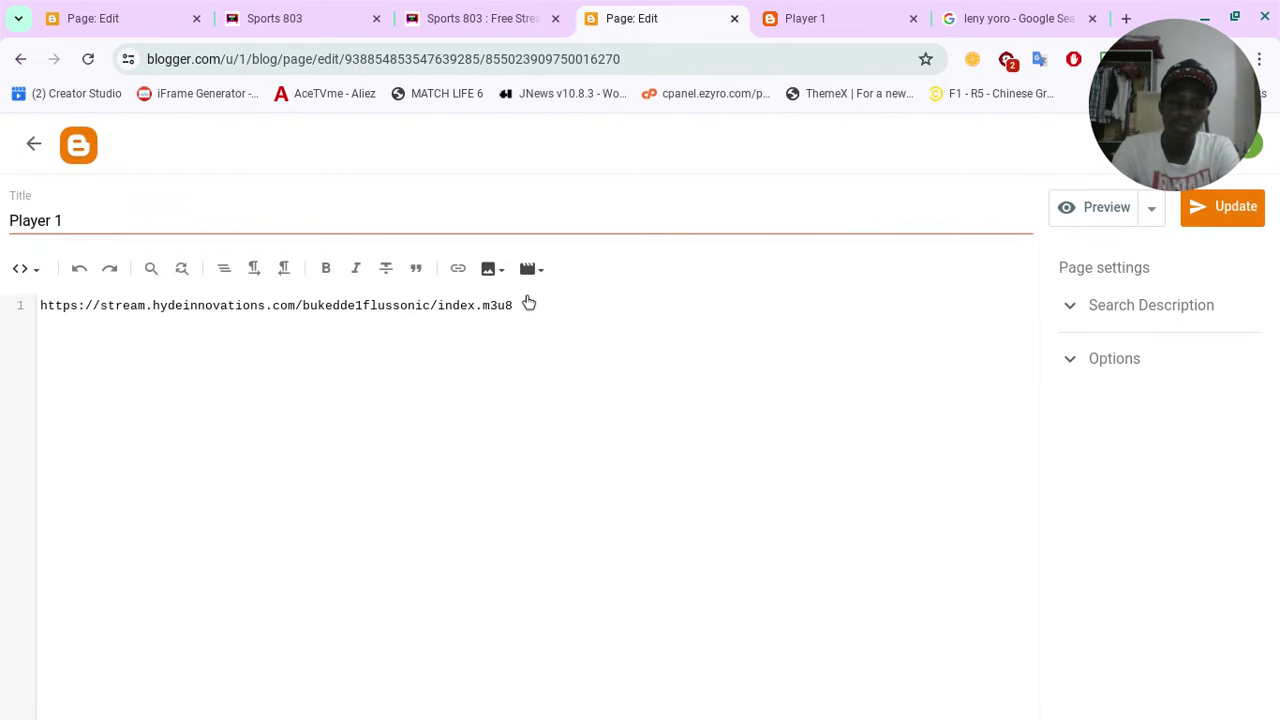
left_click(529, 305)
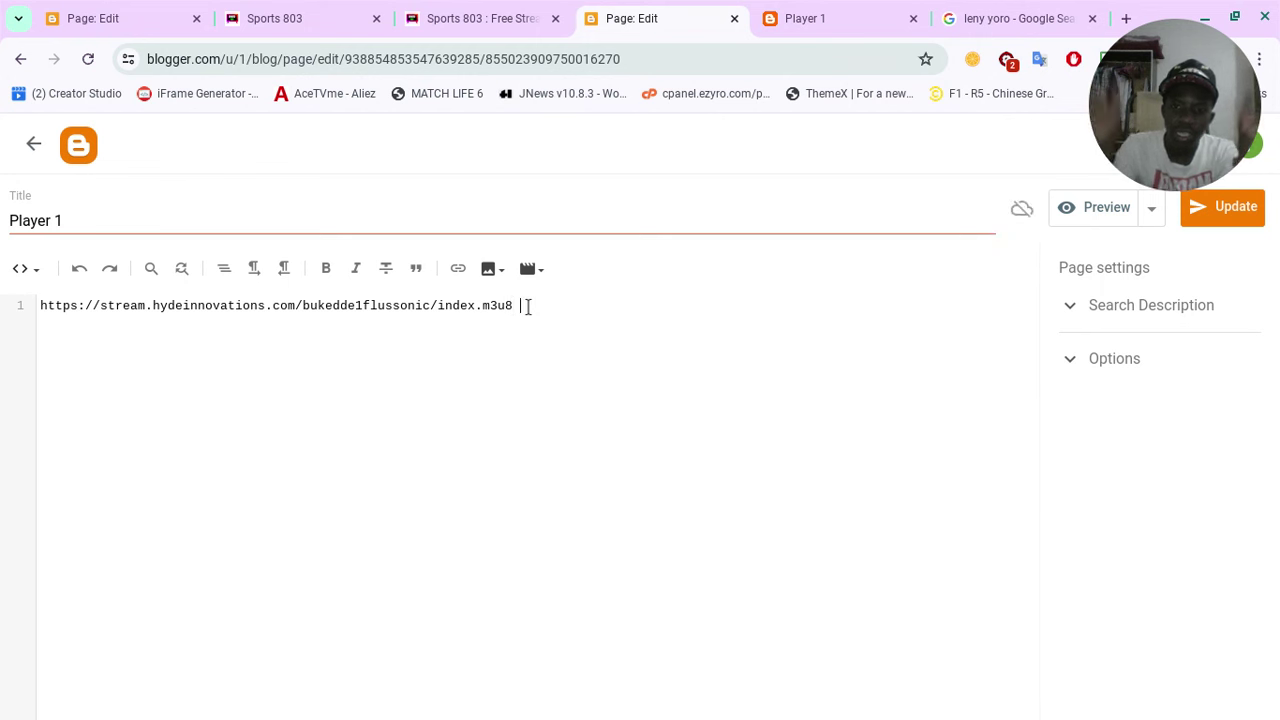
type("https://assets.goal.com/images/v3/bltd674eae1dcde7a82/Ten%20Hag%20must%20find%20a%20role%20for%20Yoro.jpg?auto=webp&format=pjpg&width=3840&quality=60")
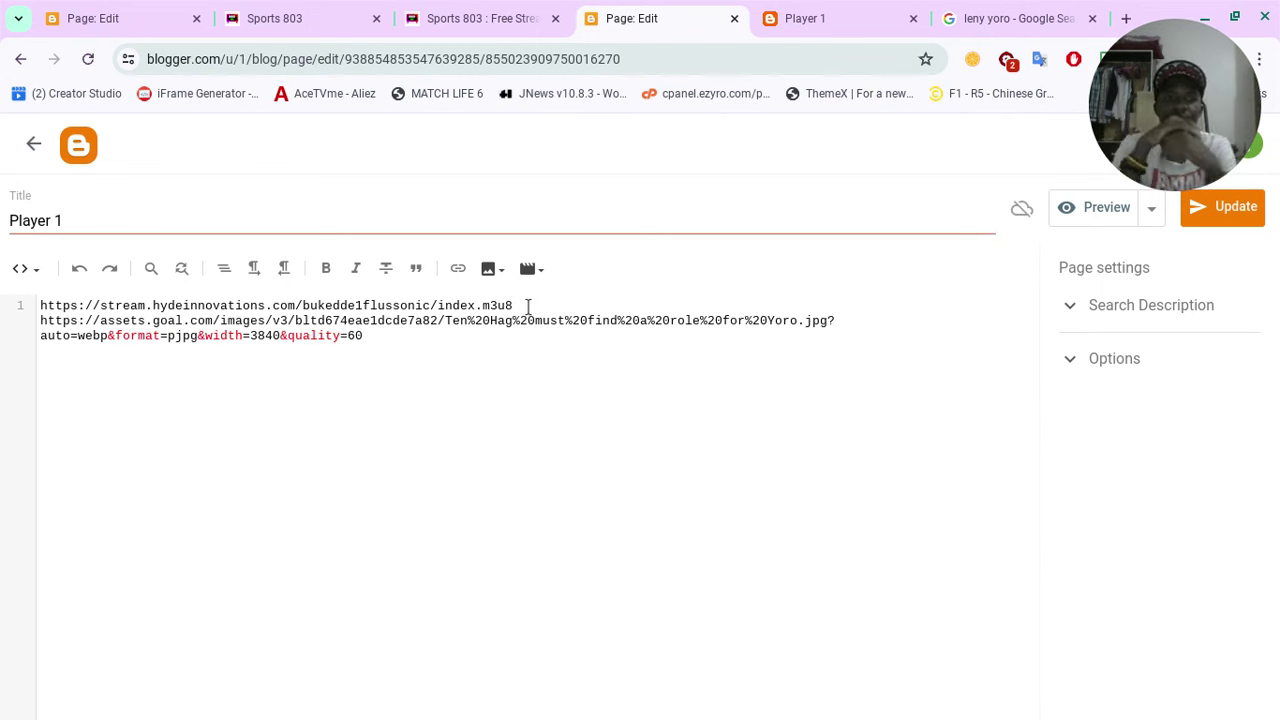
left_click(1214, 224)
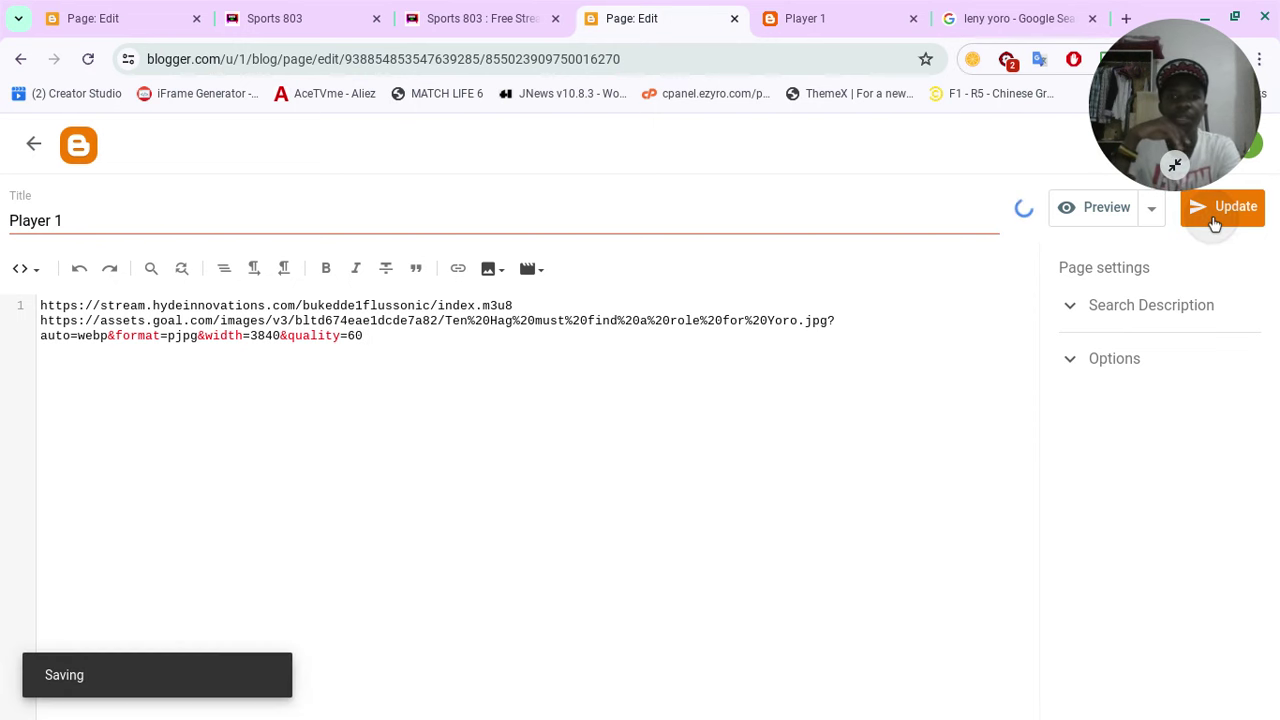
Reload the live Player 1 page, play its stream to test the player, and stop playback.
left_click(857, 8)
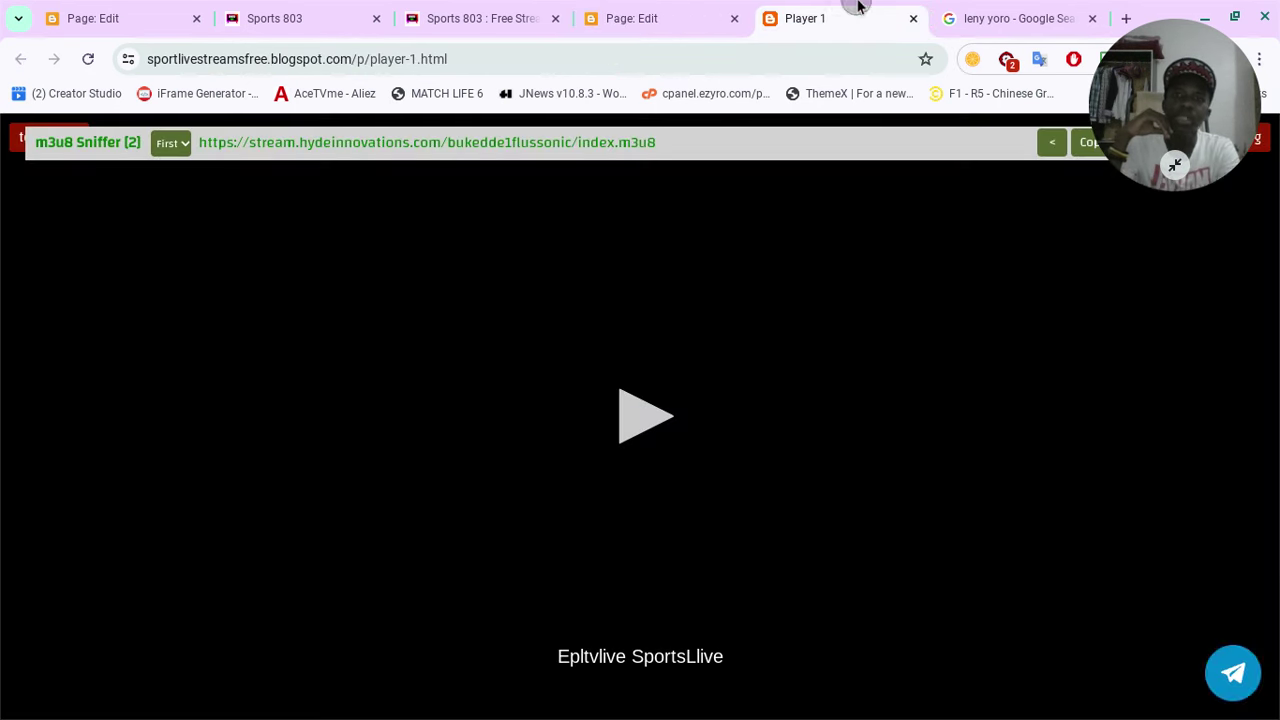
left_click(86, 59)
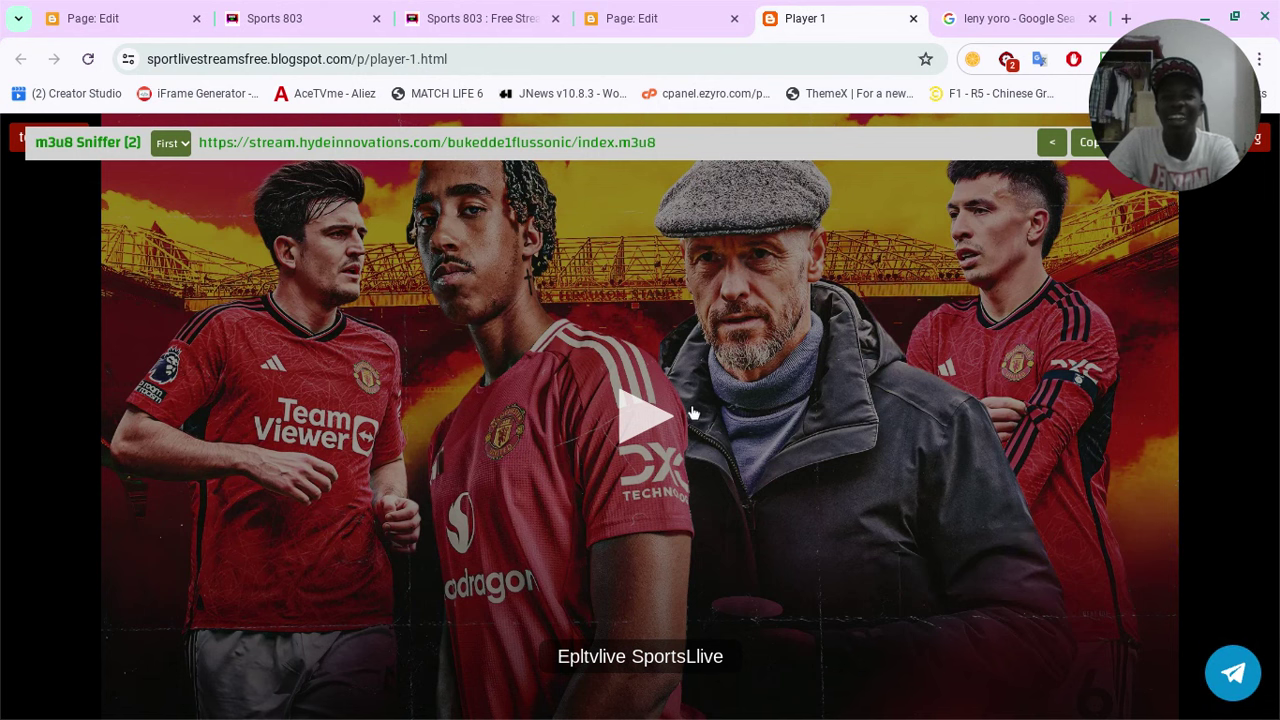
left_click(644, 388)
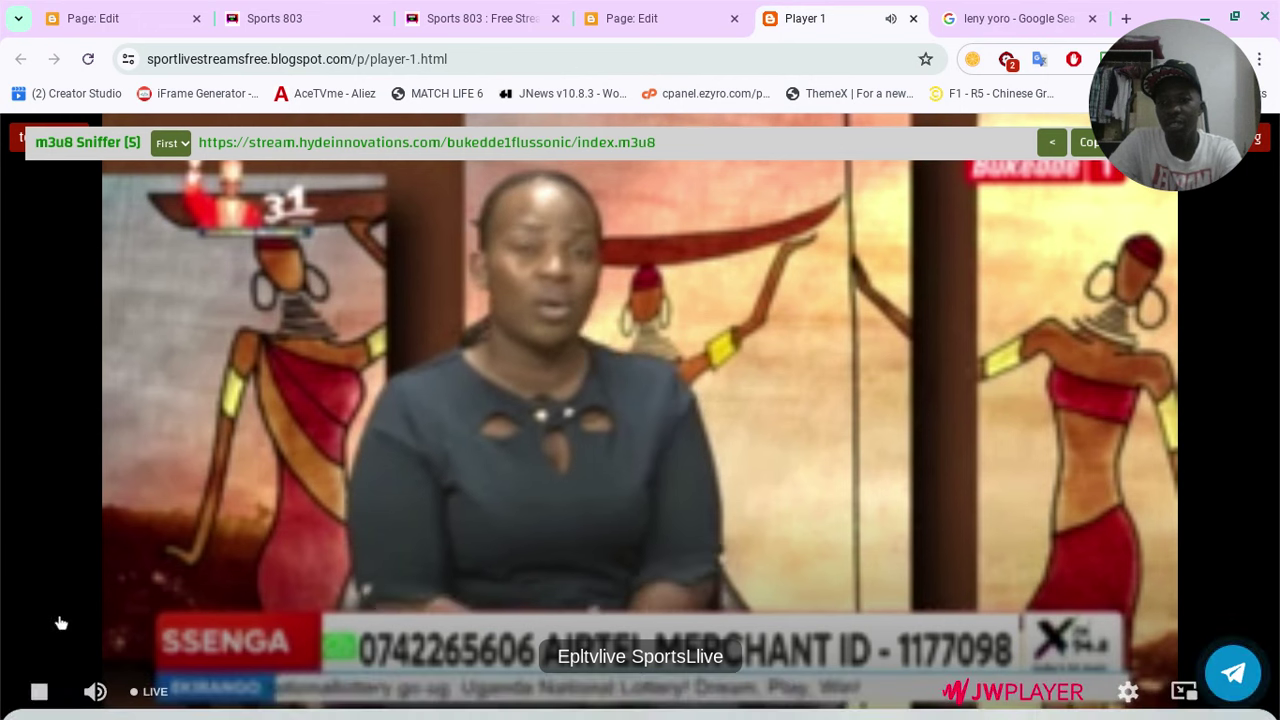
left_click(40, 693)
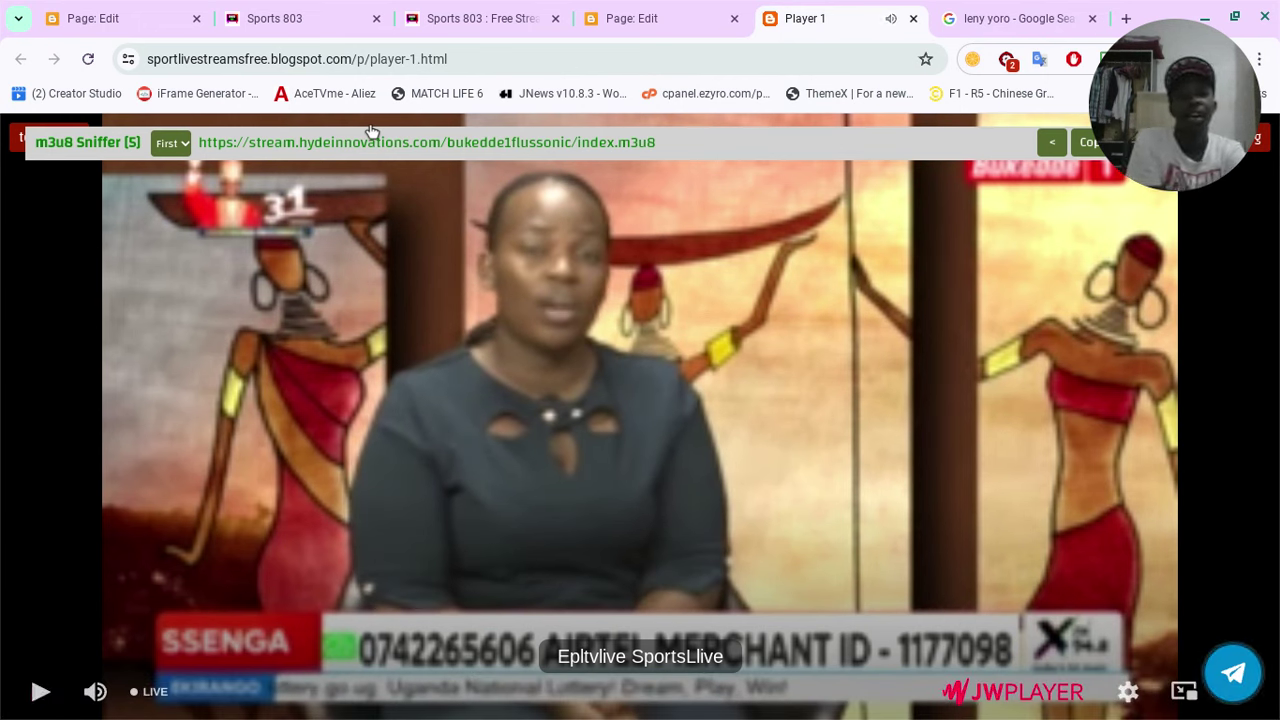
Leave the F1 Polish page editor, look through the Sports 803 : Free Streams pages, and switch to the blog named after its author.
left_click(662, 8)
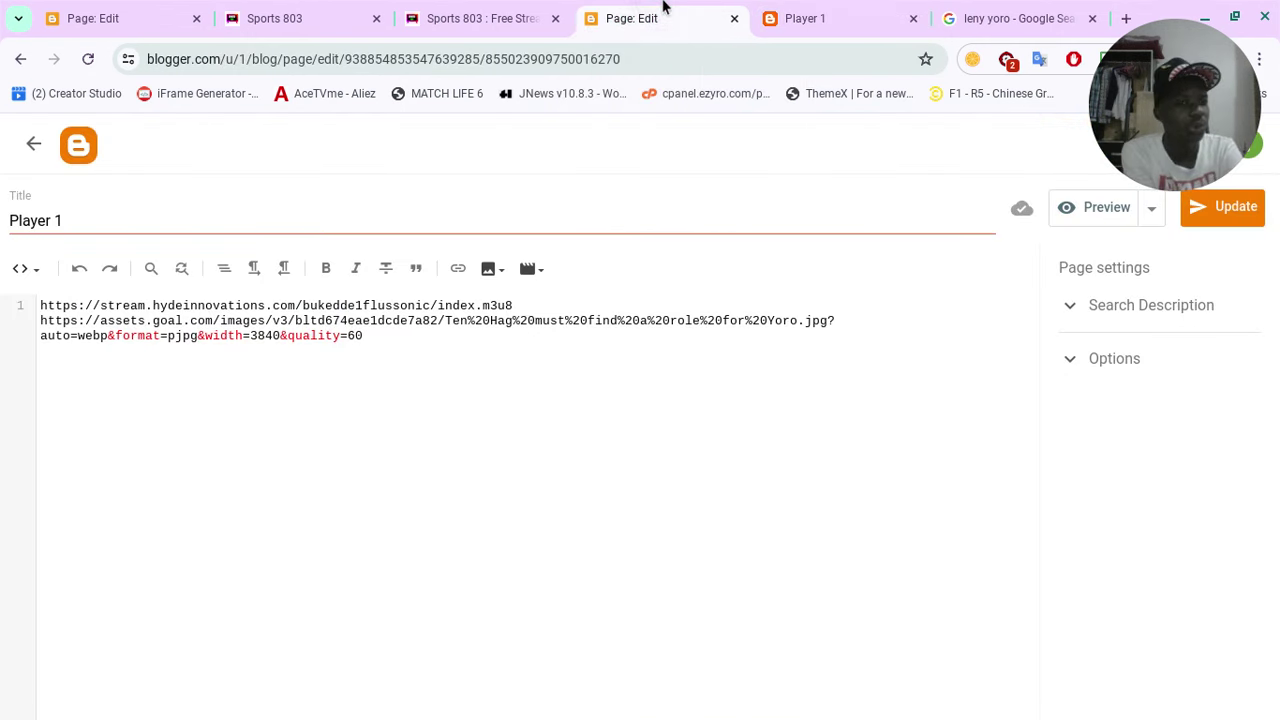
left_click(60, 8)
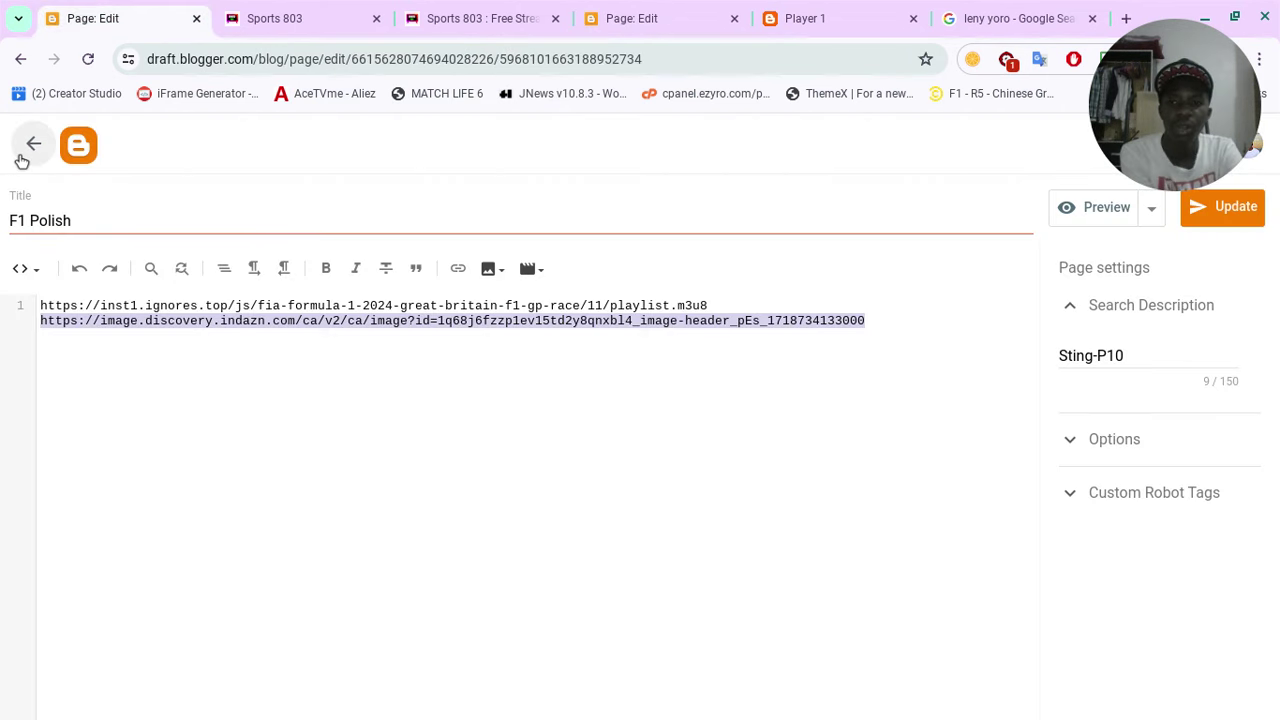
left_click(22, 158)
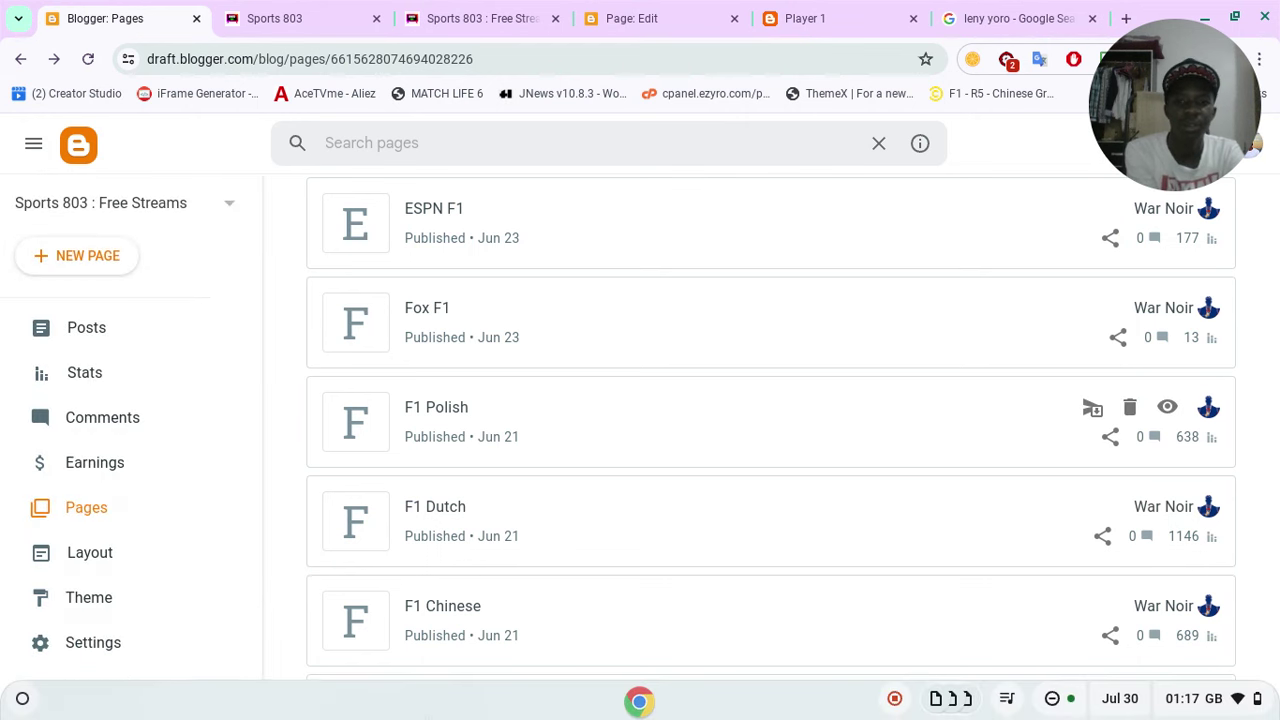
scroll(772, 552, "down", 10)
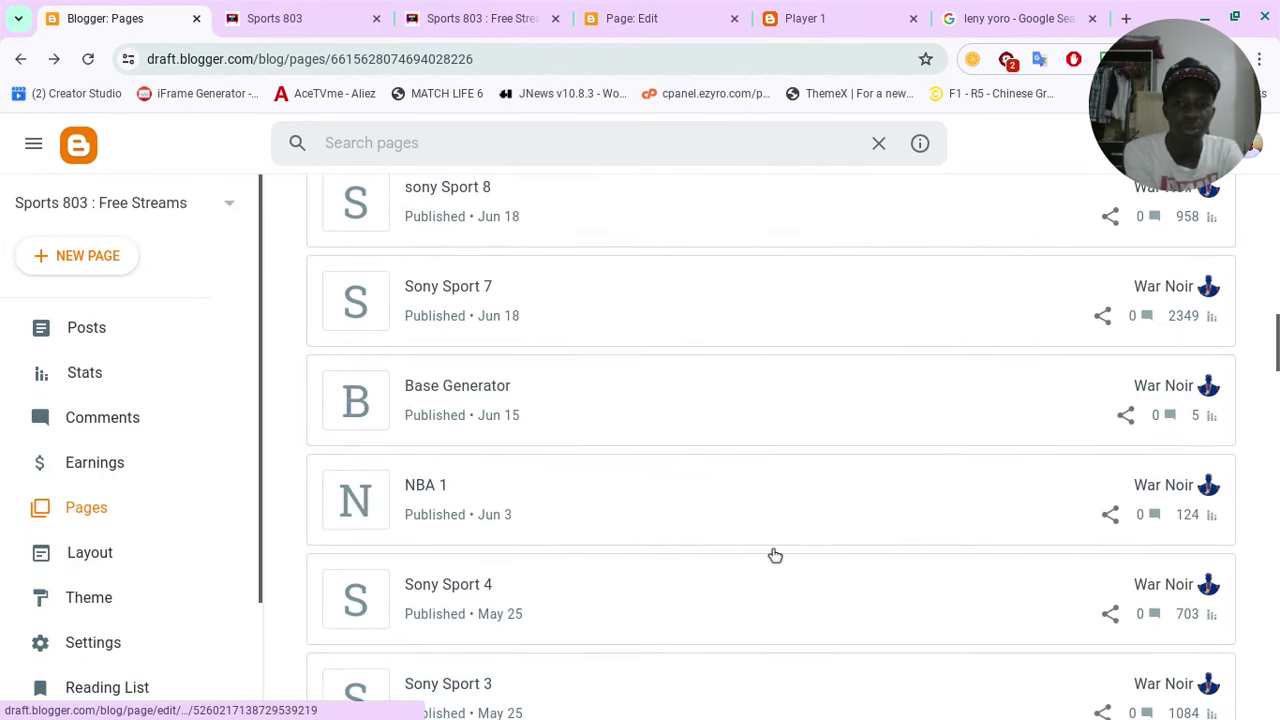
scroll(775, 555, "down", 10)
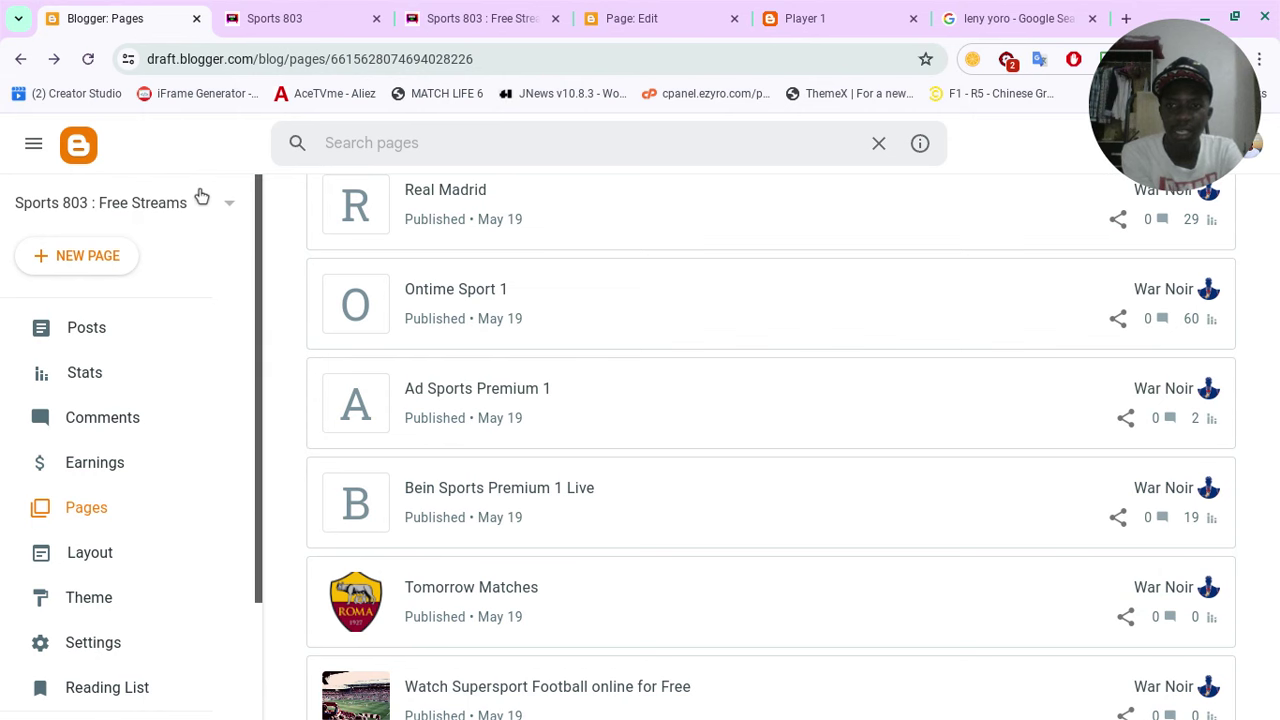
left_click(201, 196)
left_click(168, 258)
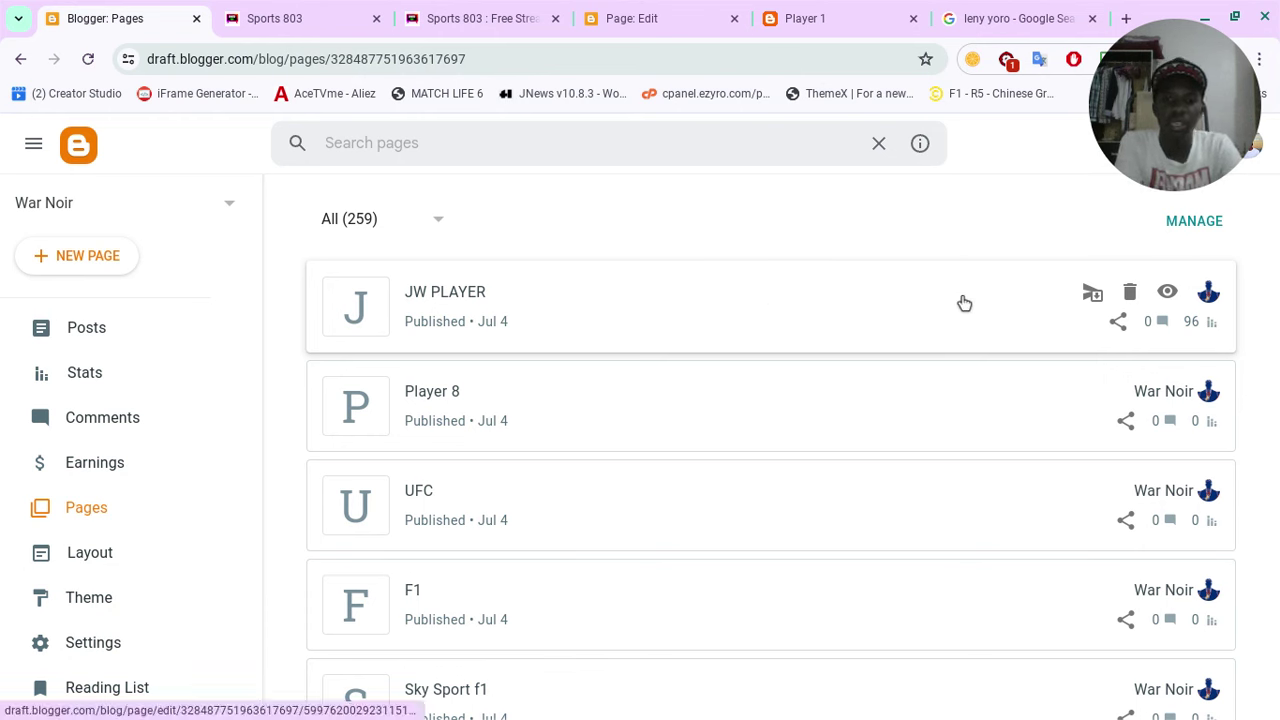
Search this blog's pages for media player and look through the results for the Media Player page.
left_click(640, 137)
type(",")
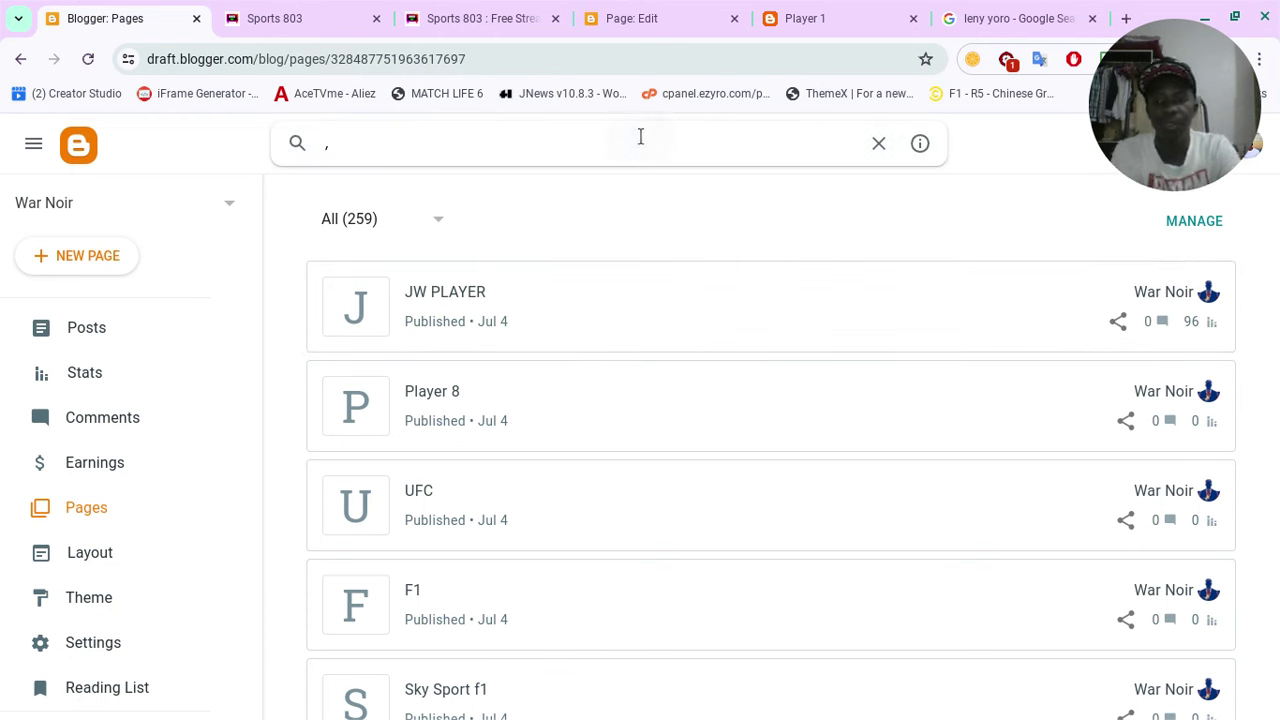
key("BackSpace")
type("media")
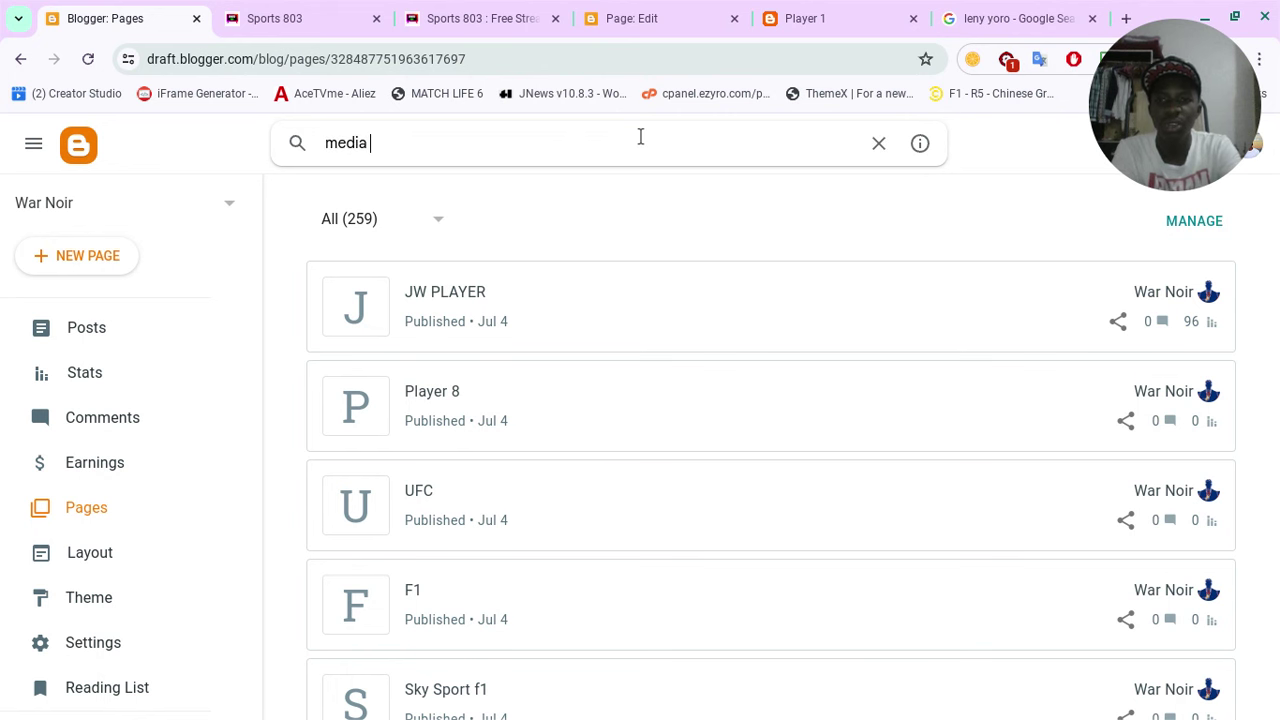
type(" player")
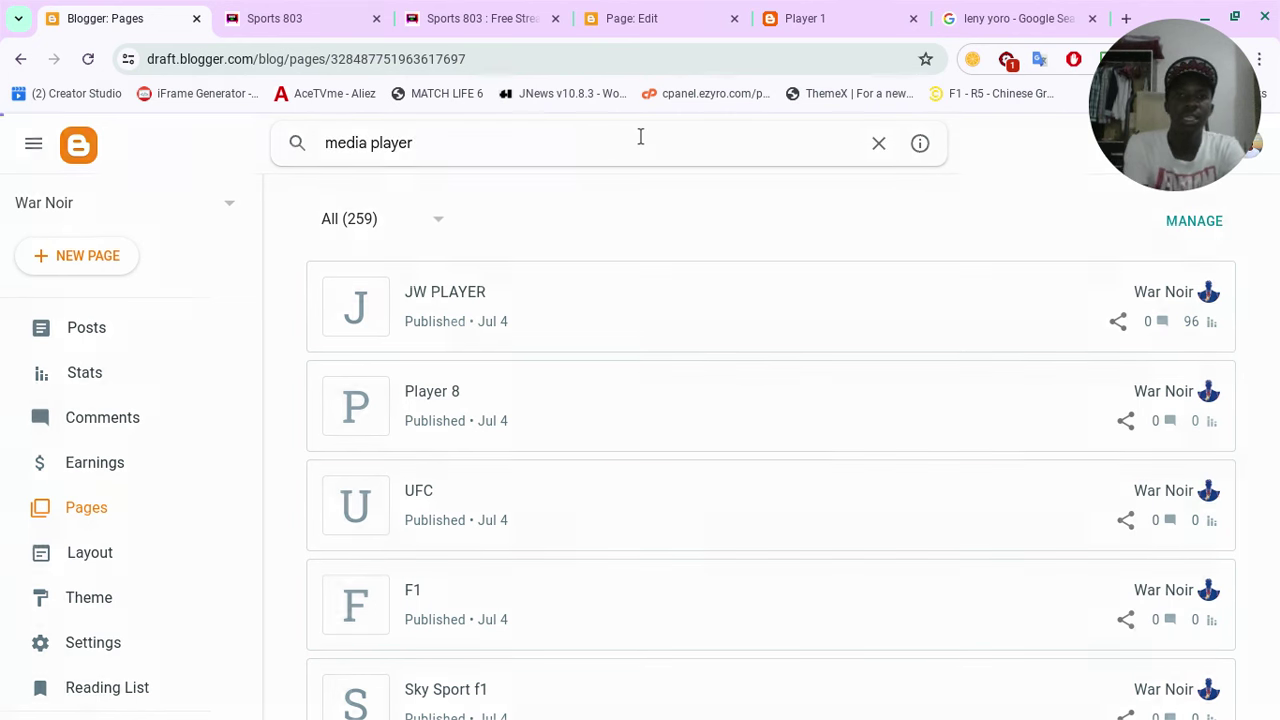
key("Return")
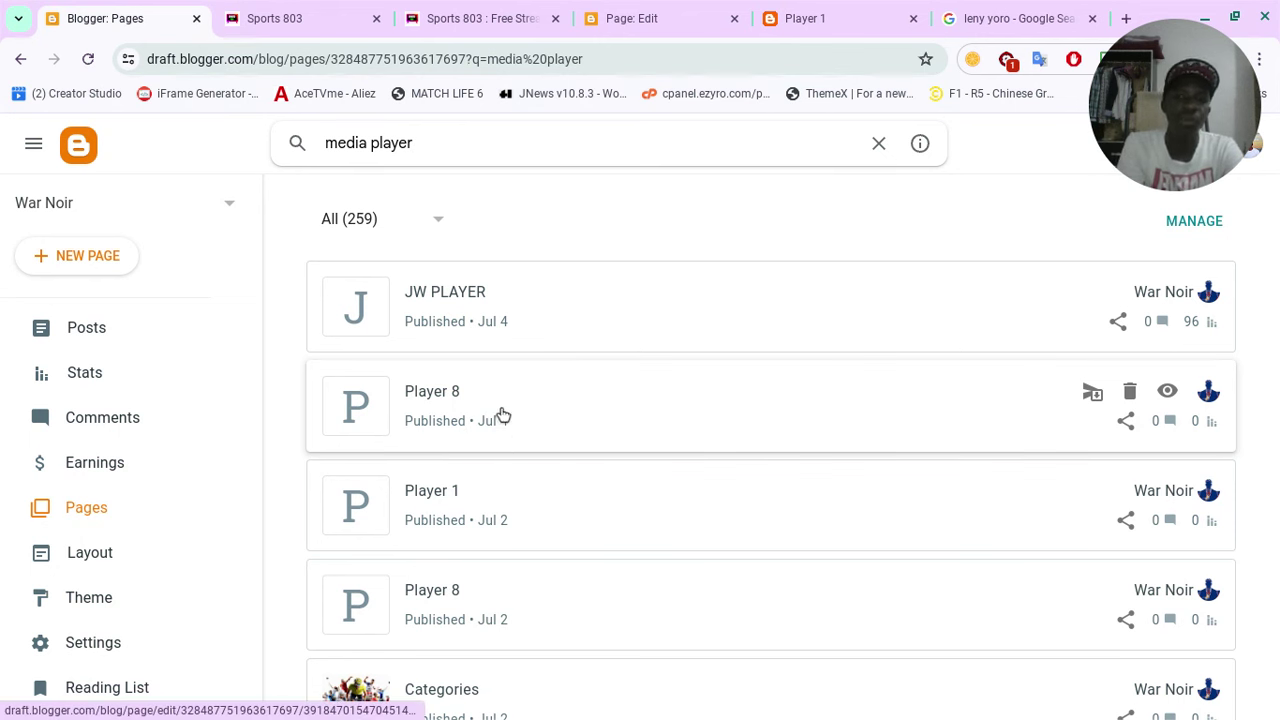
scroll(506, 491, "down", 3)
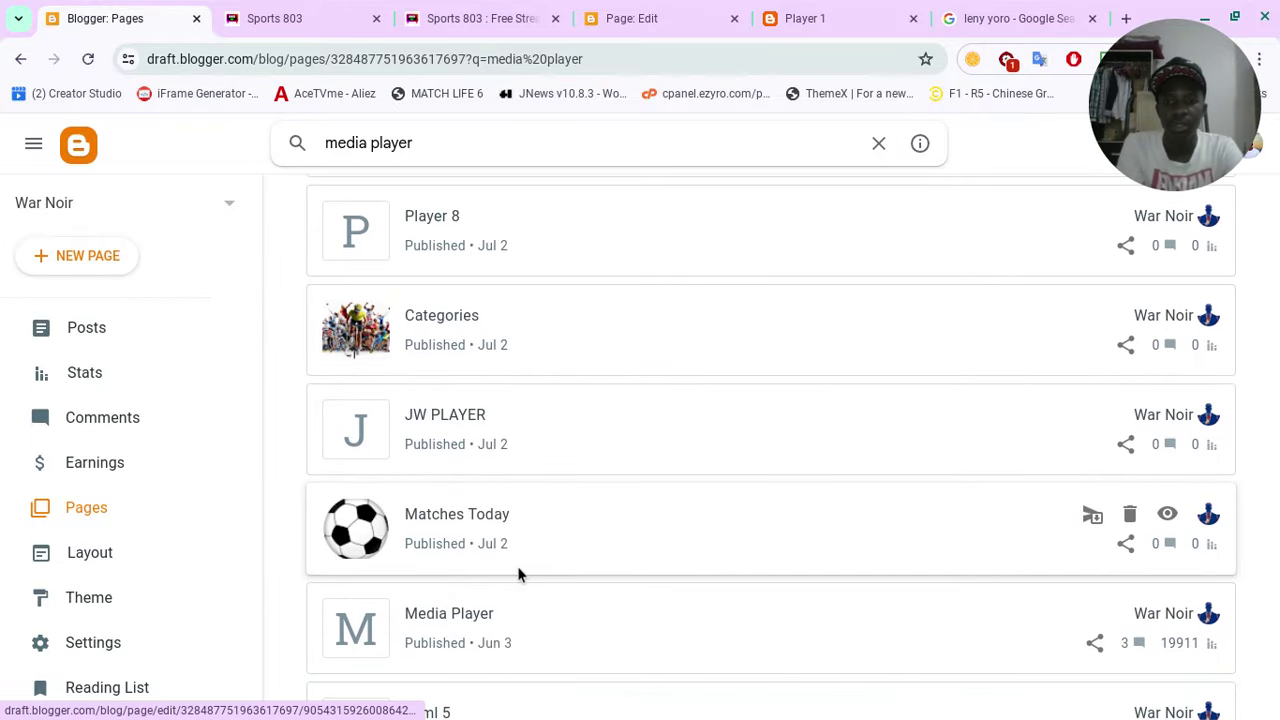
Open the Media Player page from the search results and copy all of its HTML code.
scroll(517, 570, "down", 1)
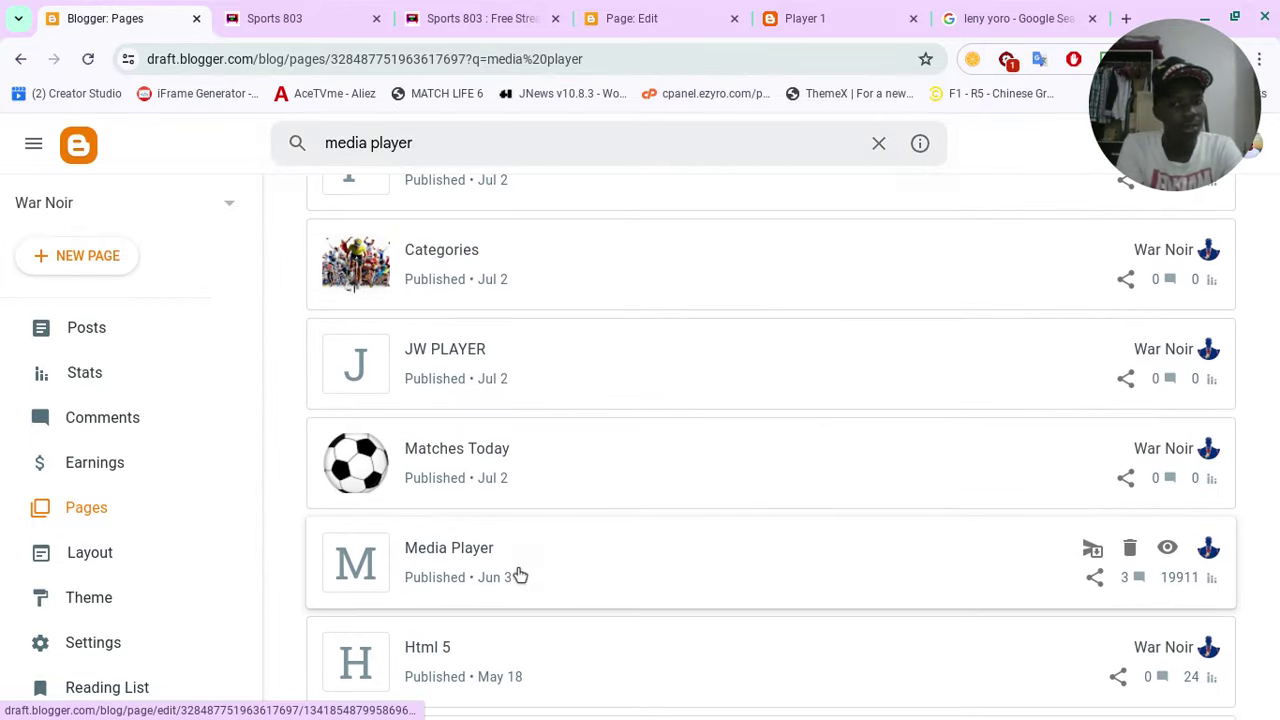
left_click(518, 574)
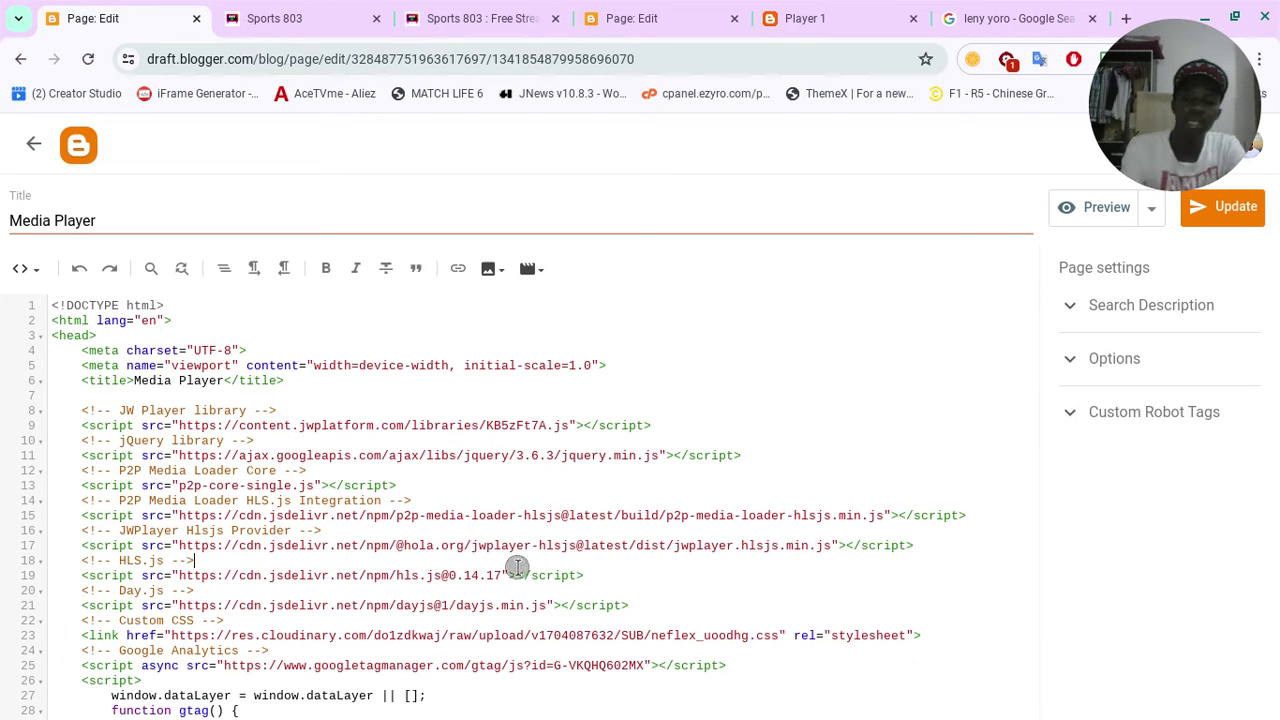
key("ctrl+a")
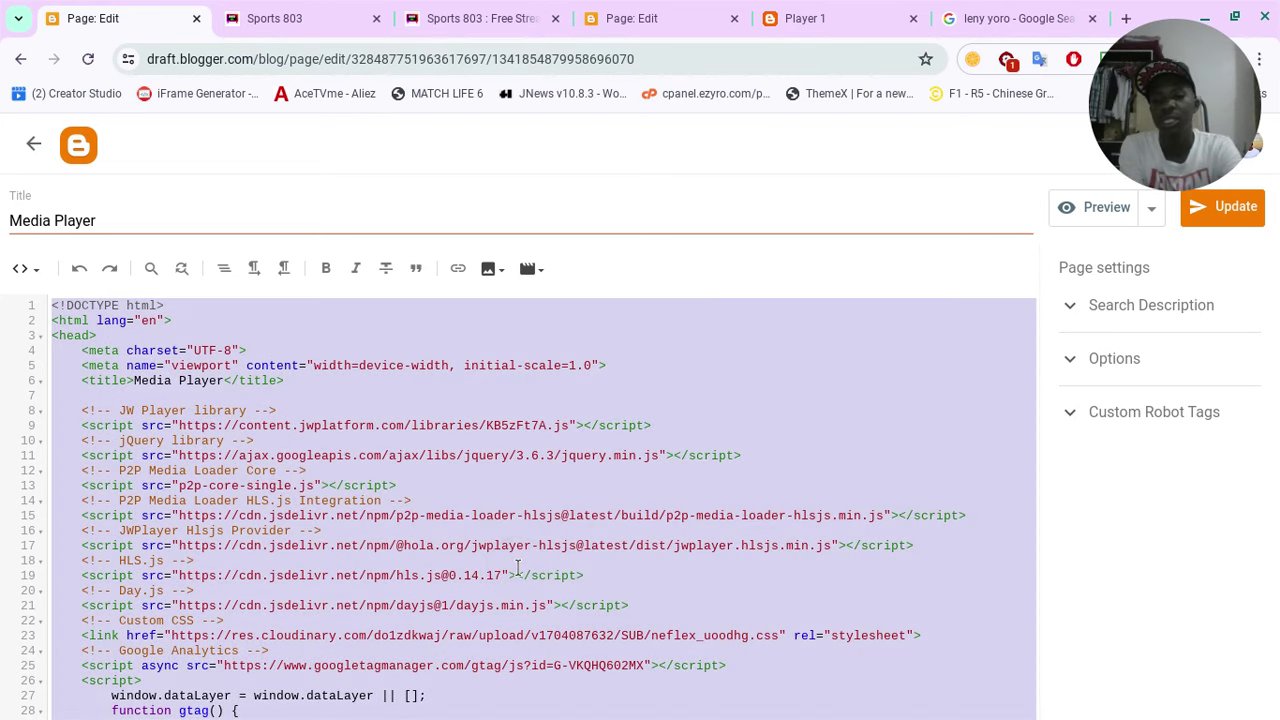
Replace the entire content of the SportsLlive Player 1 page with the copied Media Player code.
left_click(680, 10)
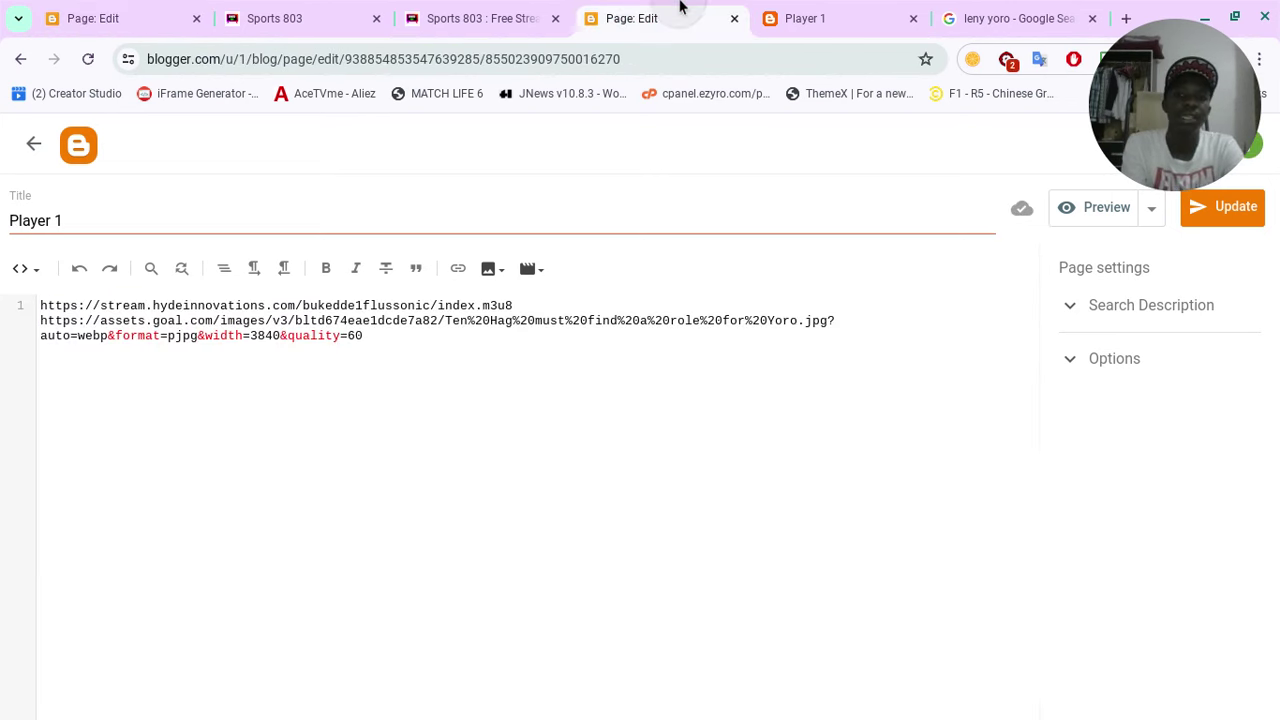
left_click(196, 373)
key("ctrl+a")
key("BackSpace")
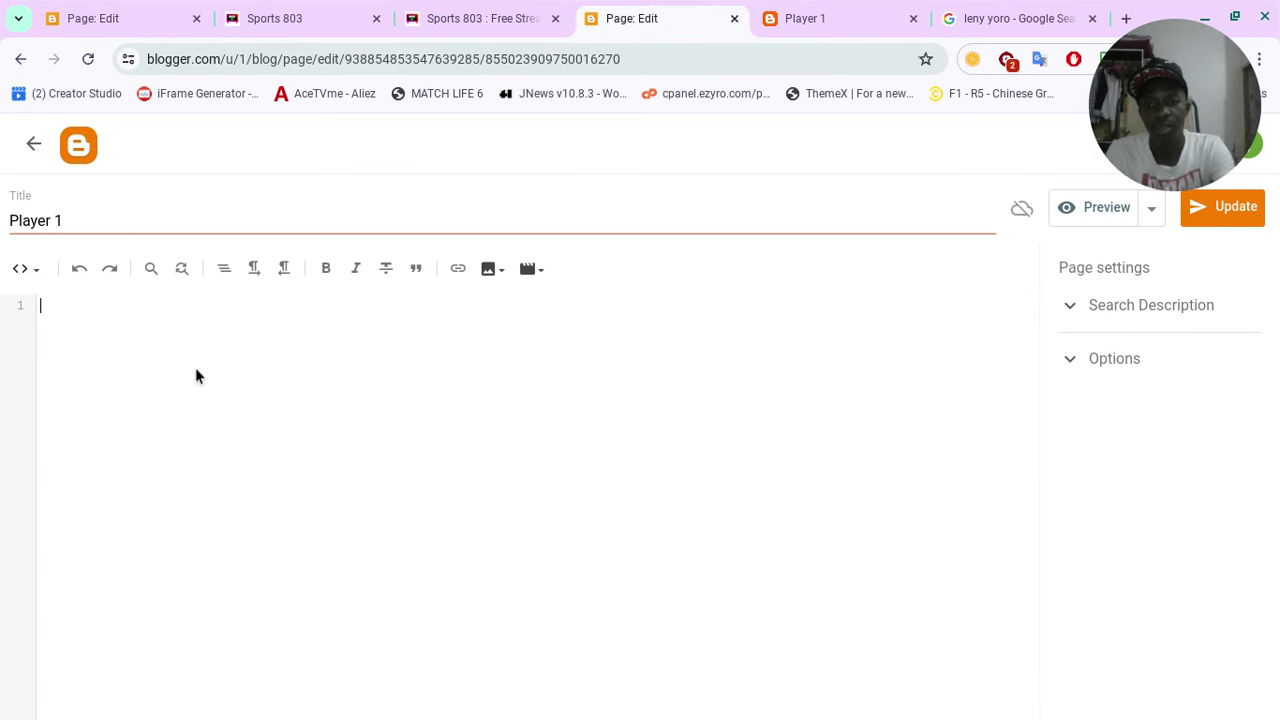
key("ctrl+v")
scroll(549, 513, "up", 20)
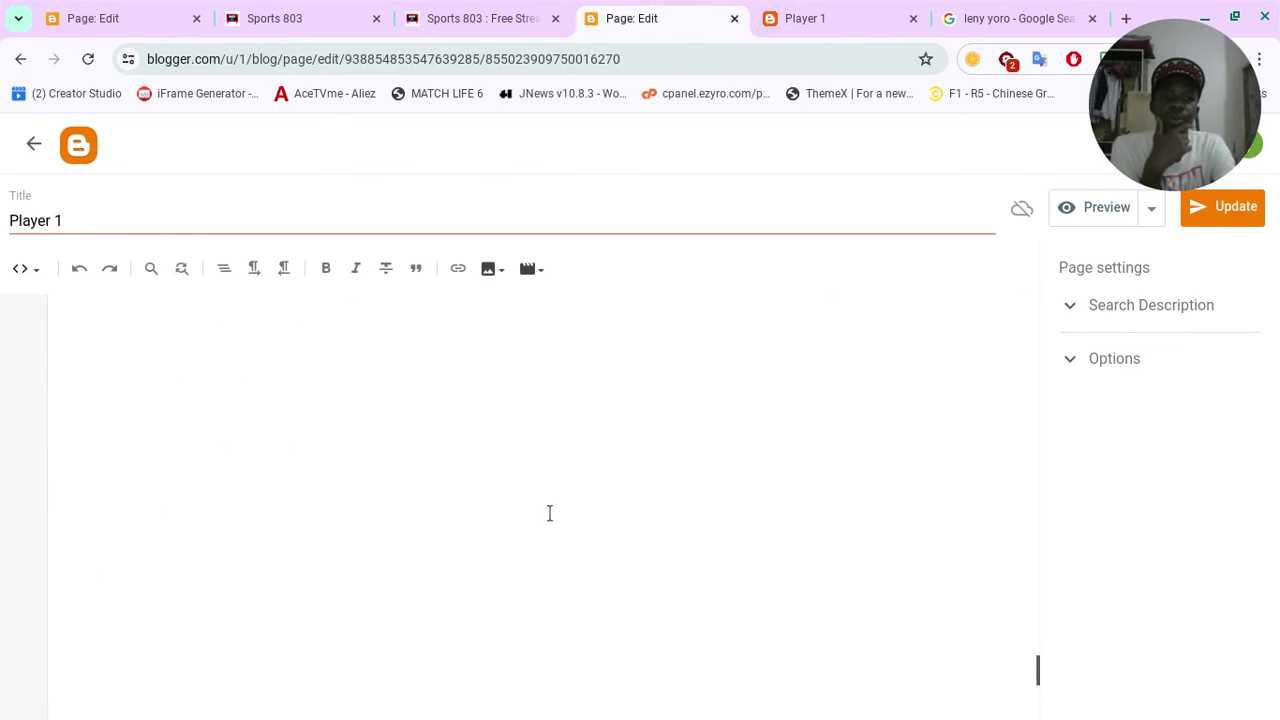
scroll(549, 513, "up", 20)
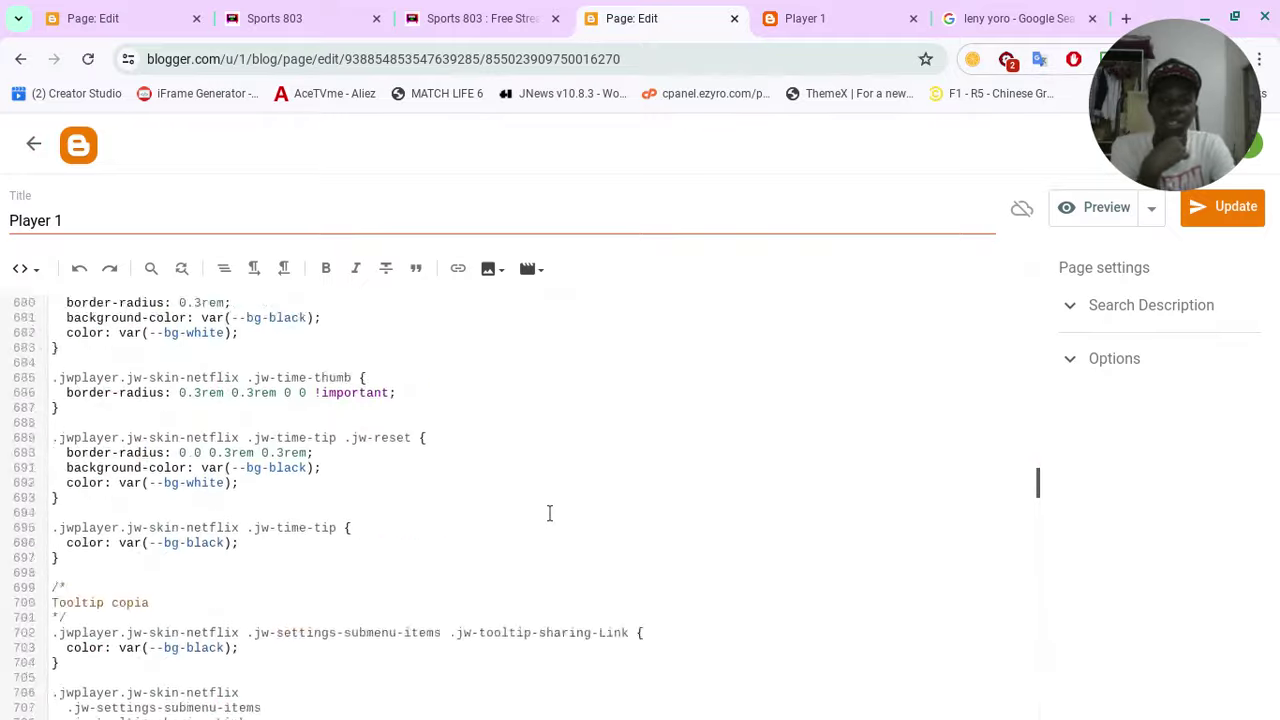
Clear the Player 1 page's search description completely and update the page.
left_click(1160, 302)
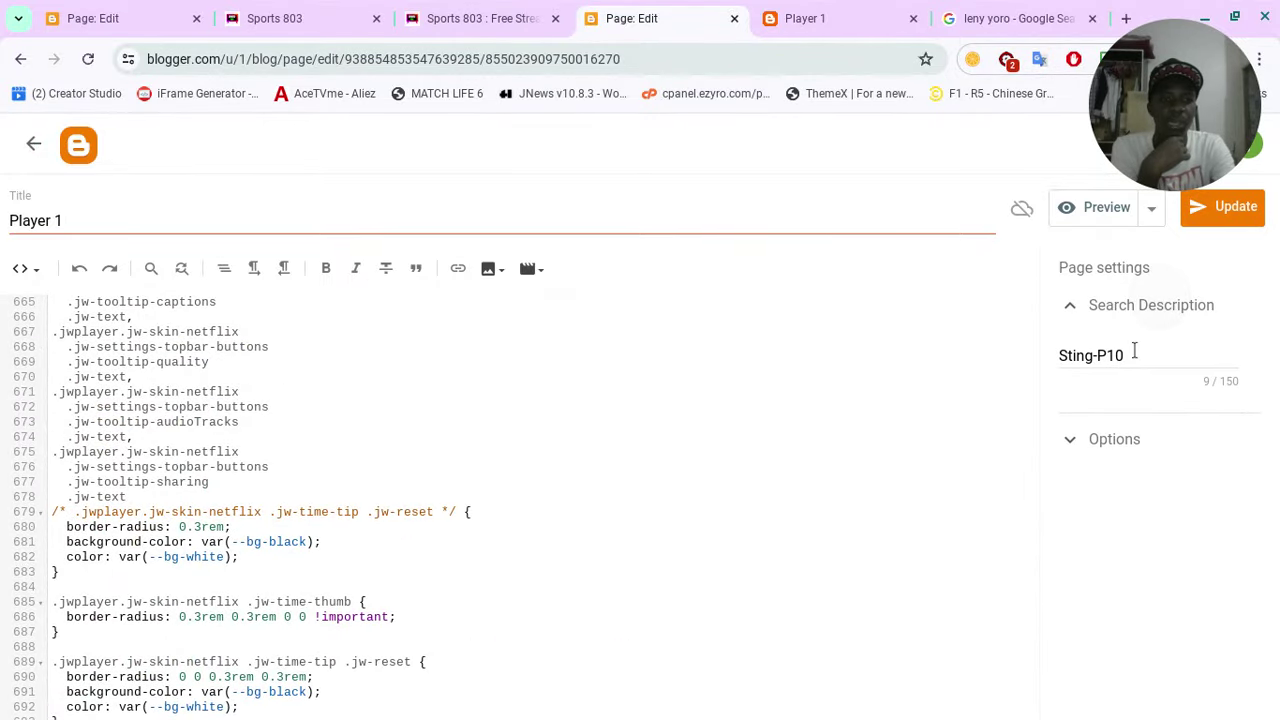
left_click(1134, 352)
key("BackSpace")
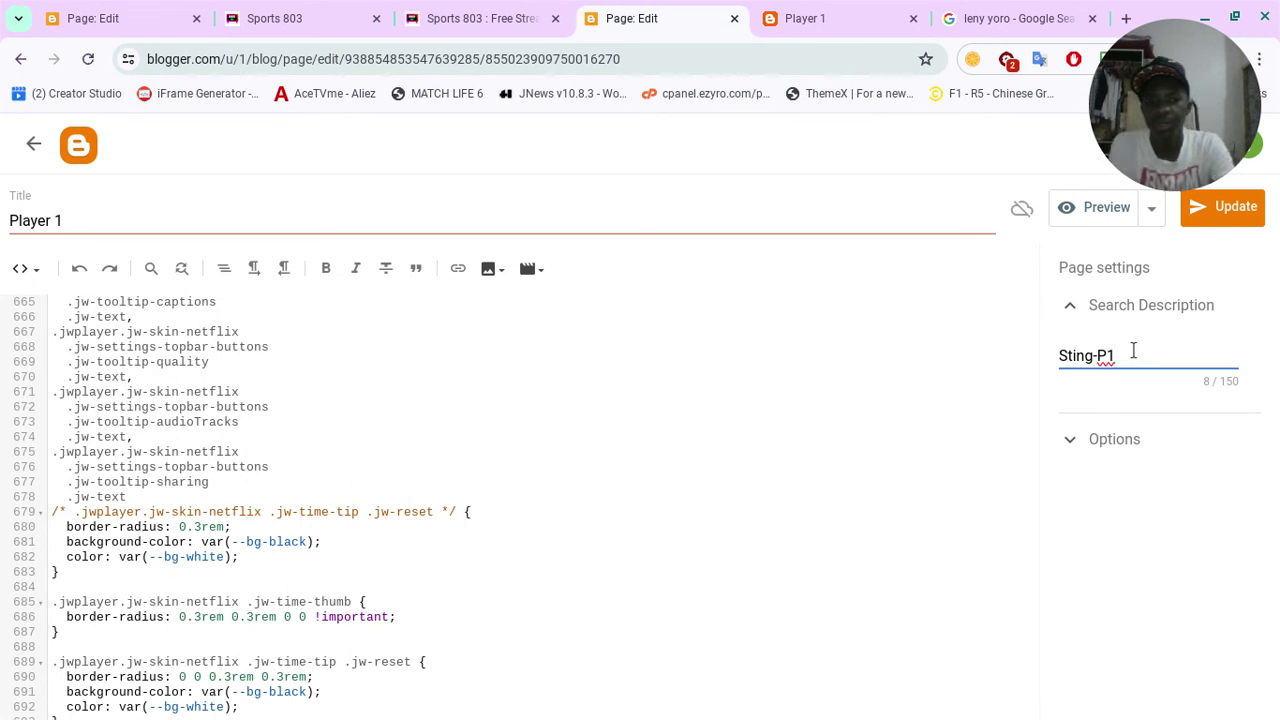
key("BackSpace")
key("BackSpace")
key("BackSpace")
key("BackSpace")
key("BackSpace")
key("BackSpace")
key("BackSpace")
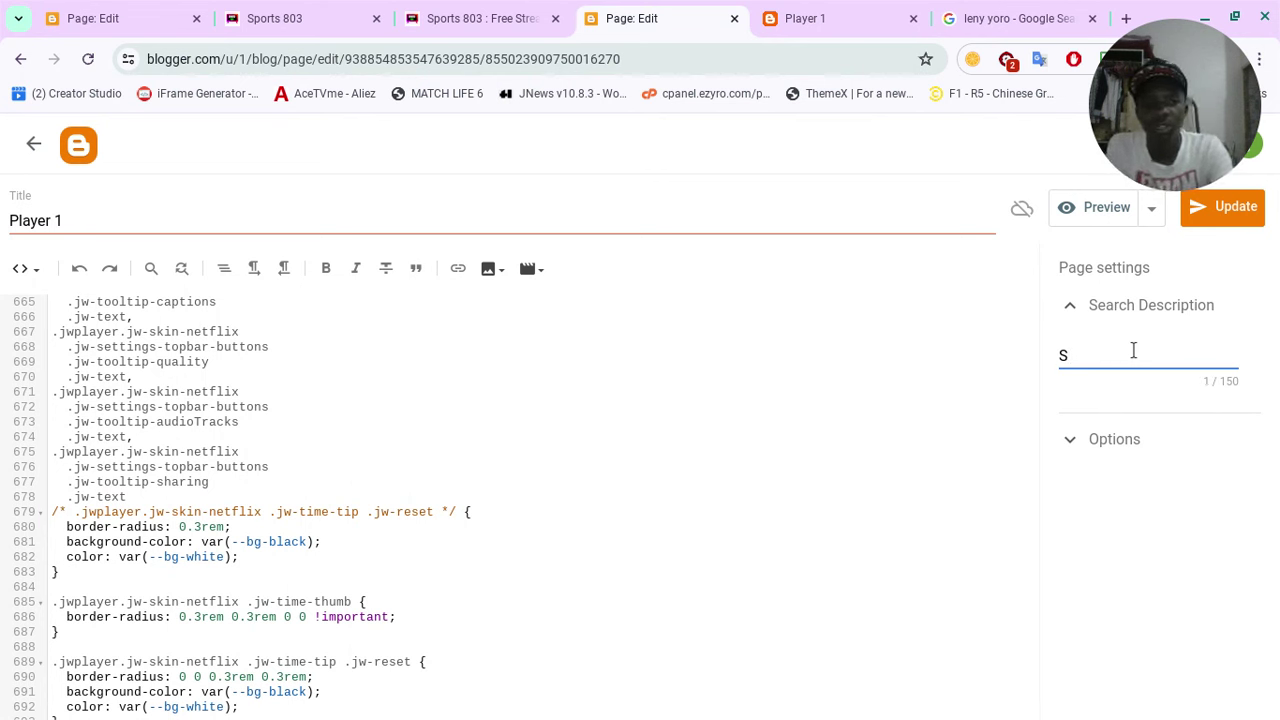
key("BackSpace")
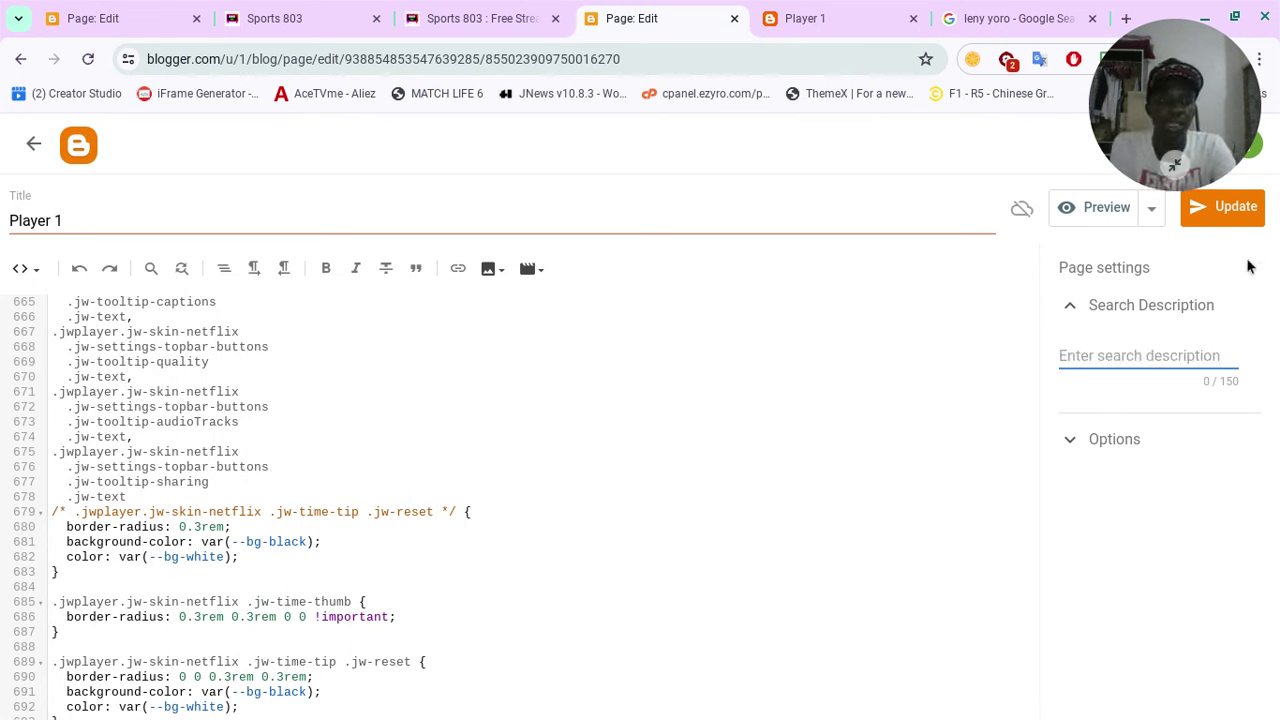
left_click(1252, 205)
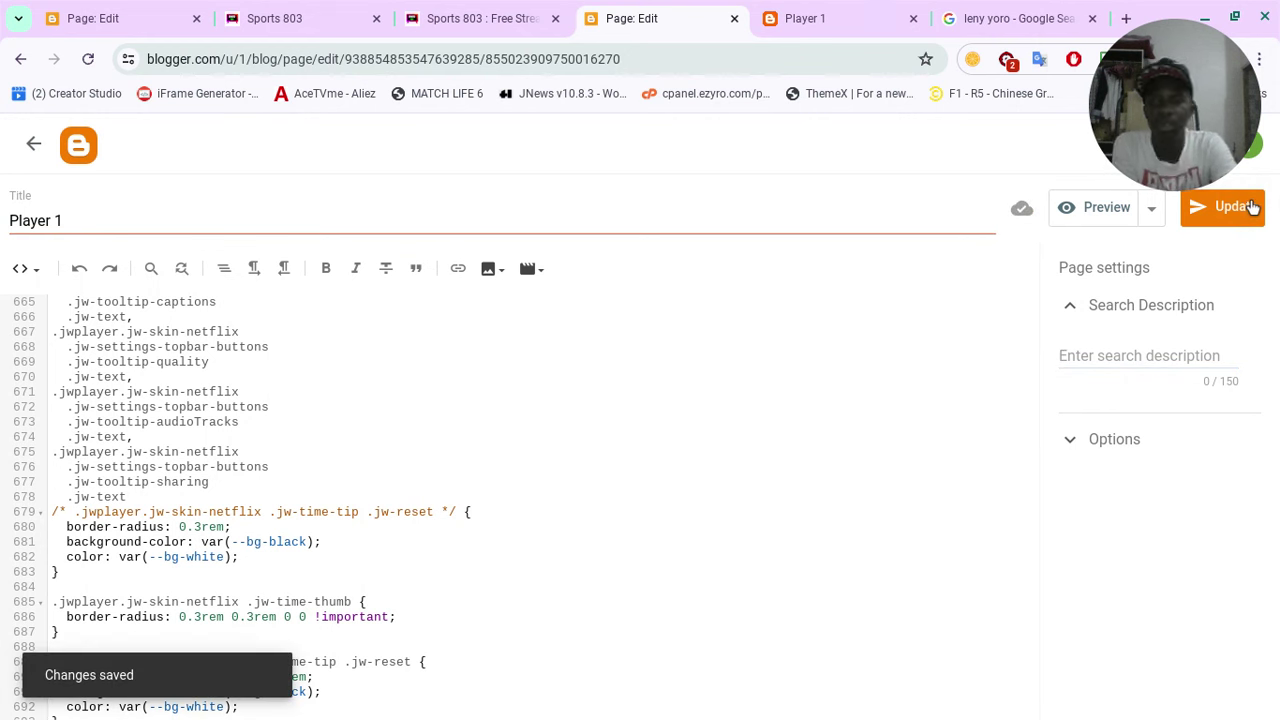
Return to the SportsLlive pages list and view the live Player 1 page.
left_click(40, 145)
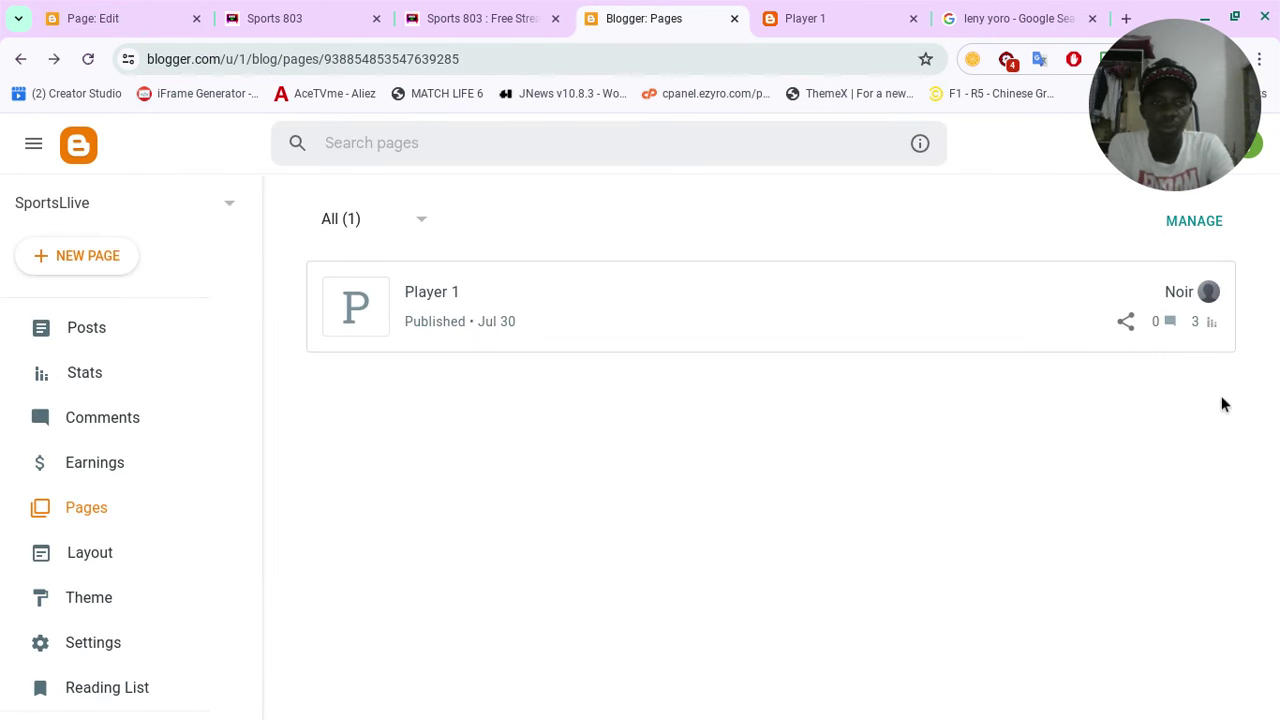
mouse_move(1190, 308)
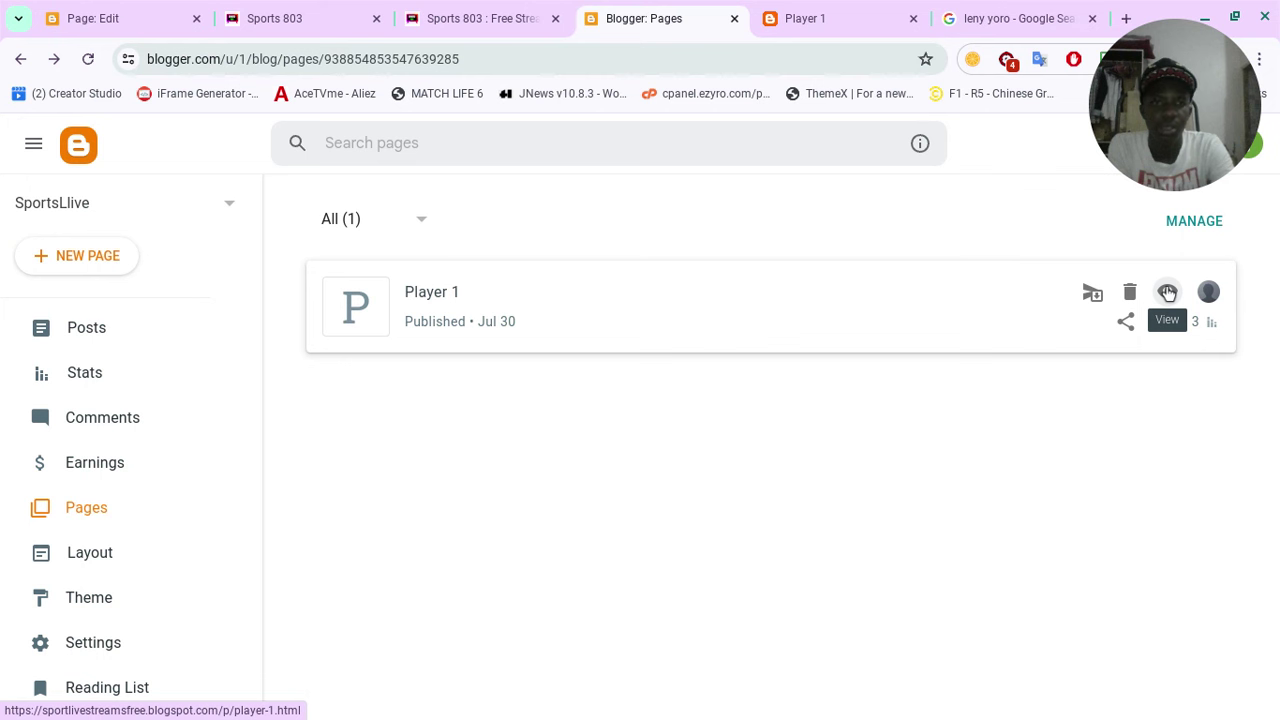
left_click(1168, 292)
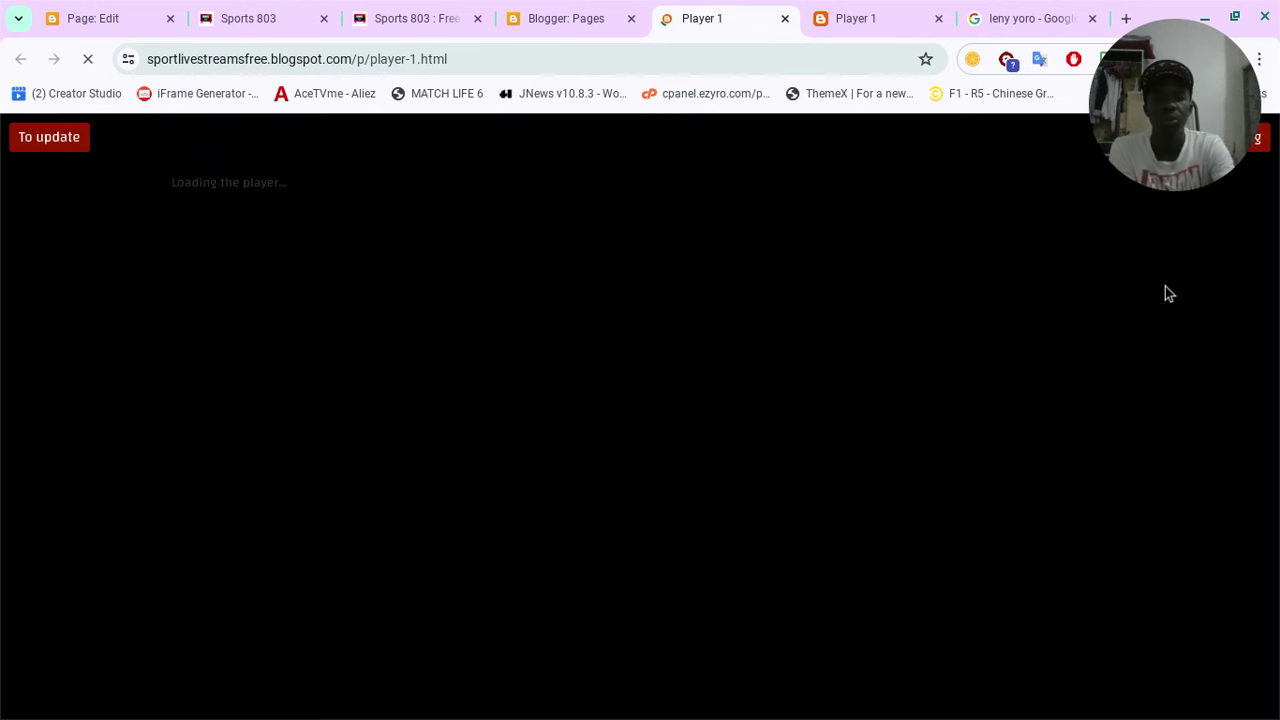
Append a ?mora parameter to the end of the live Player 1 page address.
left_click(610, 60)
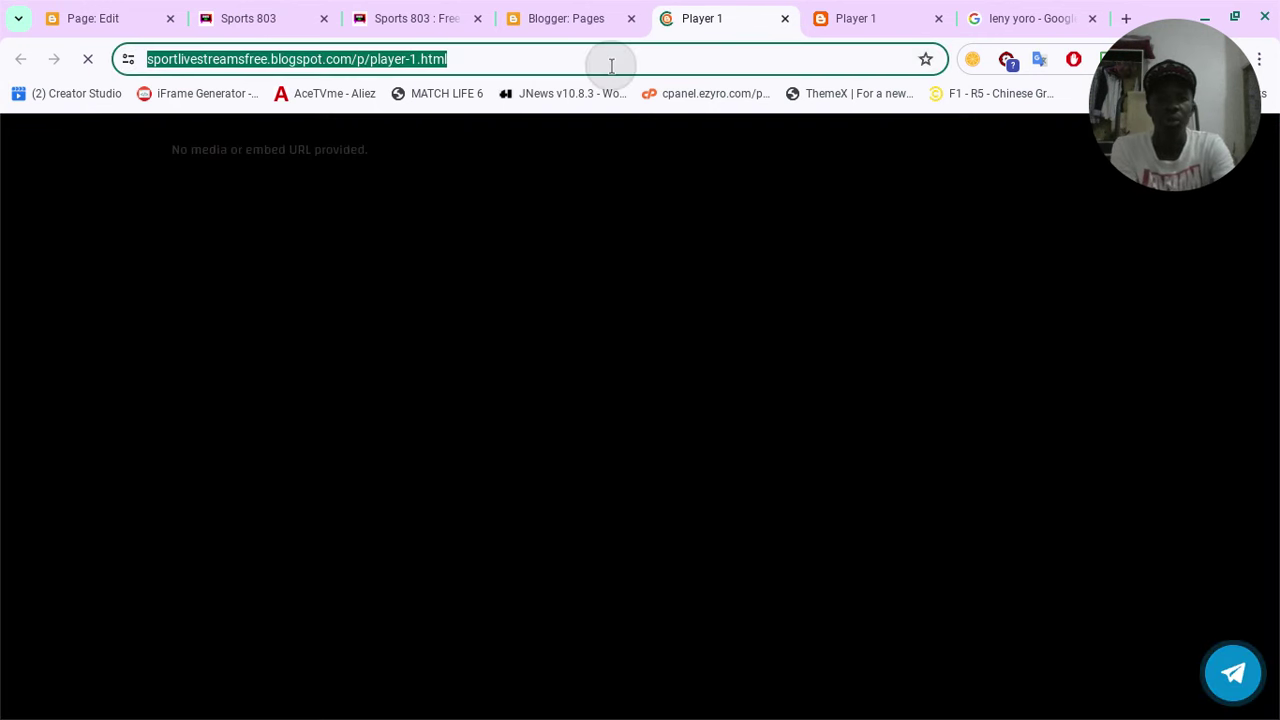
double_click(611, 63)
left_click(611, 65)
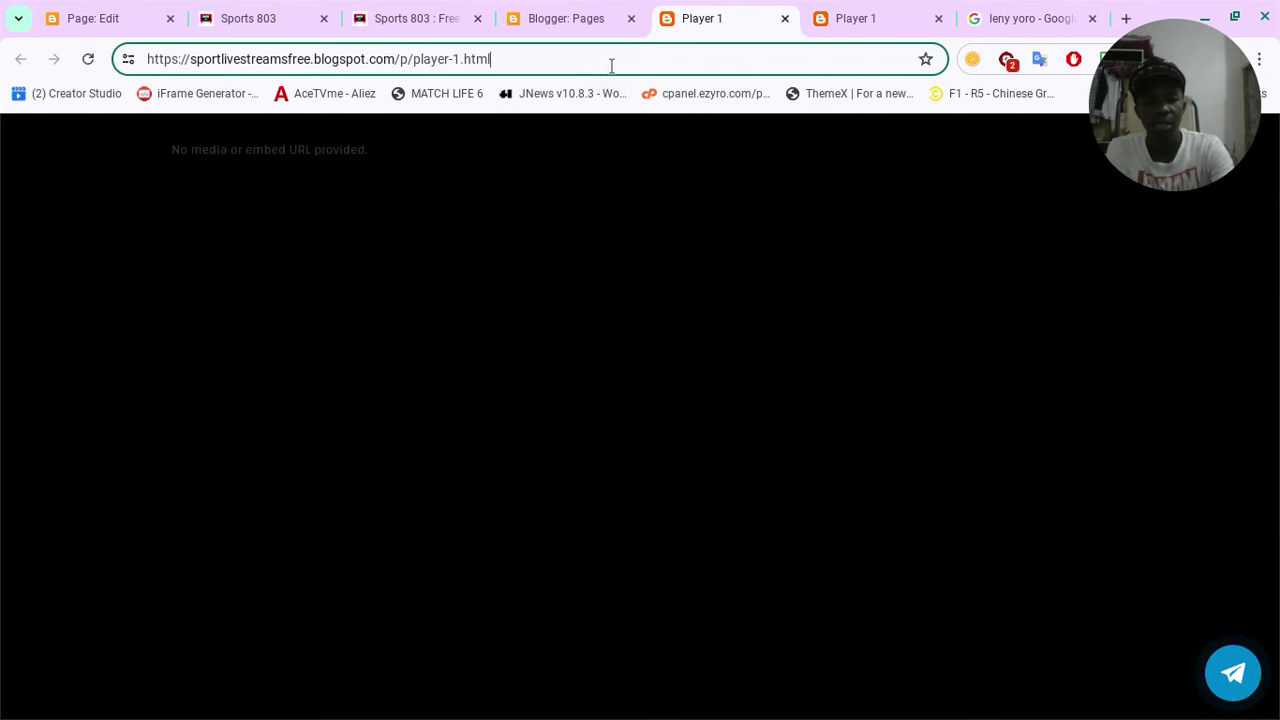
type("?mora+")
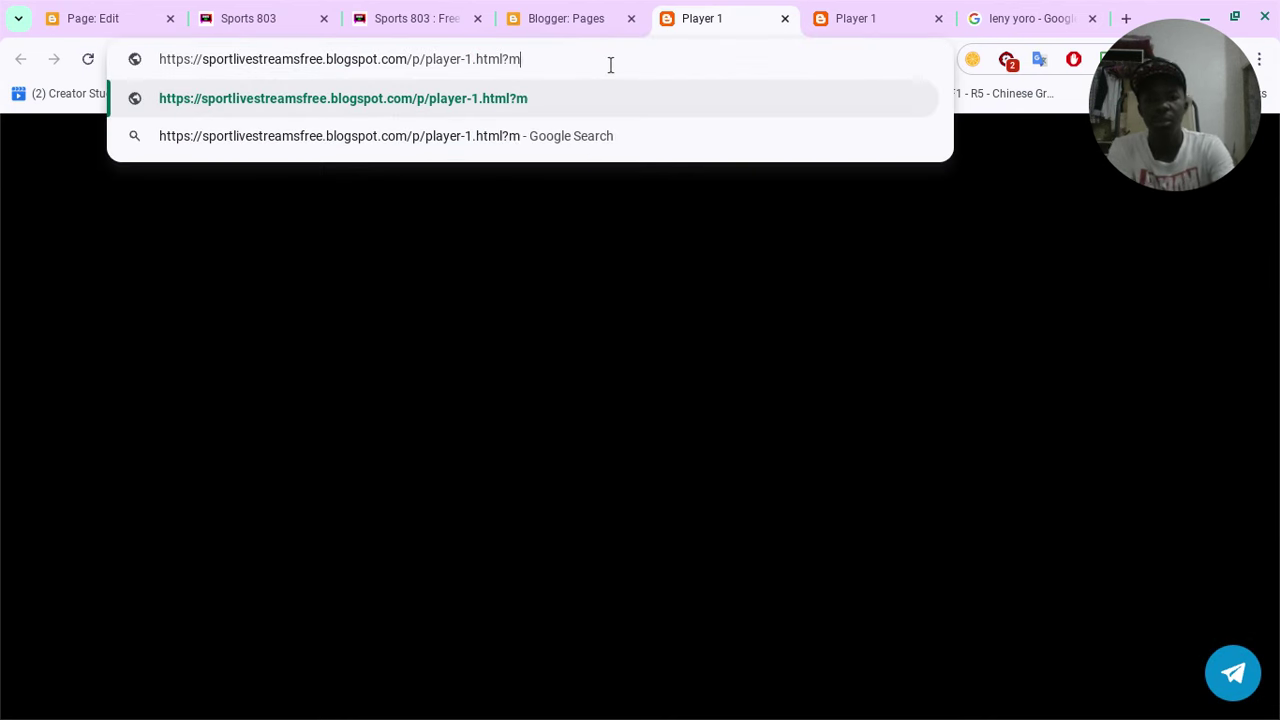
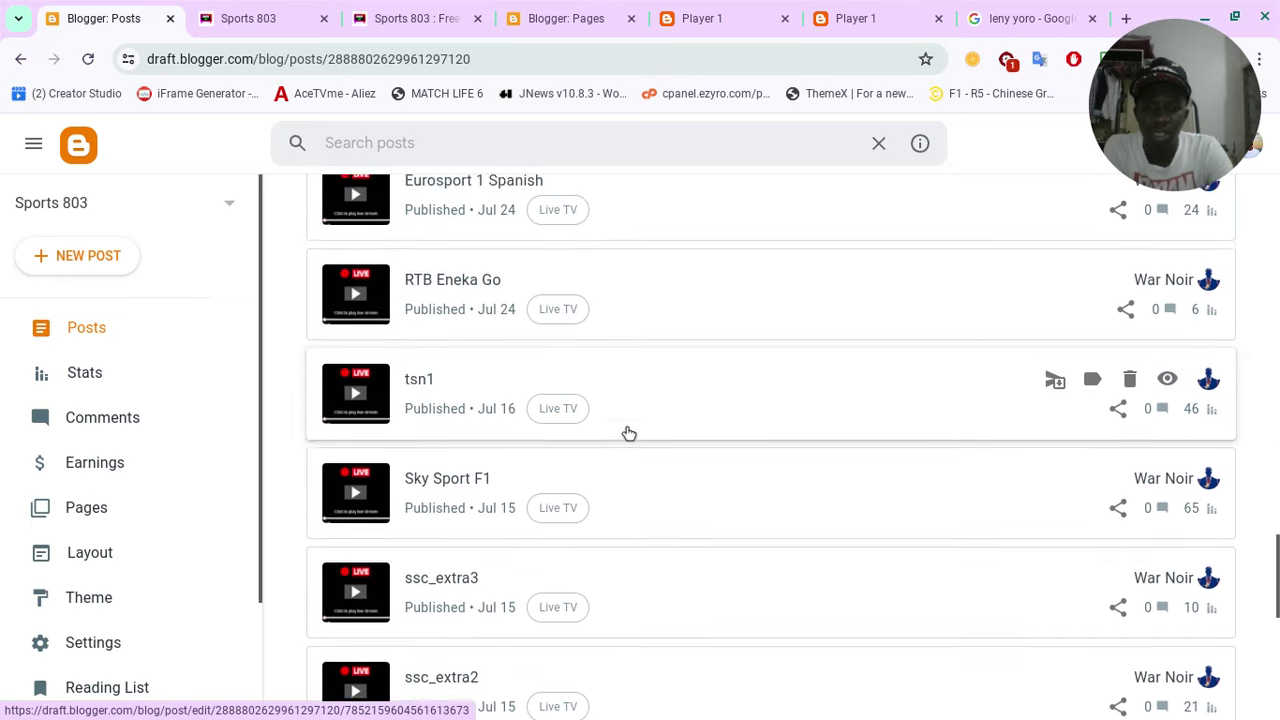
Look through the Sports 803 posts, open the SSC 1 post, and find the embedded player iframe in its code.
scroll(628, 433, "up", 9)
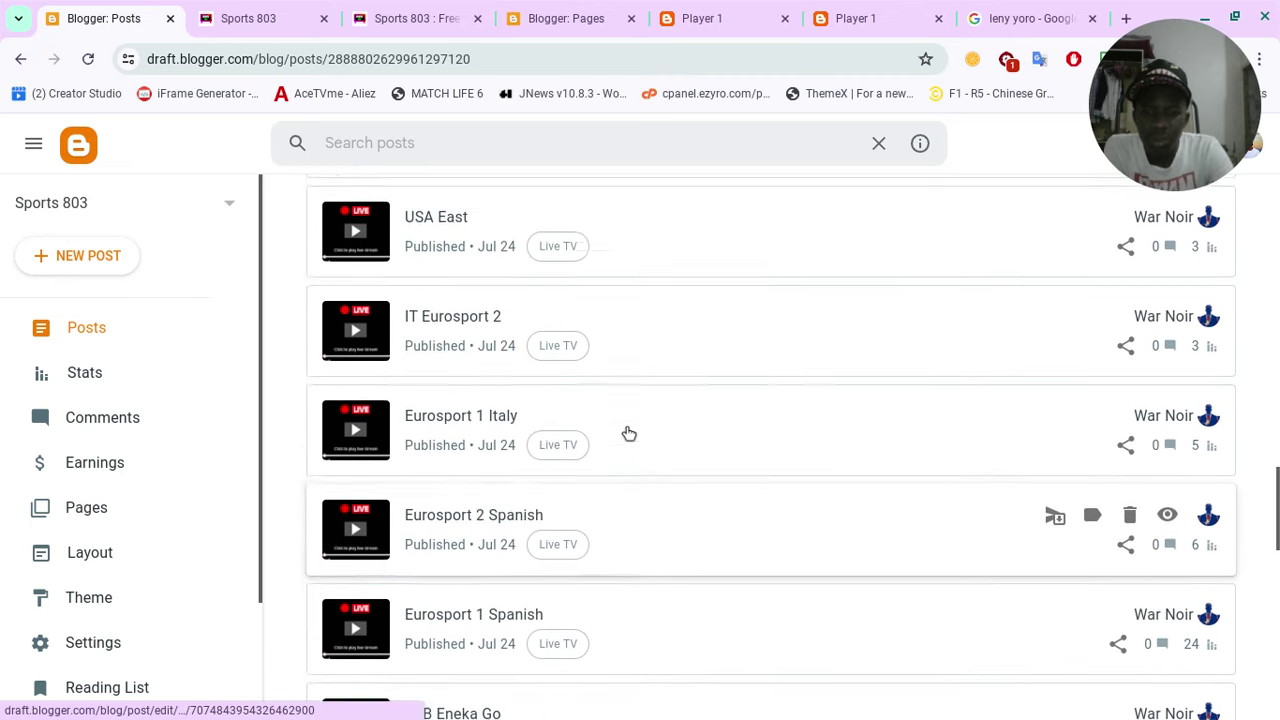
scroll(628, 433, "up", 11)
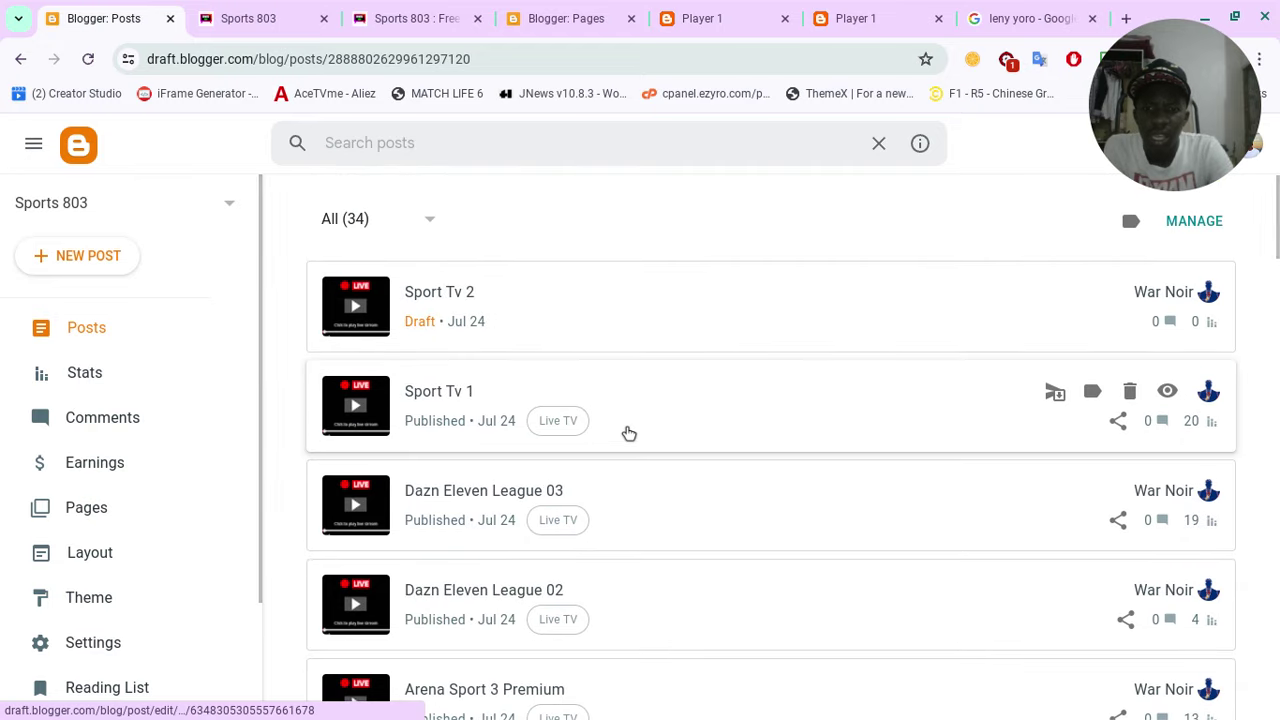
scroll(628, 433, "down", 20)
scroll(628, 433, "down", 1)
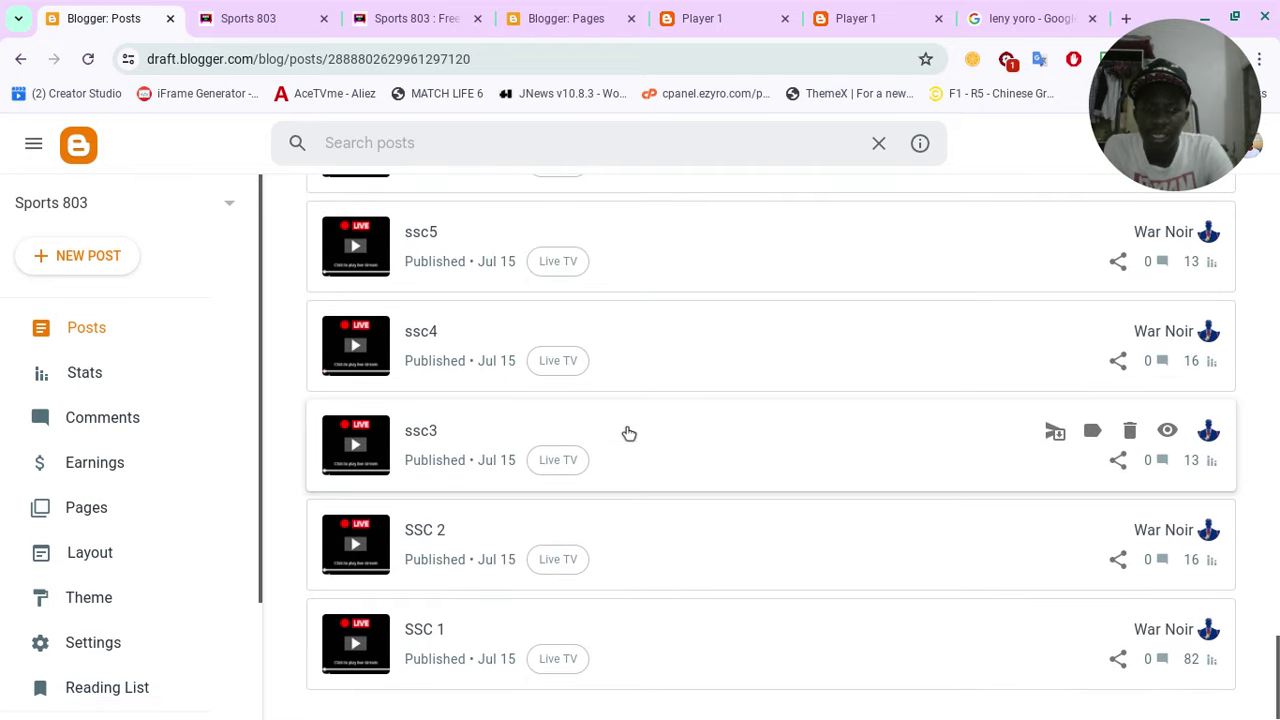
left_click(469, 626)
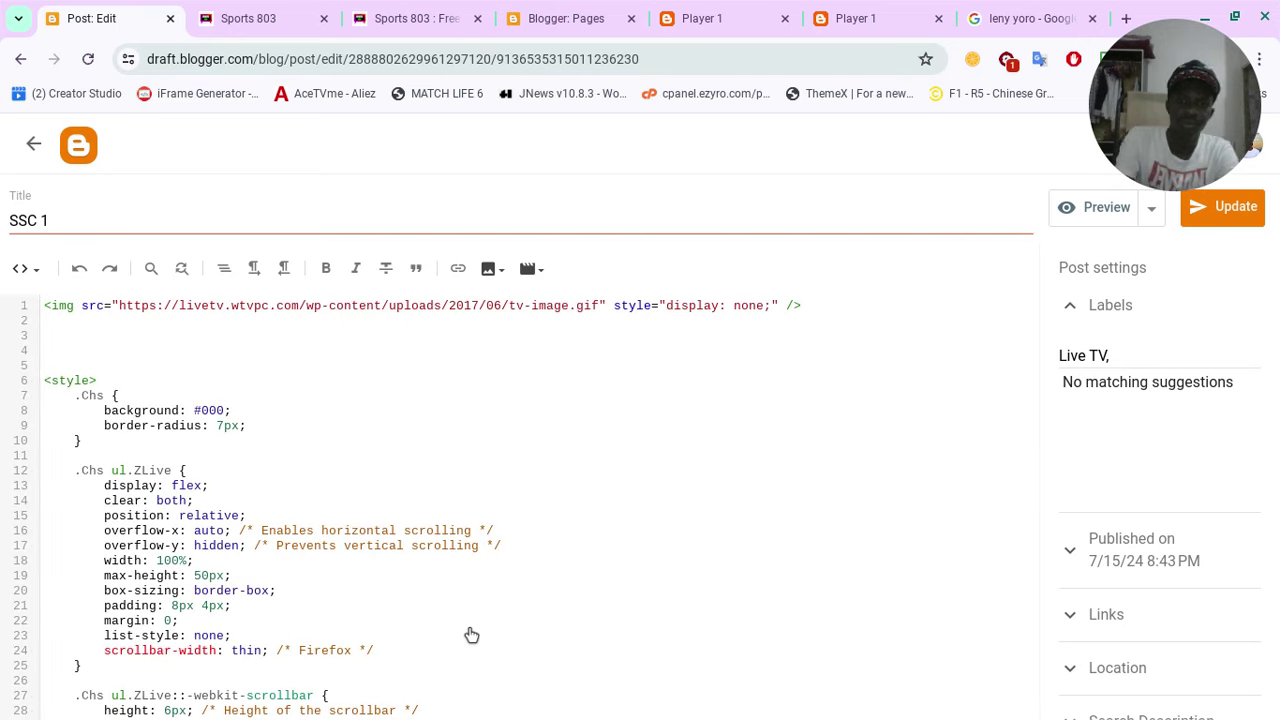
scroll(471, 635, "down", 15)
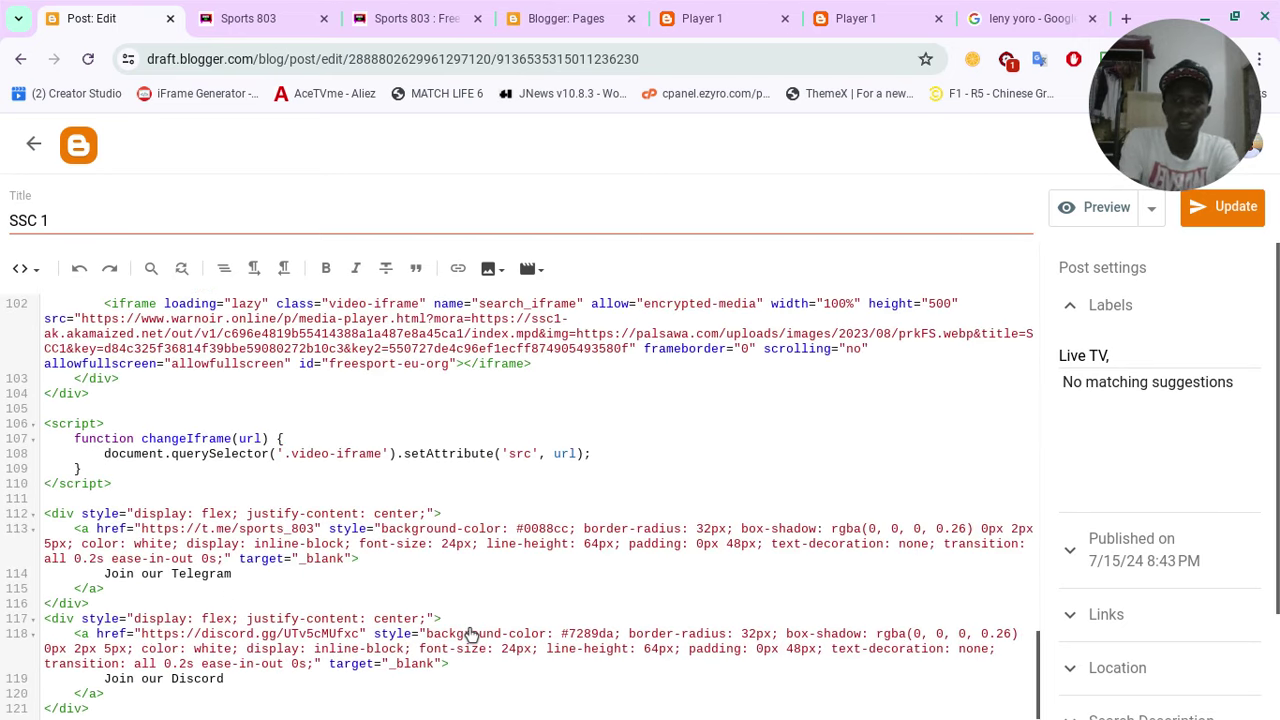
scroll(471, 635, "up", 1)
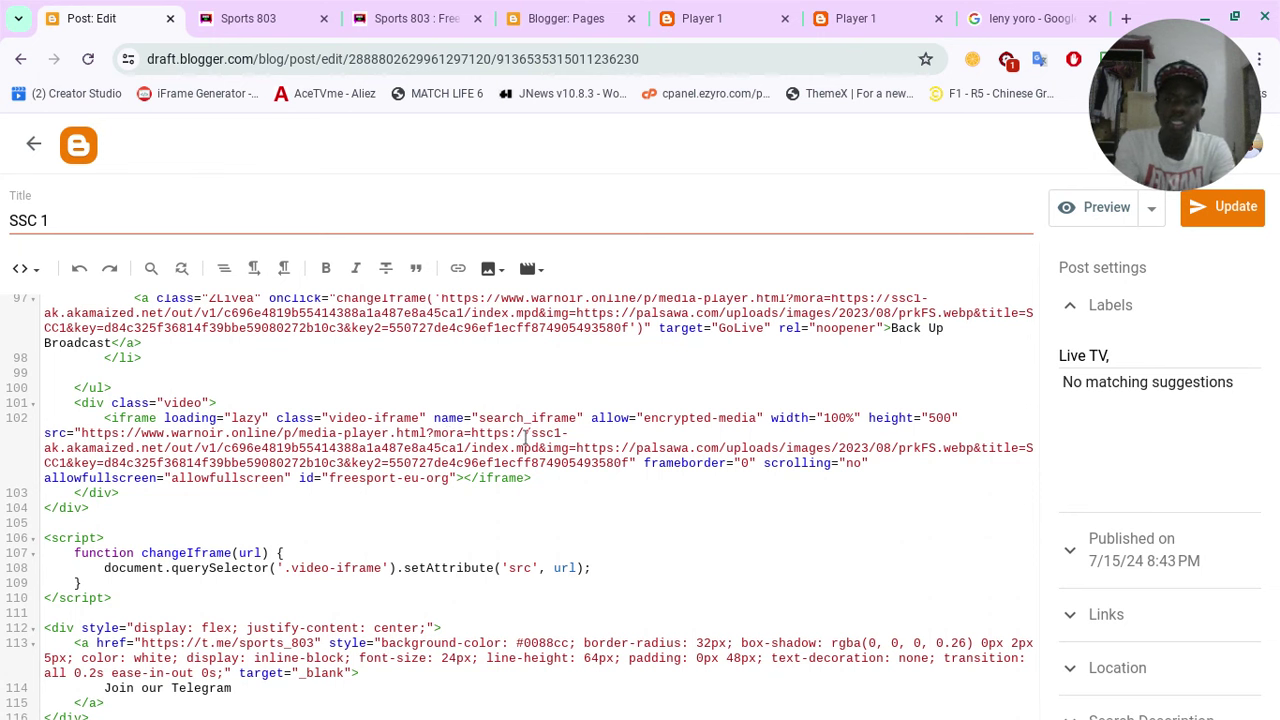
Examine the stream, img and title parameters of the media player link in the SSC 1 iframe.
left_click_drag(83, 435, 632, 462)
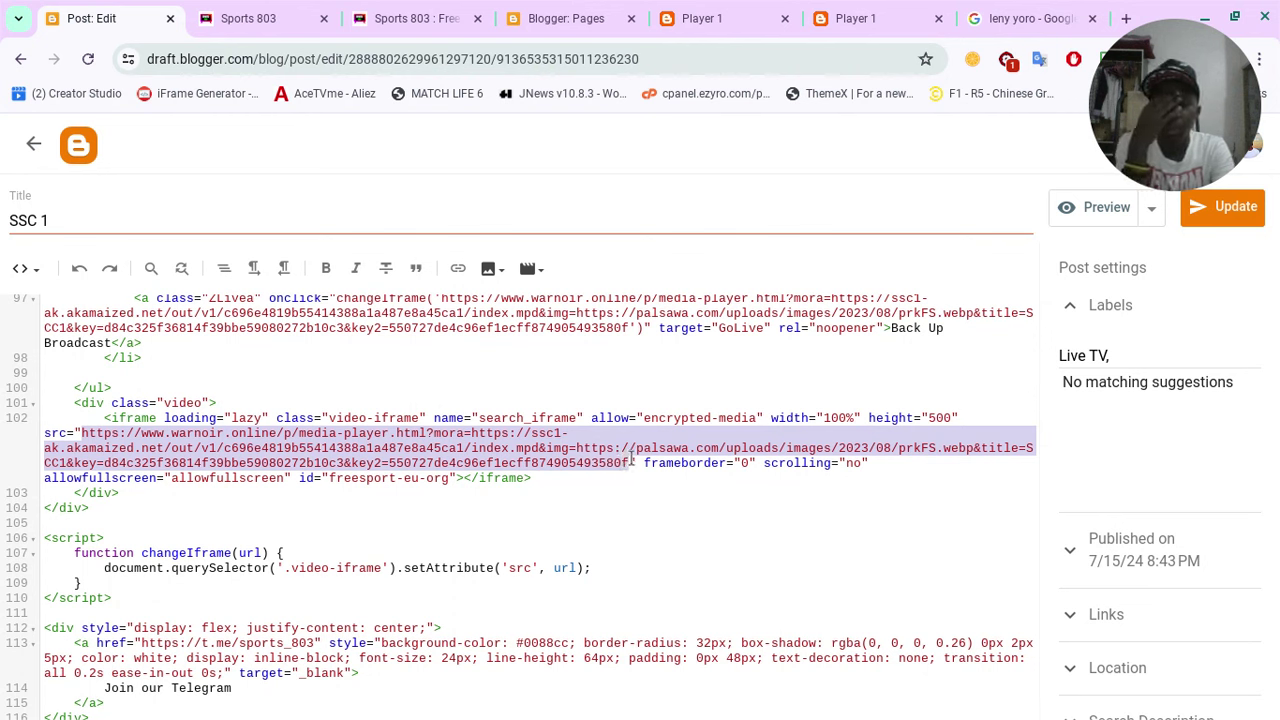
left_click(478, 432)
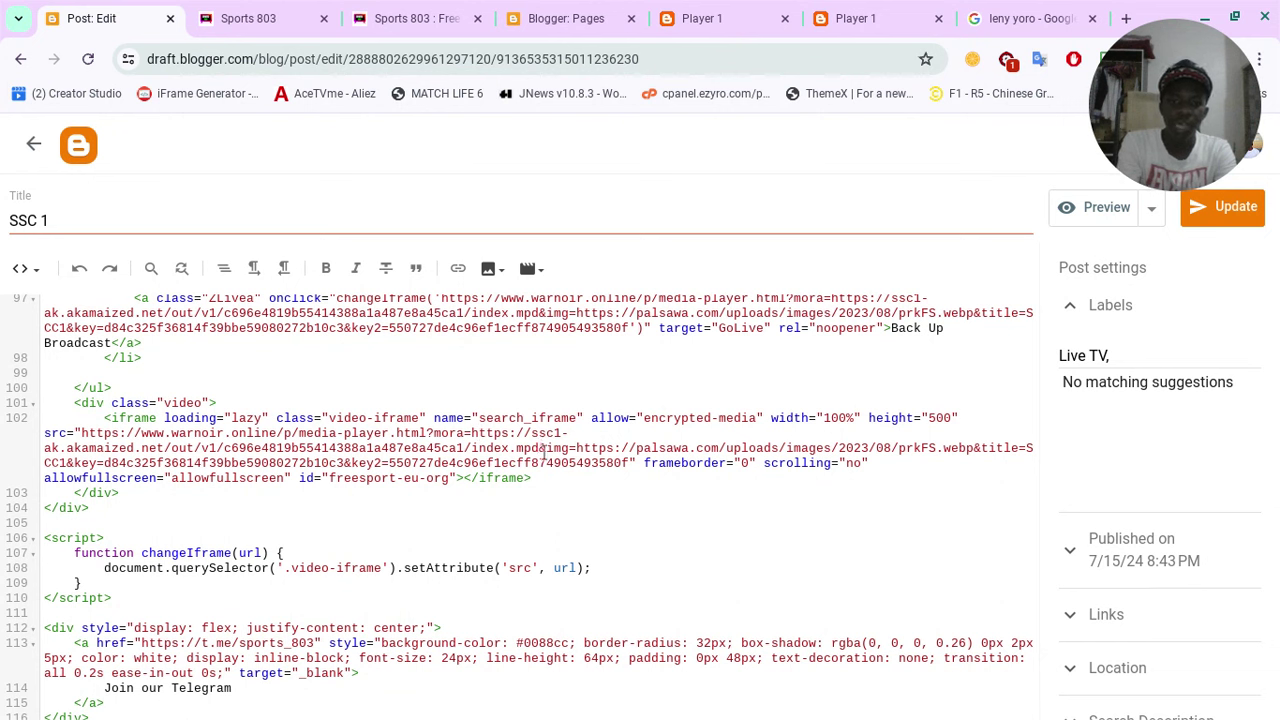
left_click_drag(540, 450, 972, 449)
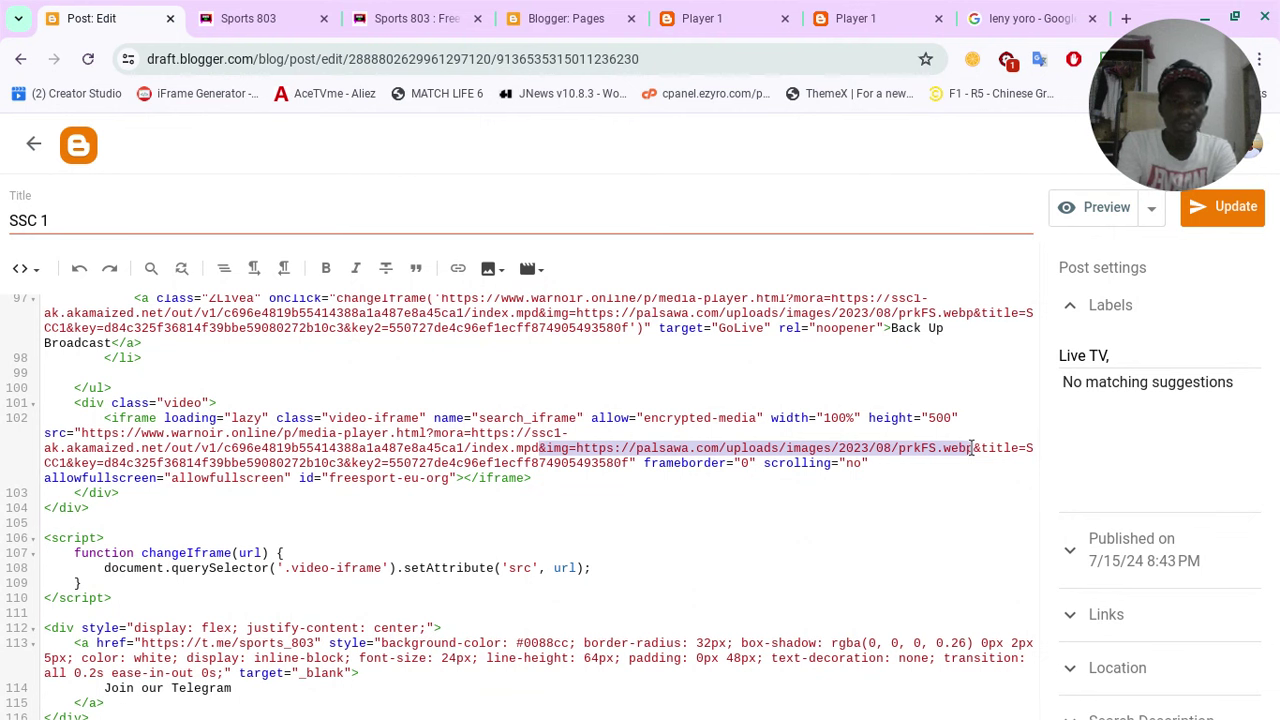
left_click_drag(971, 449, 62, 456)
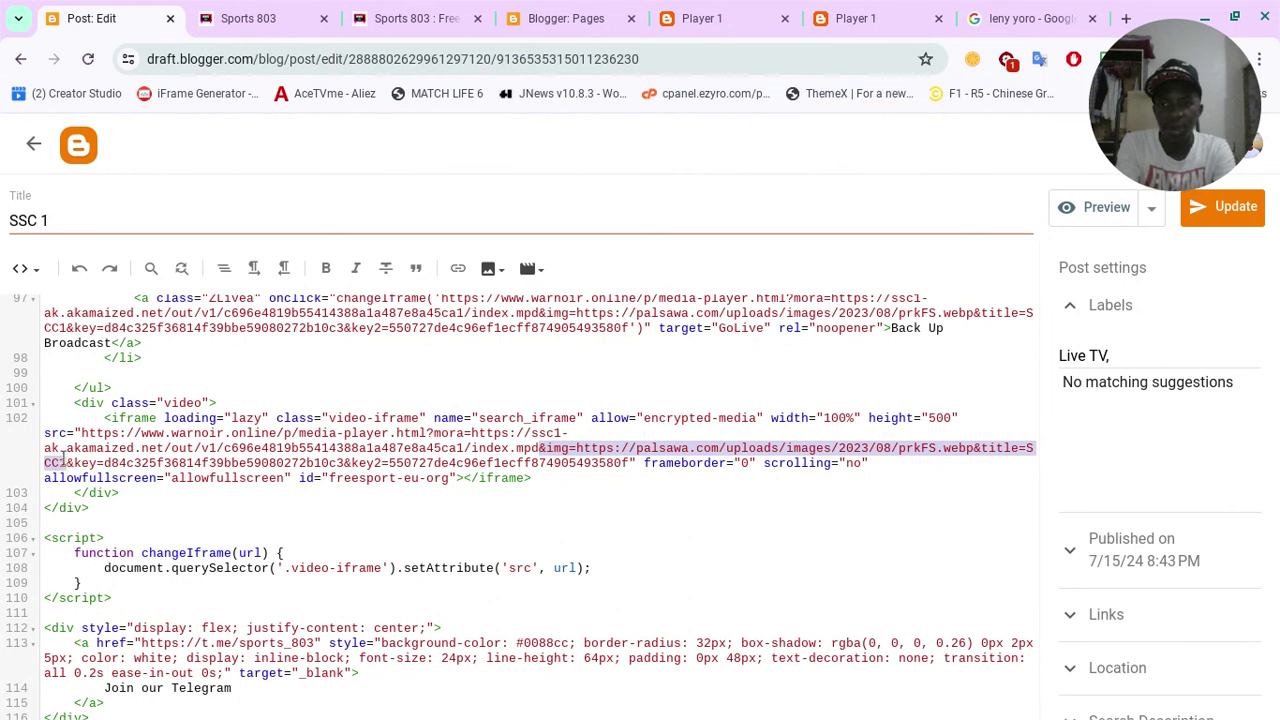
Copy the full media player link from the SSC 1 iframe and load it in the Sports 803 browser tab.
left_click(625, 461)
left_click_drag(625, 461, 84, 428)
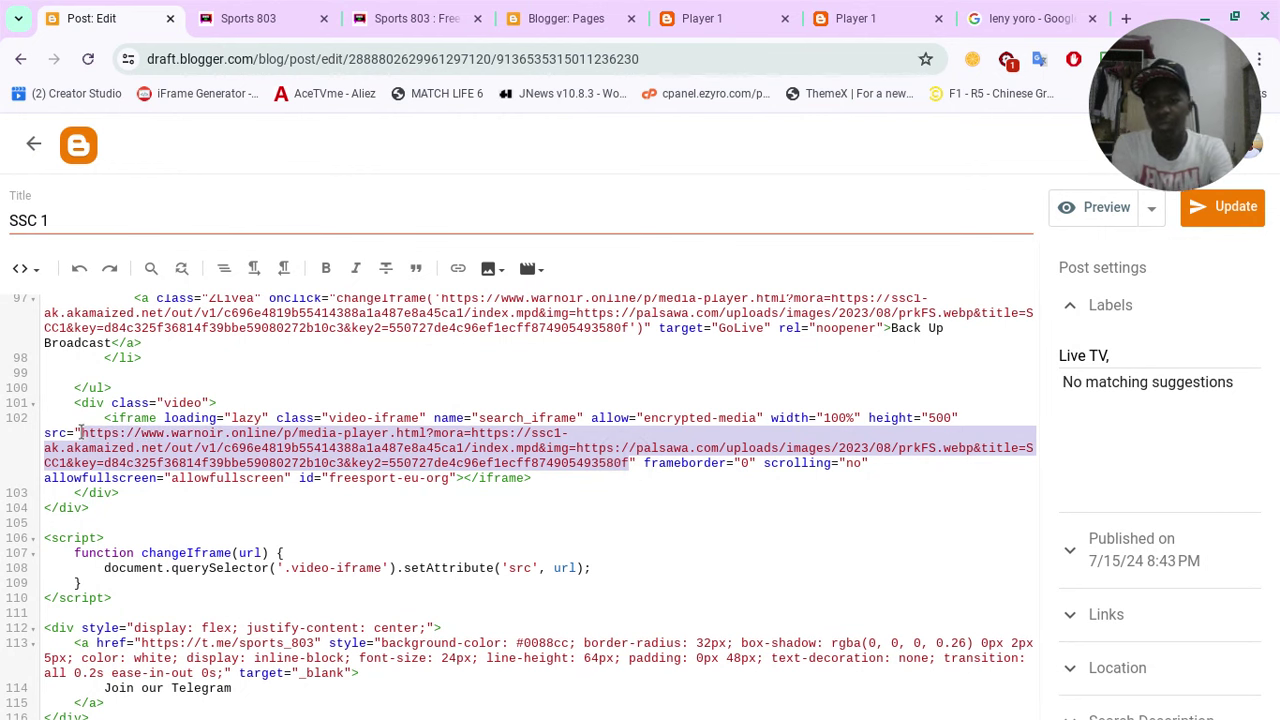
left_click(265, 22)
left_click(322, 58)
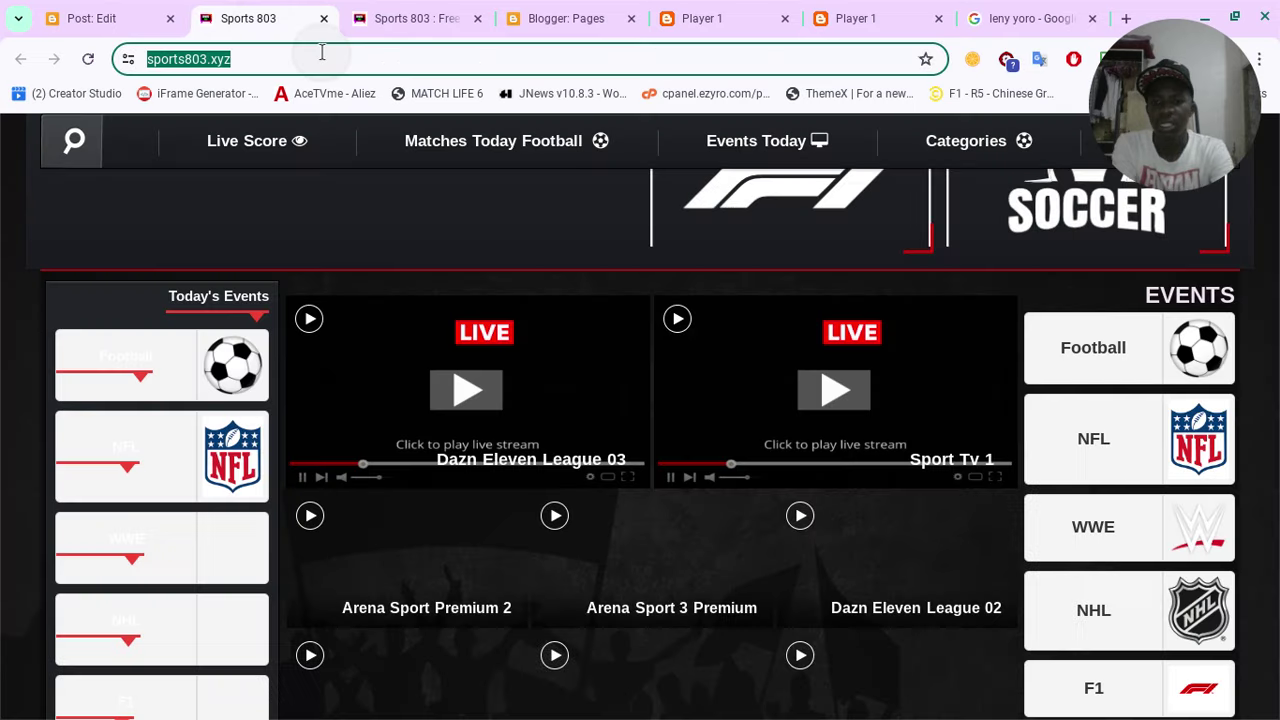
key("ctrl+v")
key("Return")
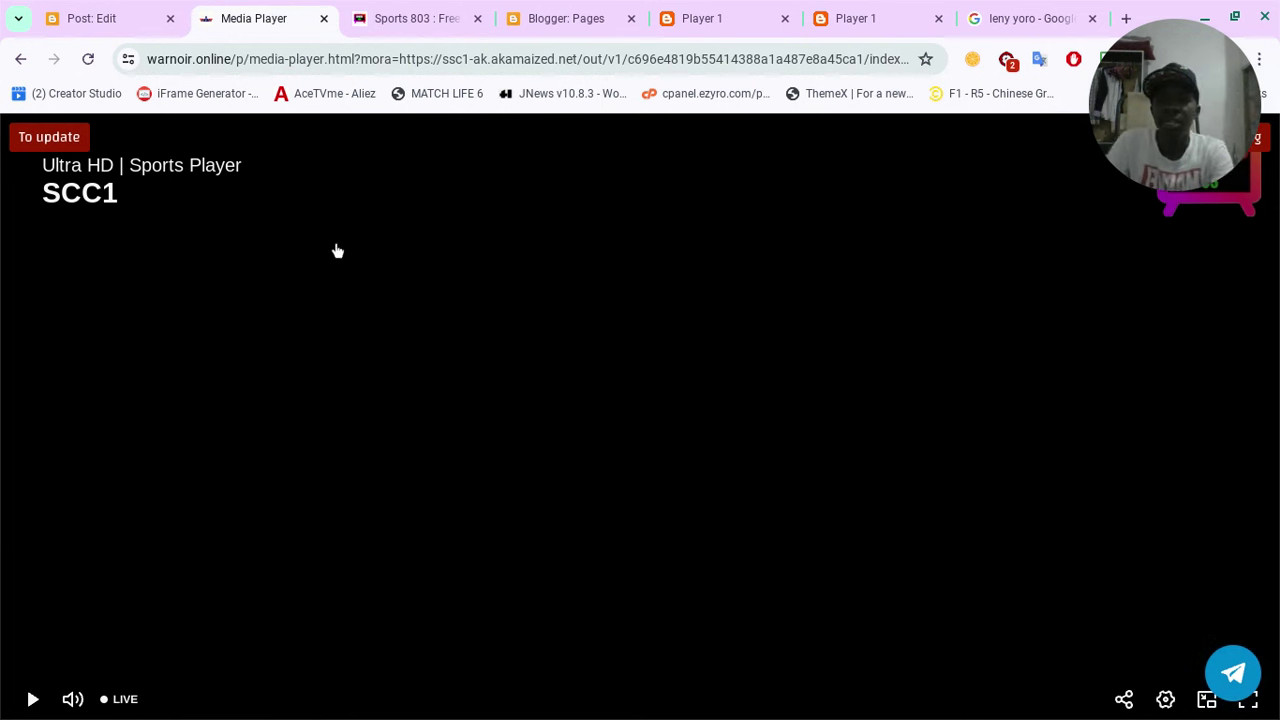
Compare the parameters in the SSC 1 iframe link with the title and poster in the loaded Media Player.
left_click(75, 8)
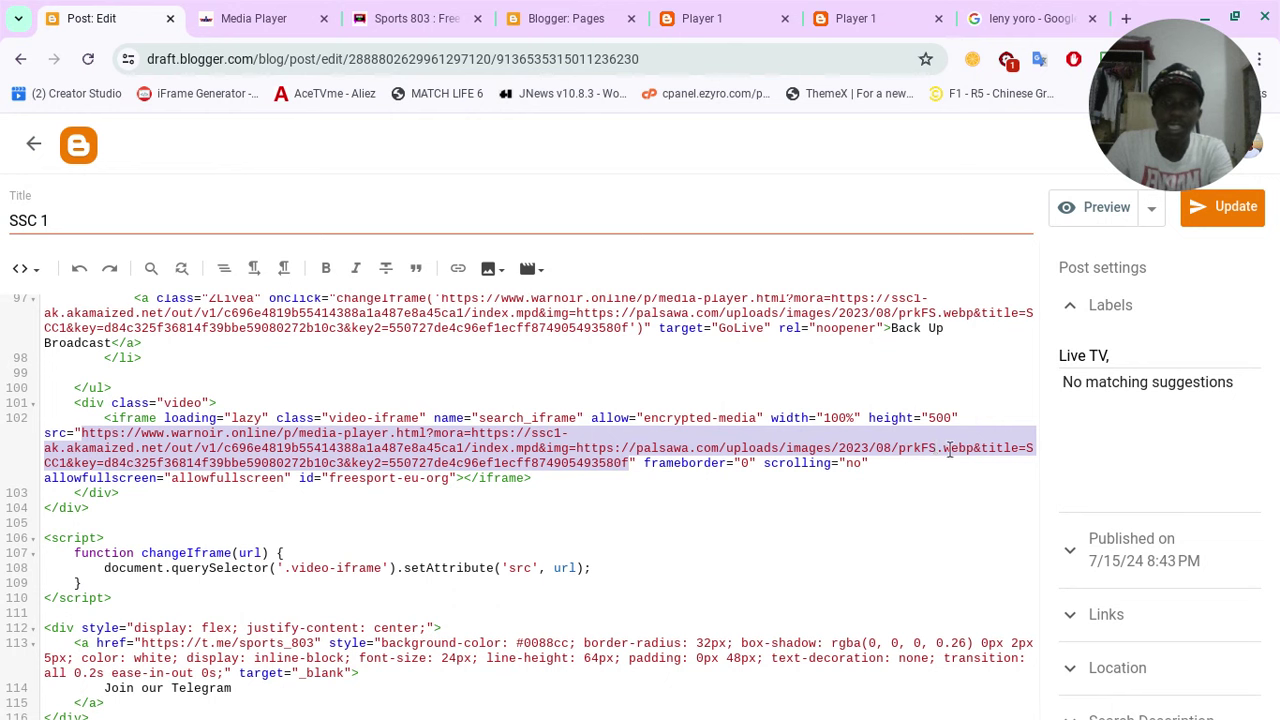
left_click(245, 12)
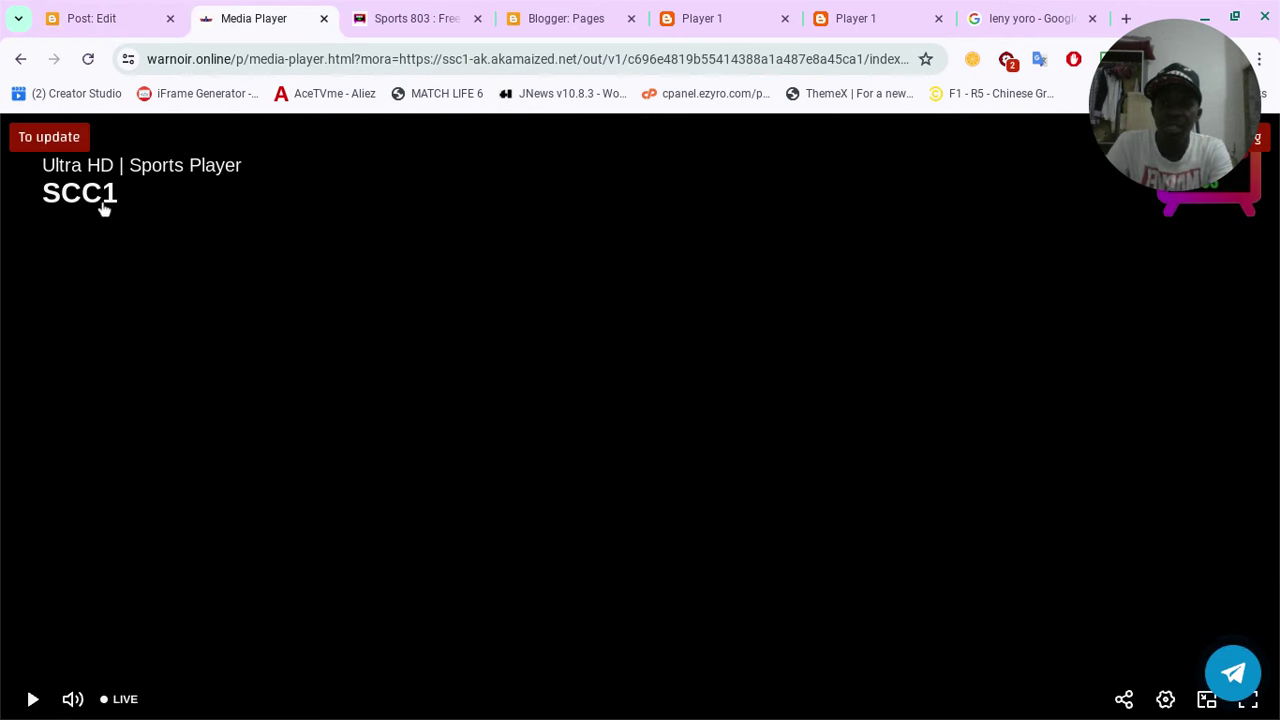
left_click(104, 8)
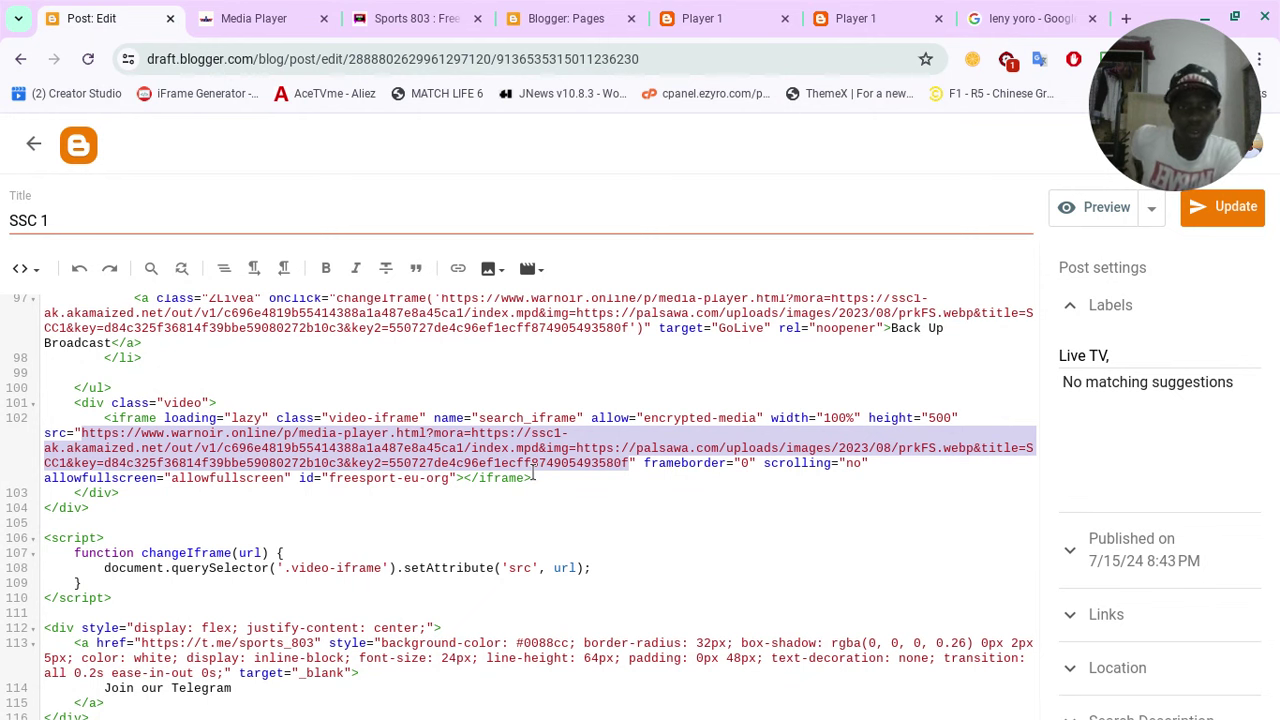
Look through the video quality options of the SCC1 stream in the Media Player.
left_click(200, 8)
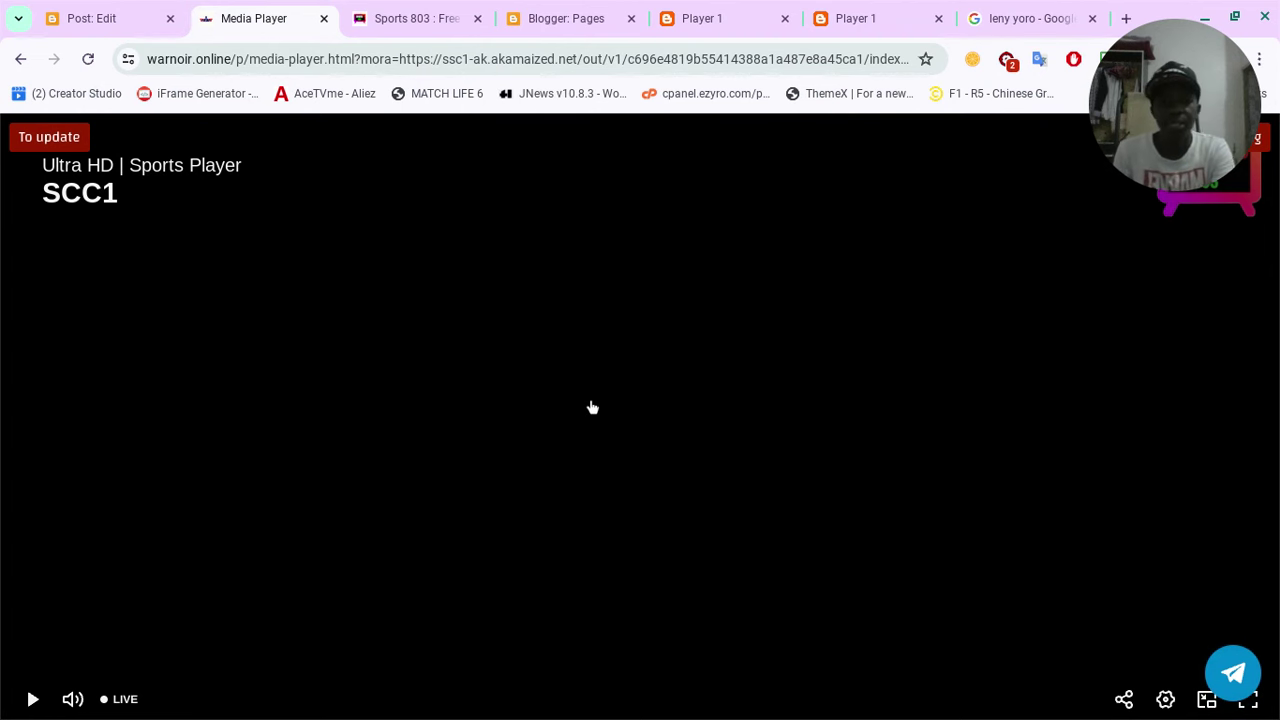
left_click(1167, 700)
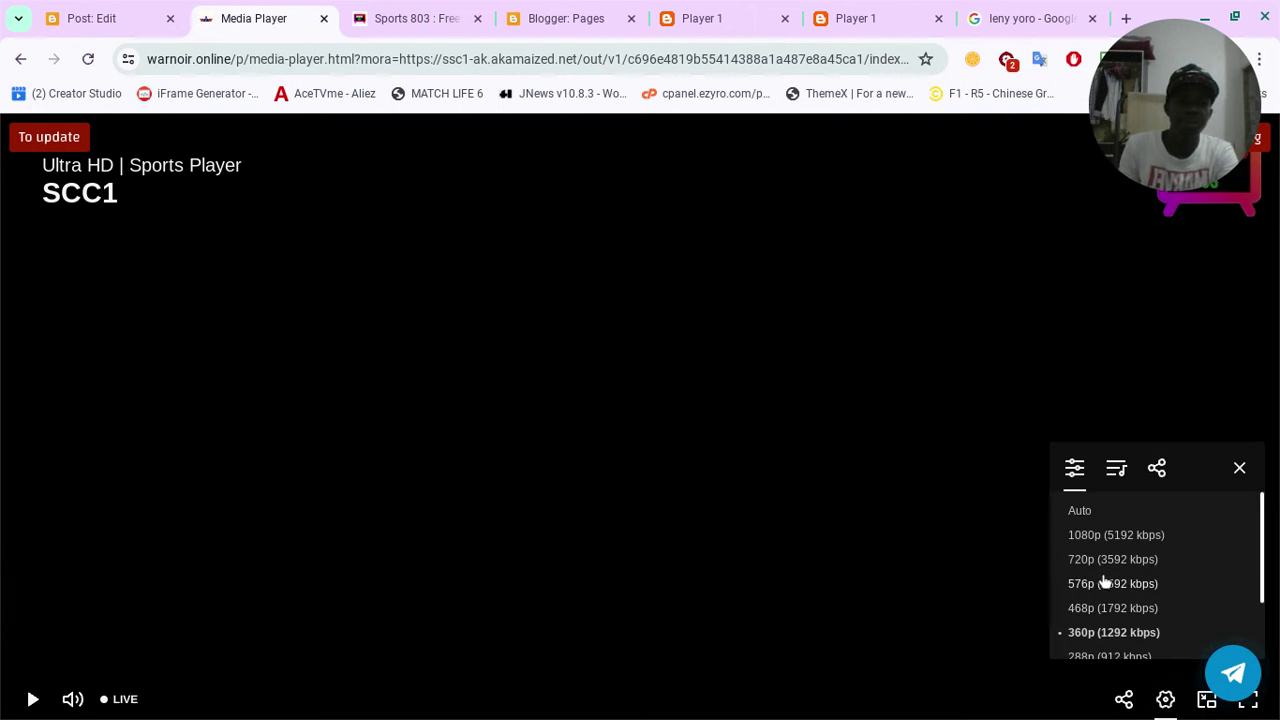
scroll(1092, 622, "down", 2)
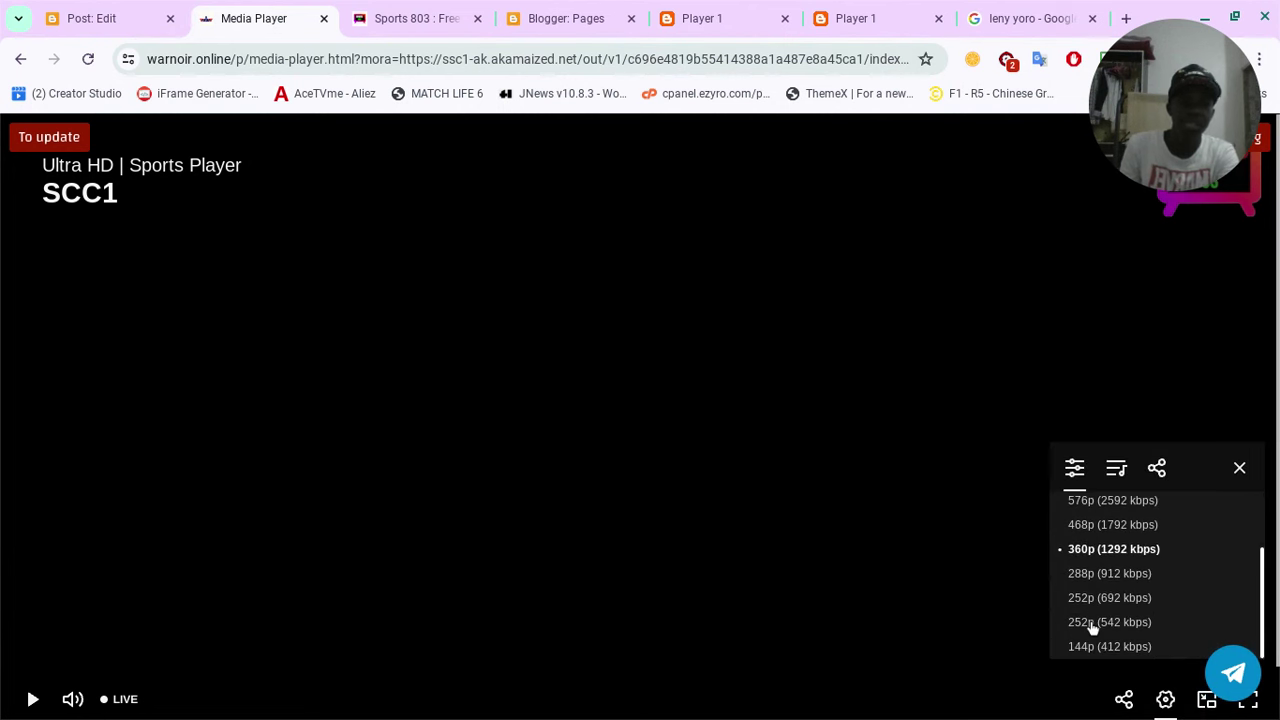
scroll(1092, 622, "up", 2)
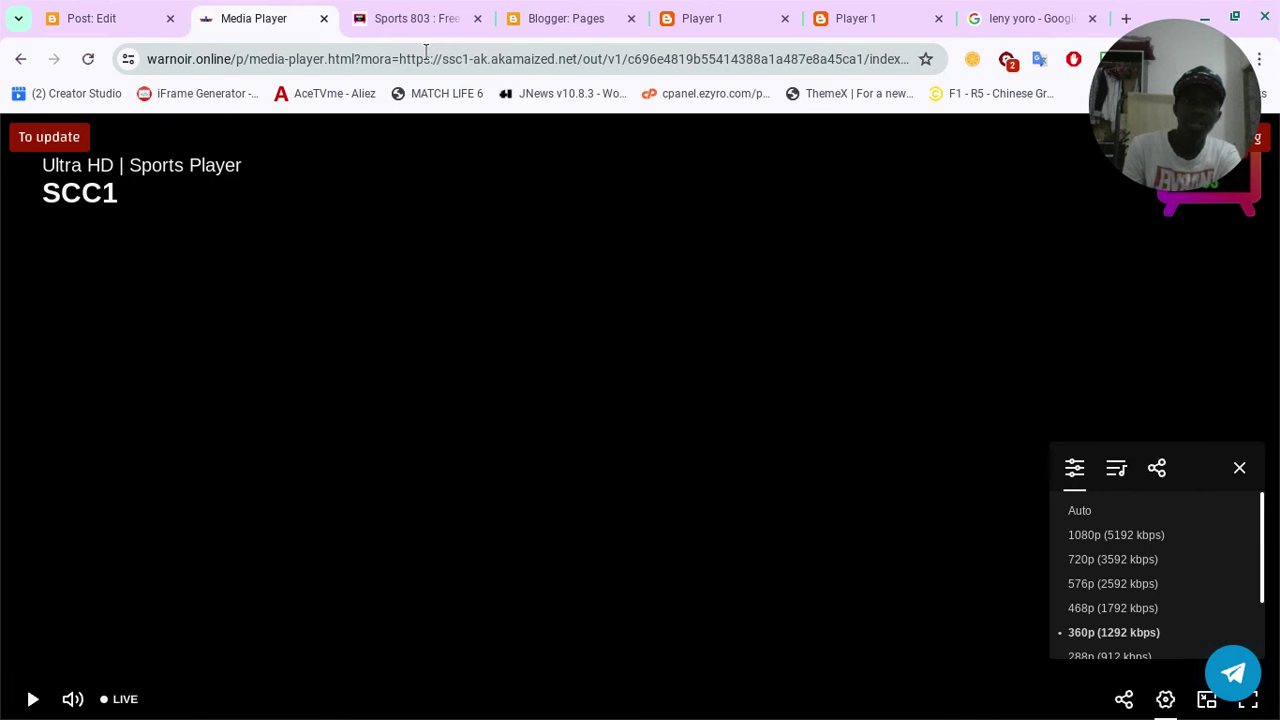
Leave the SSC 1 post, switch to the Sports 803 : Free Streams blog, and open its list of pages.
left_click(578, 14)
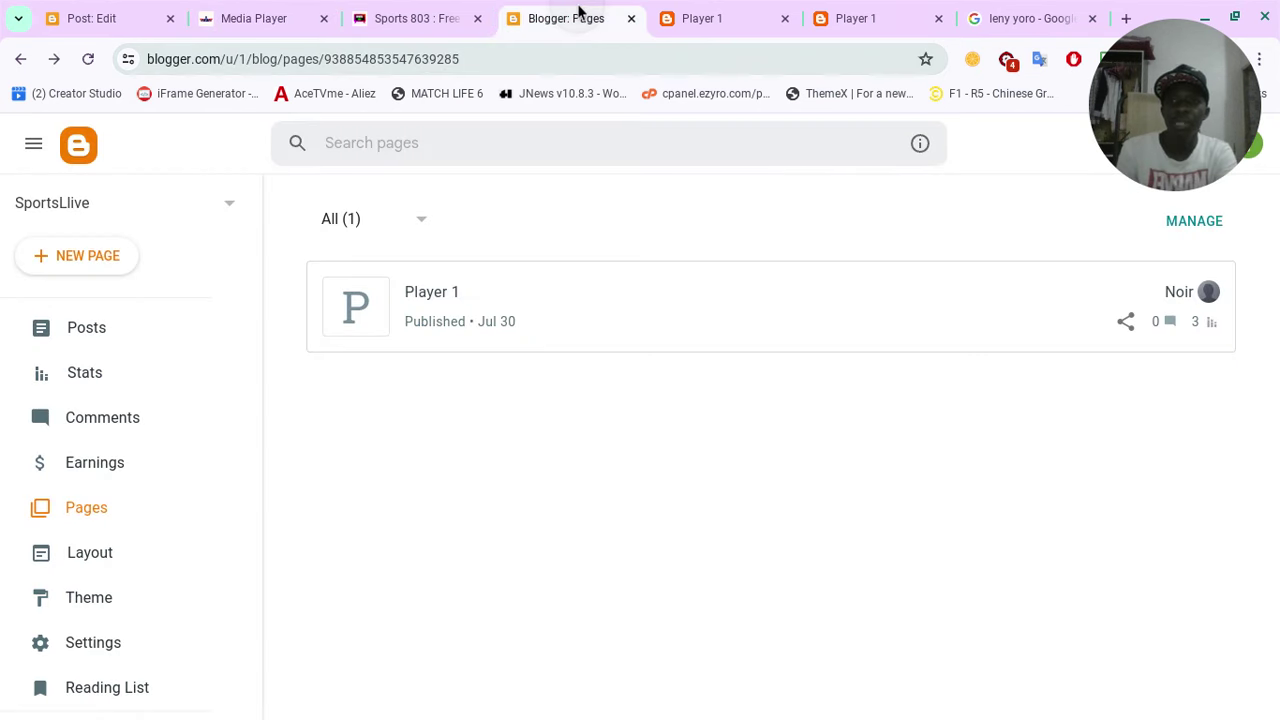
left_click(86, 14)
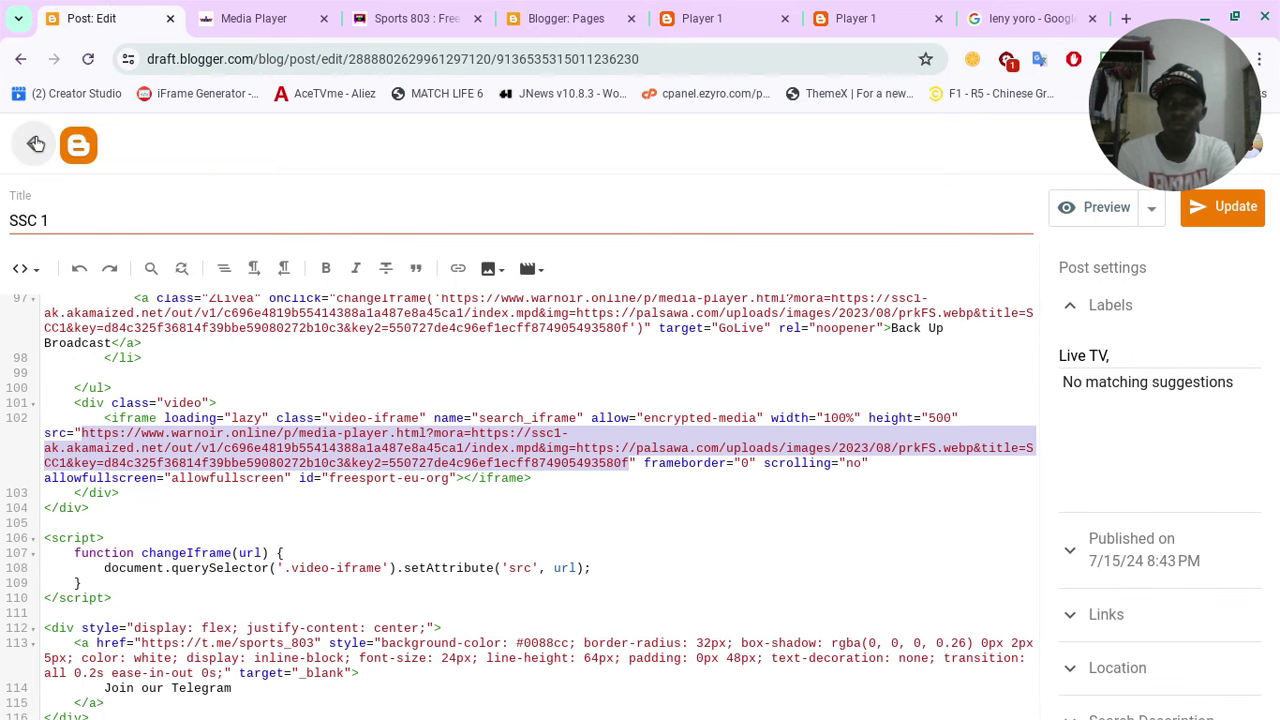
left_click(35, 143)
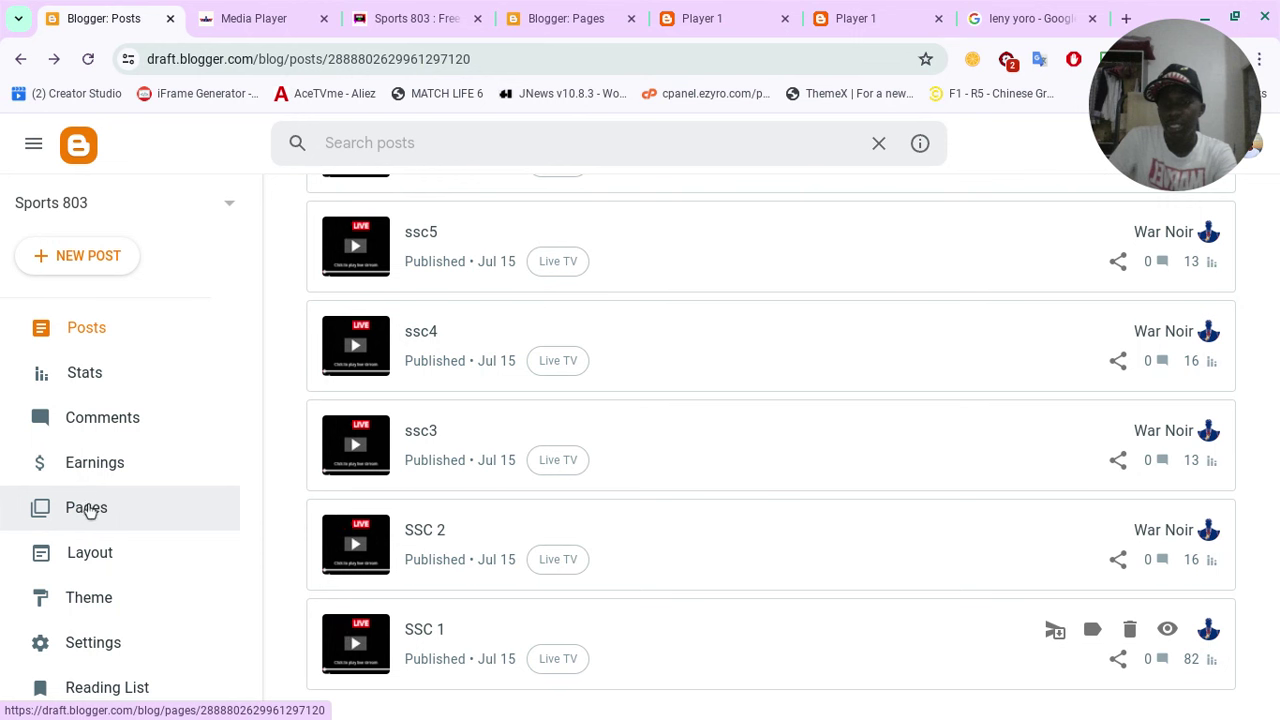
left_click(170, 216)
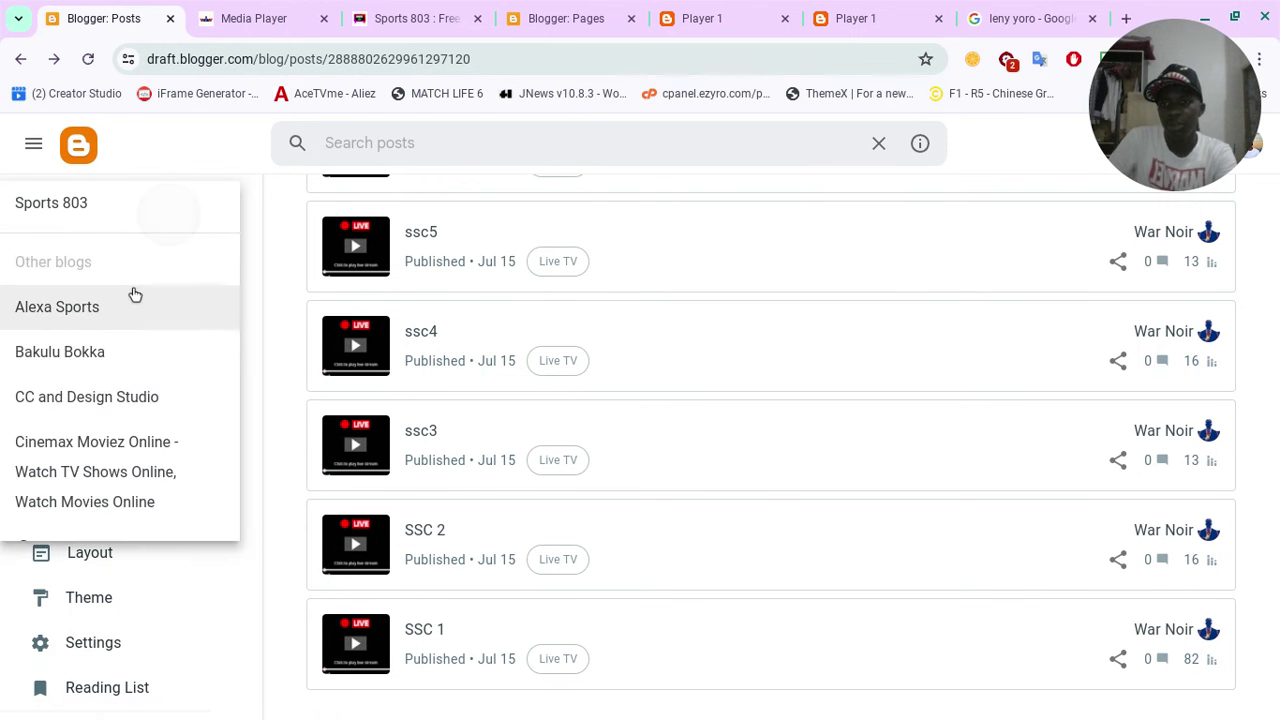
scroll(134, 291, "up", 2)
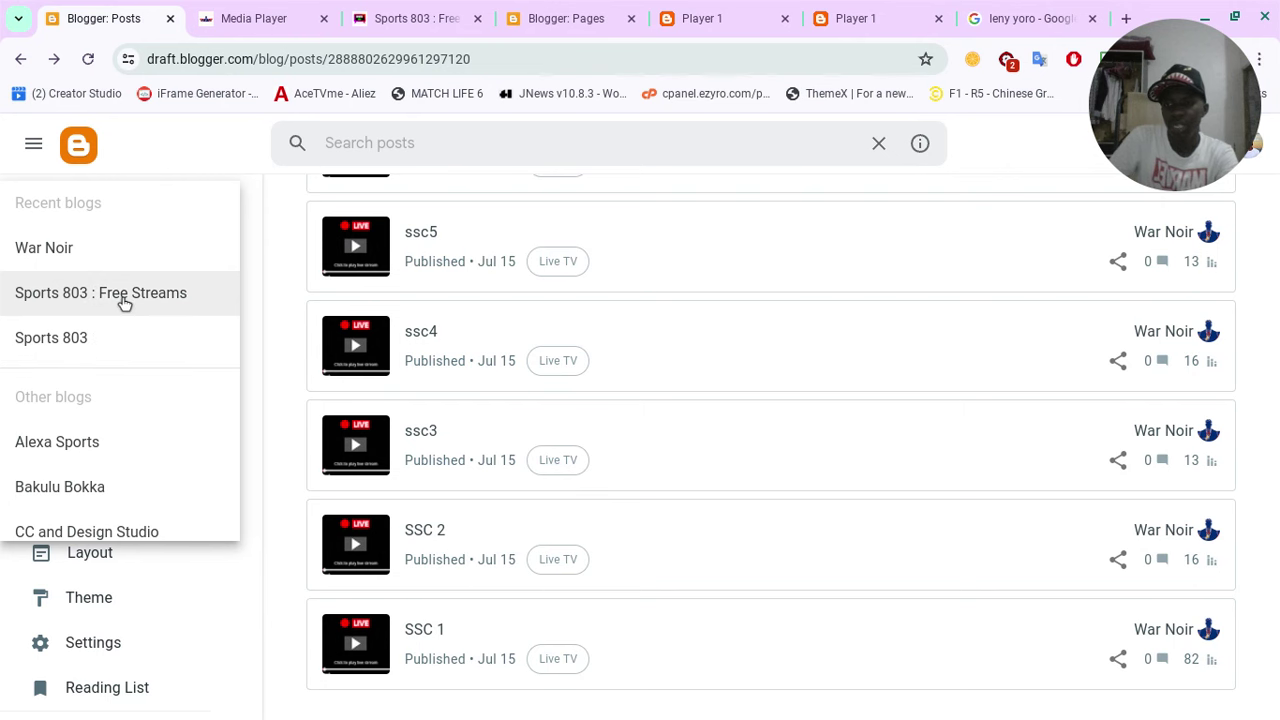
left_click(124, 300)
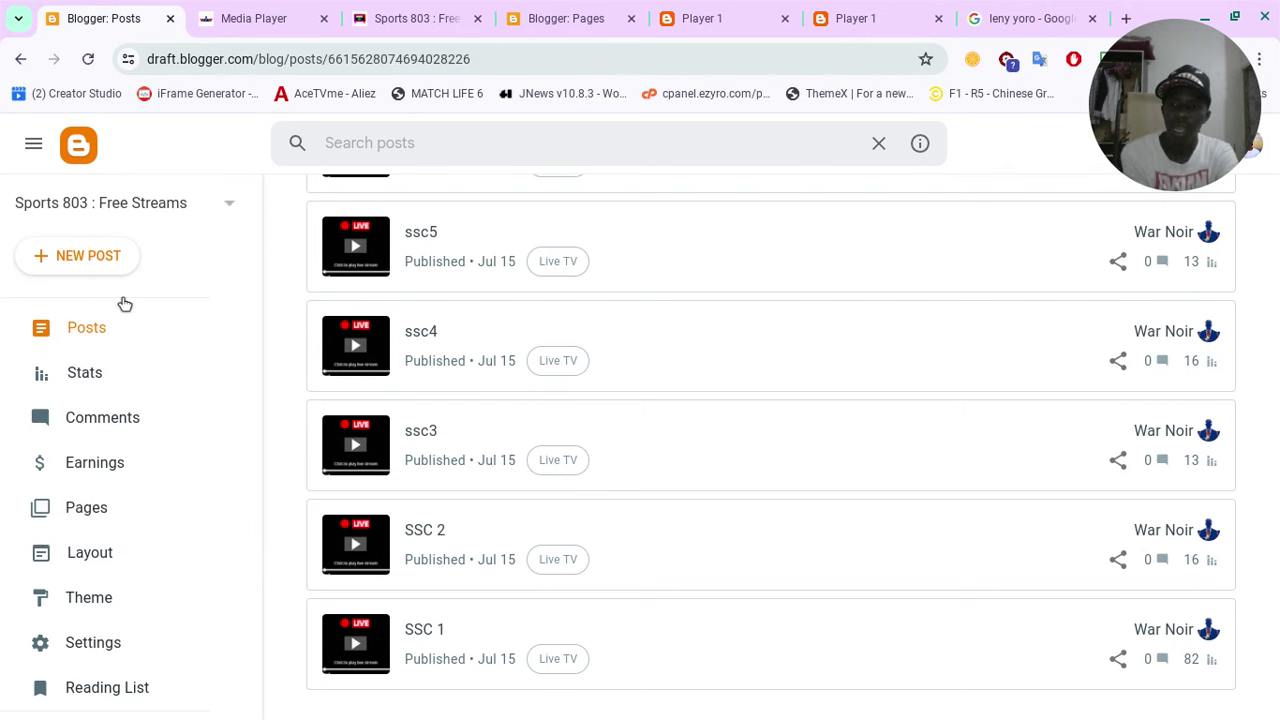
left_click(68, 513)
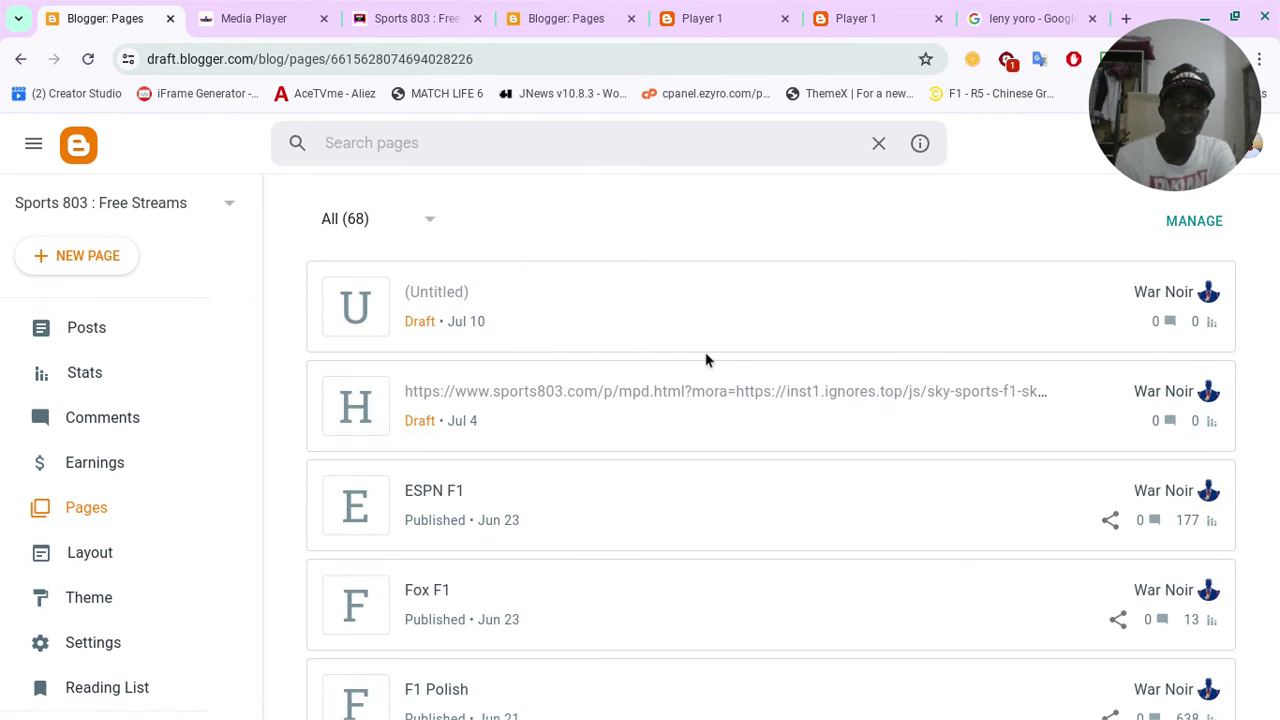
Find the Sony Sport 12 page in the list and copy its link address.
scroll(1037, 518, "down", 7)
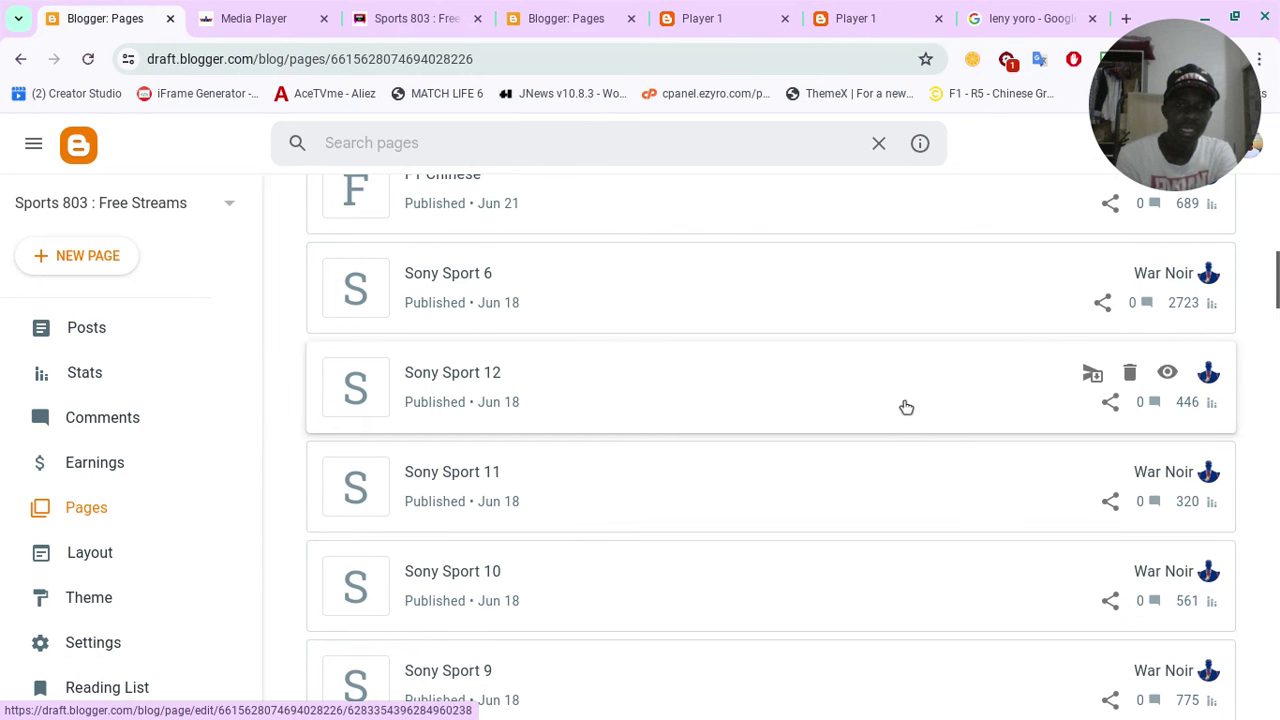
right_click(1170, 380)
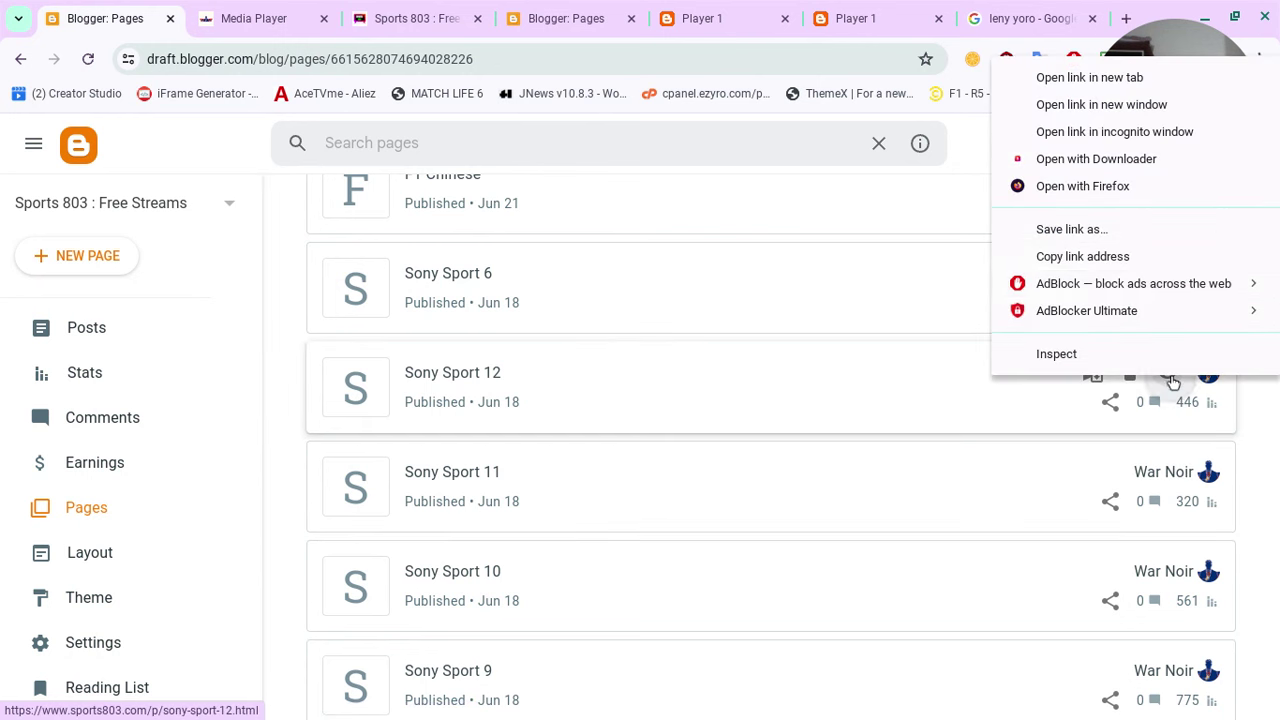
left_click(1105, 258)
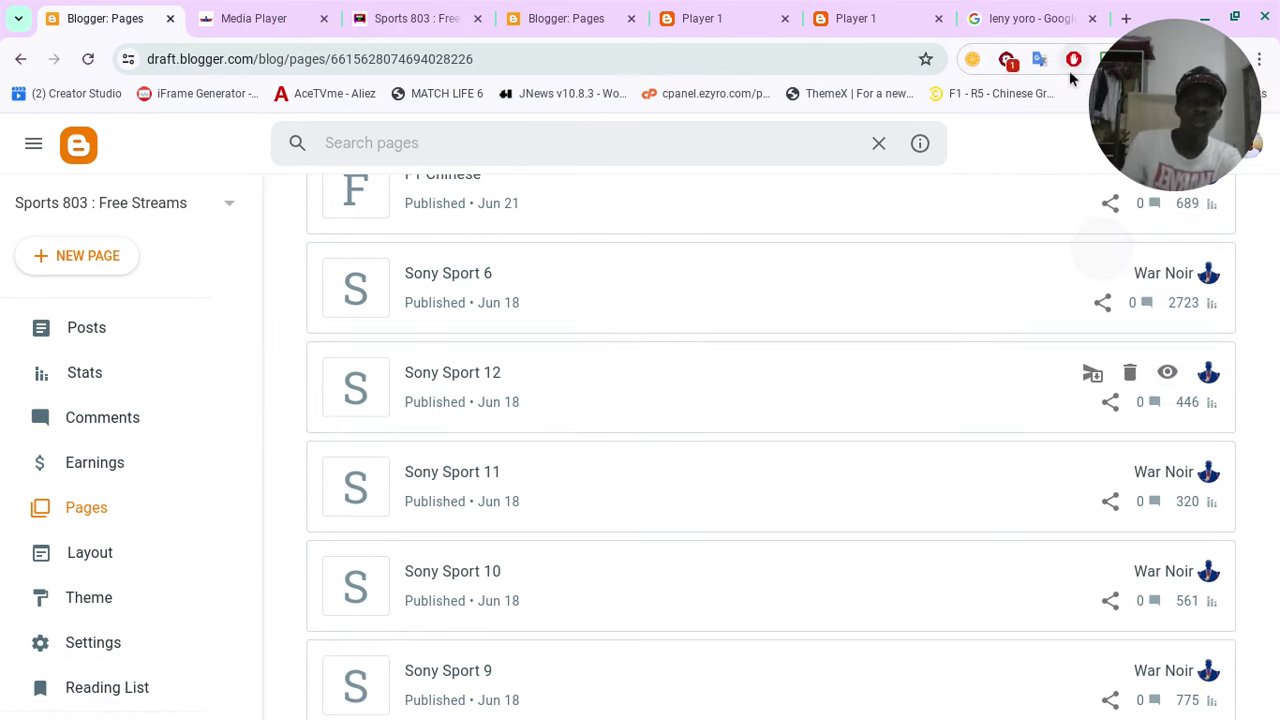
Load the published Player 1 page with ?embed= and the copied Sony Sport 12 page link added to its address.
left_click(894, 8)
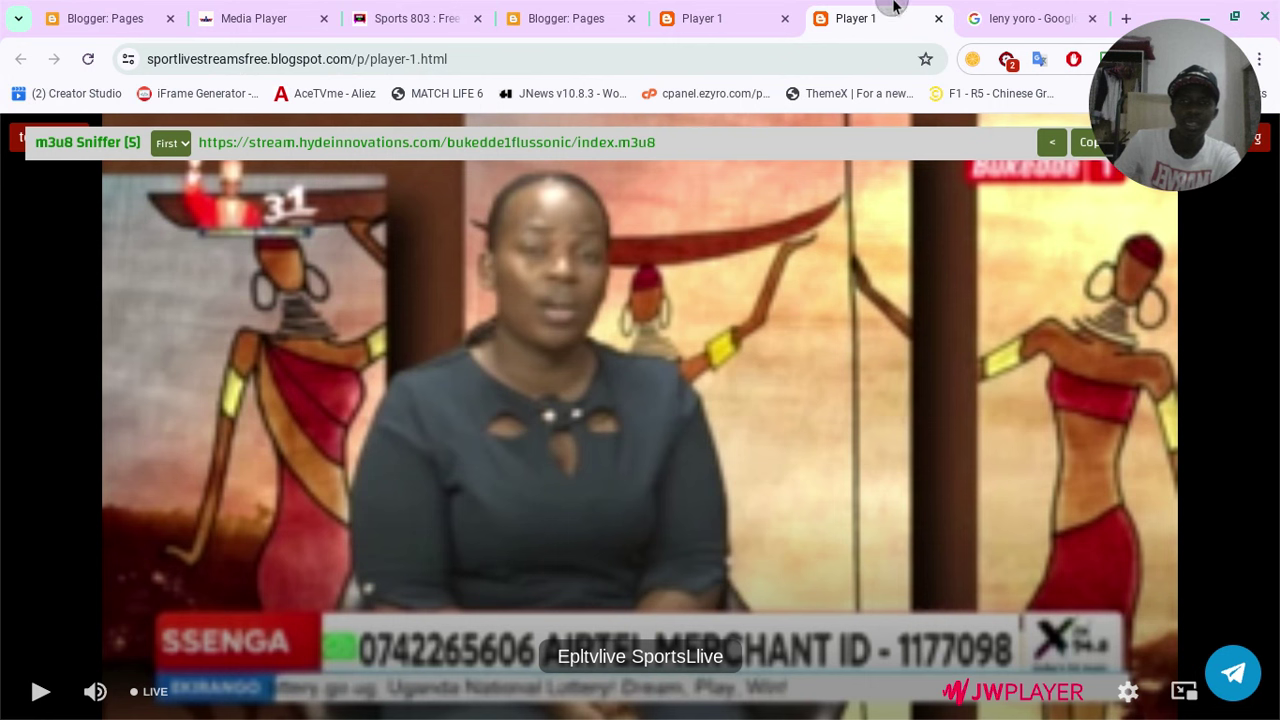
left_click(595, 62)
left_click(594, 58)
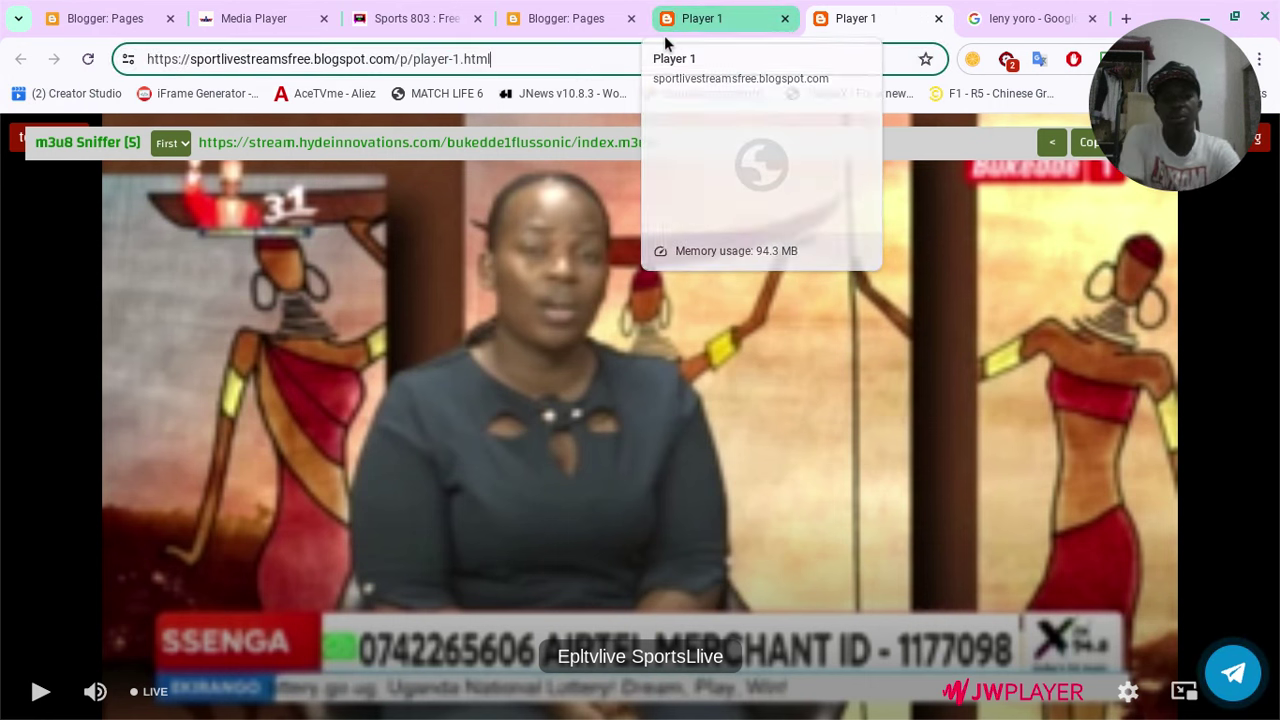
type("?")
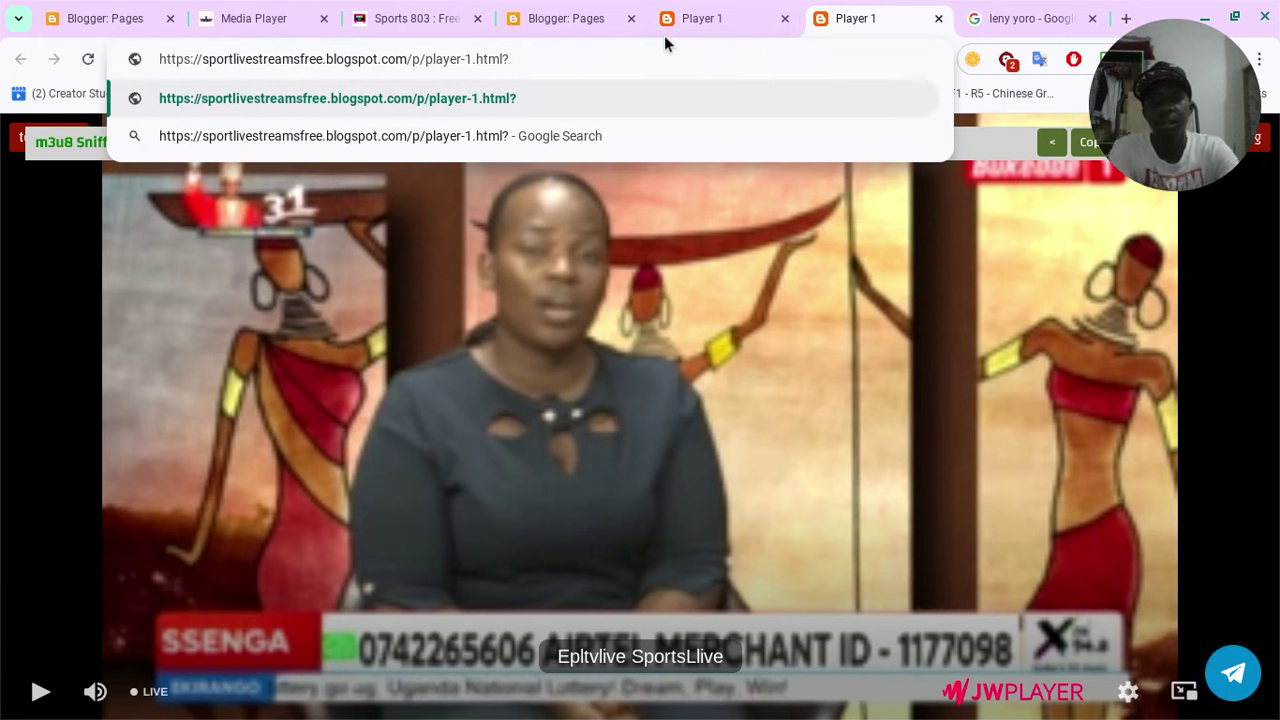
type("embed")
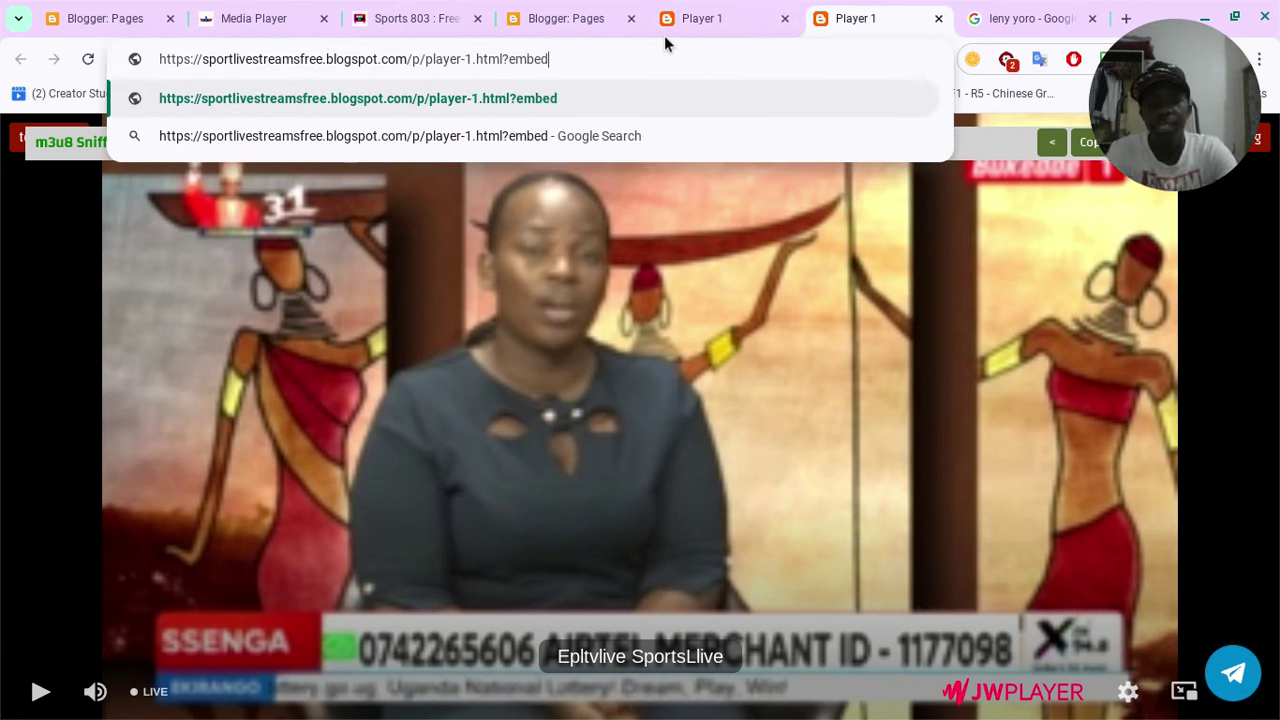
type("=")
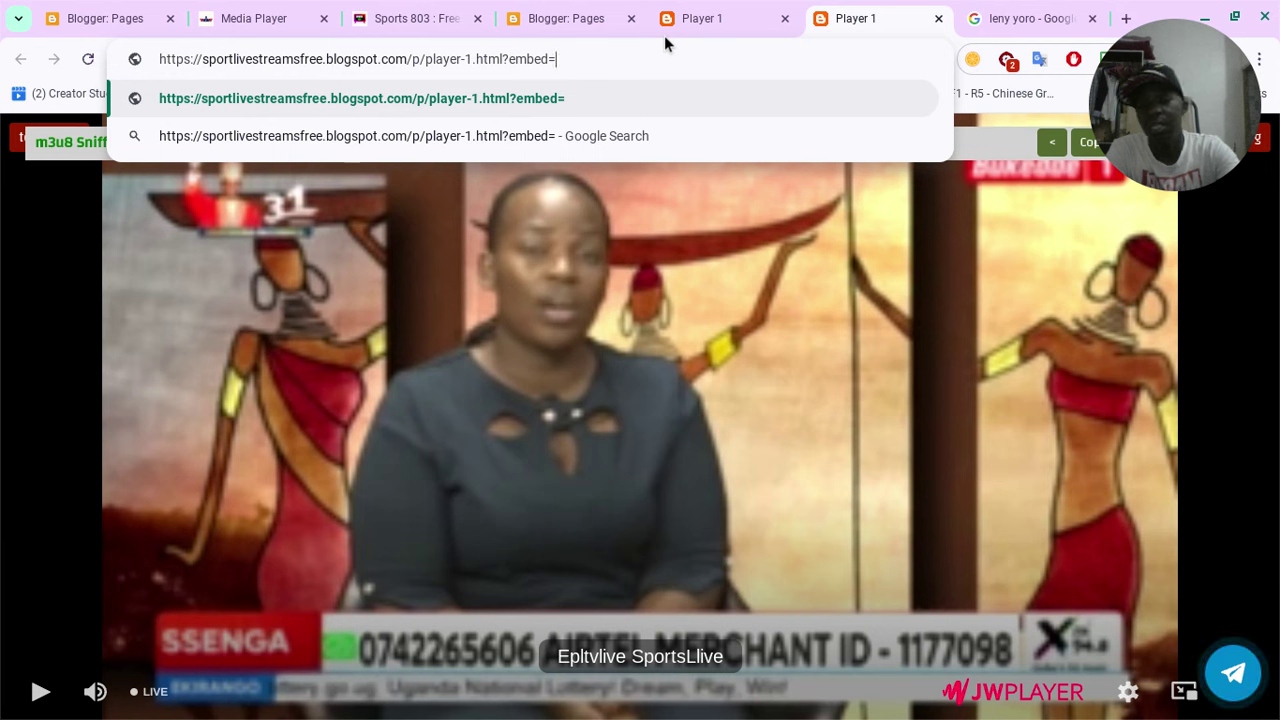
key("ctrl+v")
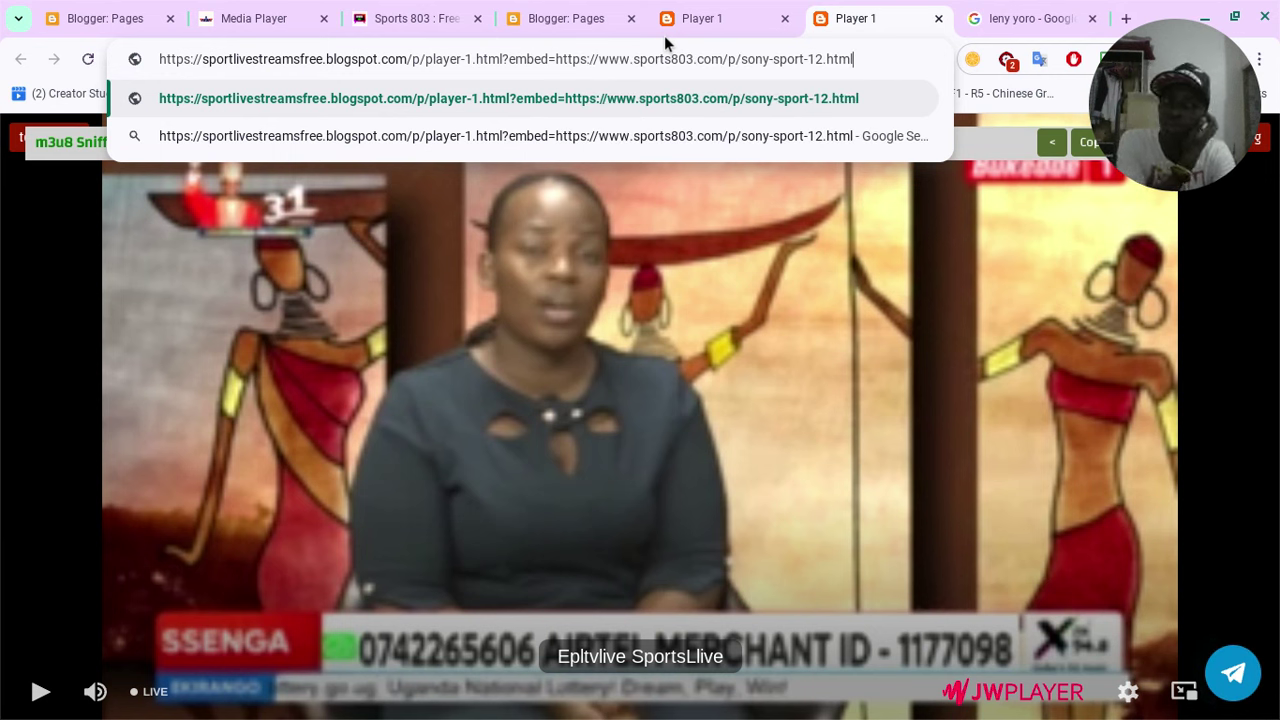
key("Return")
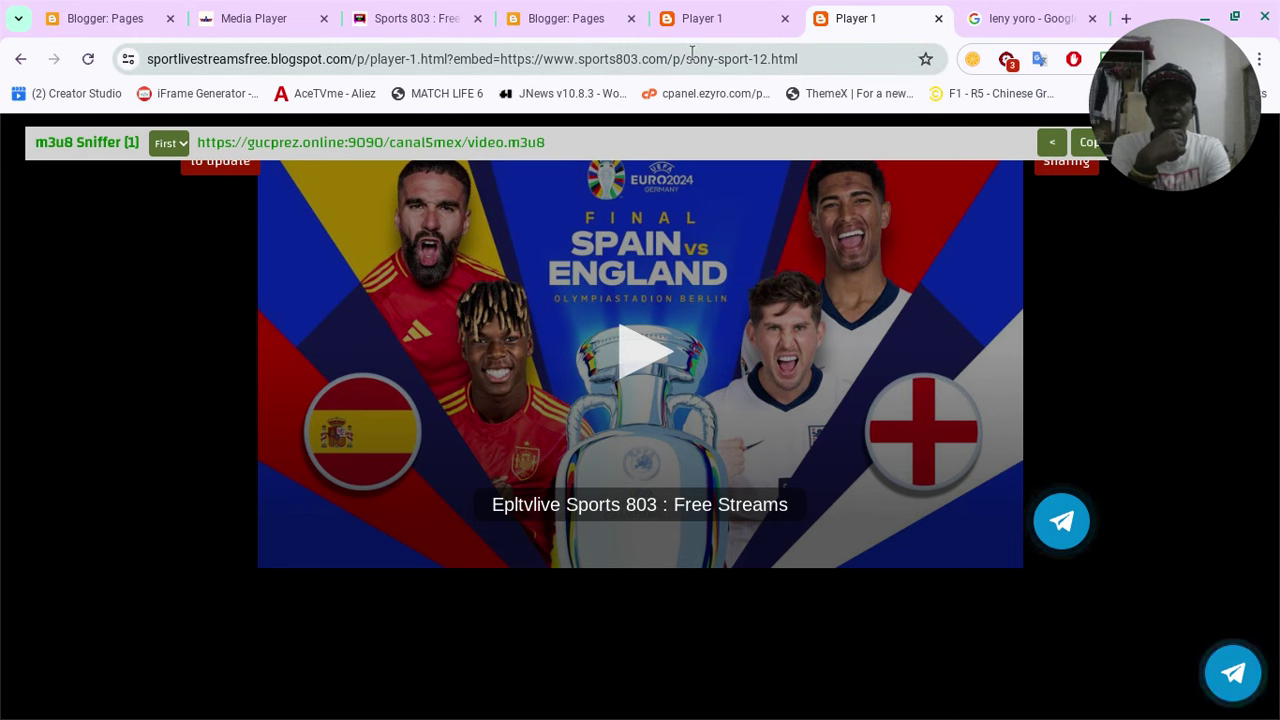
View the Sony Sport 12 page on its own and compare it with the version embedded in Player 1.
left_click(620, 9)
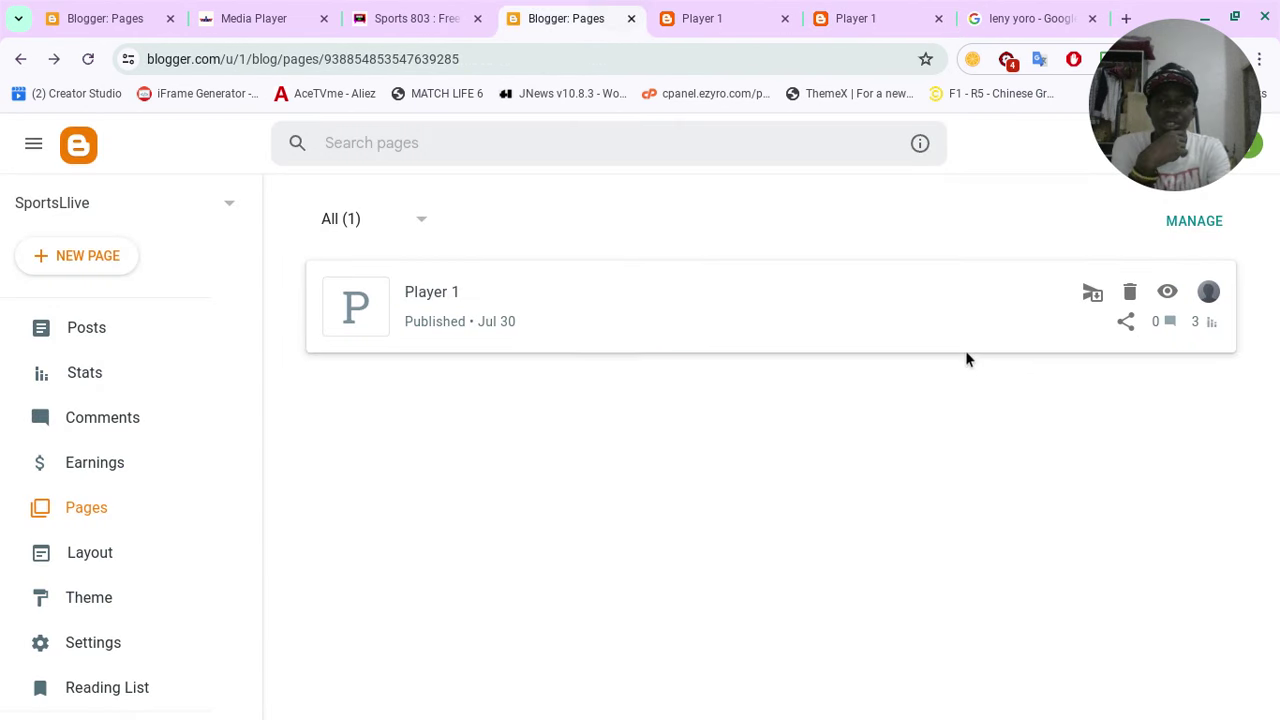
left_click(105, 8)
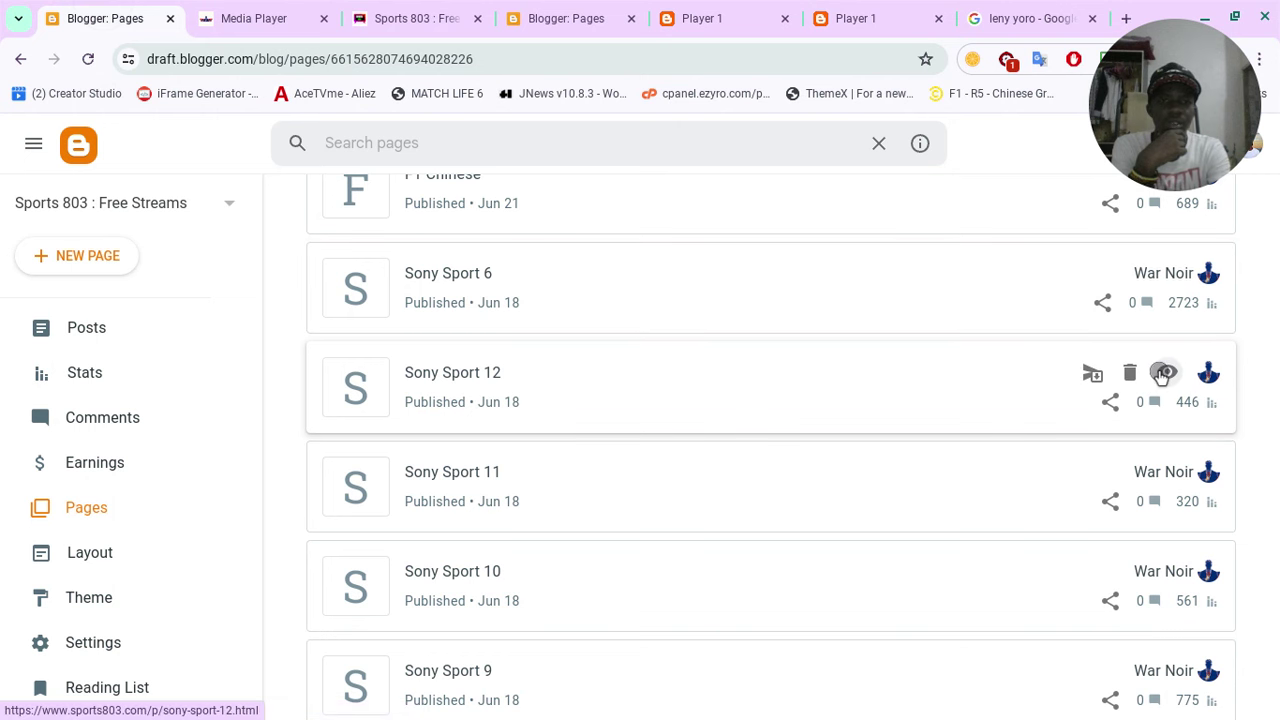
left_click(1162, 373)
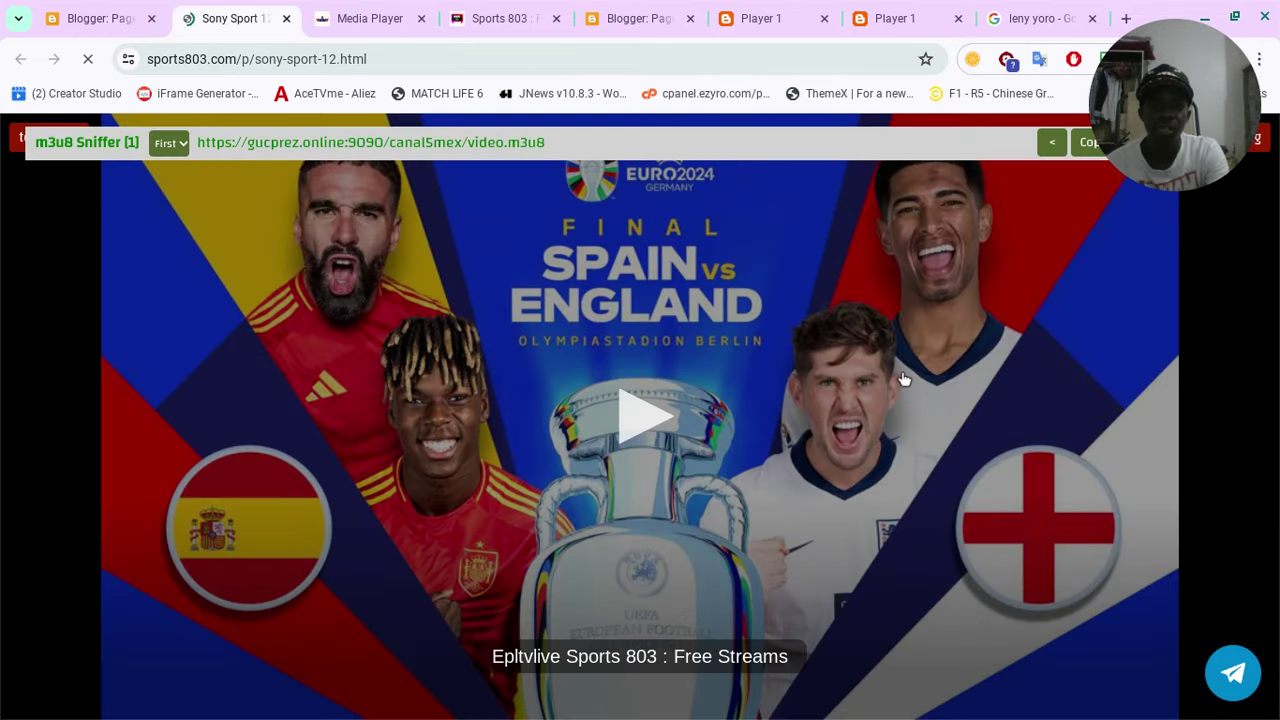
left_click(882, 18)
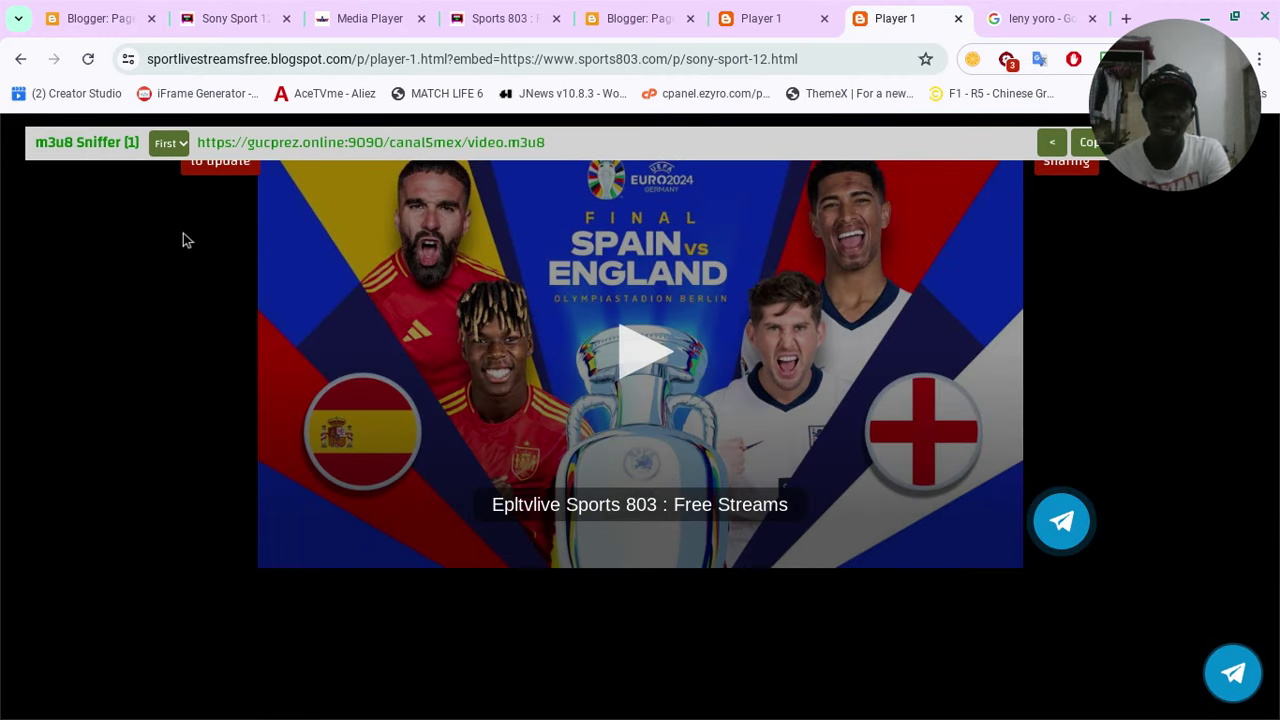
Replace the iframe source in the SportsLlive post on Arsenal vs Manchester United with the full Player 1 link embedding Sony Sport 12.
left_click(304, 66)
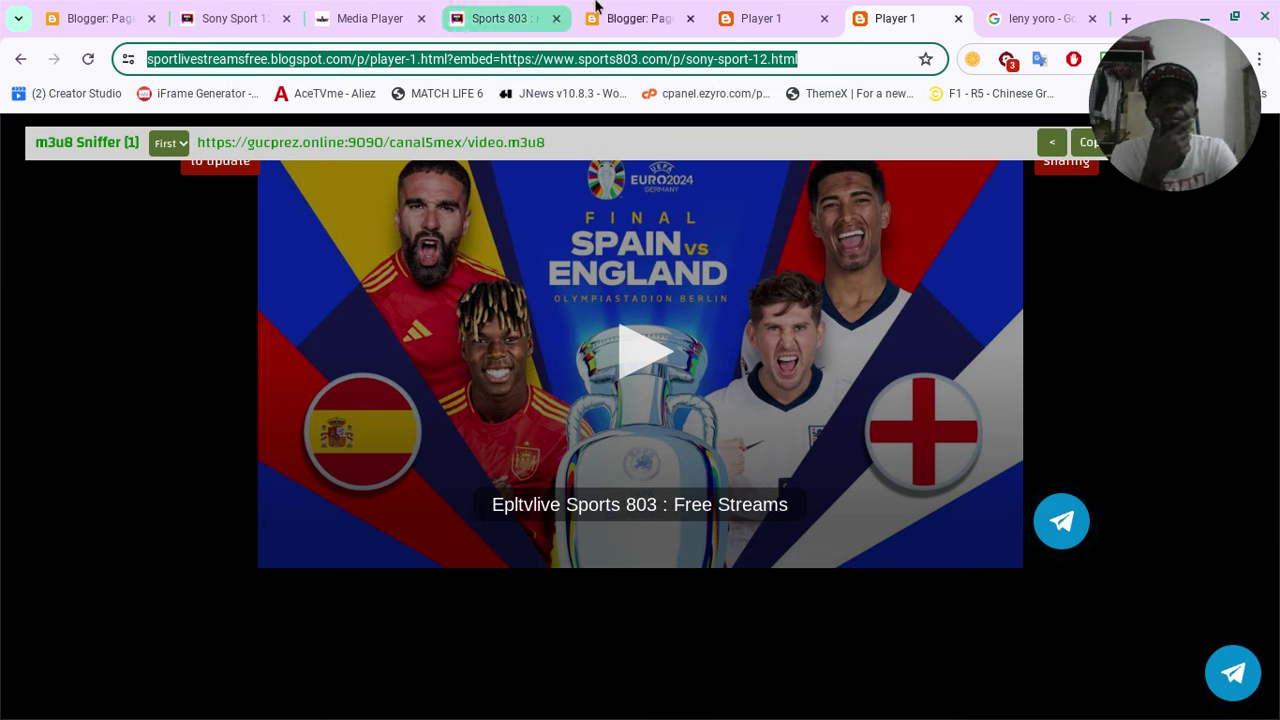
left_click(632, 14)
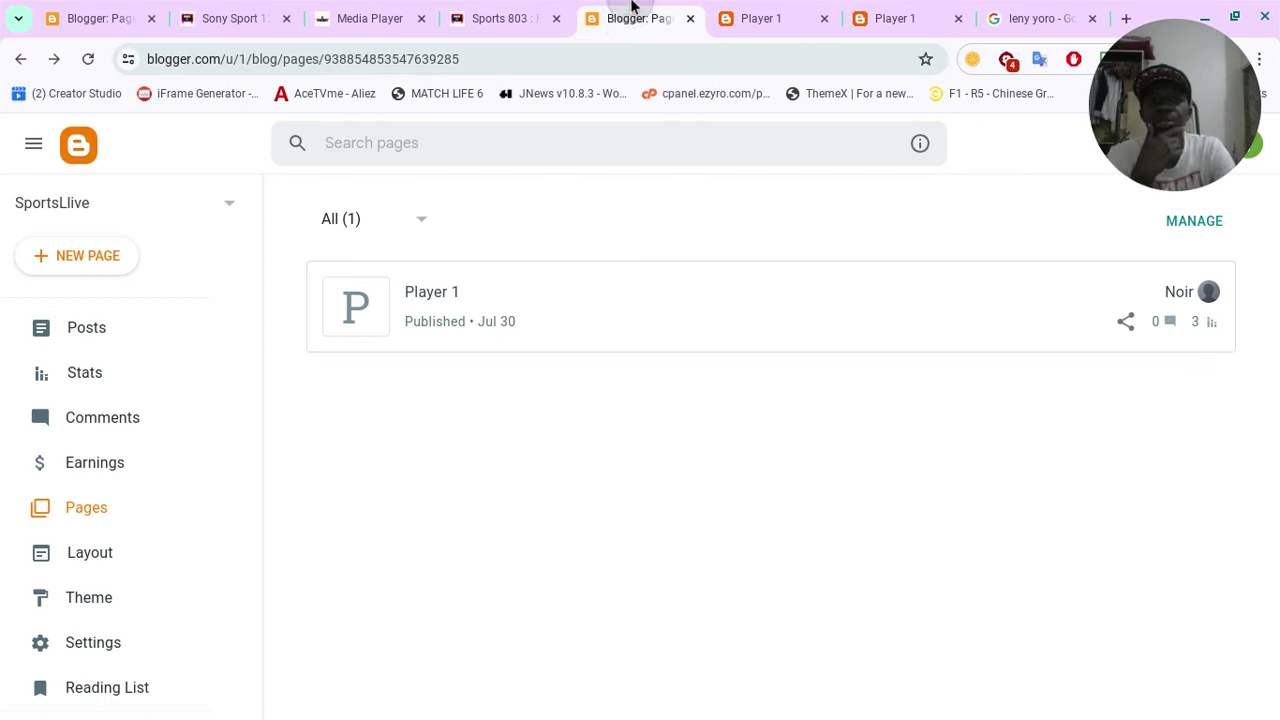
left_click(139, 344)
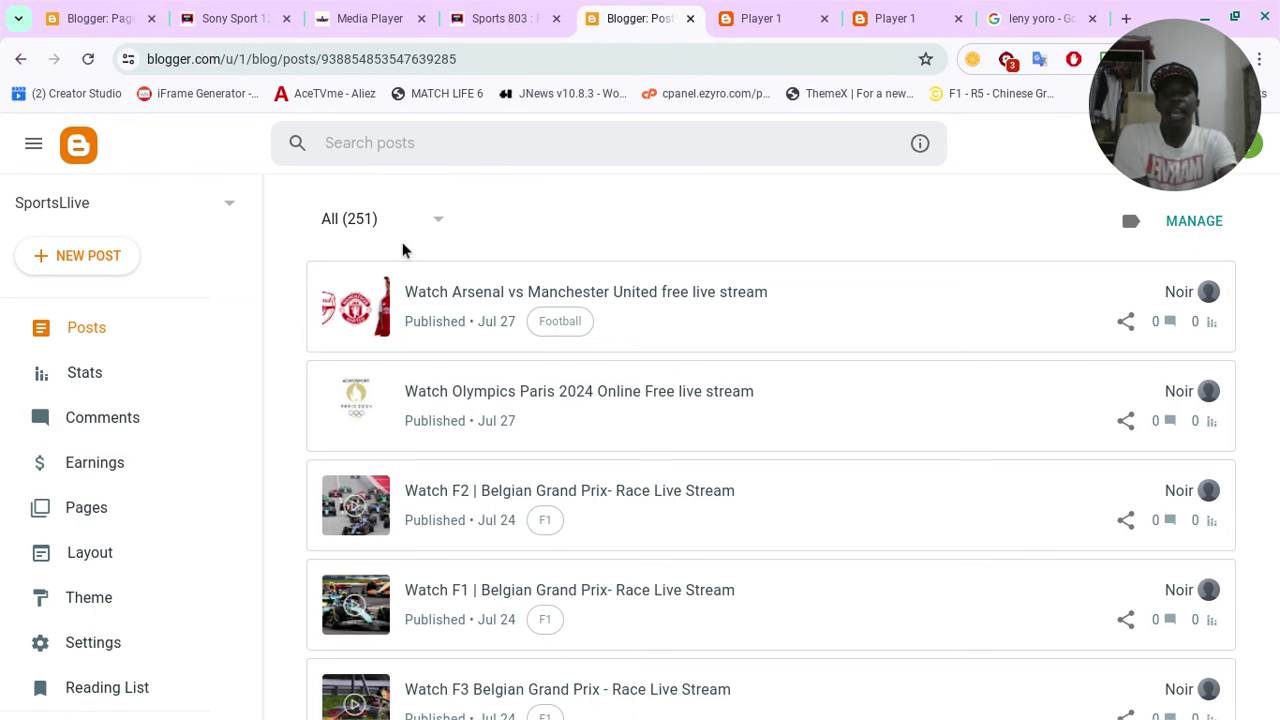
left_click(481, 314)
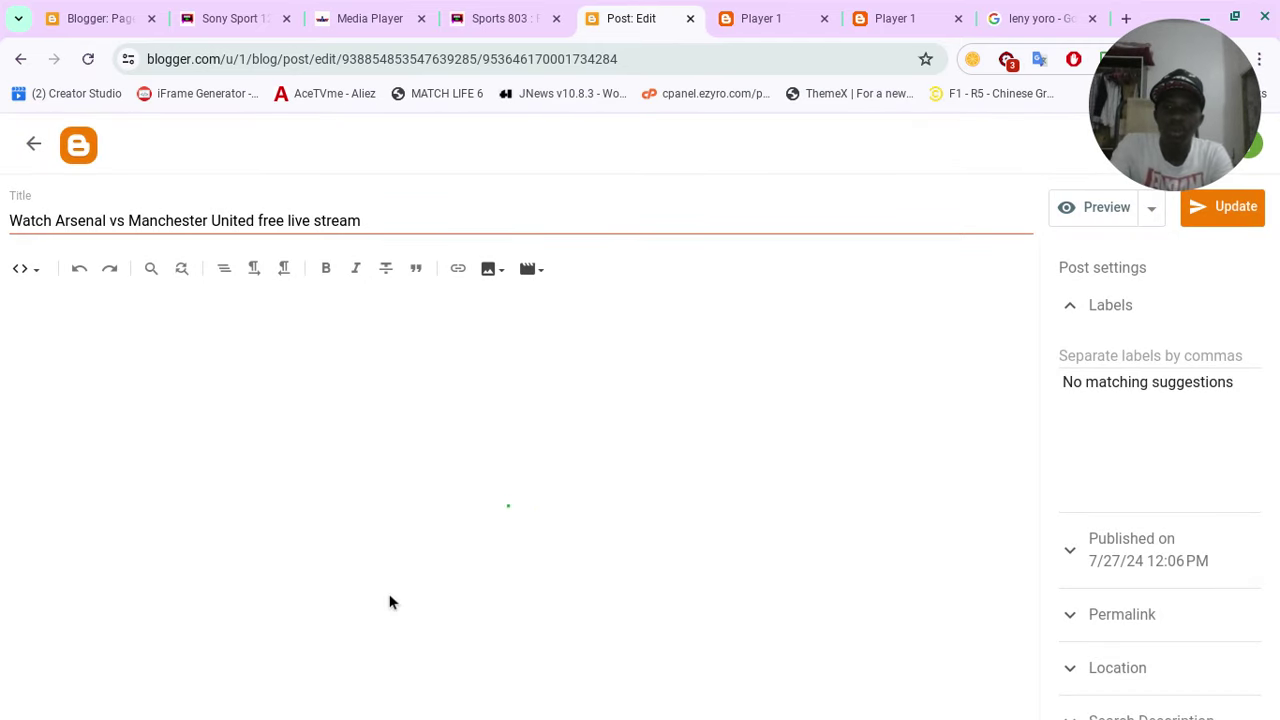
scroll(390, 601, "down", 15)
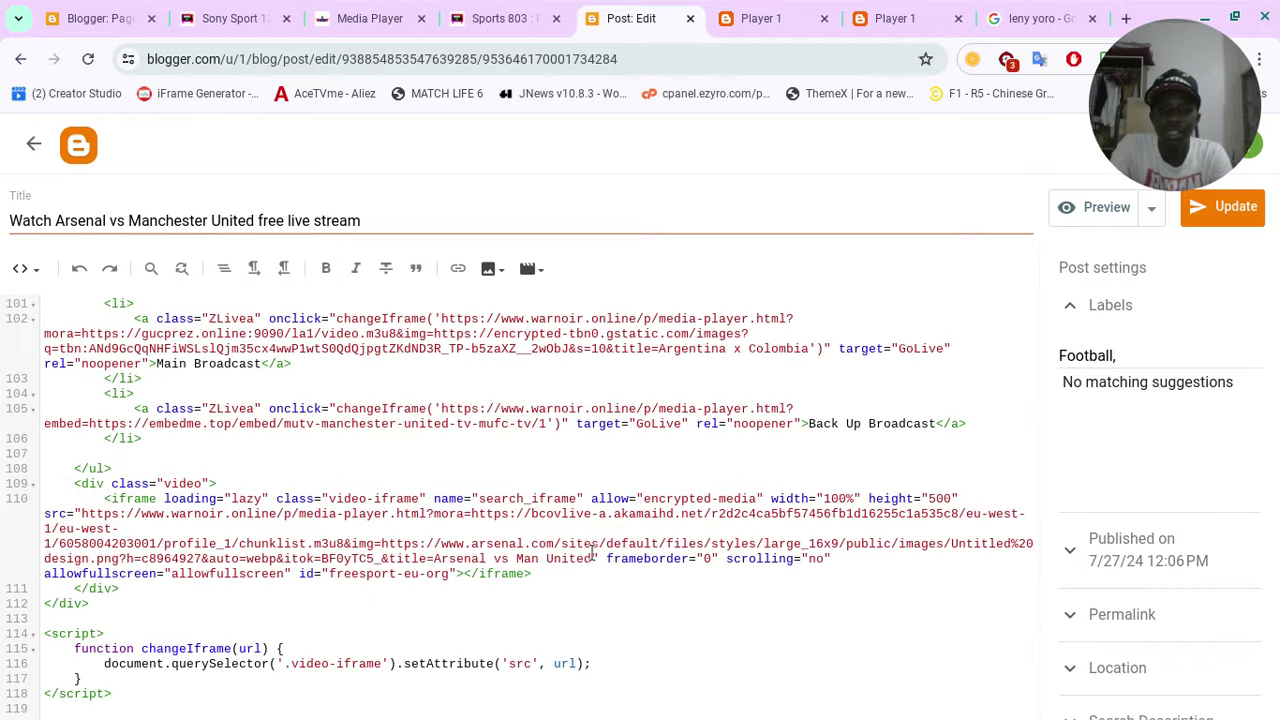
left_click_drag(594, 556, 79, 512)
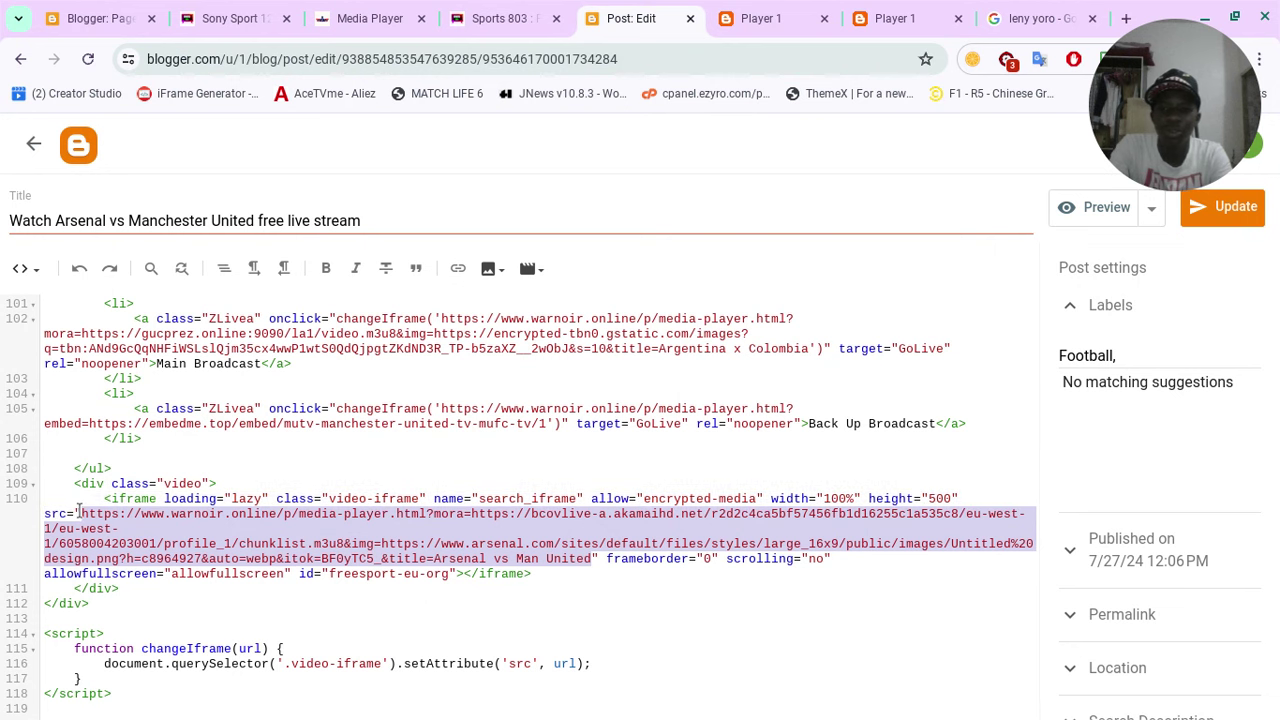
key("ctrl+v")
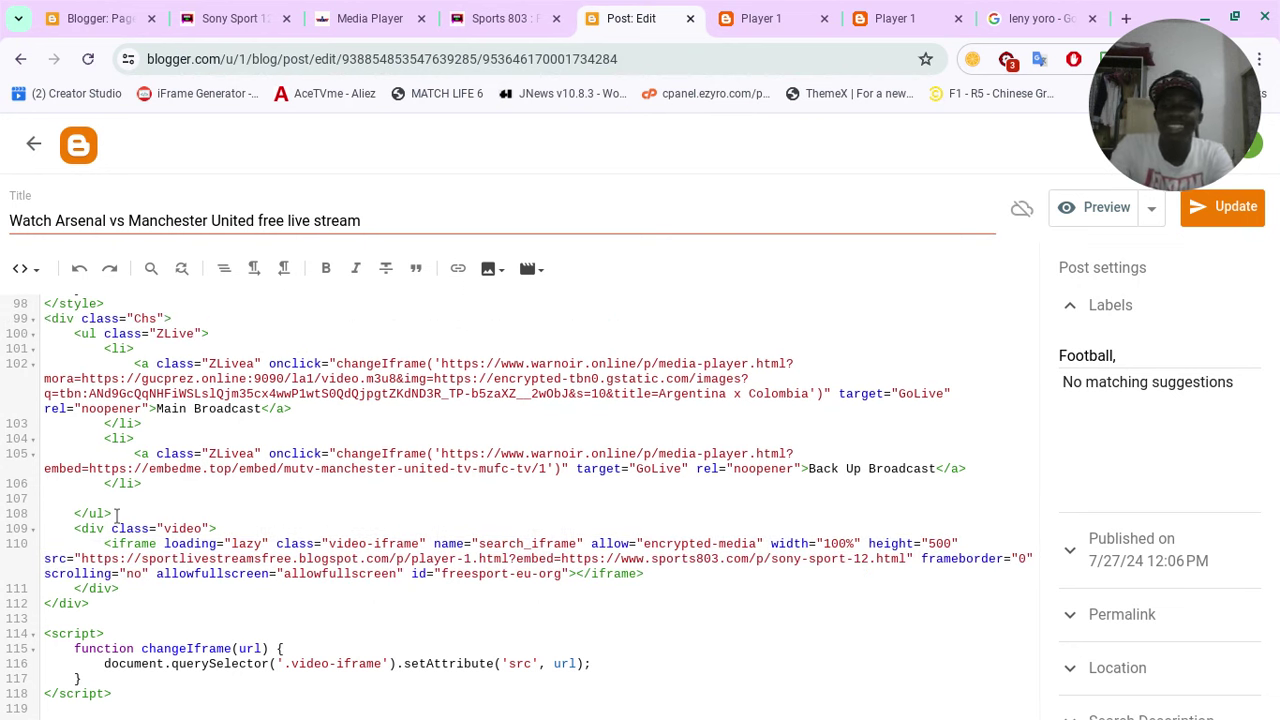
Update the Arsenal vs Manchester United post and view it on the live blog.
left_click(1228, 210)
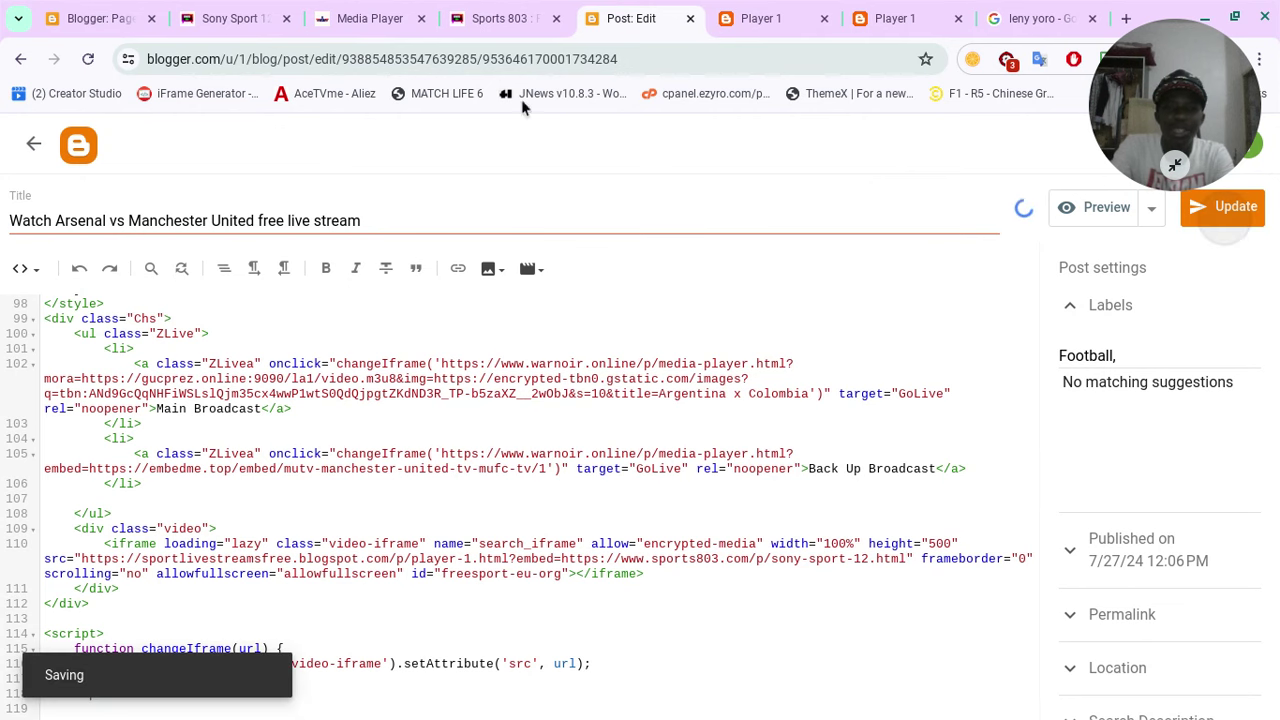
left_click(30, 146)
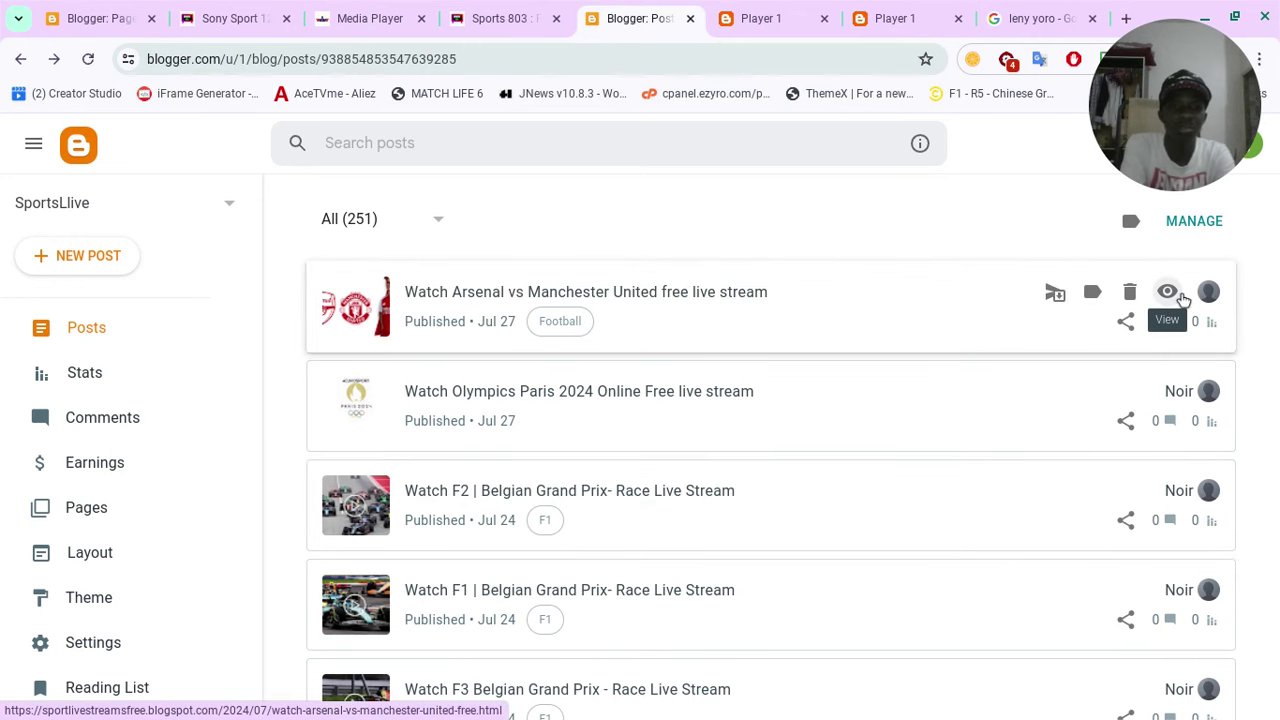
left_click(1167, 292)
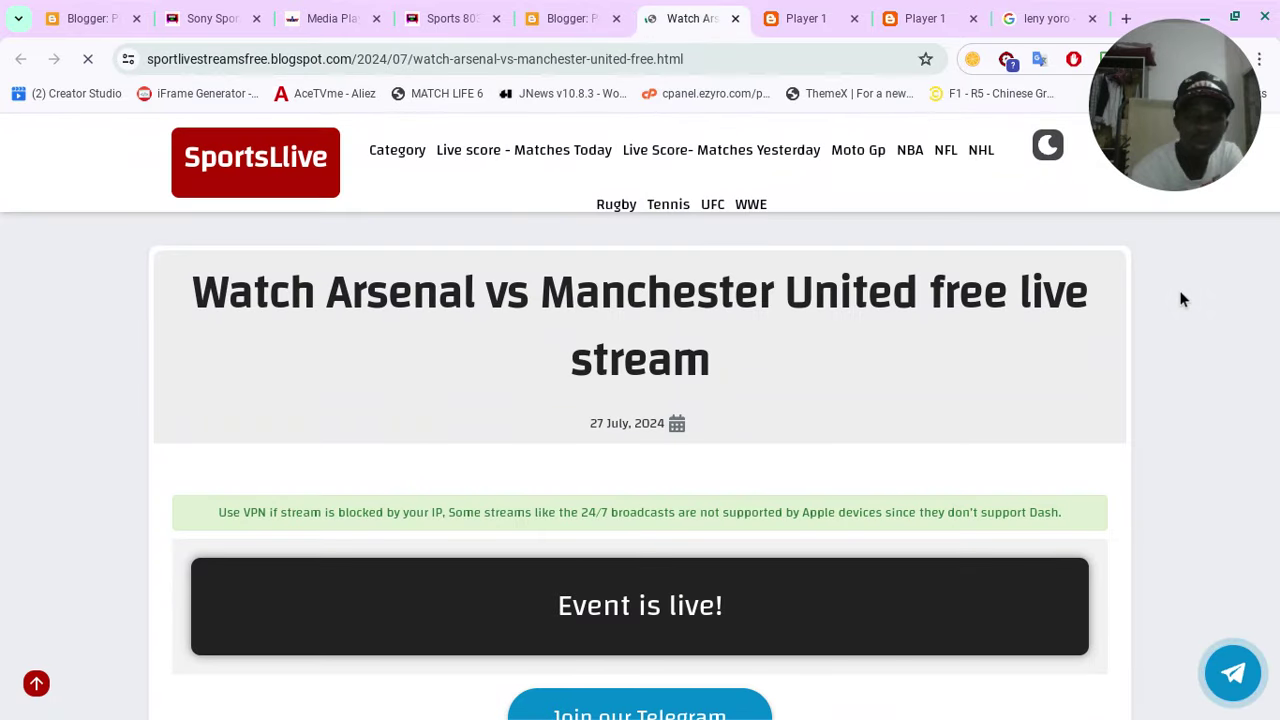
Check the embedded Player 1 stream in the published Arsenal vs Manchester United post.
scroll(1180, 299, "down", 4)
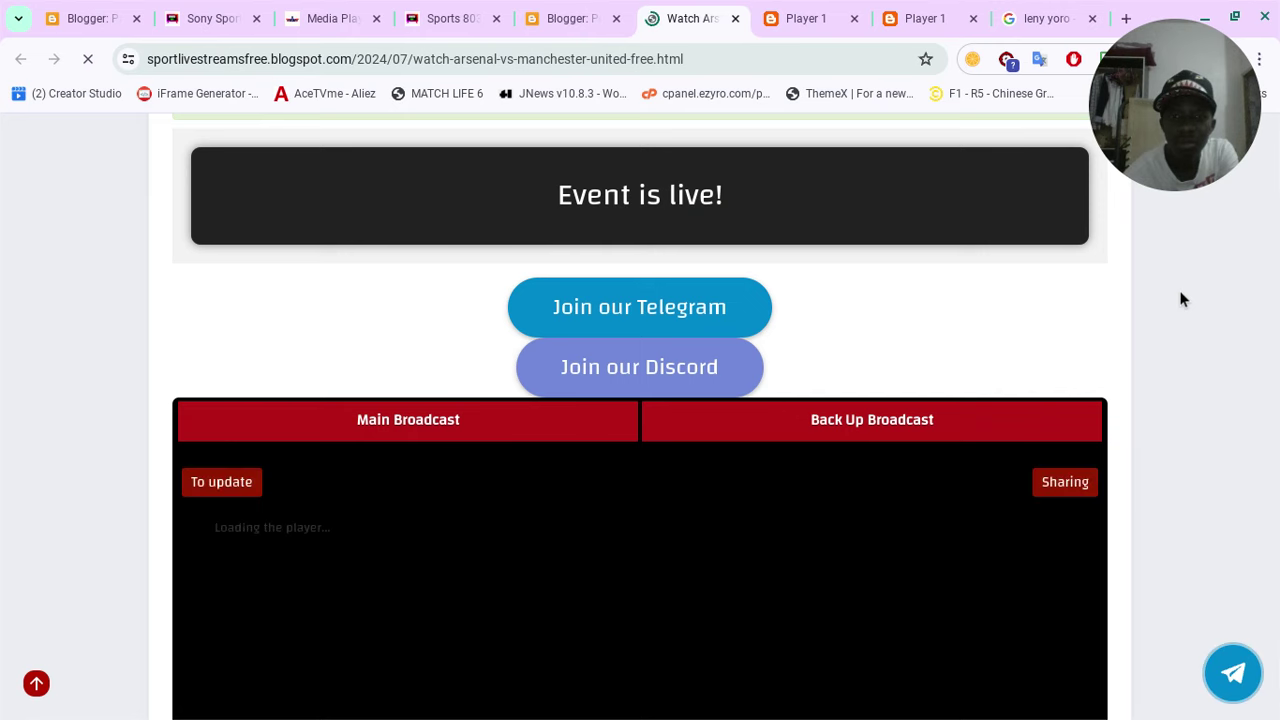
scroll(1180, 299, "down", 2)
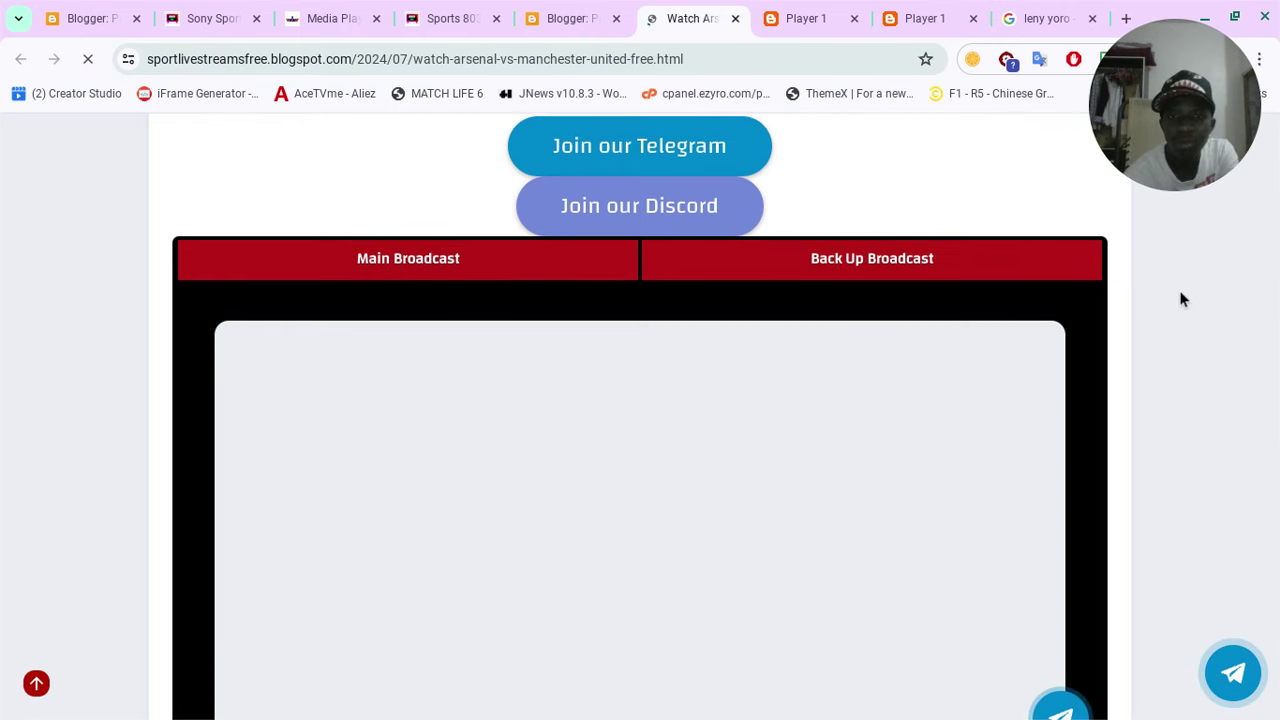
scroll(1180, 299, "down", 2)
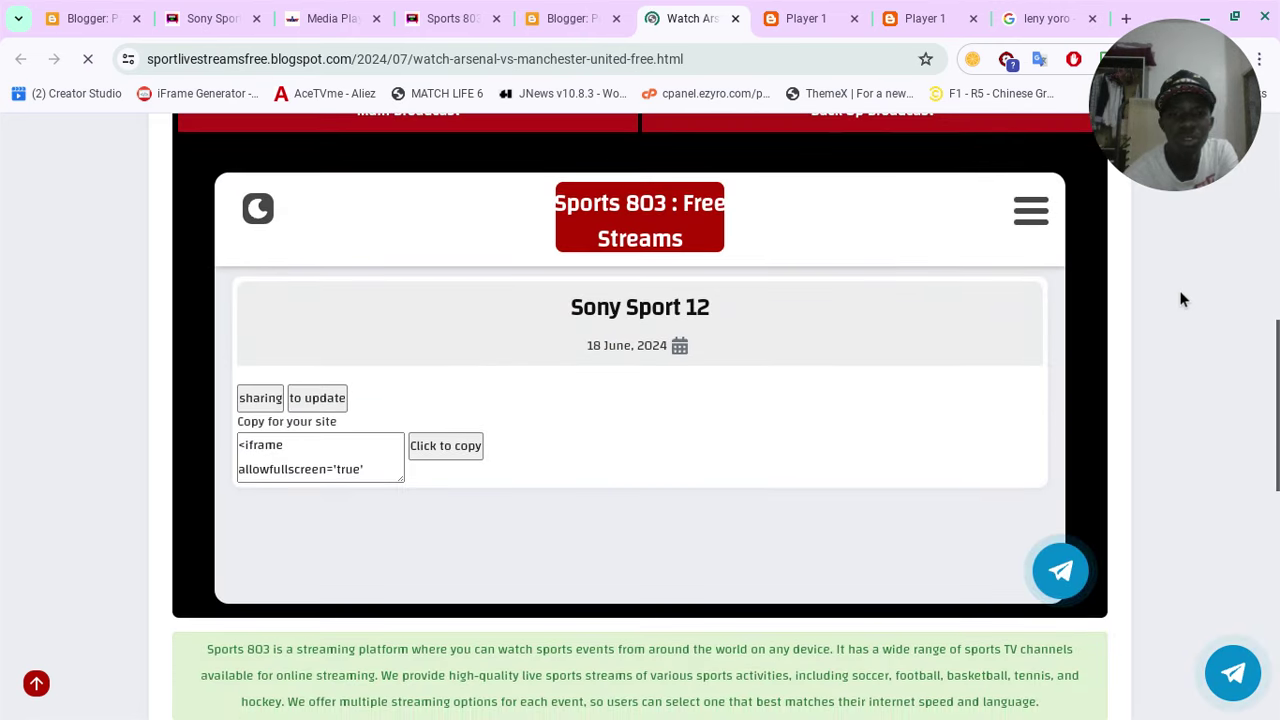
scroll(1180, 299, "up", 5)
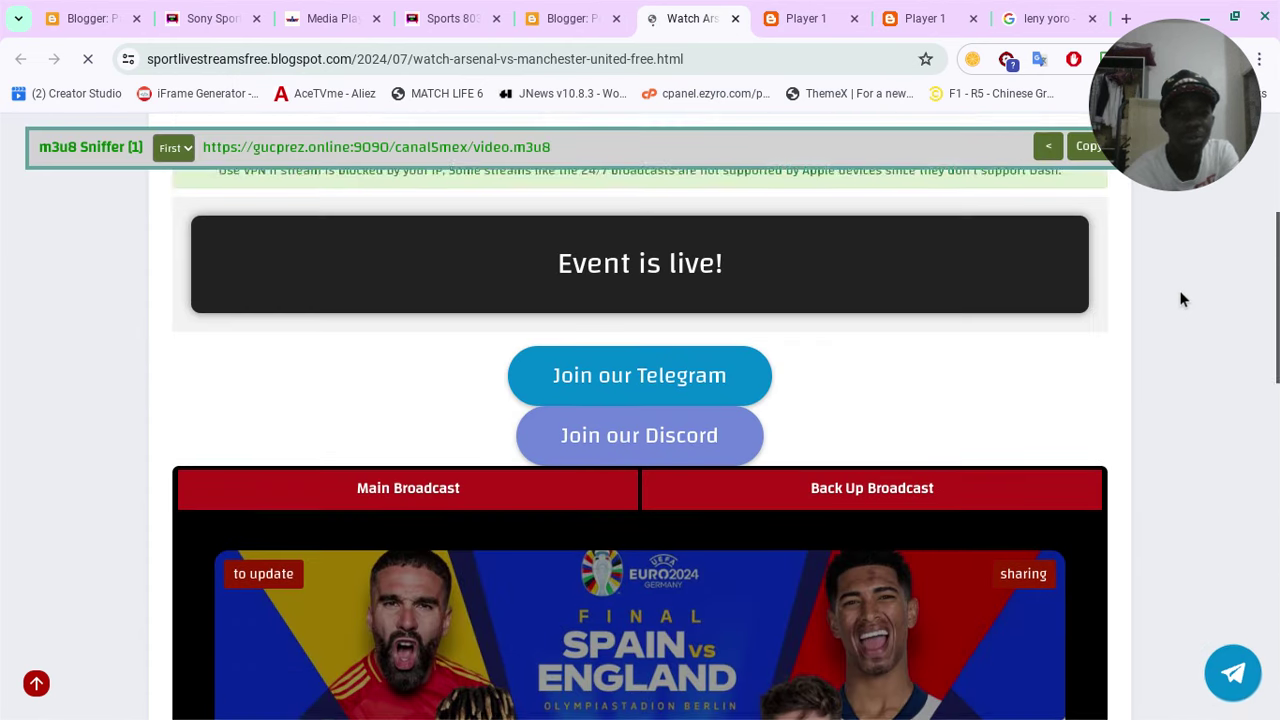
scroll(1180, 299, "down", 4)
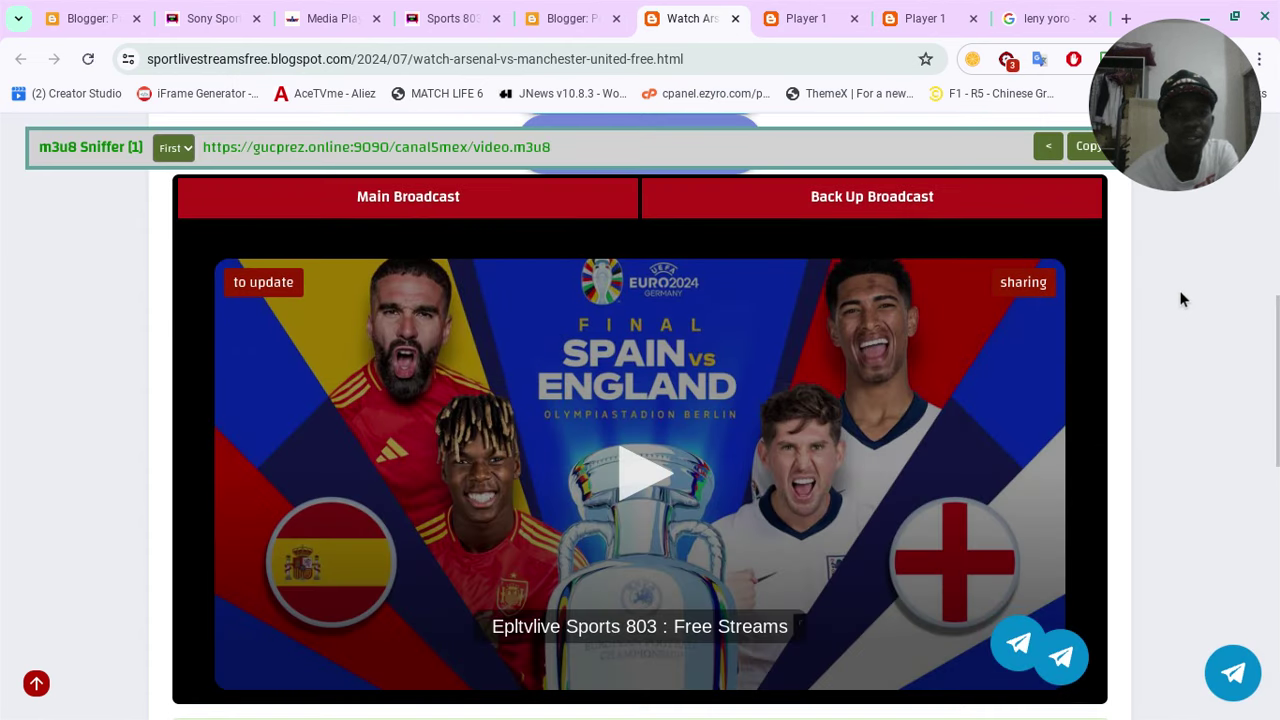
Reopen the Arsenal vs Manchester United post's HTML and compare its iframe line with the player on the live page.
left_click(586, 18)
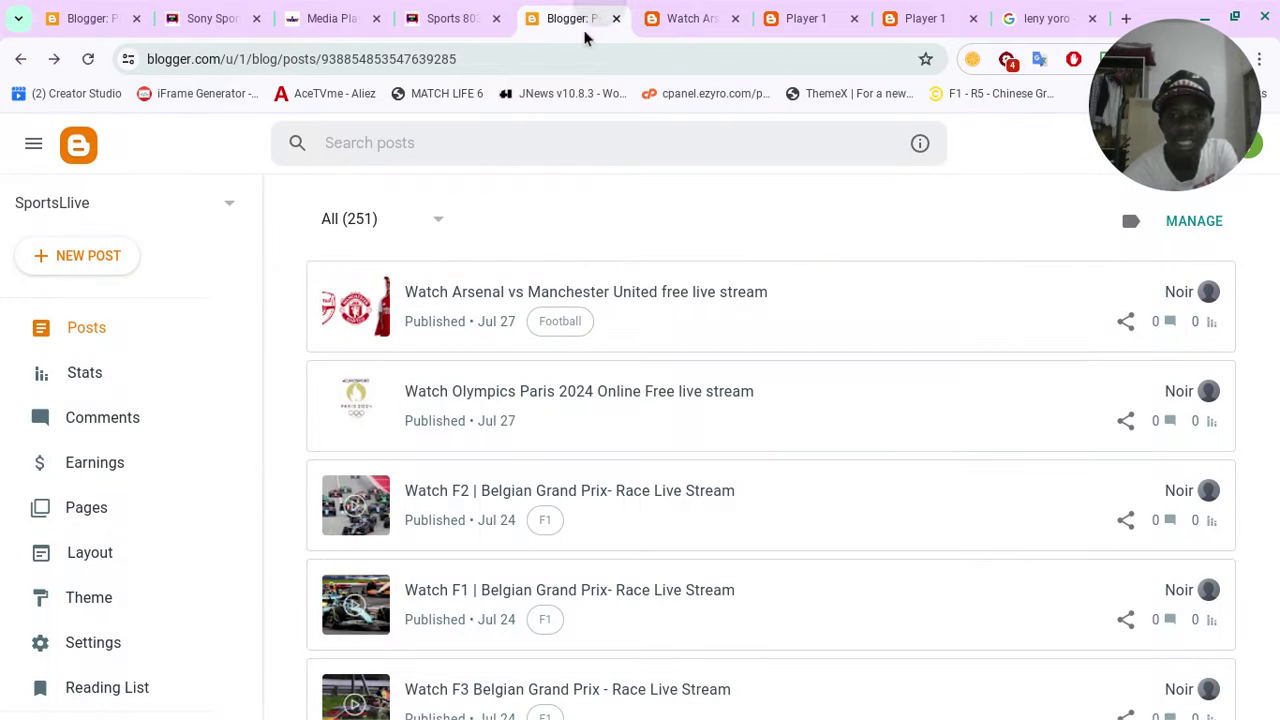
left_click(680, 299)
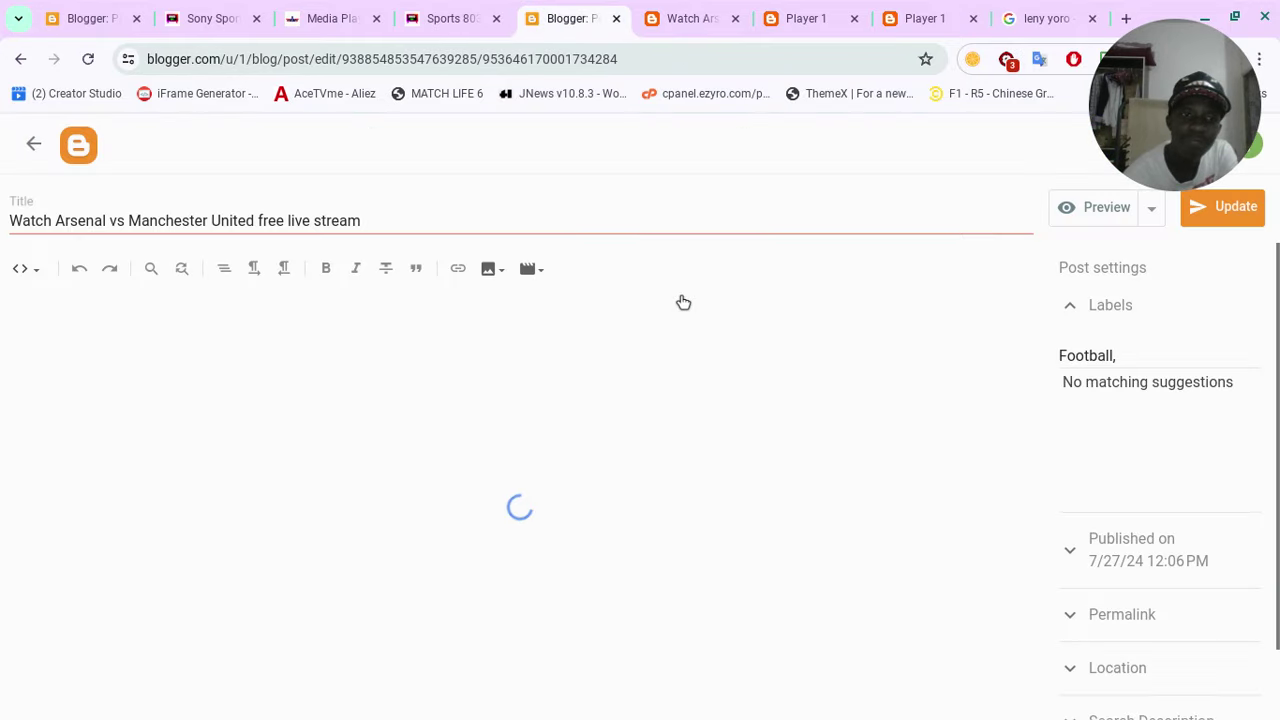
scroll(422, 535, "down", 10)
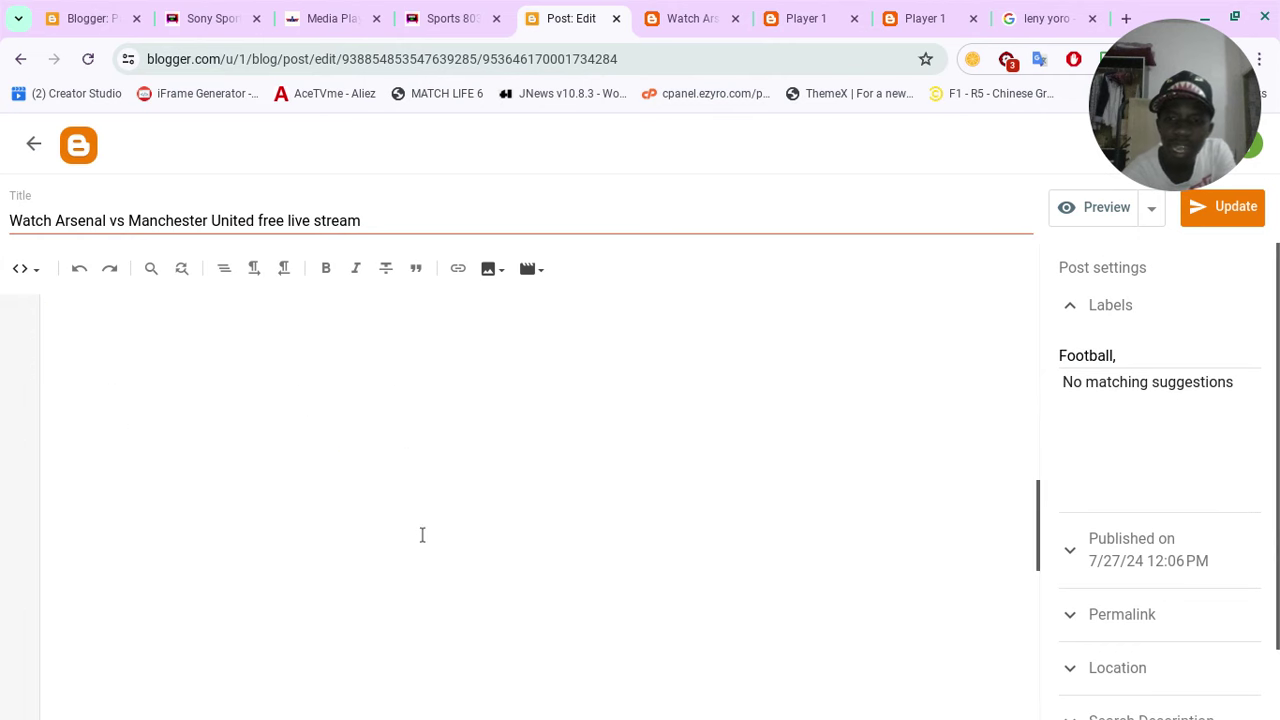
scroll(422, 535, "down", 9)
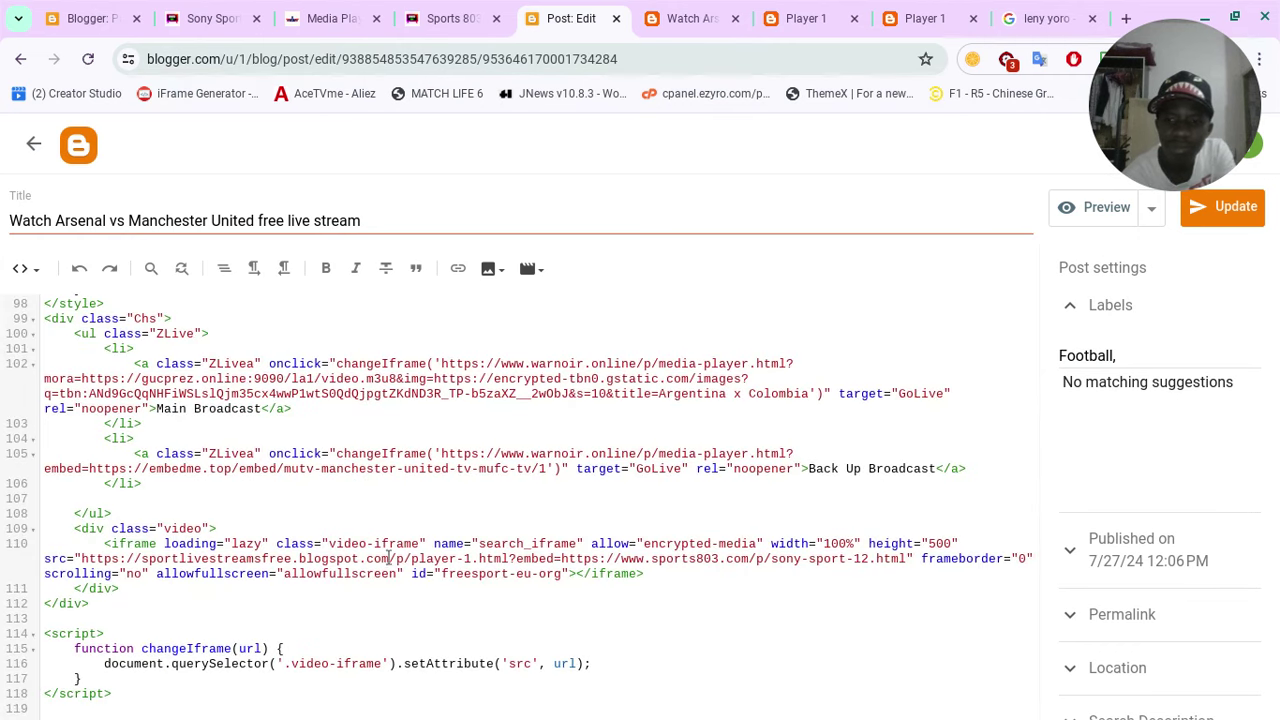
left_click_drag(108, 543, 128, 580)
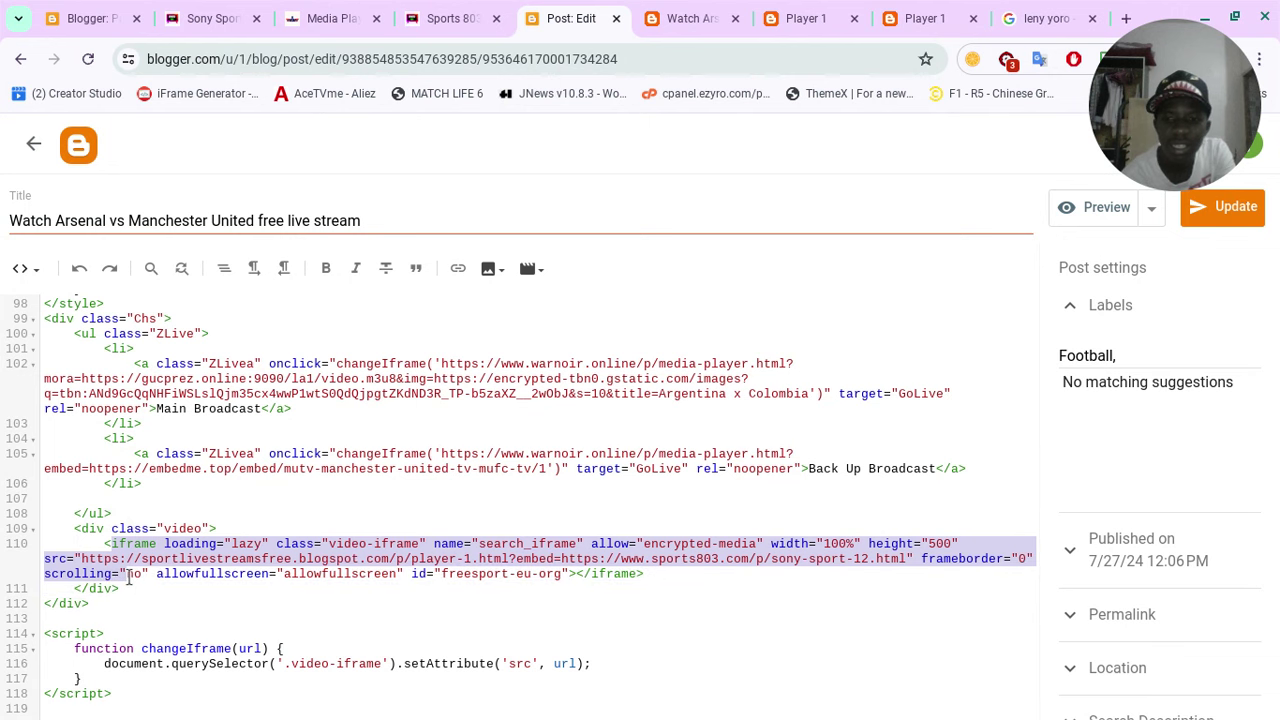
left_click(670, 10)
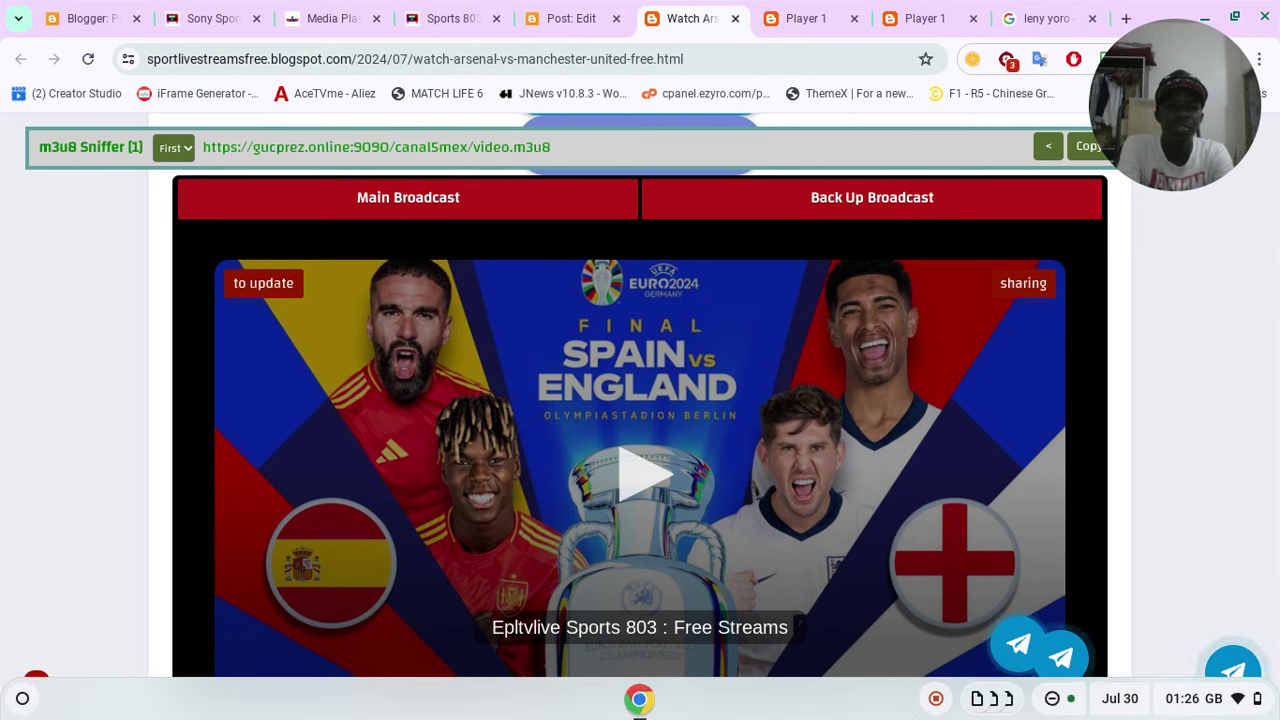
mouse_move(1115, 712)
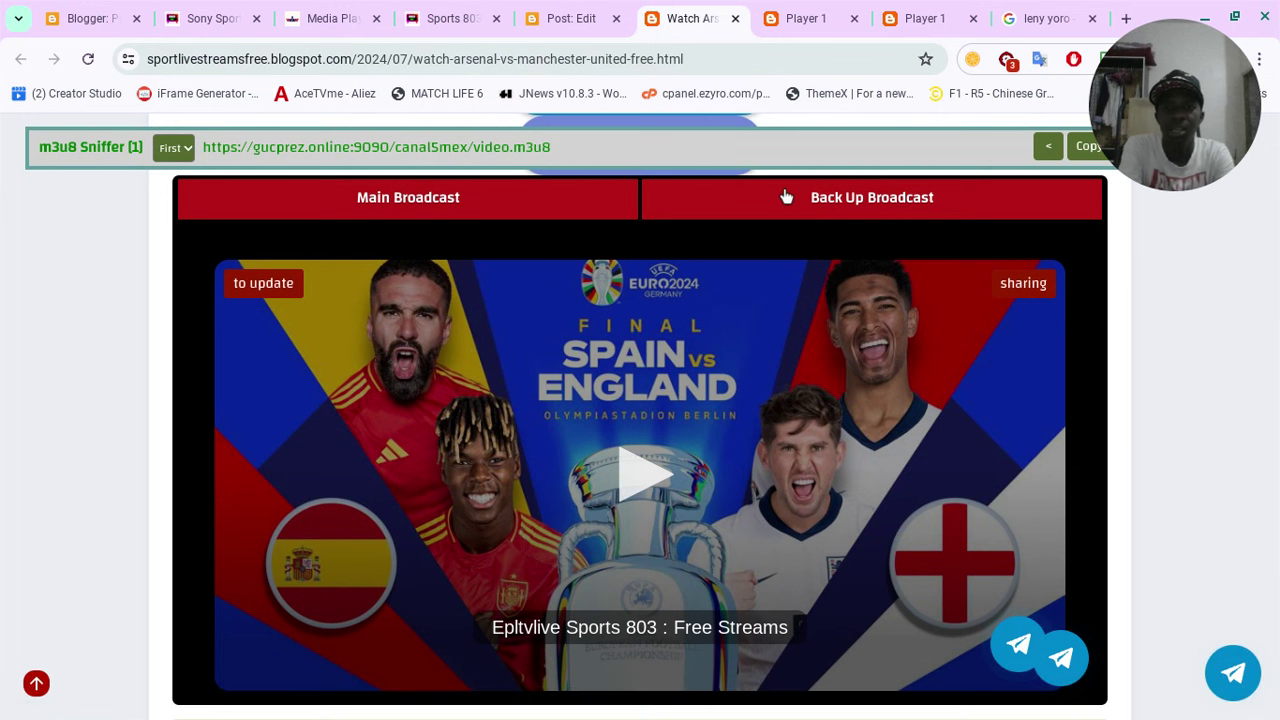
left_click(627, 8)
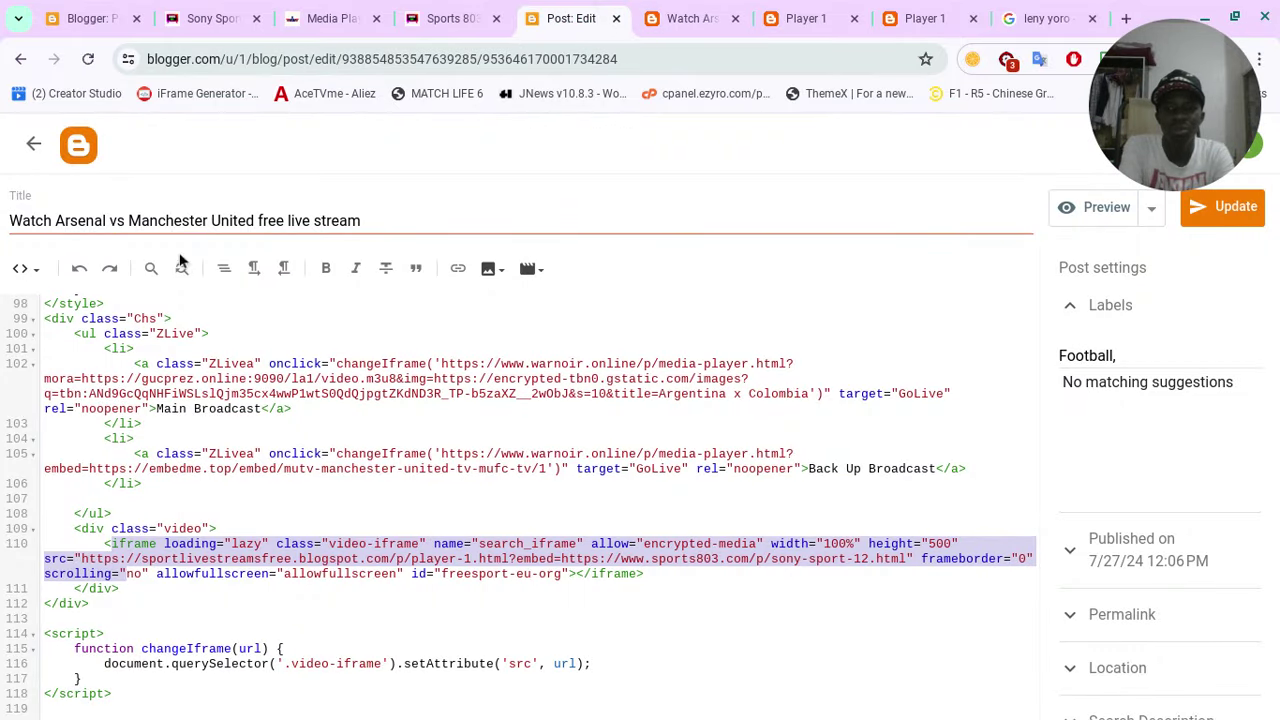
Open the SportsLlive layout, dismiss the m3u8 Sniffer bar on the live post and test the Live score - Matches Today link.
left_click(42, 158)
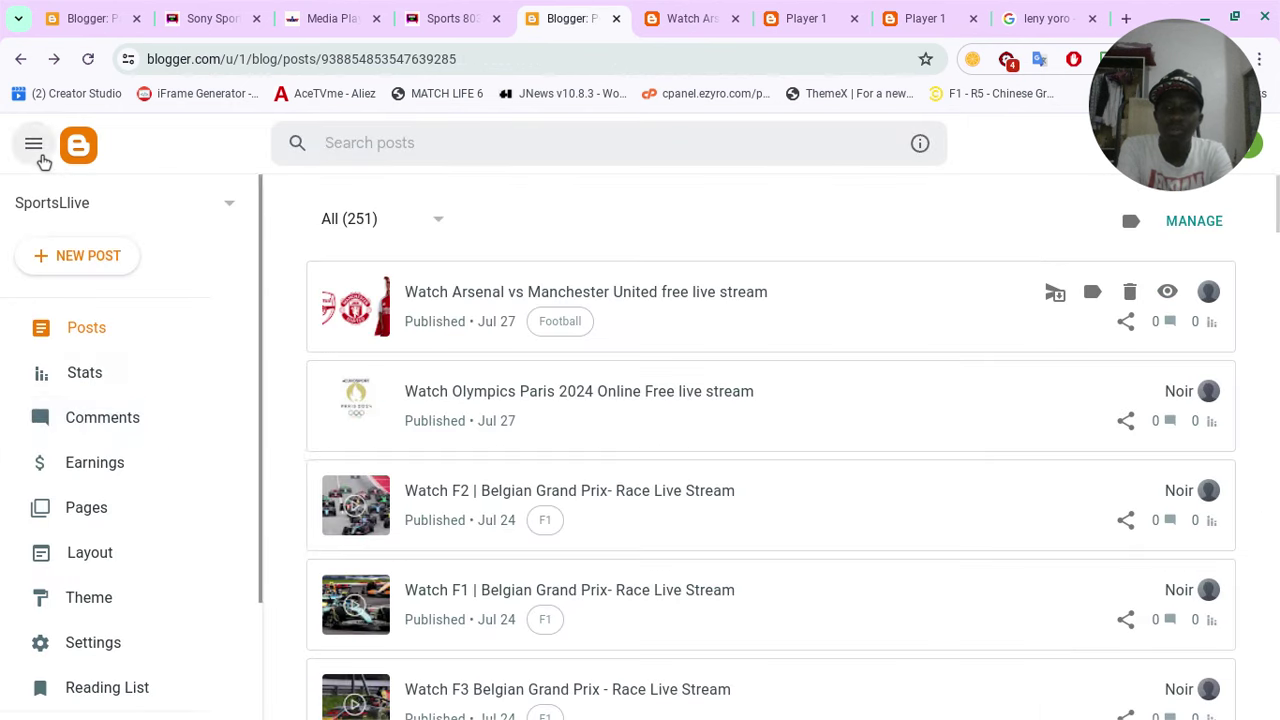
left_click(104, 562)
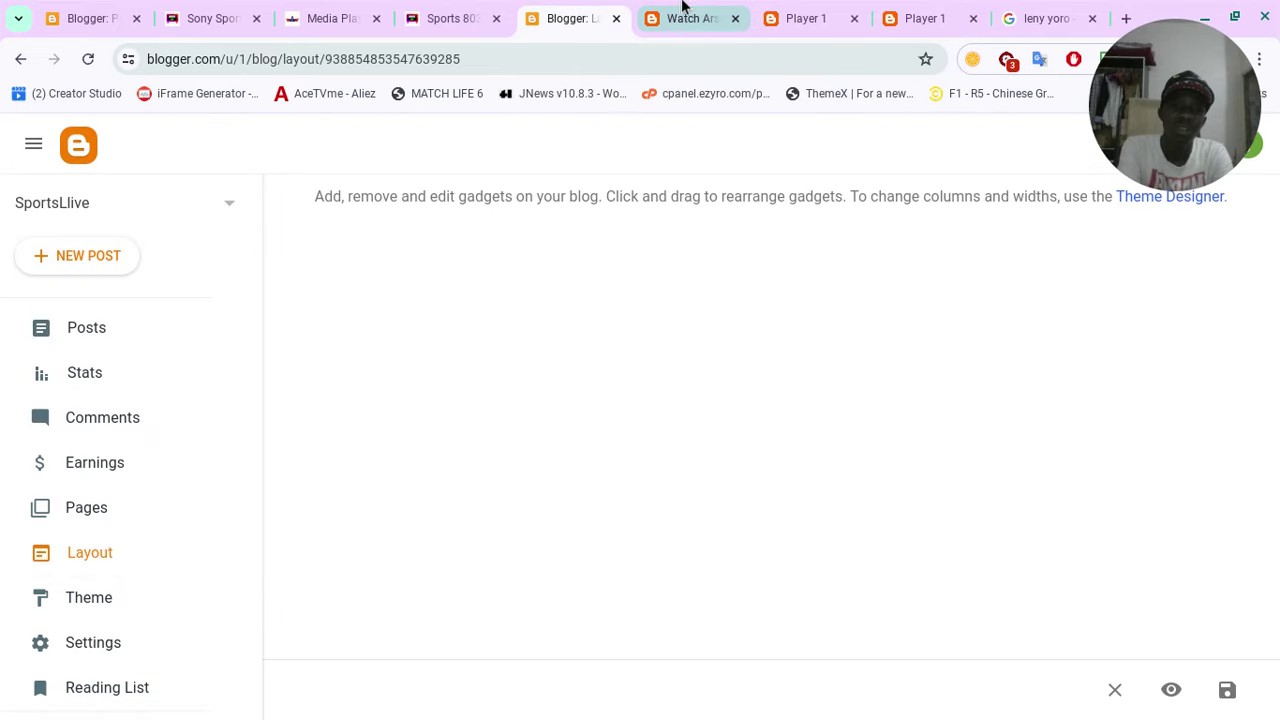
left_click(680, 18)
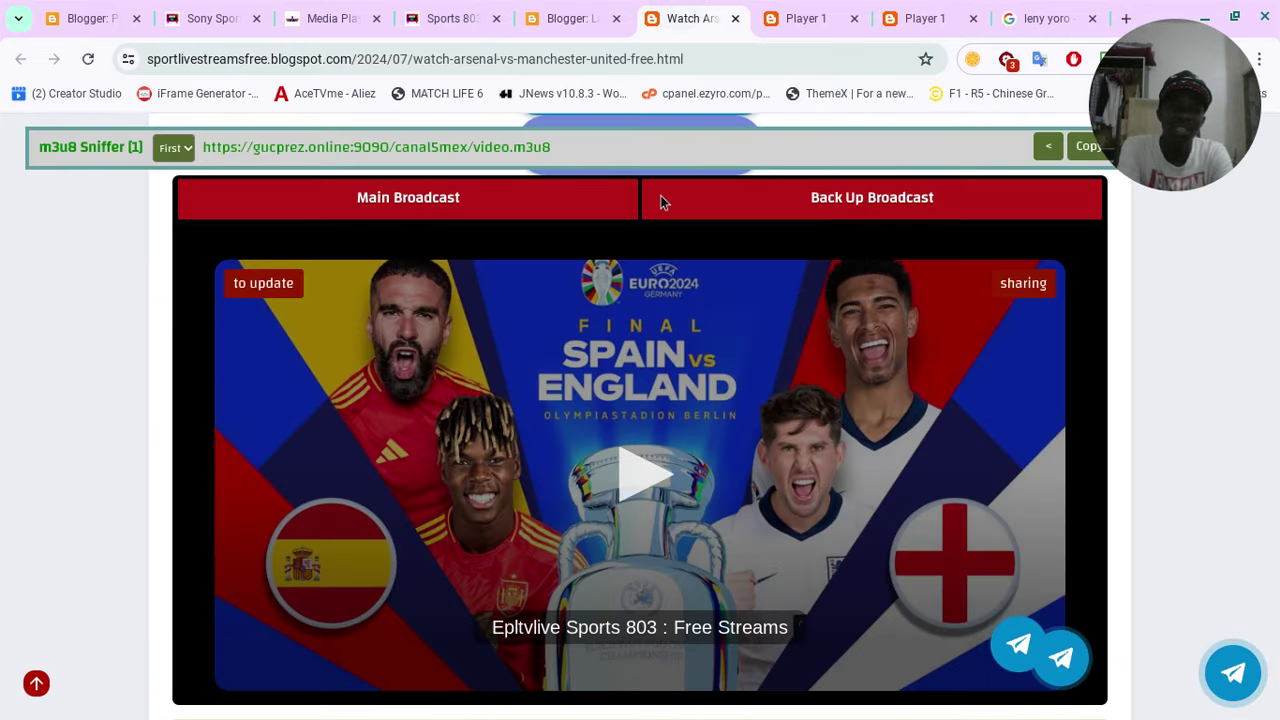
scroll(660, 200, "up", 7)
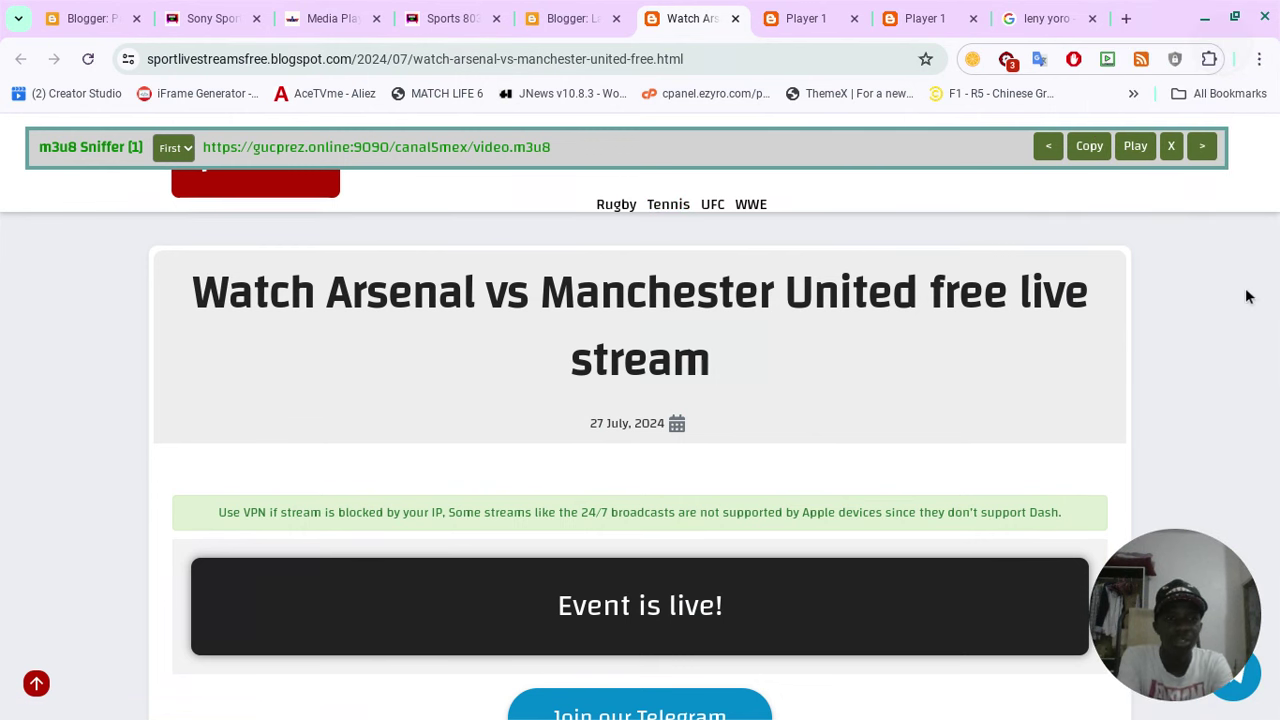
left_click(1171, 148)
left_click(462, 150)
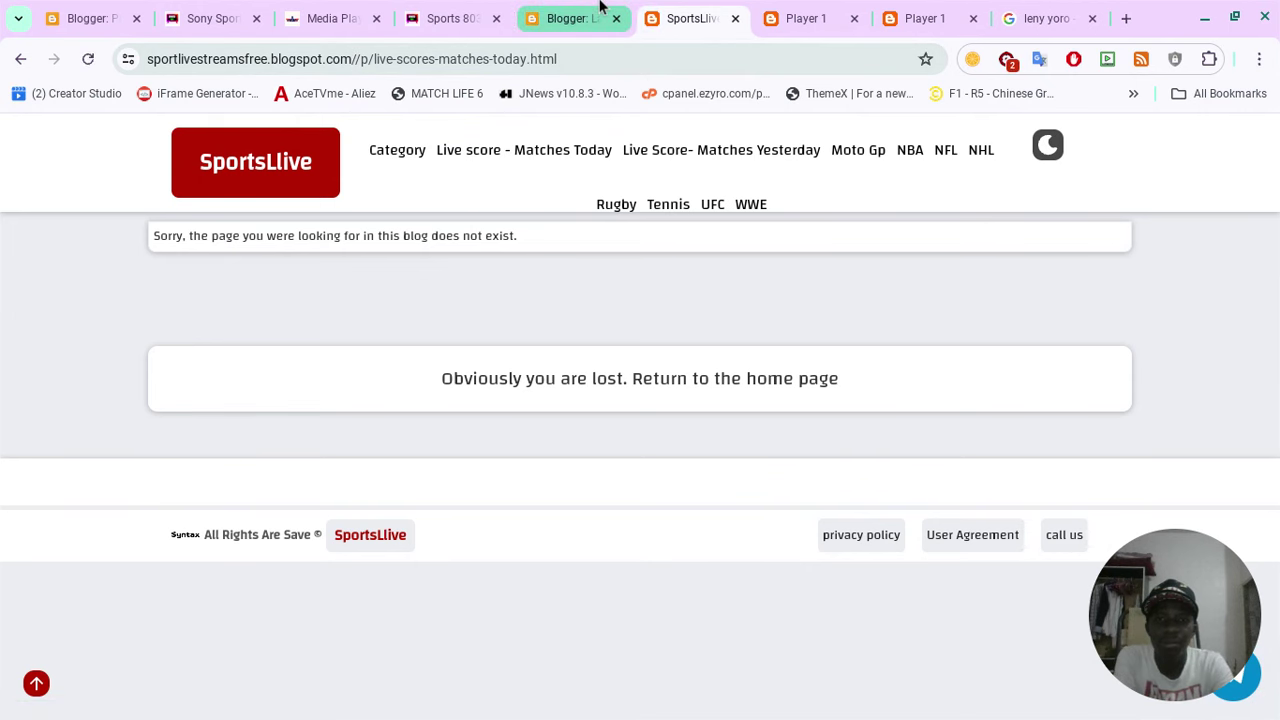
left_click(598, 16)
scroll(707, 474, "down", 4)
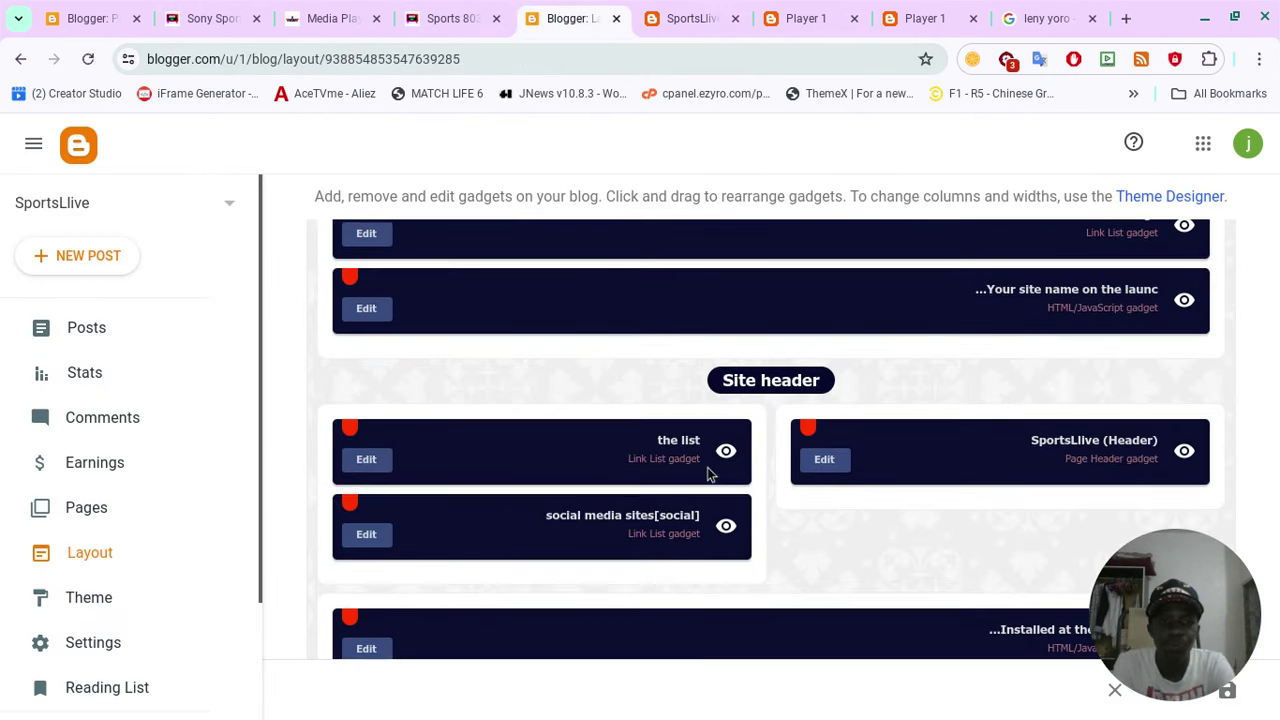
left_click(368, 453)
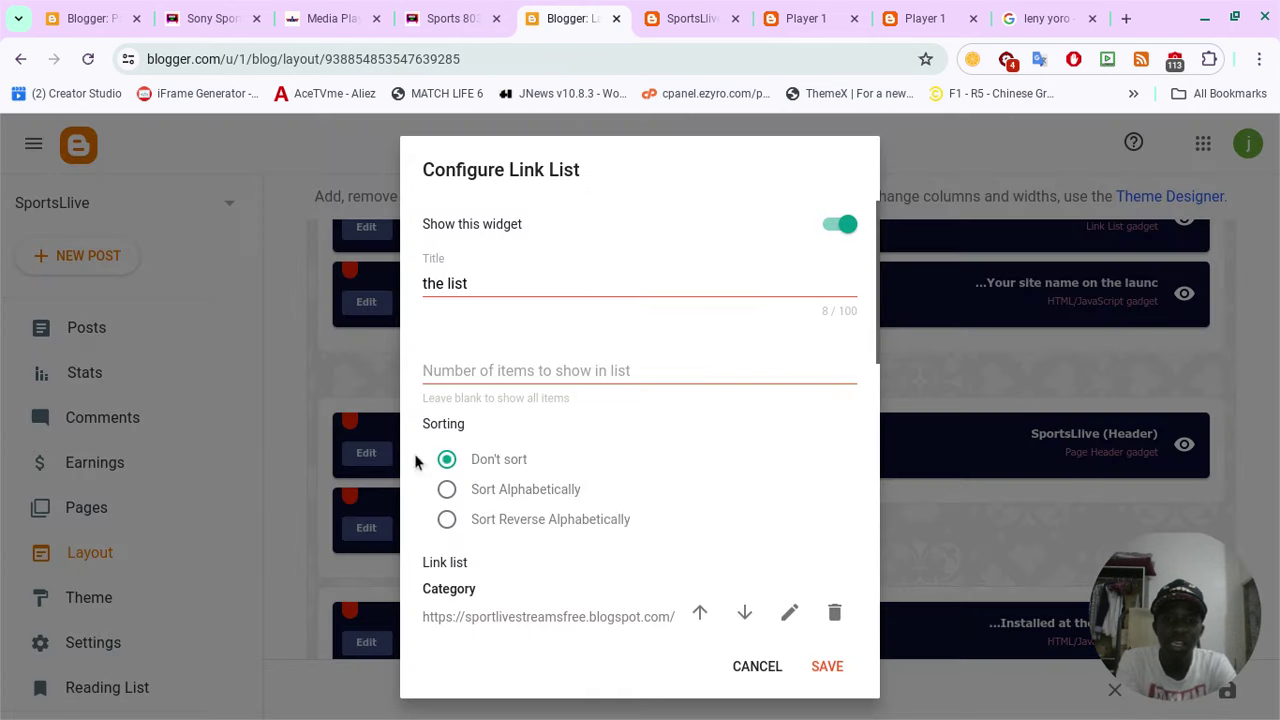
scroll(614, 516, "down", 2)
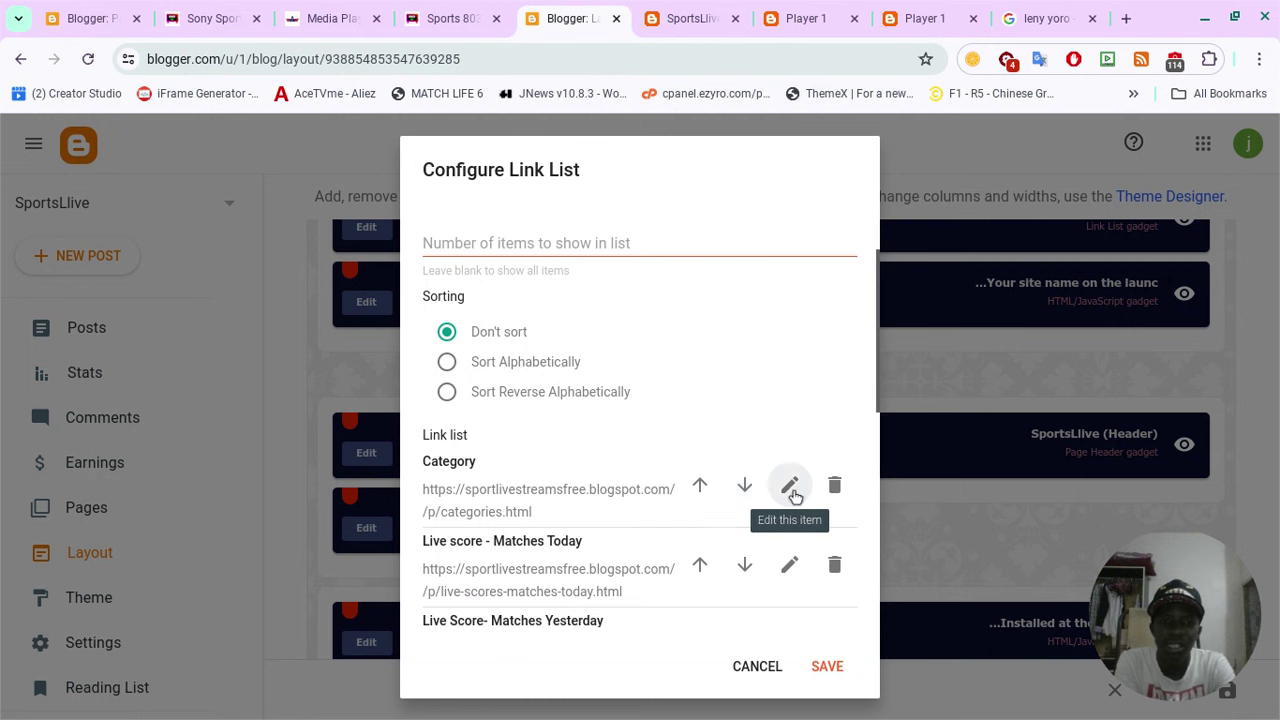
left_click(790, 487)
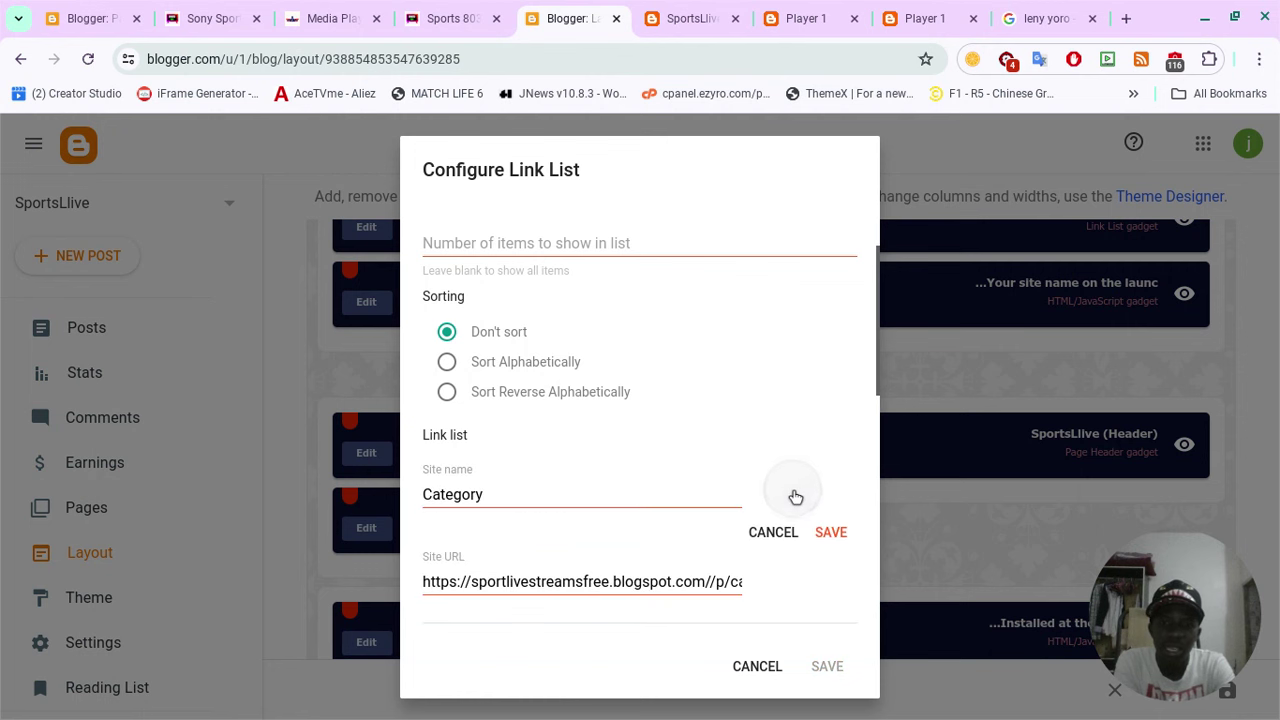
left_click(714, 580)
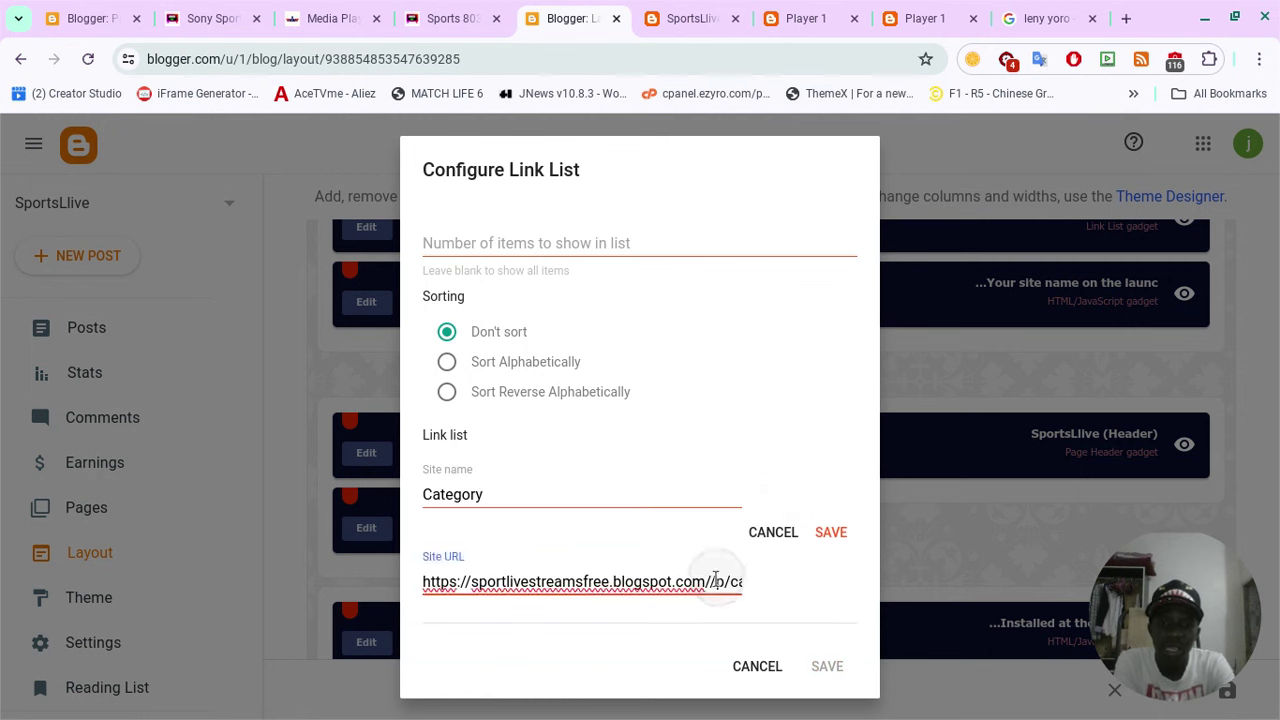
type("/")
key("BackSpace")
left_click(831, 533)
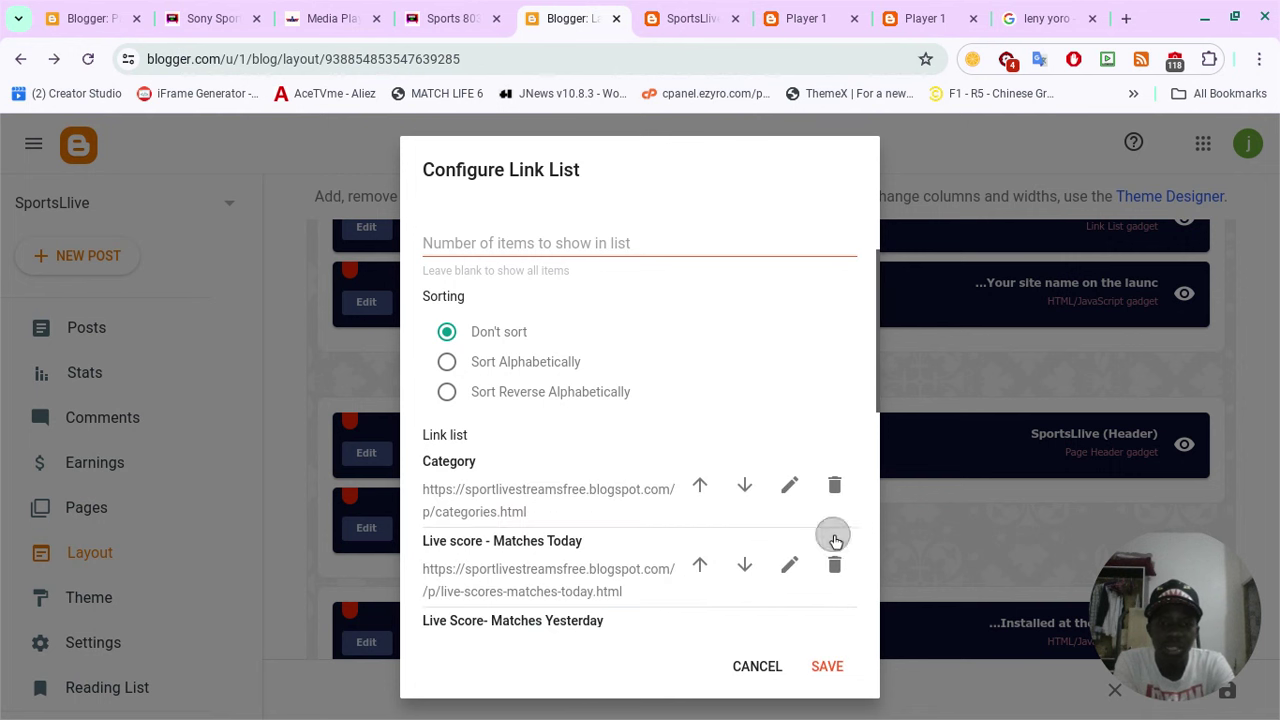
left_click(789, 566)
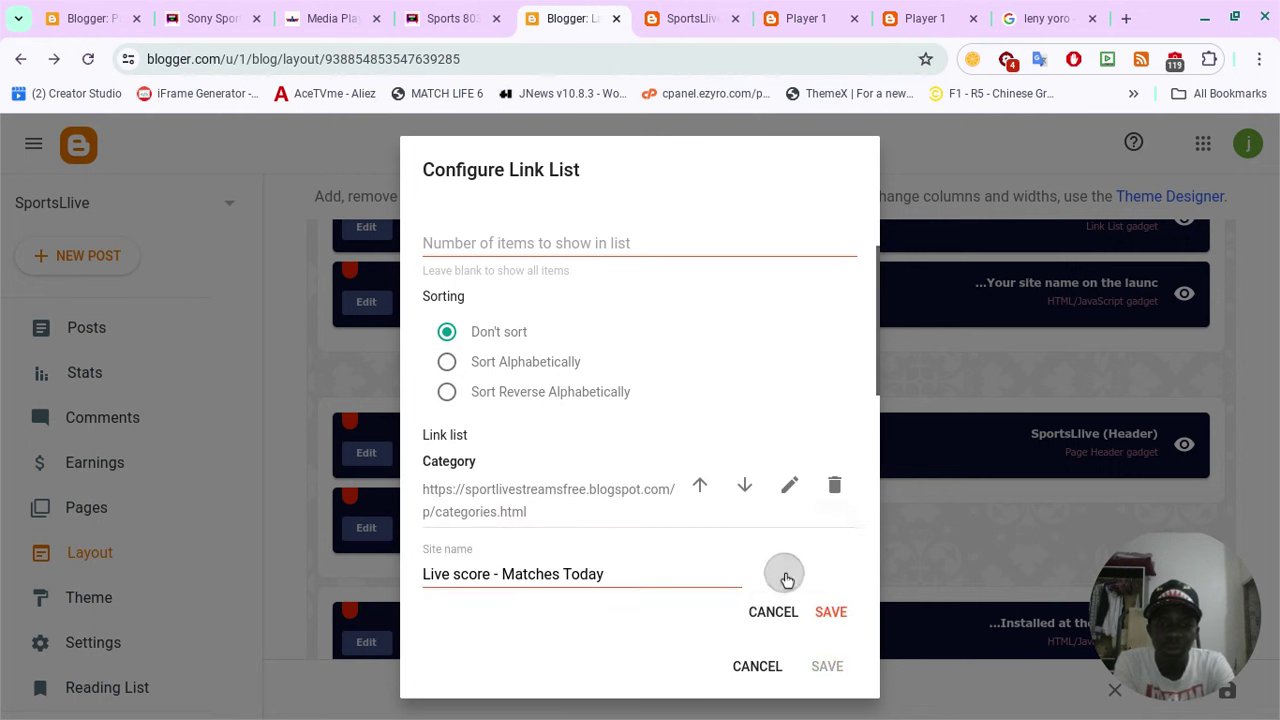
scroll(763, 569, "down", 1)
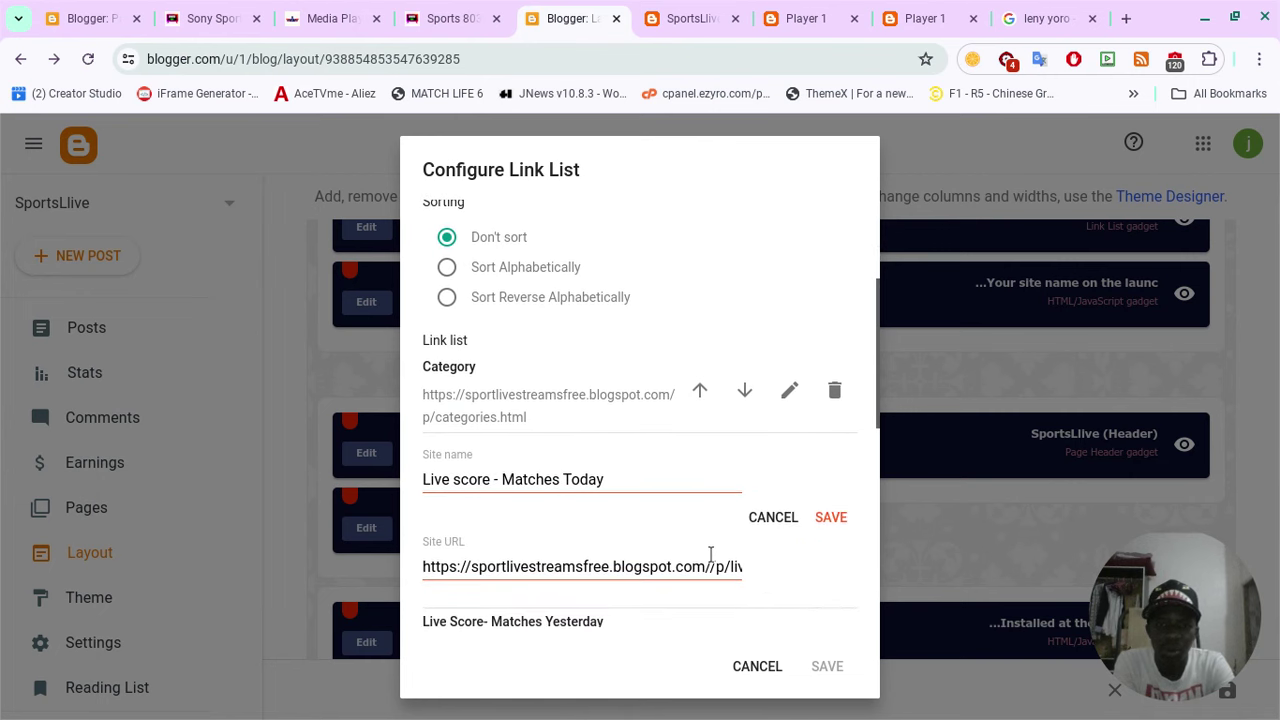
triple_click(710, 566)
left_click(710, 566)
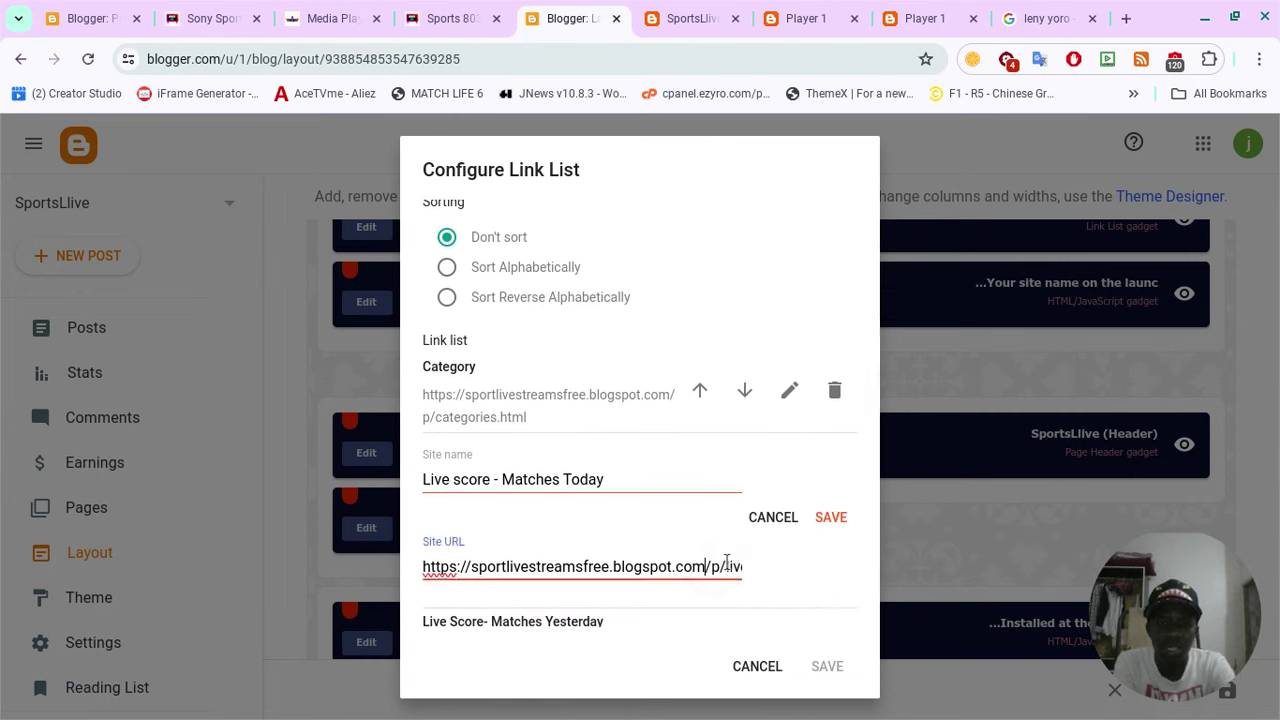
left_click(830, 519)
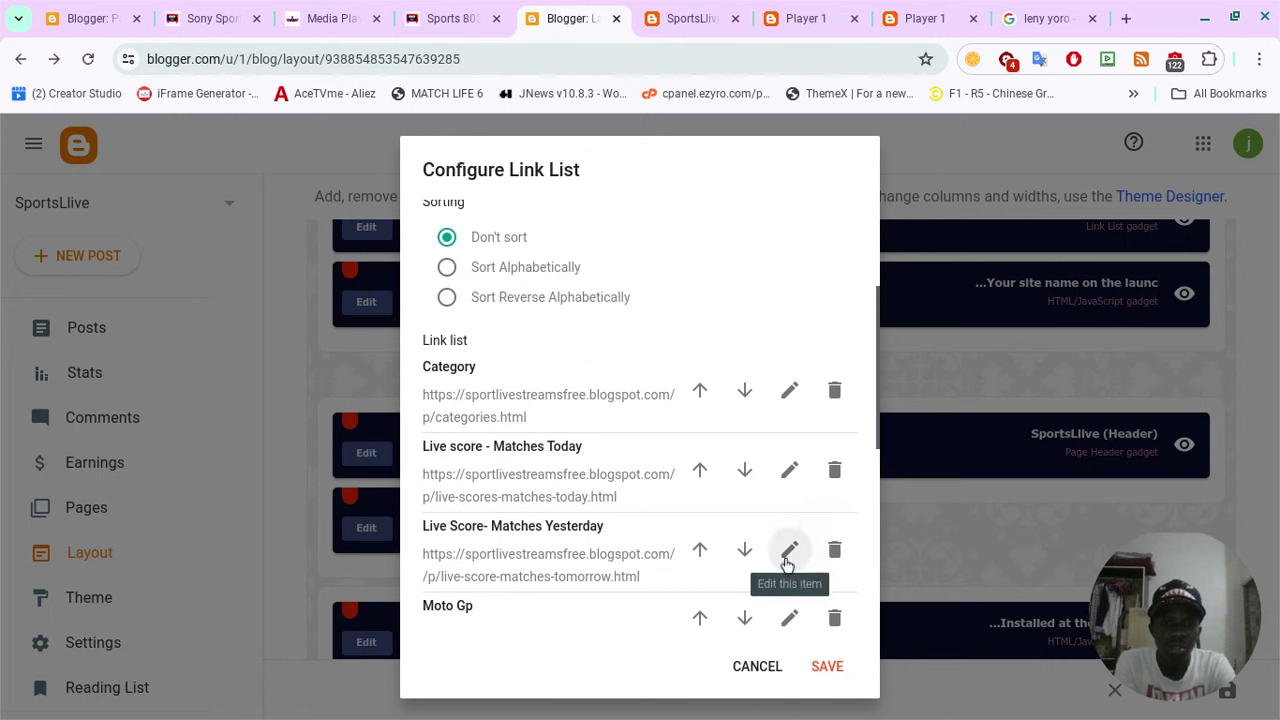
Remove the extra slash before p/ in the Live Score- Matches Yesterday URL and save the link list.
scroll(787, 565, "down", 3)
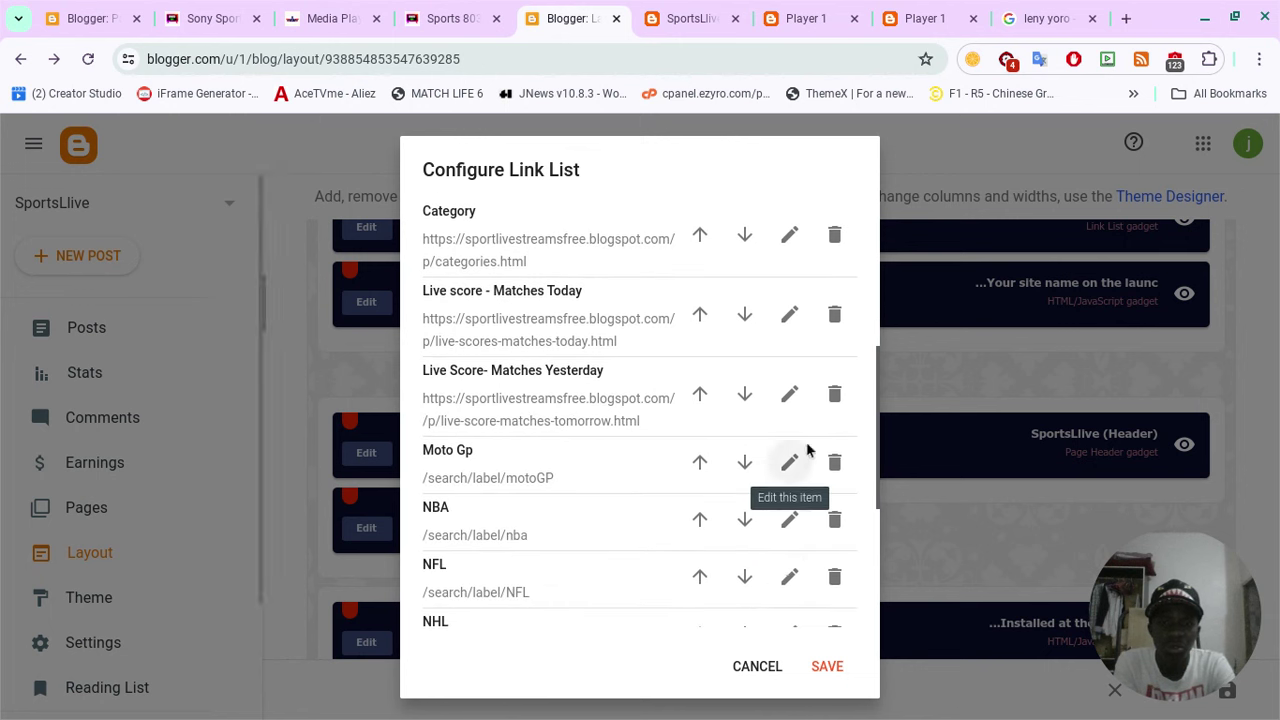
left_click(789, 394)
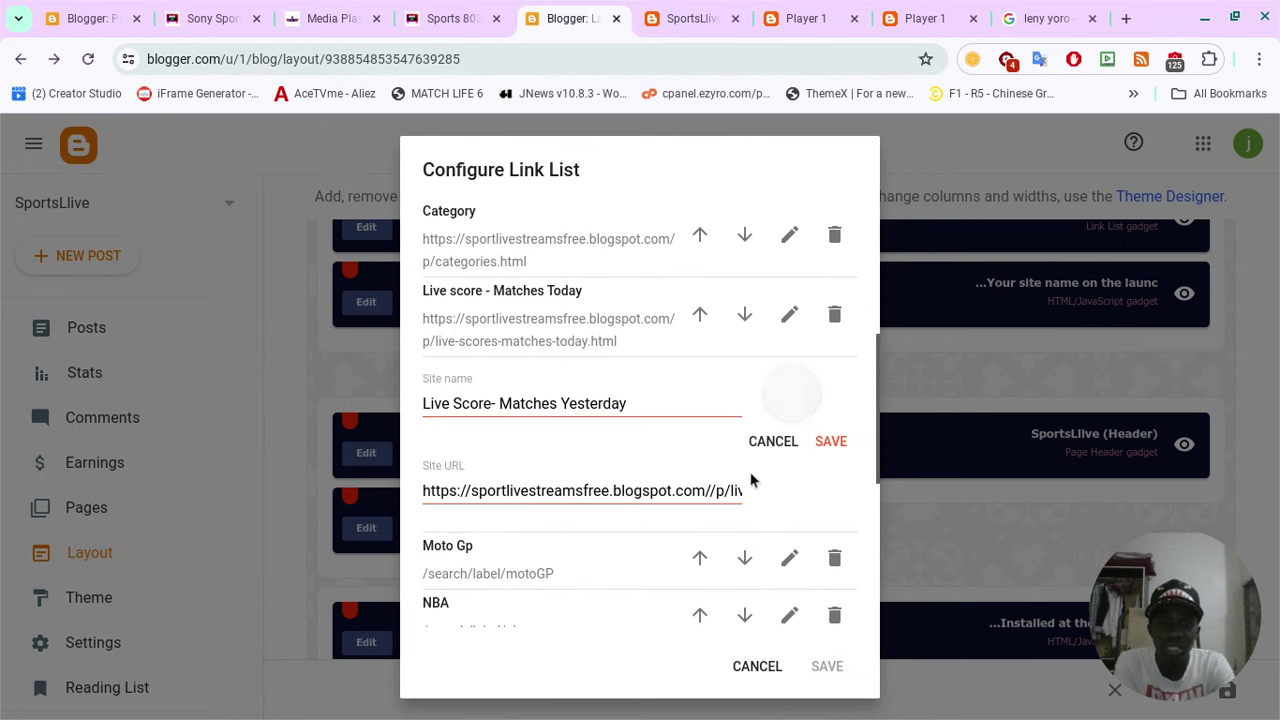
left_click(708, 490)
key("BackSpace")
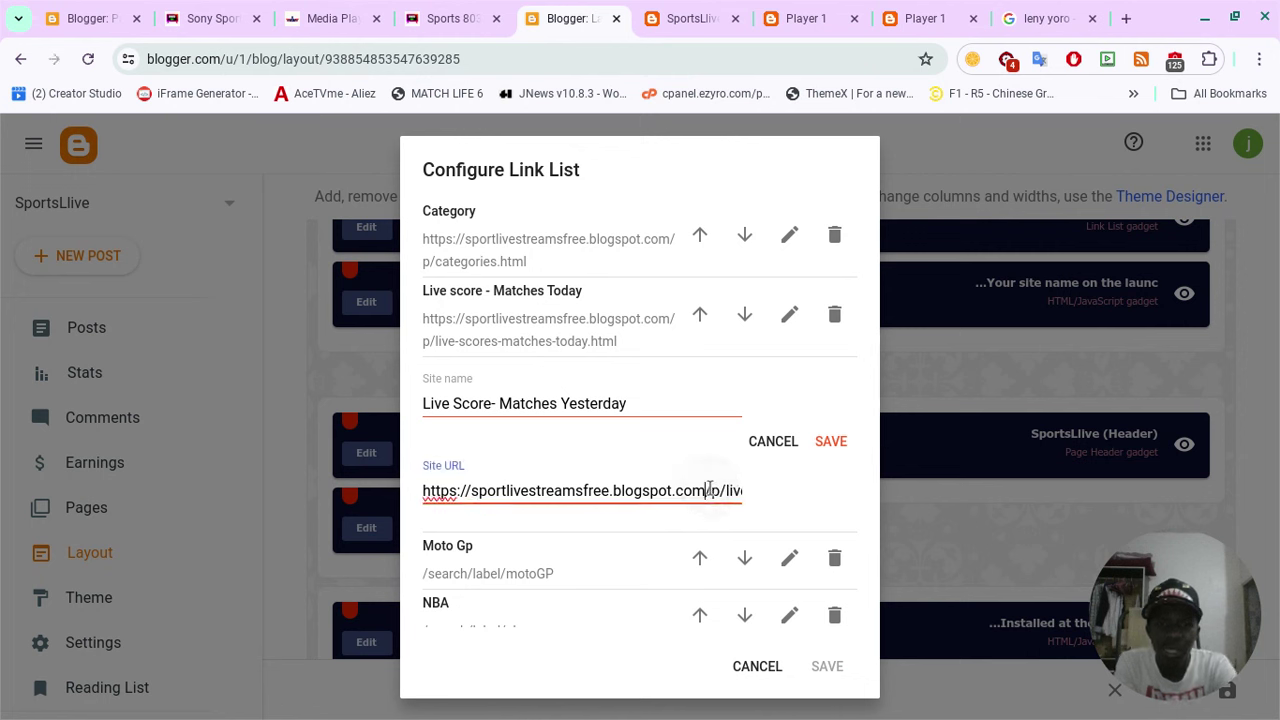
left_click(829, 442)
left_click(826, 667)
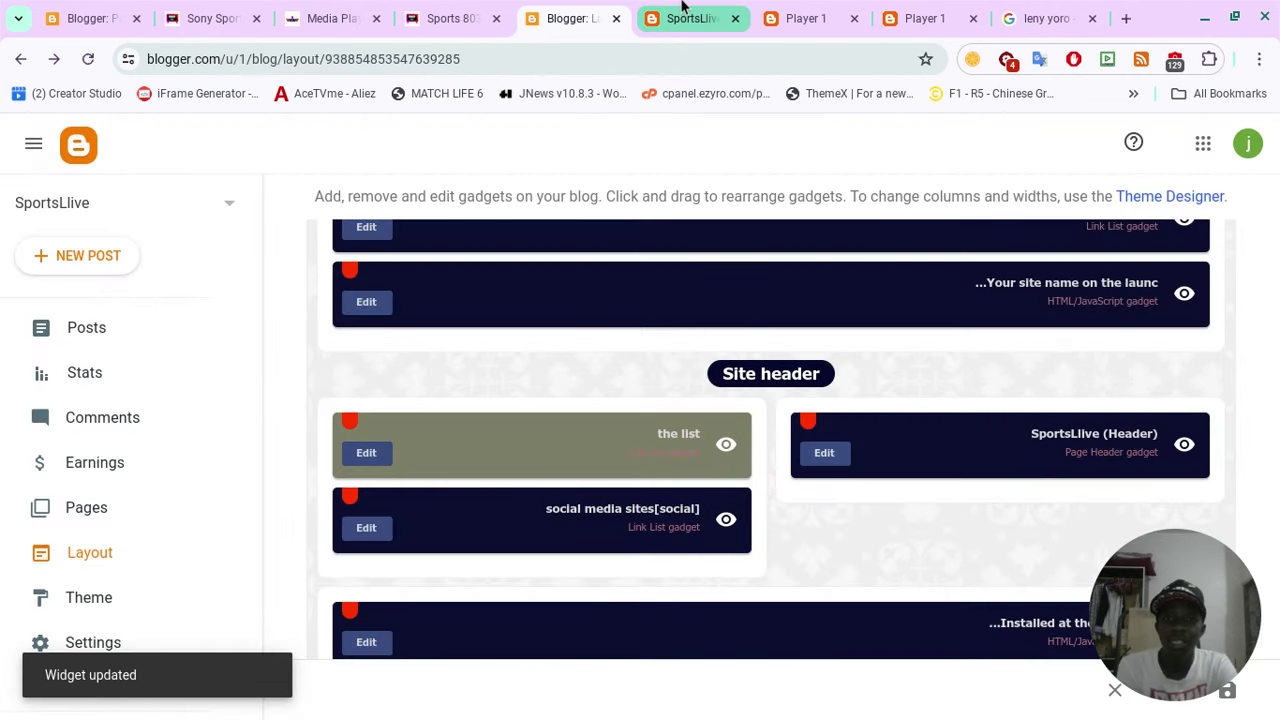
Reload the live blog and test the corrected Live score - Matches Today link.
left_click(683, 18)
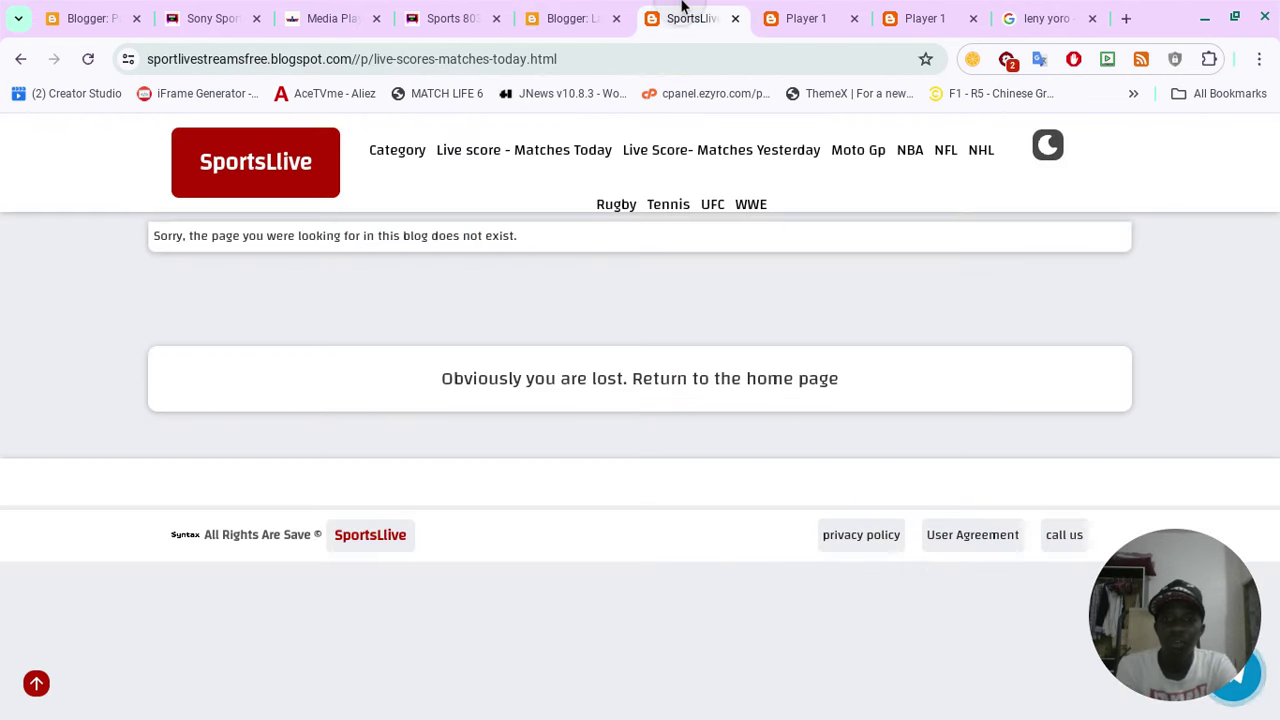
left_click(88, 60)
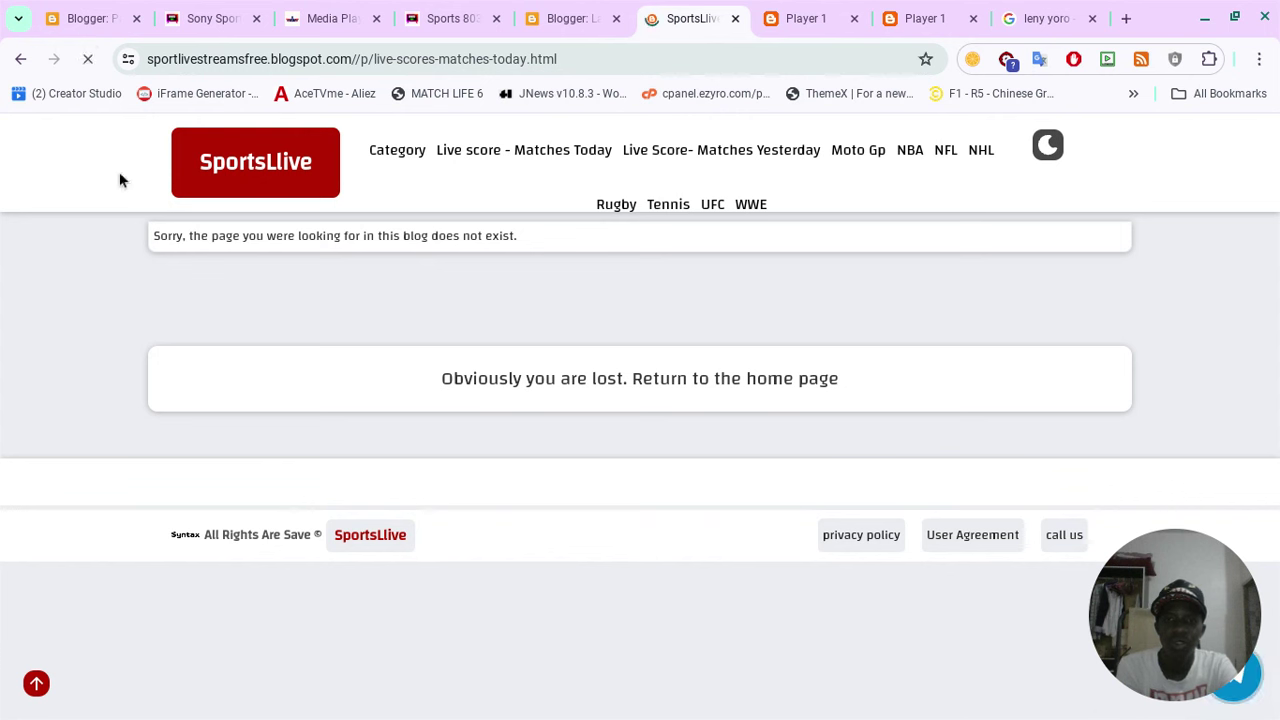
left_click(503, 153)
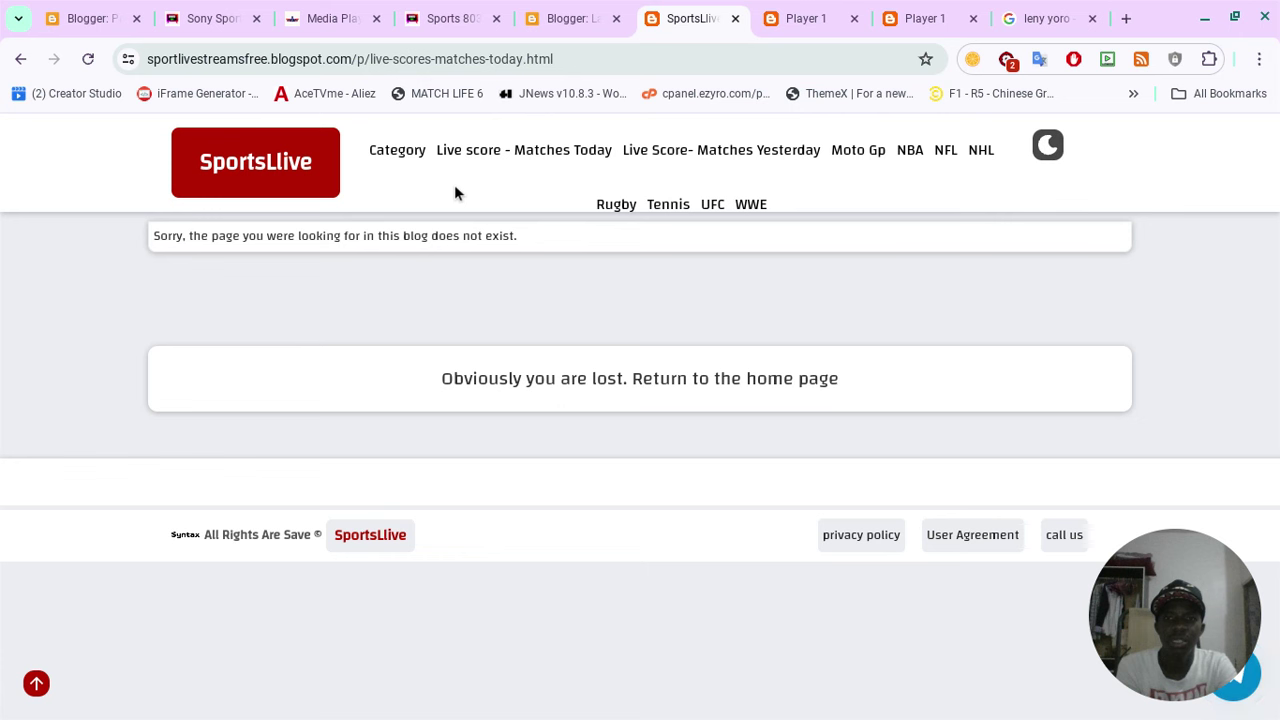
Test the Live Score- Matches Yesterday header link and check the SportsLlive blog's lists of pages and posts.
left_click(690, 152)
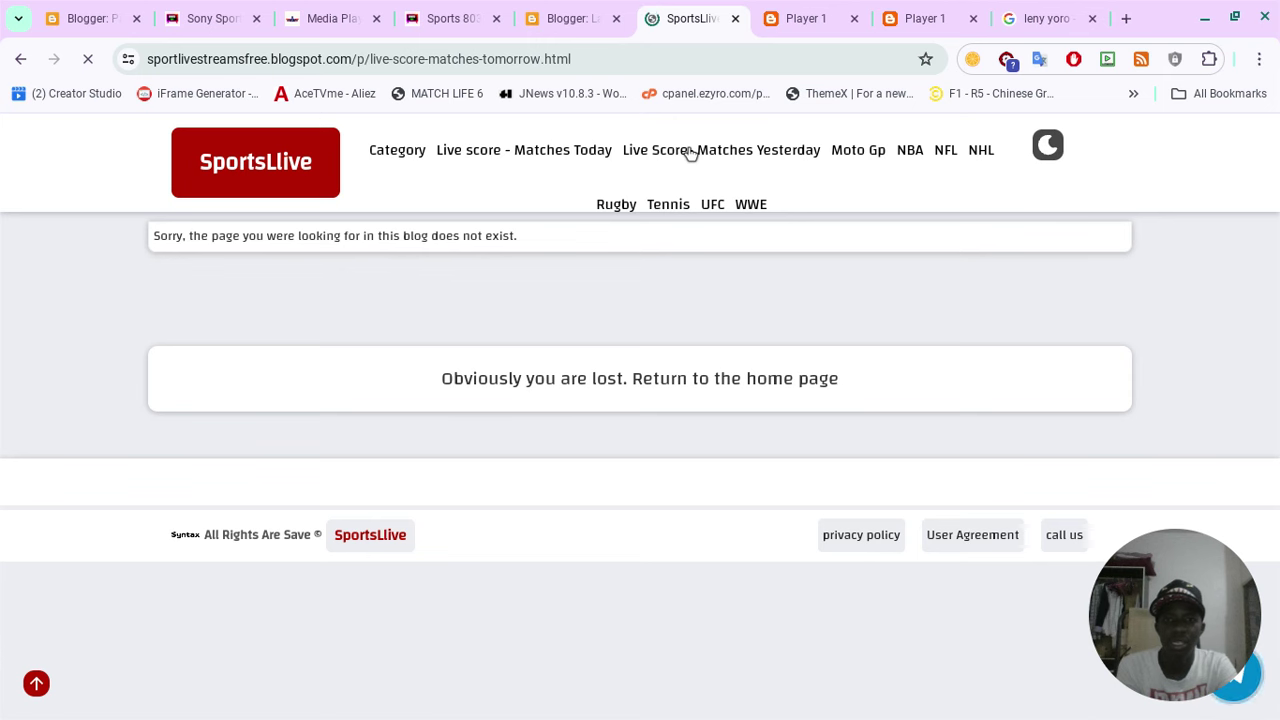
left_click(570, 18)
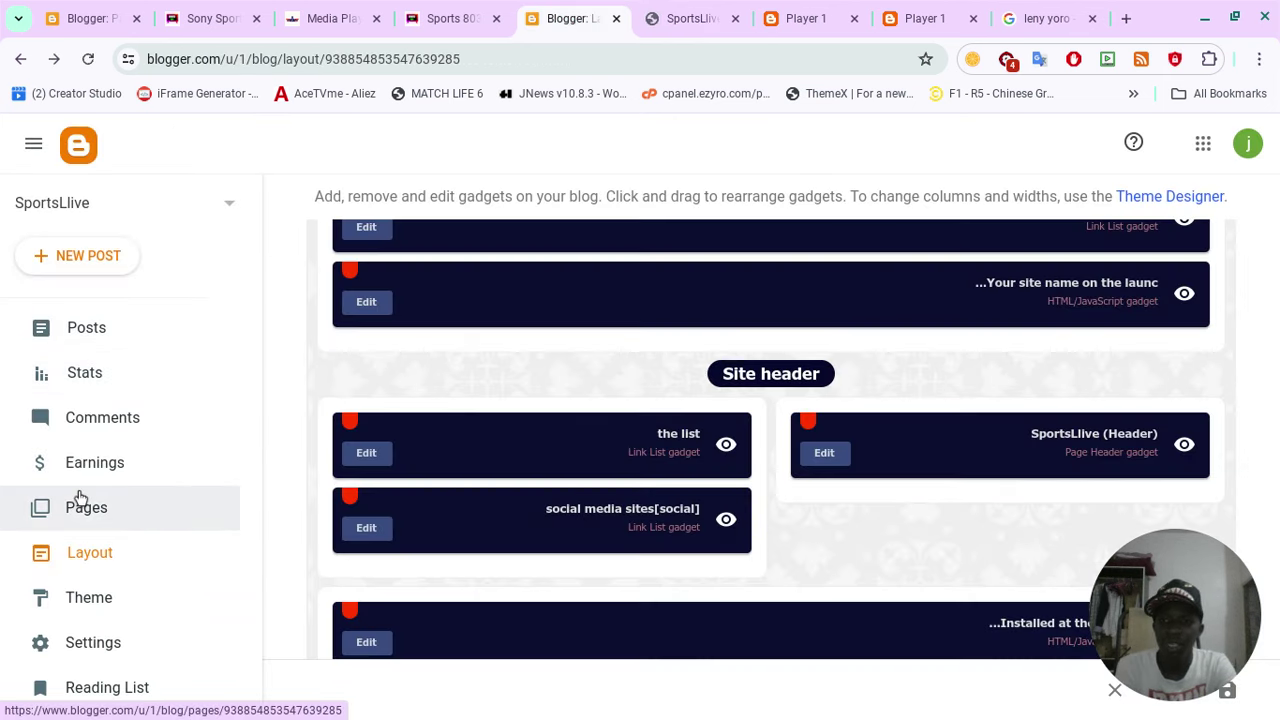
left_click(80, 500)
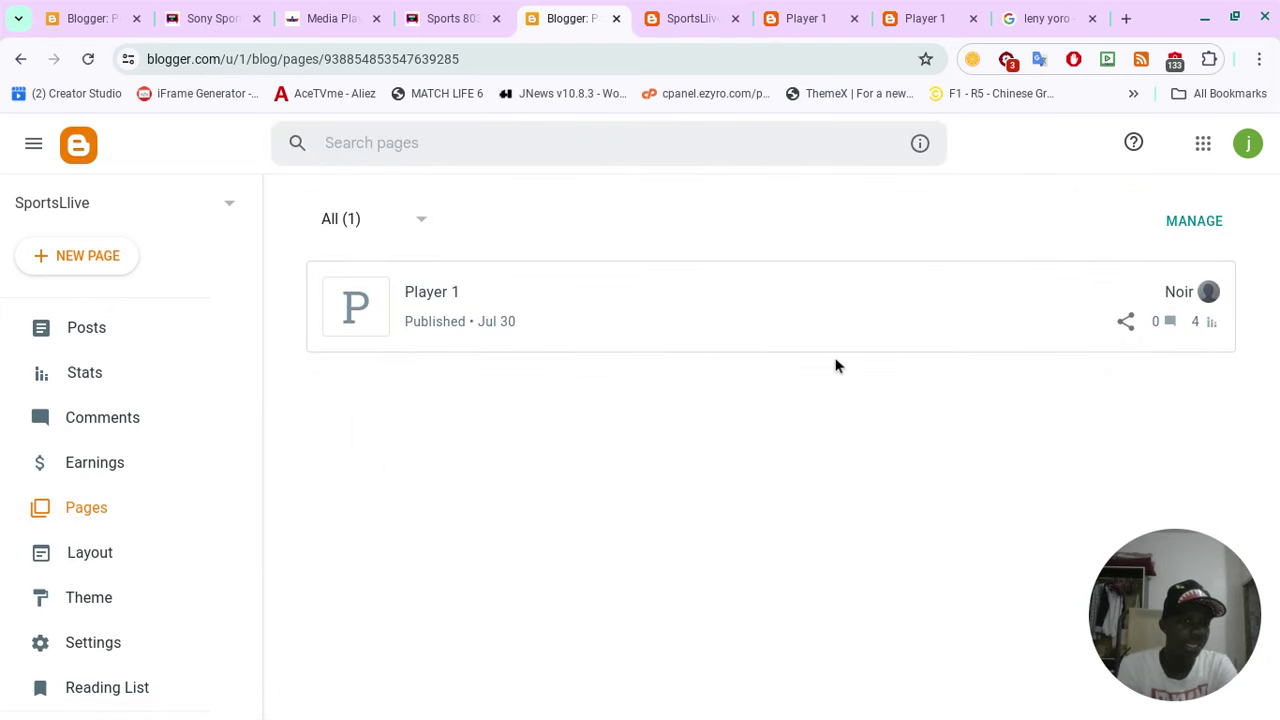
left_click(149, 345)
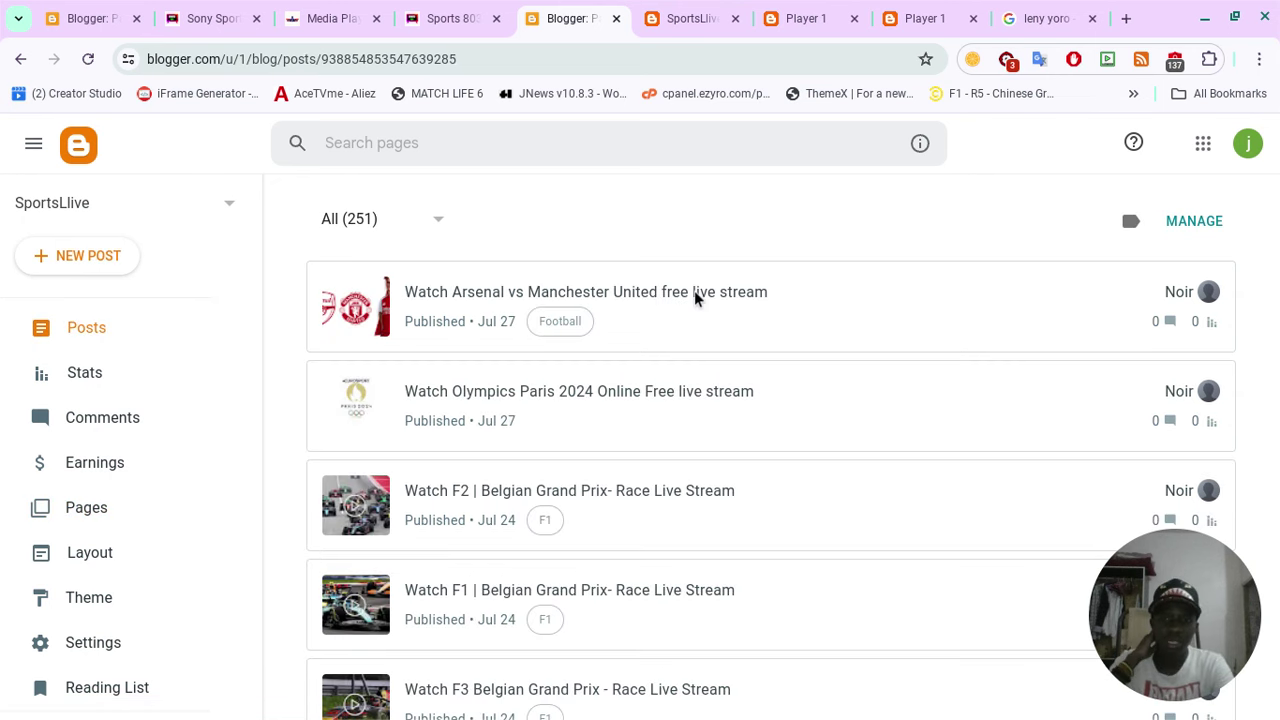
left_click(130, 520)
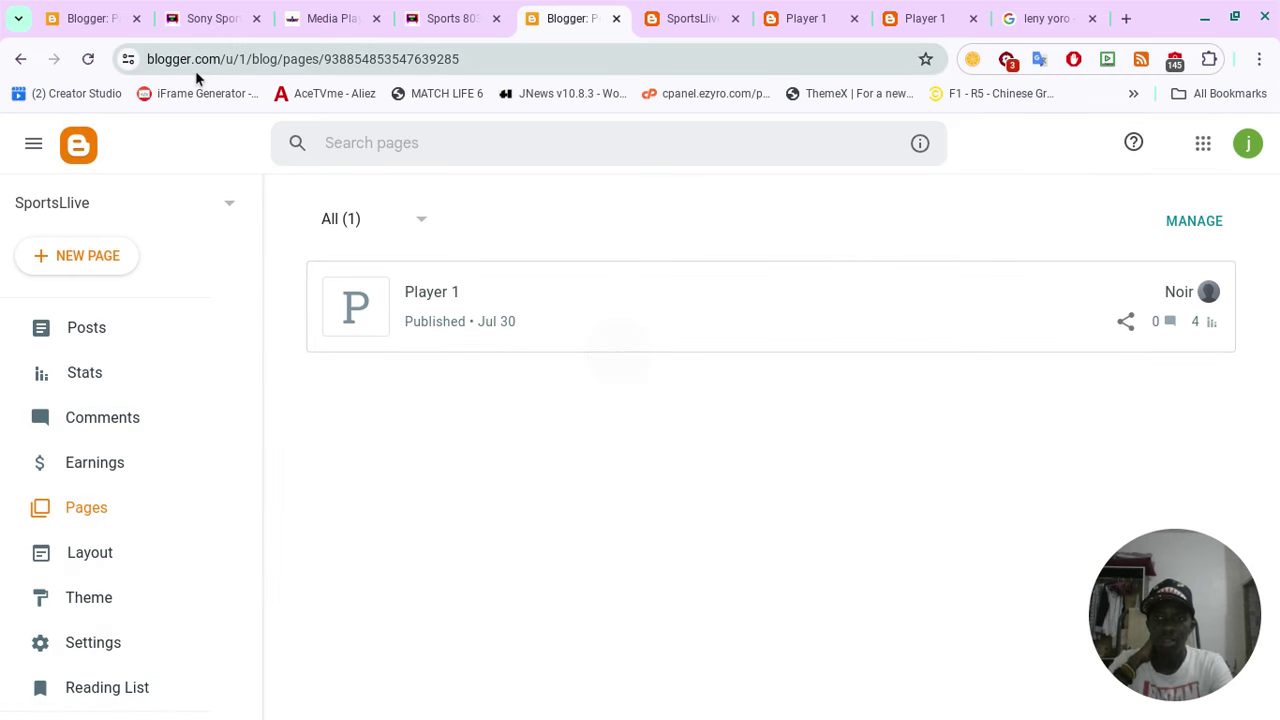
Switch to the Sports 803 : Free Streams blog and look through its list of pages.
left_click(57, 10)
scroll(857, 343, "up", 8)
scroll(913, 370, "down", 2)
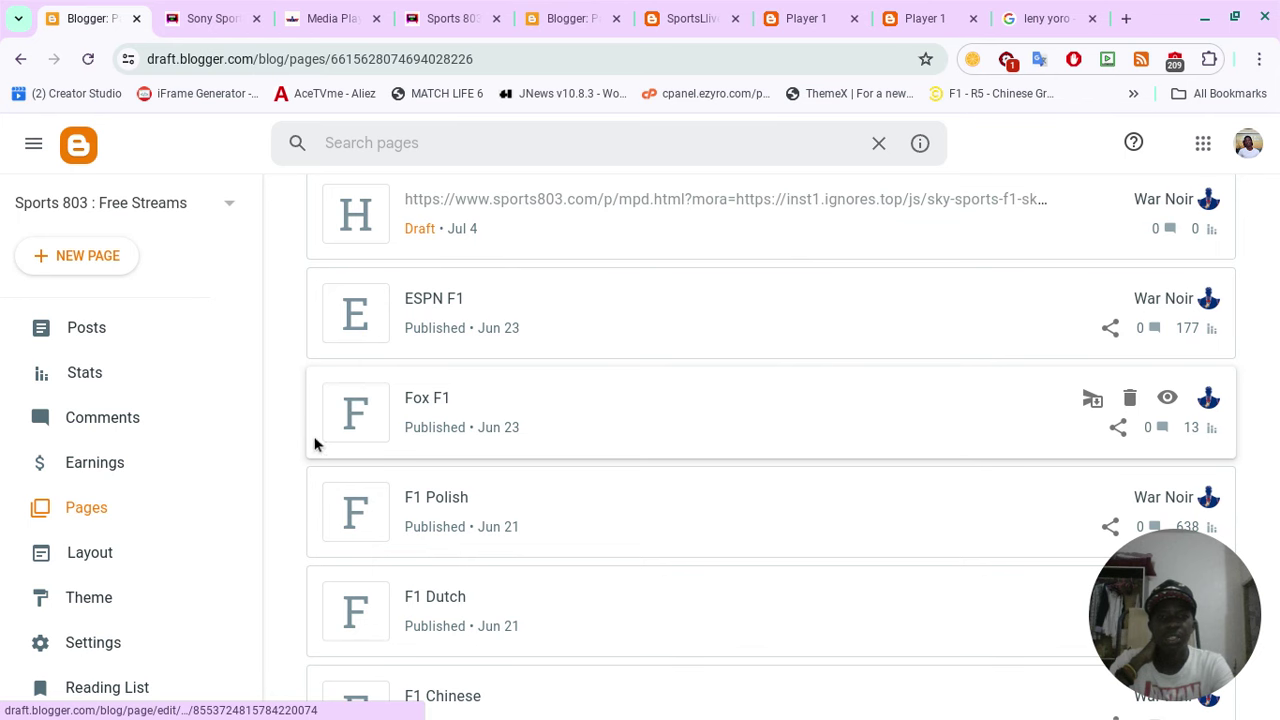
scroll(780, 474, "down", 3)
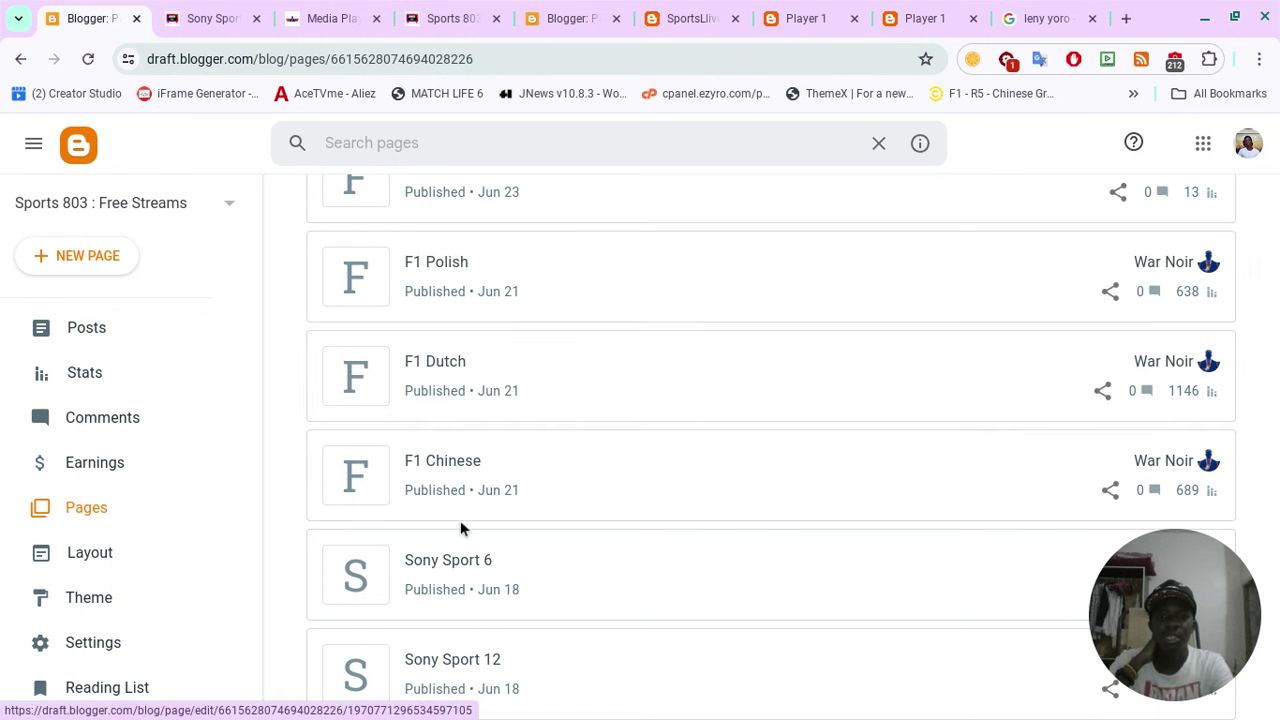
scroll(460, 520, "down", 3)
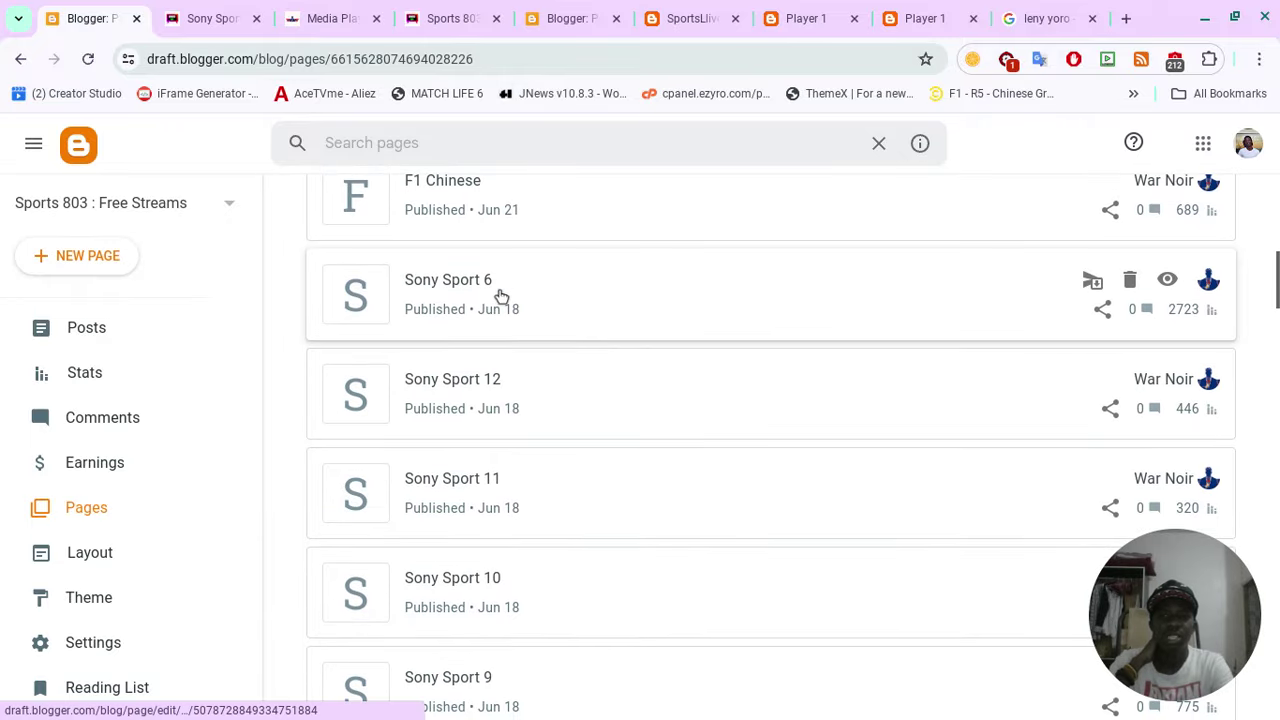